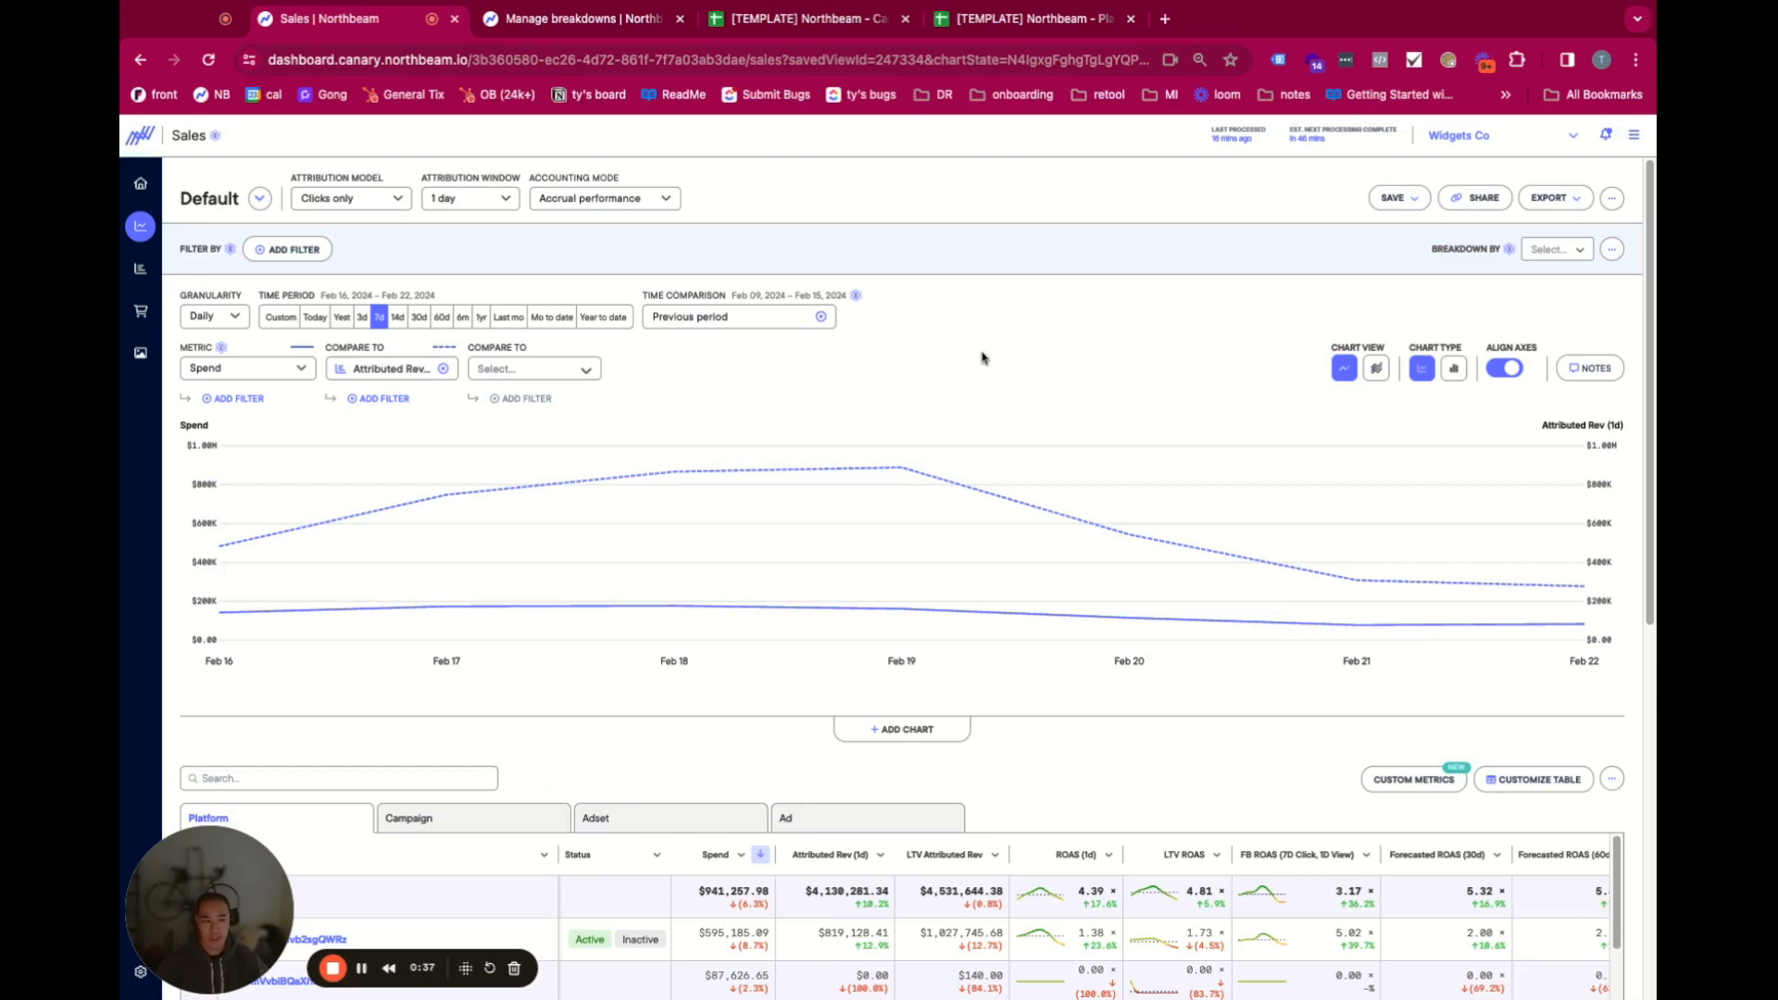
- Open the page for managing breakdowns from the Sales dashboard's breakdown options
{"action": "left_click", "coordinate": [1581, 258]}
{"action": "left_click", "coordinate": [1635, 136]}
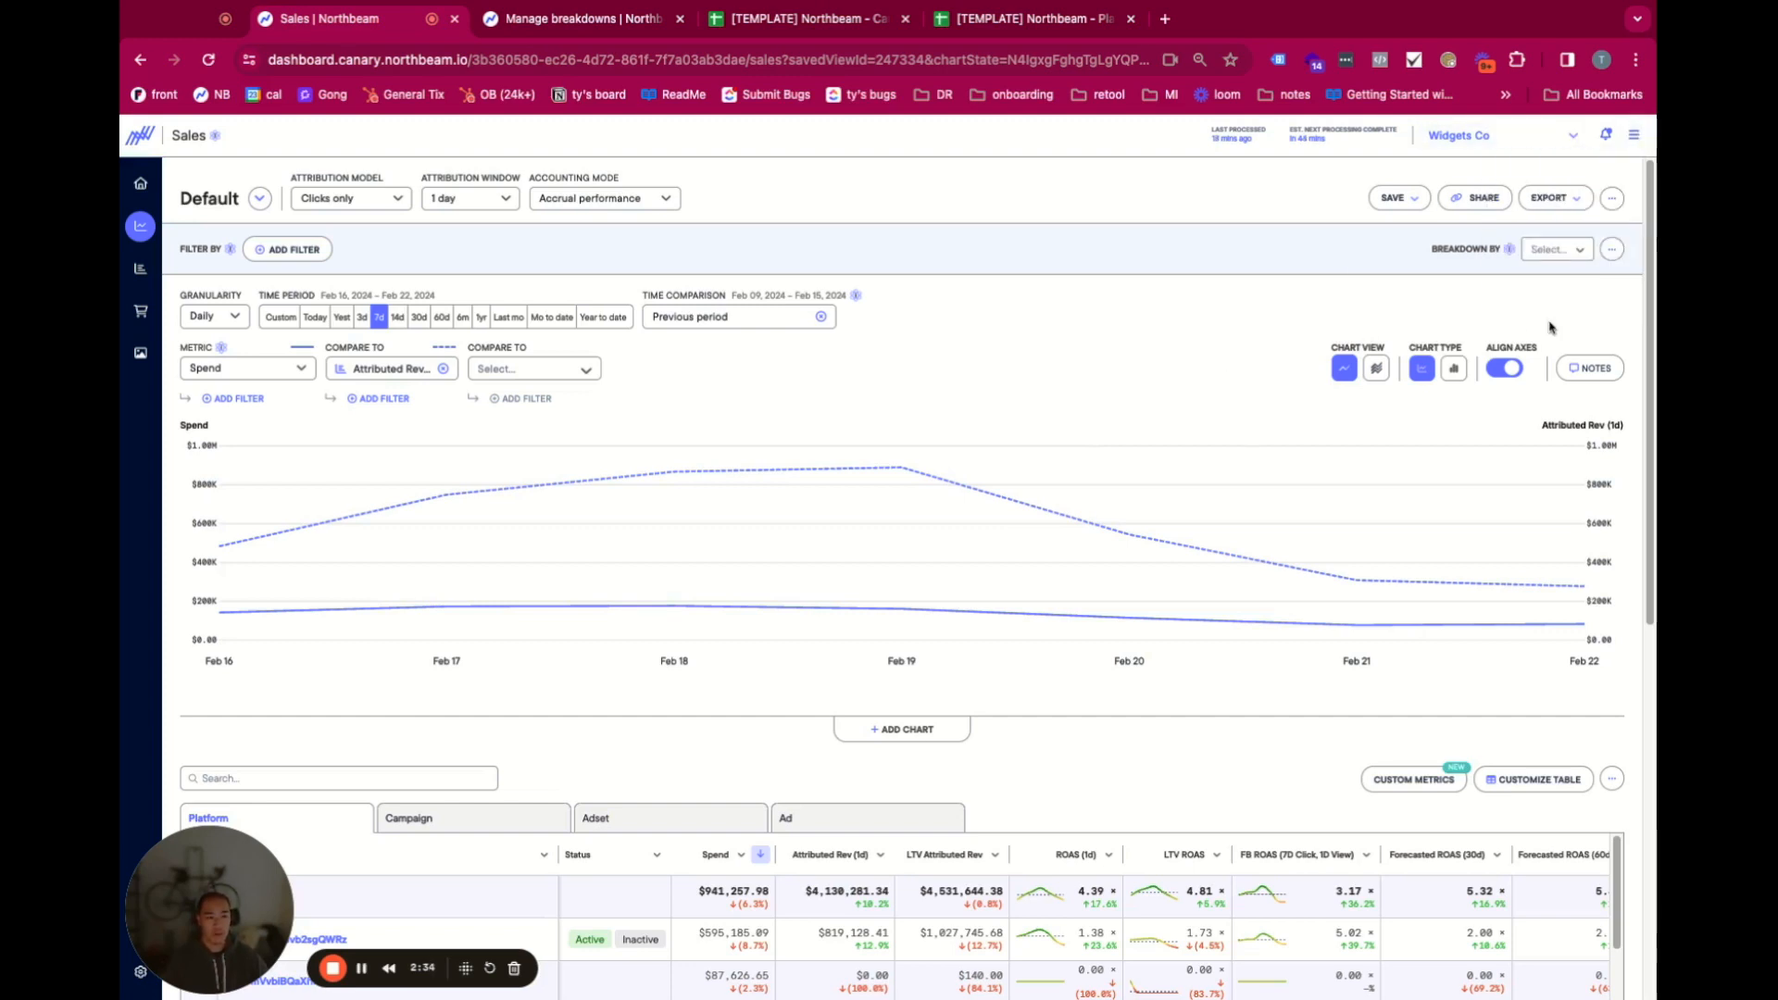
{"action": "left_click", "coordinate": [1612, 250]}
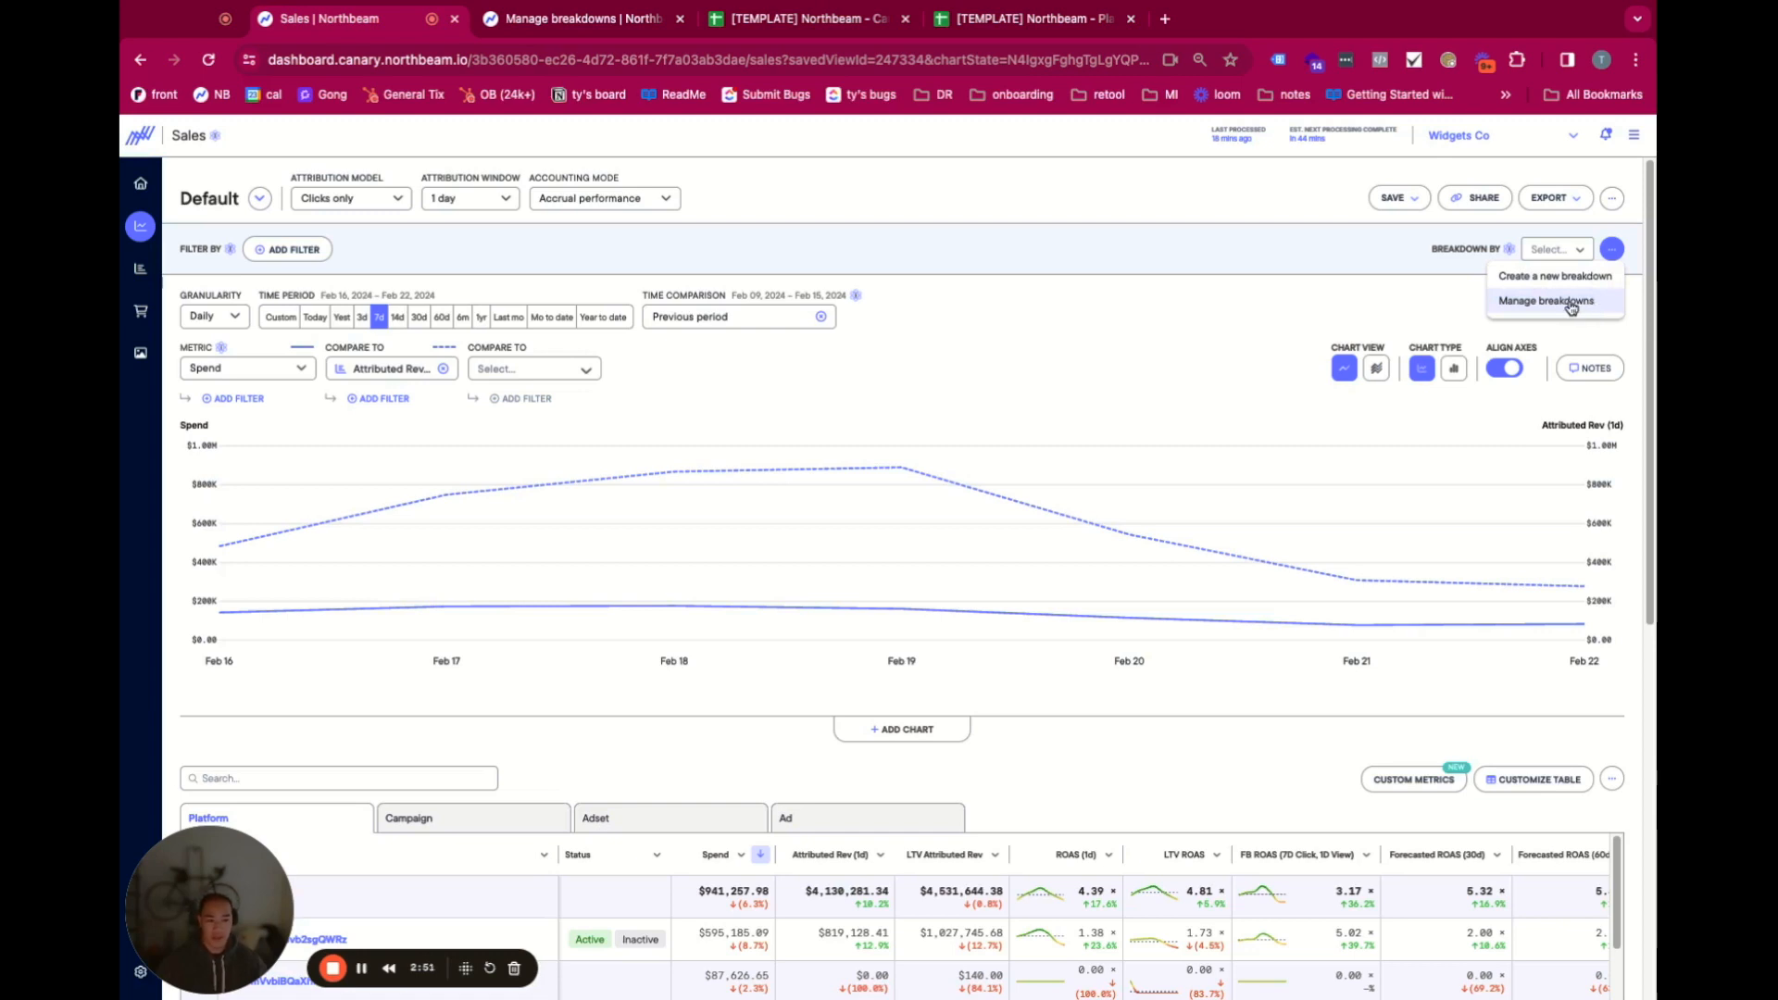
{"action": "left_click", "coordinate": [1579, 303]}
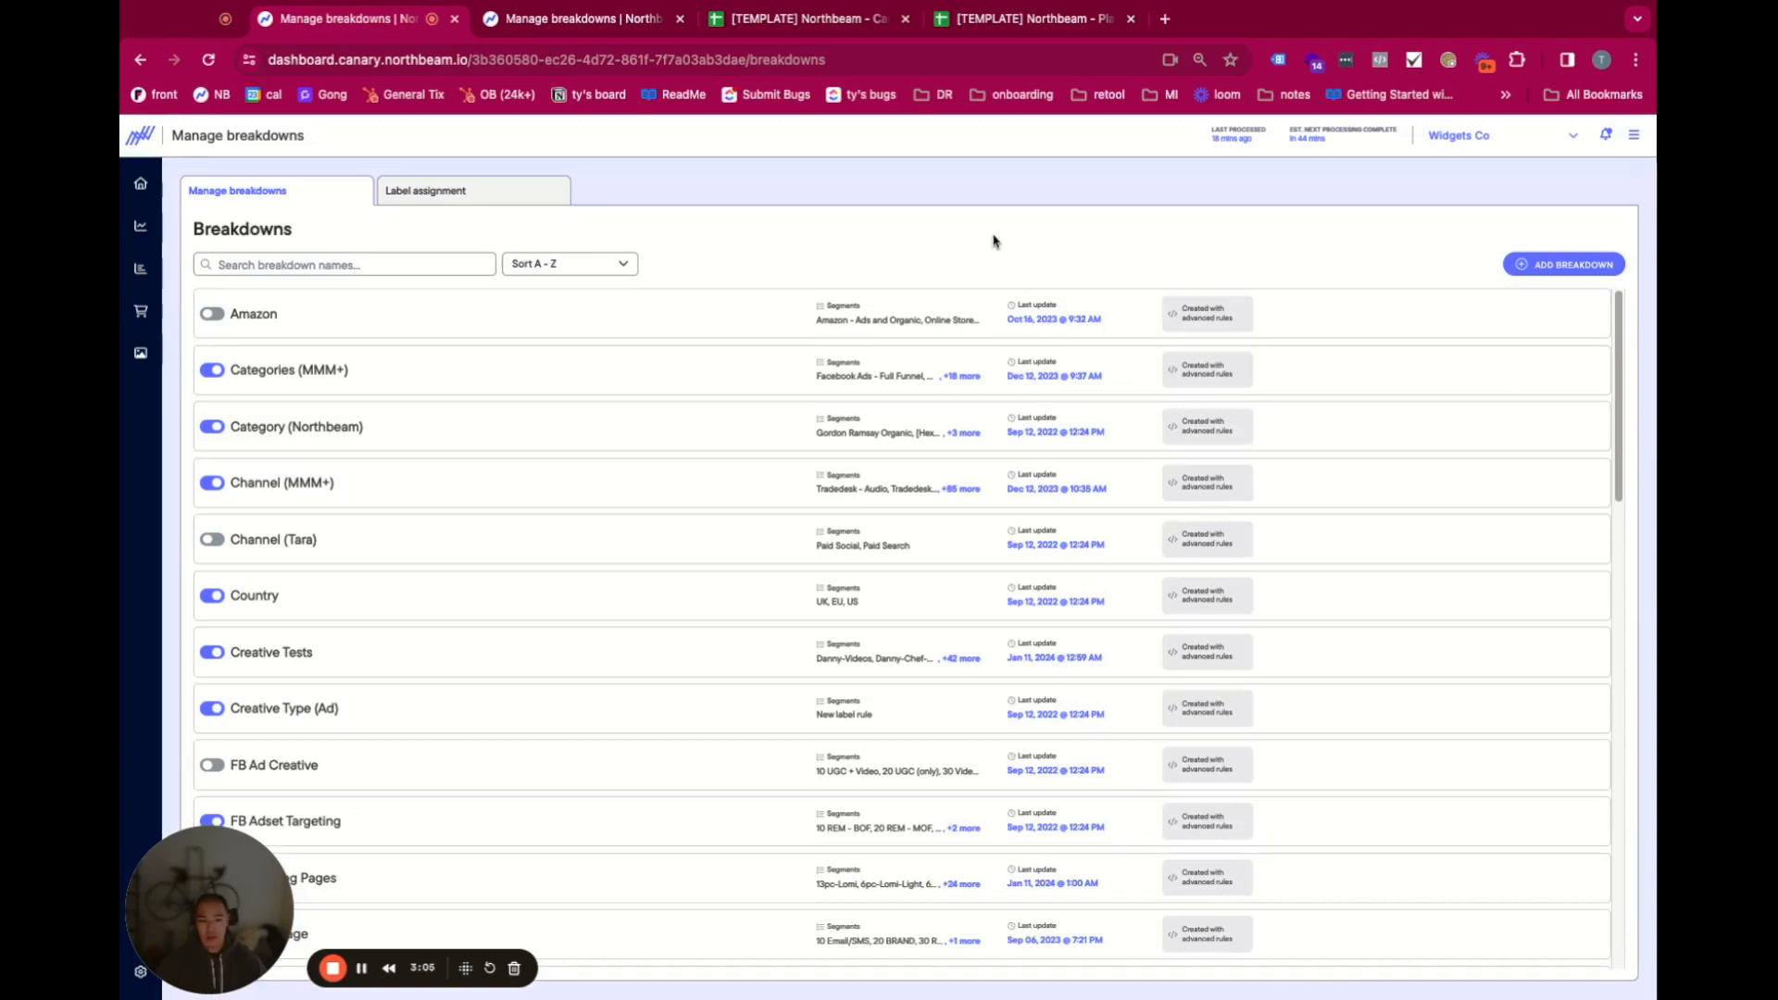
- Name the new breakdown "Regional Breakdown"
{"action": "mouse_move", "coordinate": [718, 318]}
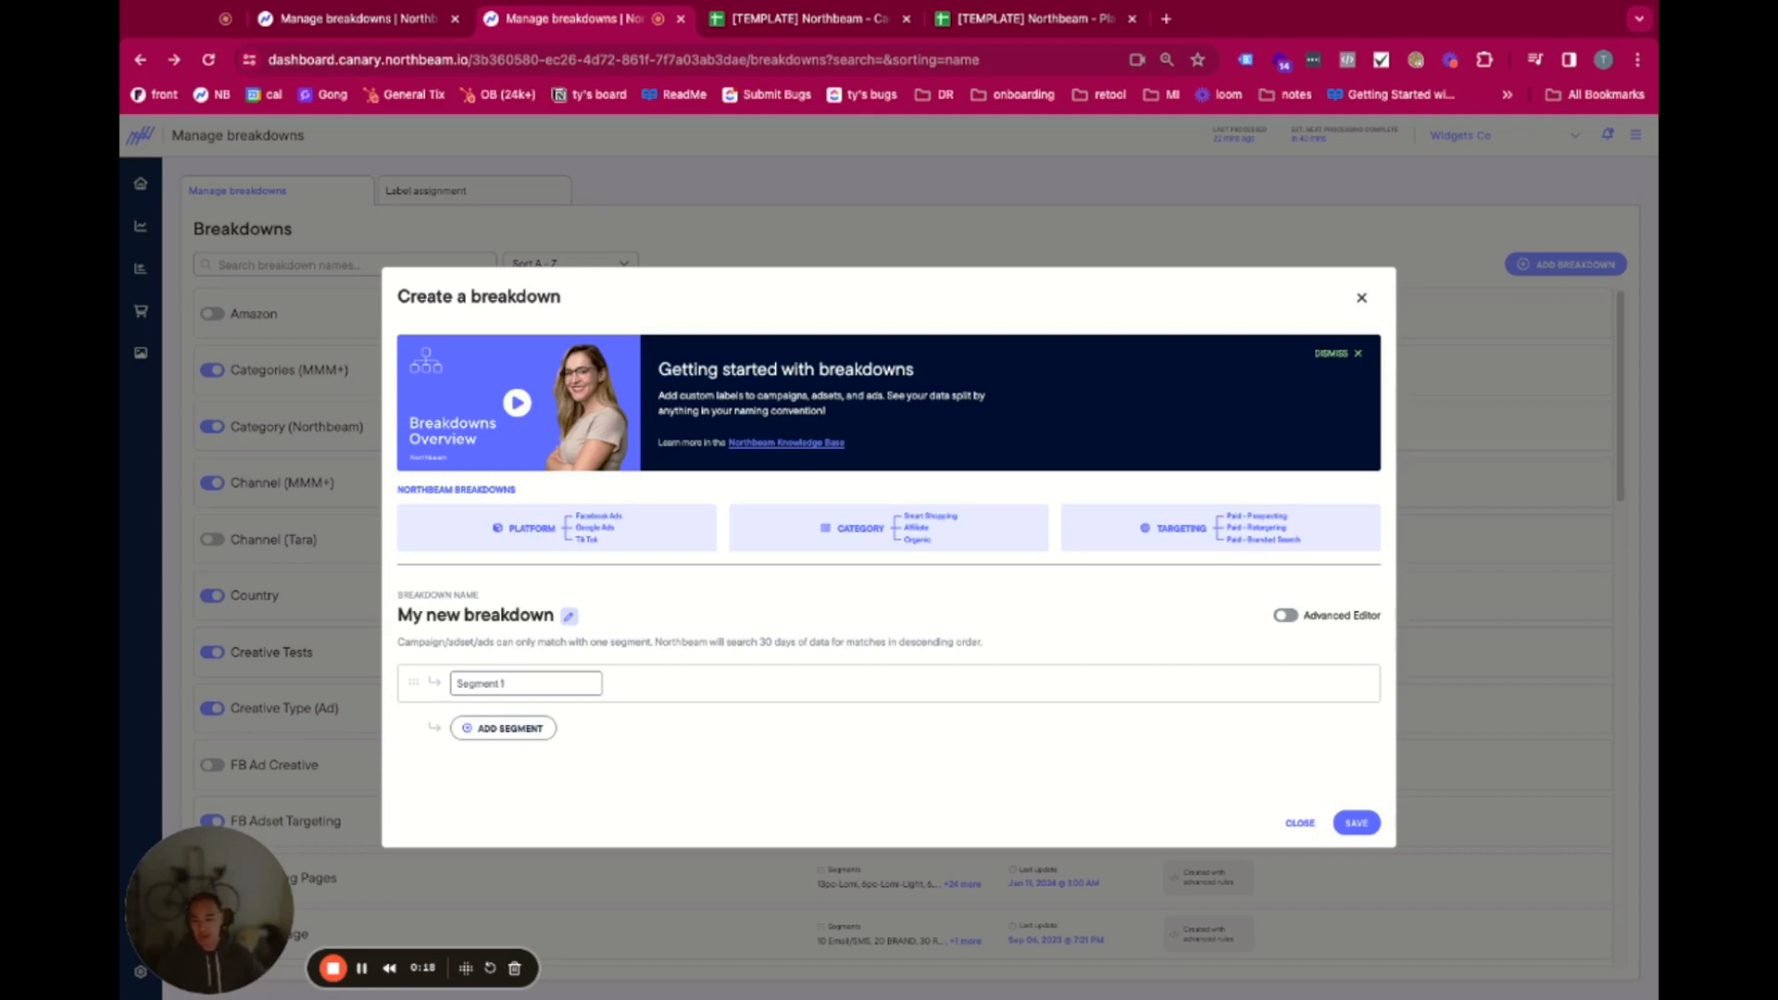
{"action": "left_click", "coordinate": [569, 616]}
{"action": "triple_click", "coordinate": [541, 619]}
{"action": "type", "text": "egion"}
{"action": "key", "text": "super+a"}
{"action": "type", "text": "Region"}
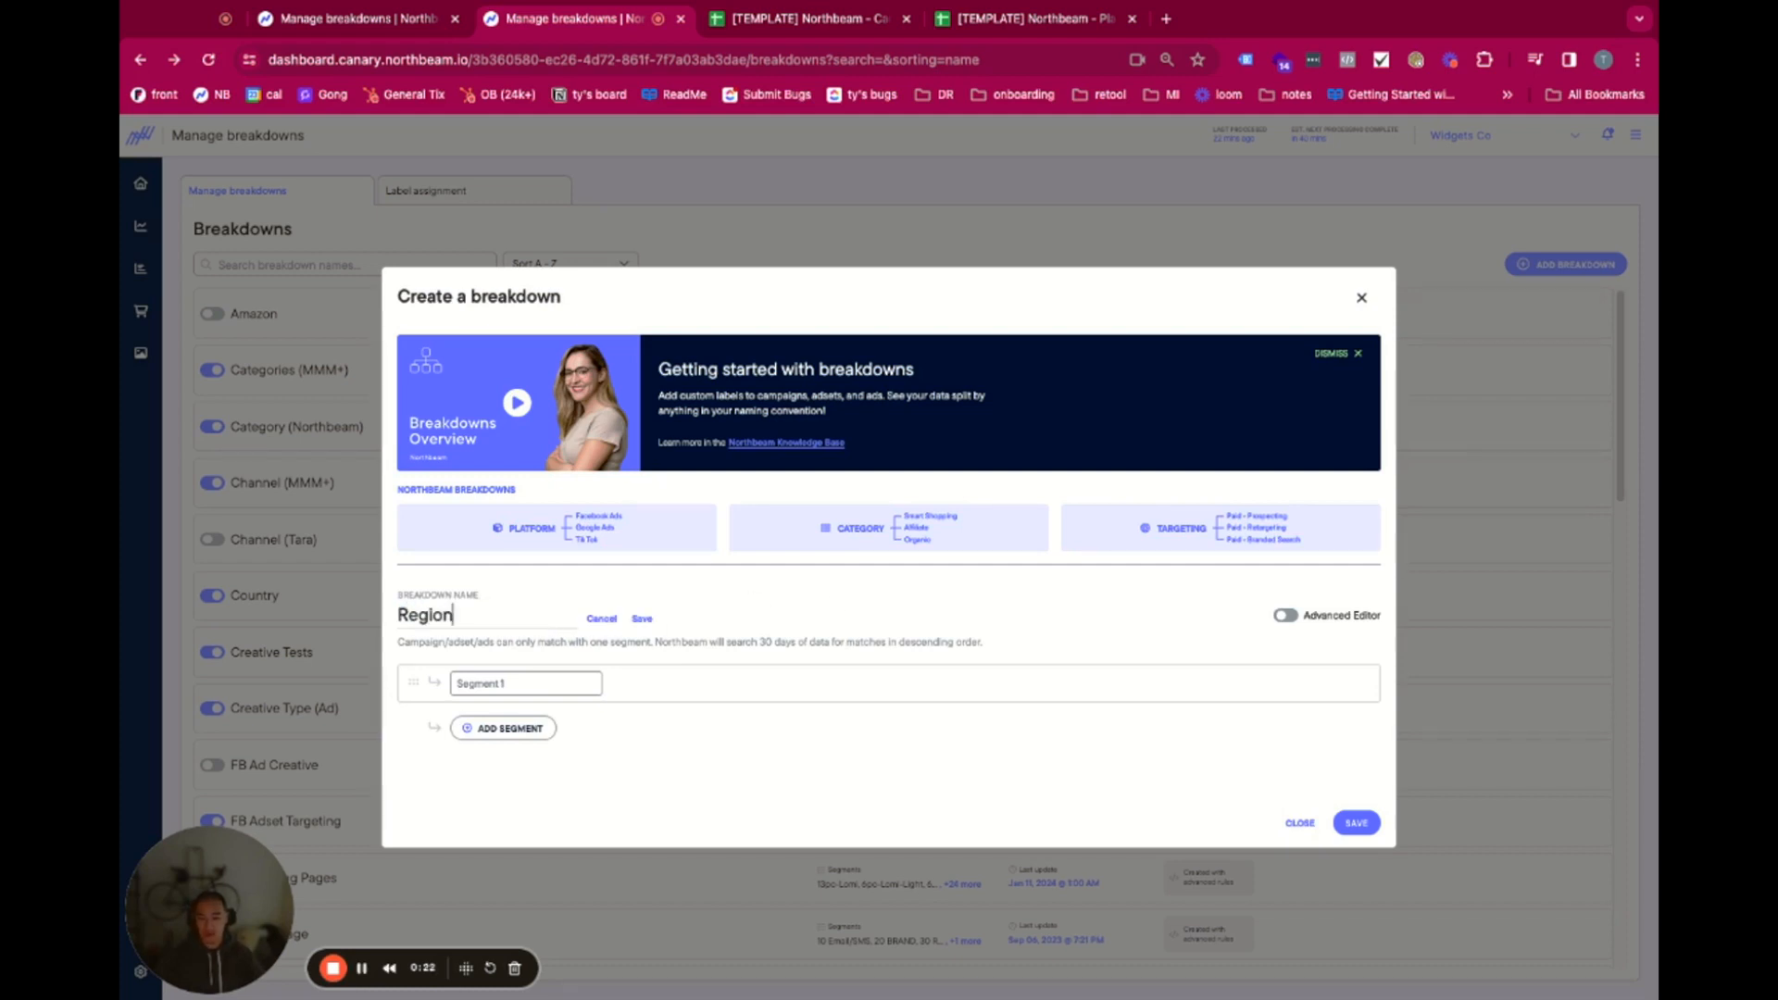
{"action": "type", "text": "al Breakdown"}
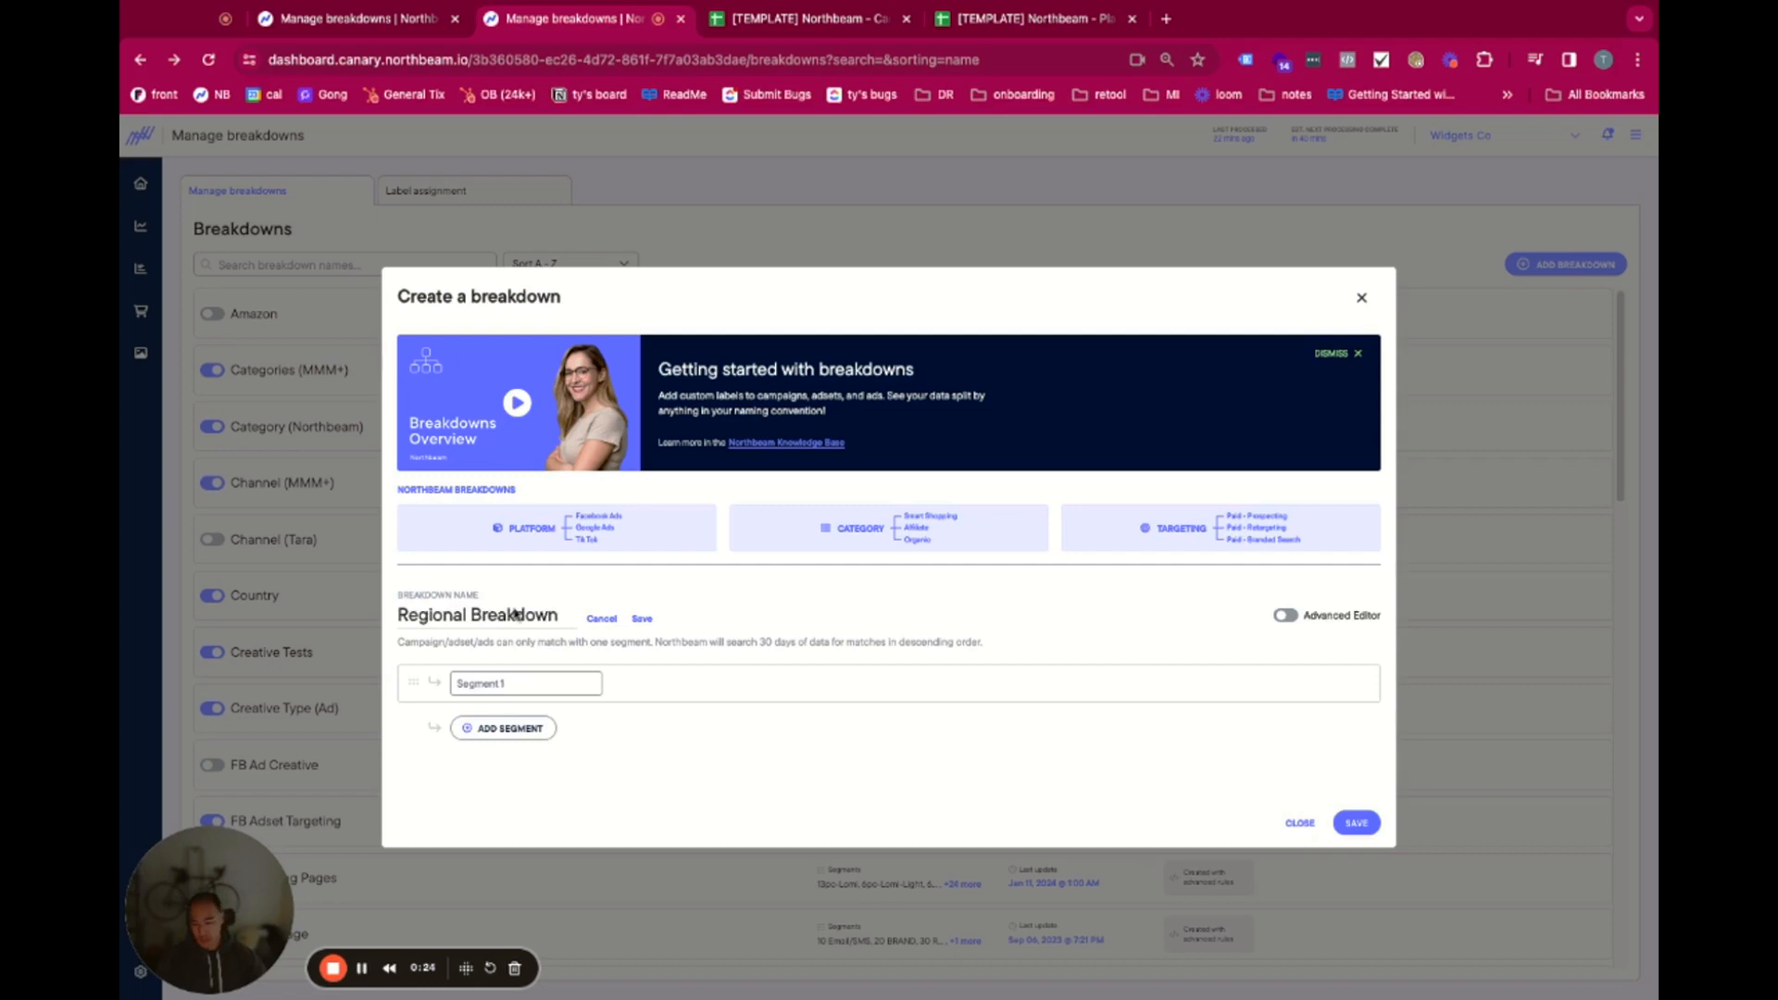
- Name the breakdown's first segment "US"
{"action": "left_click", "coordinate": [573, 680]}
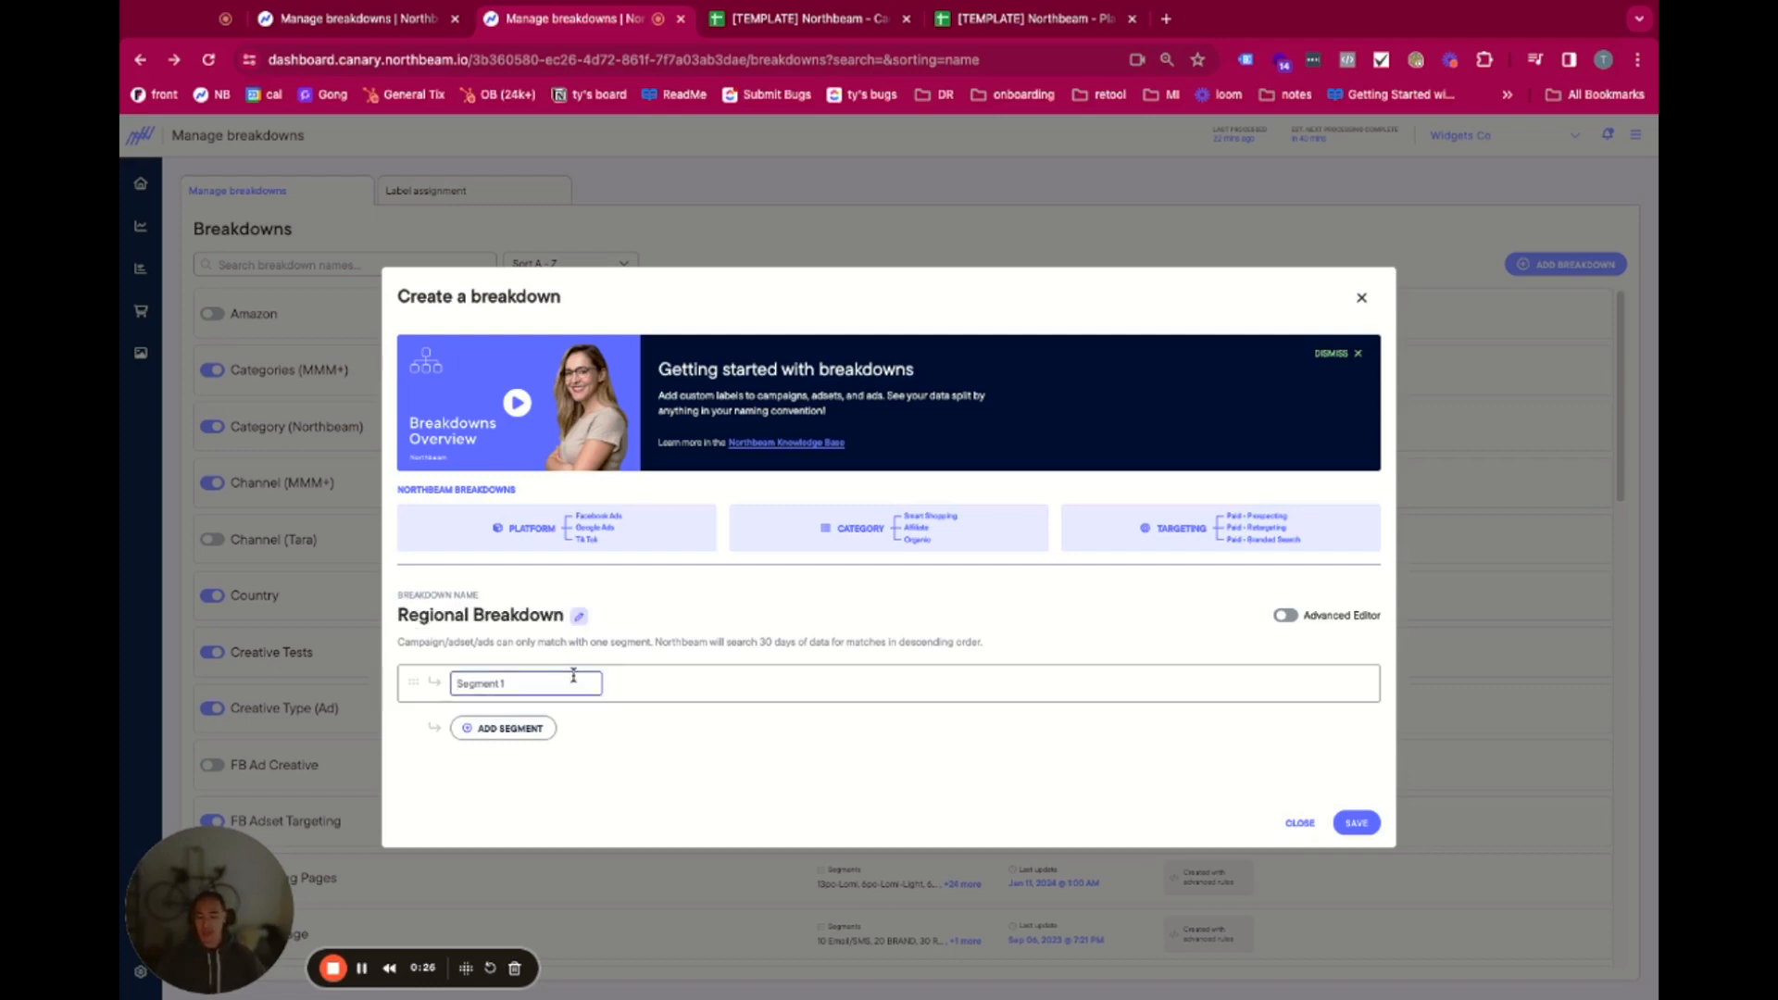
{"action": "type", "text": "US"}
{"action": "left_click", "coordinate": [585, 683]}
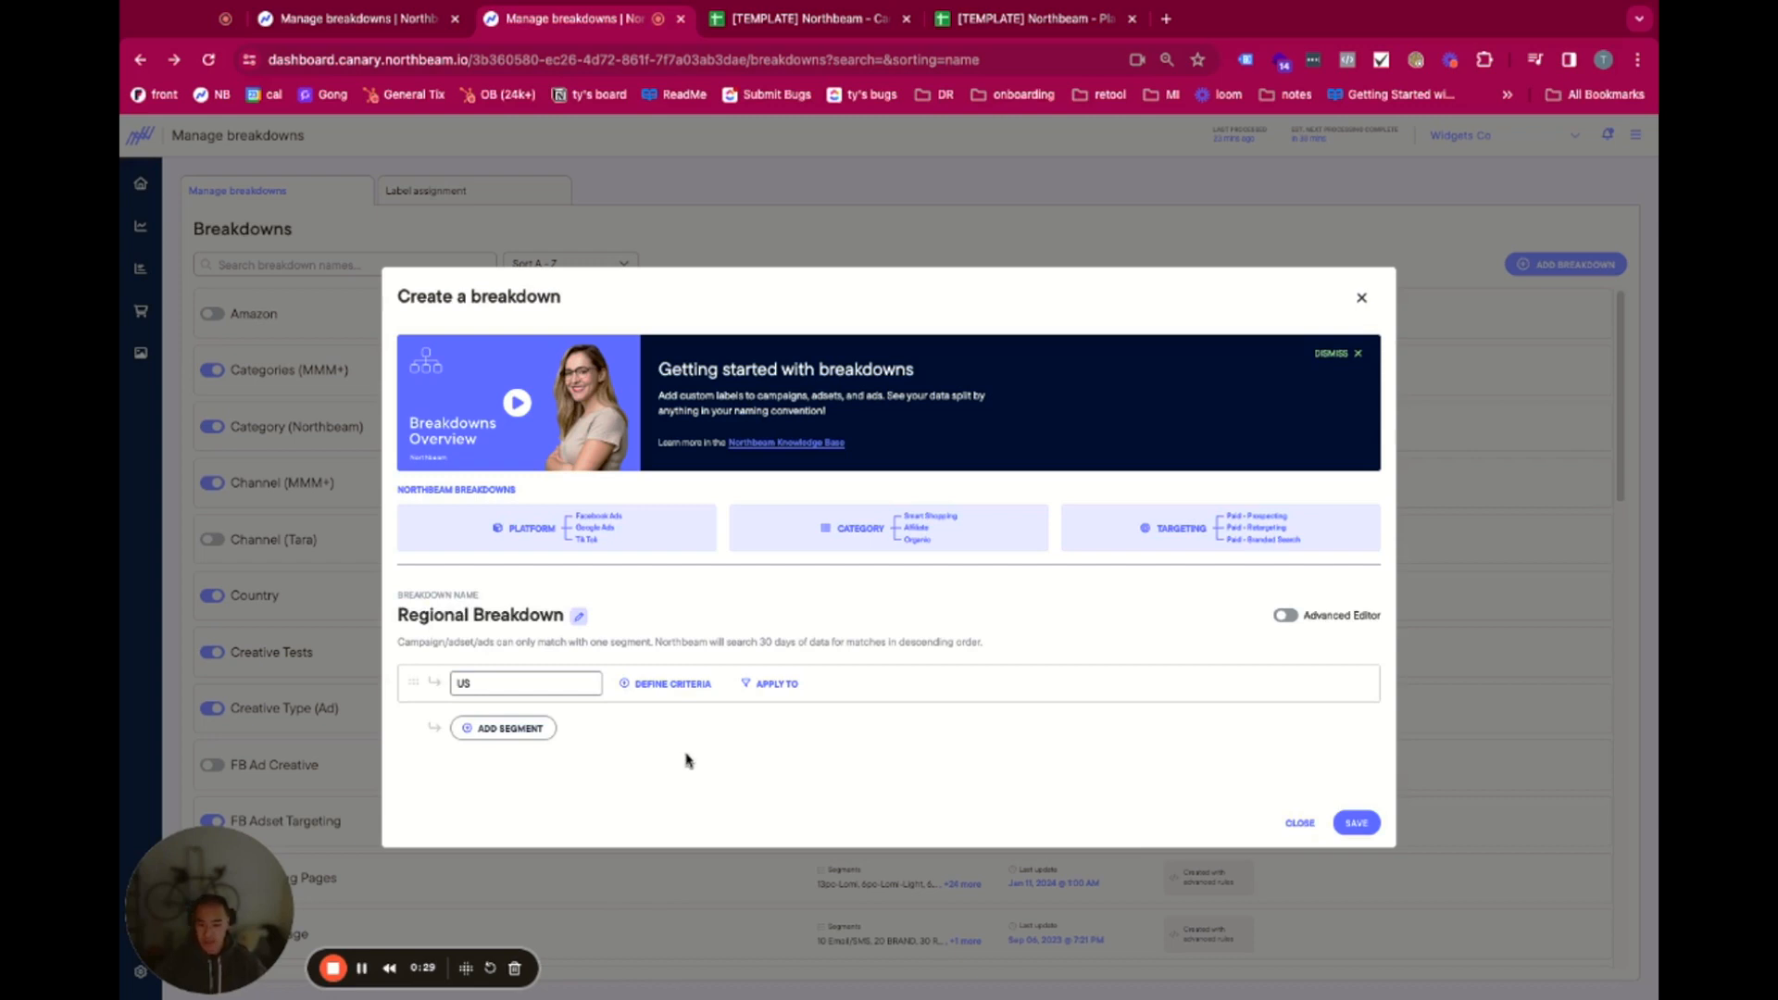
- Review the match fields and add a criterion to the US segment that matches when Name contains "US_"
{"action": "left_click", "coordinate": [660, 685]}
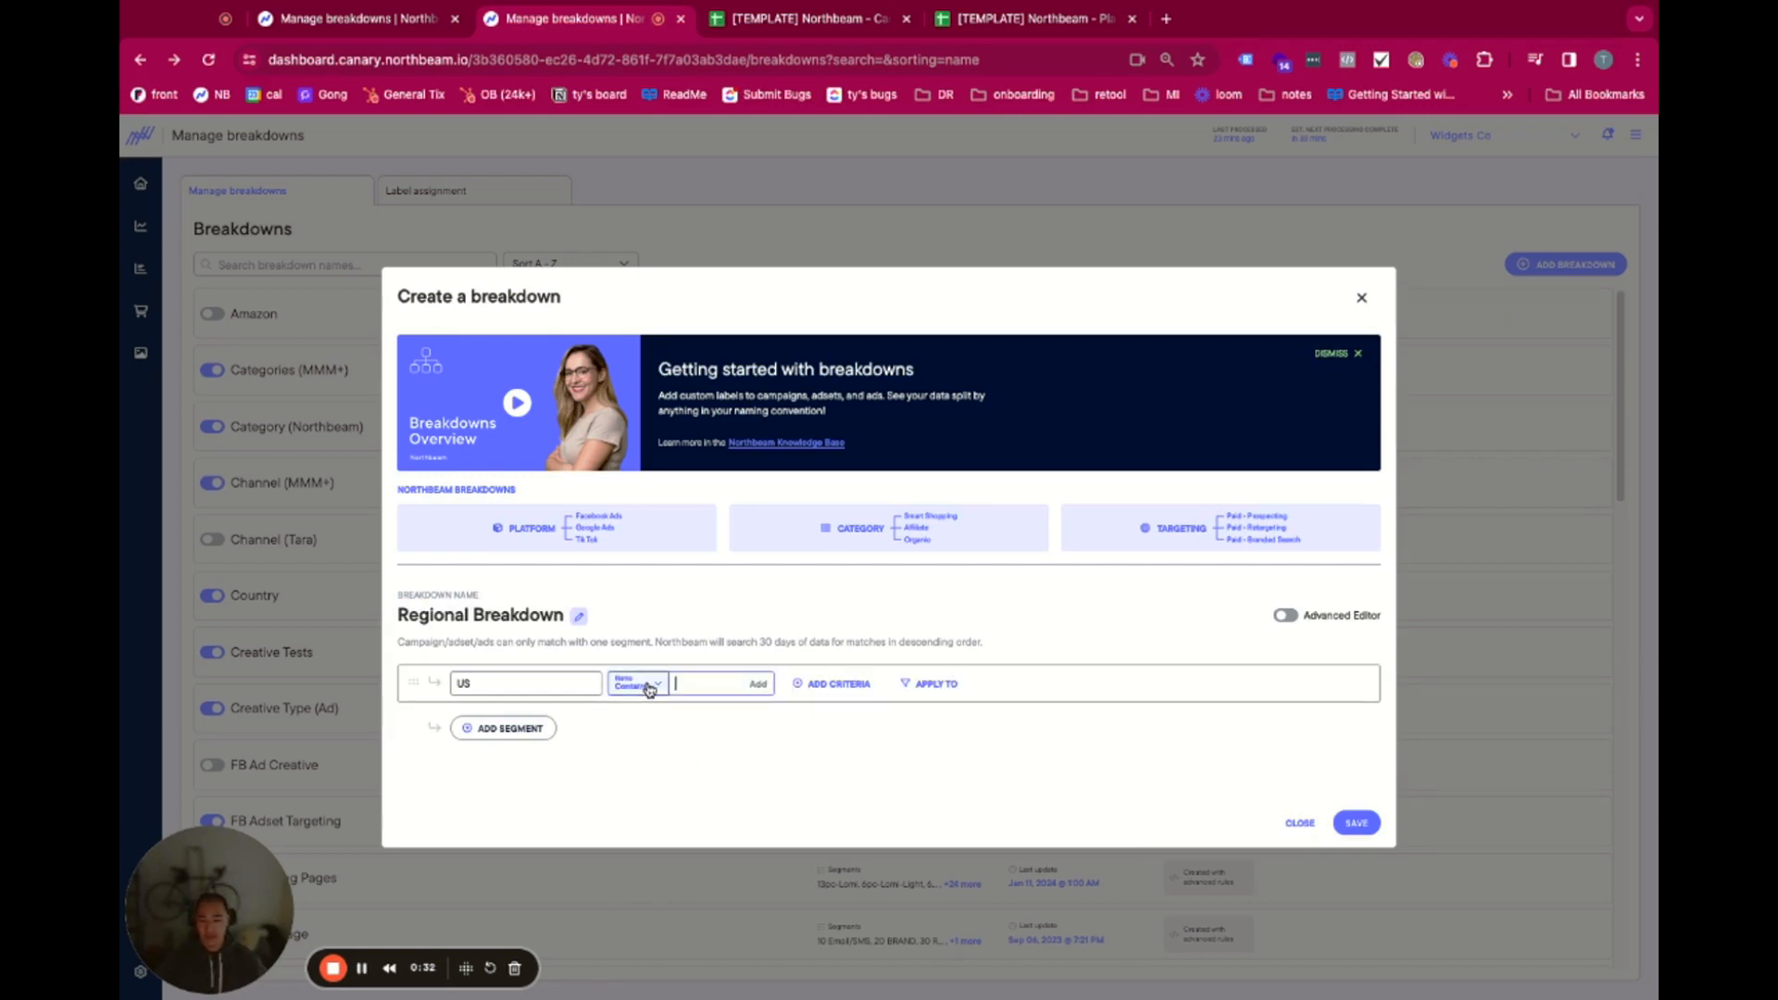
{"action": "left_click", "coordinate": [652, 687]}
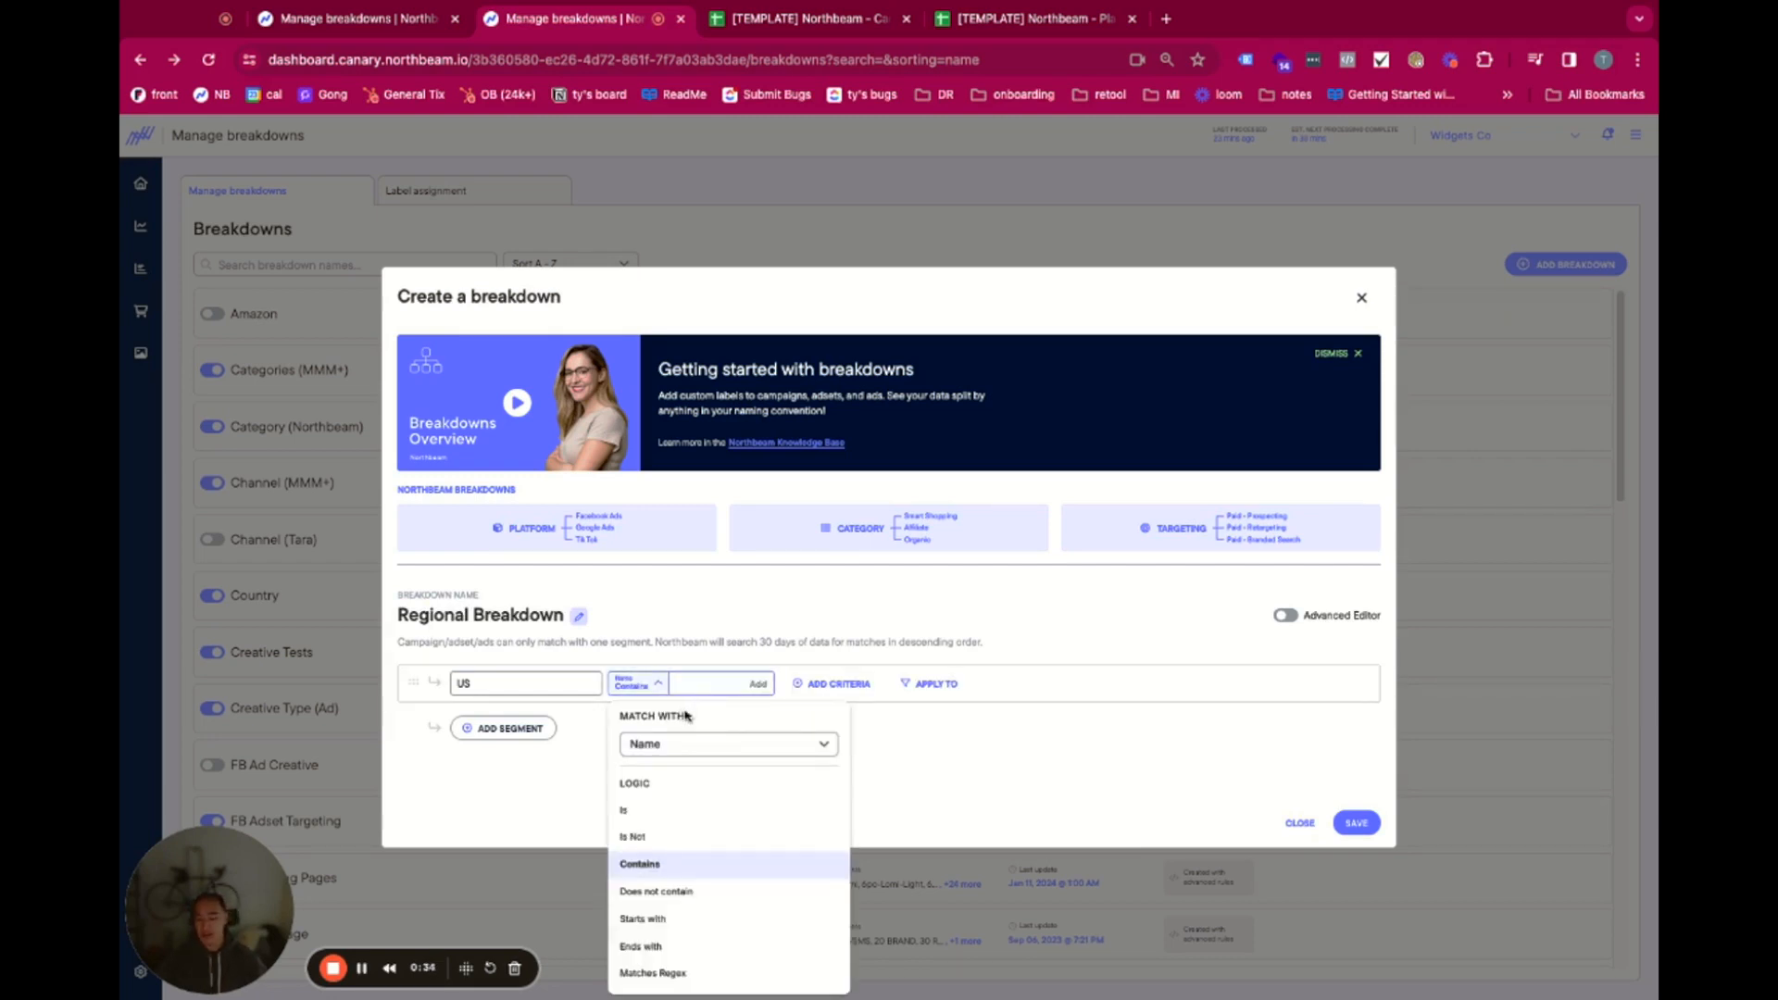
{"action": "left_click", "coordinate": [704, 746]}
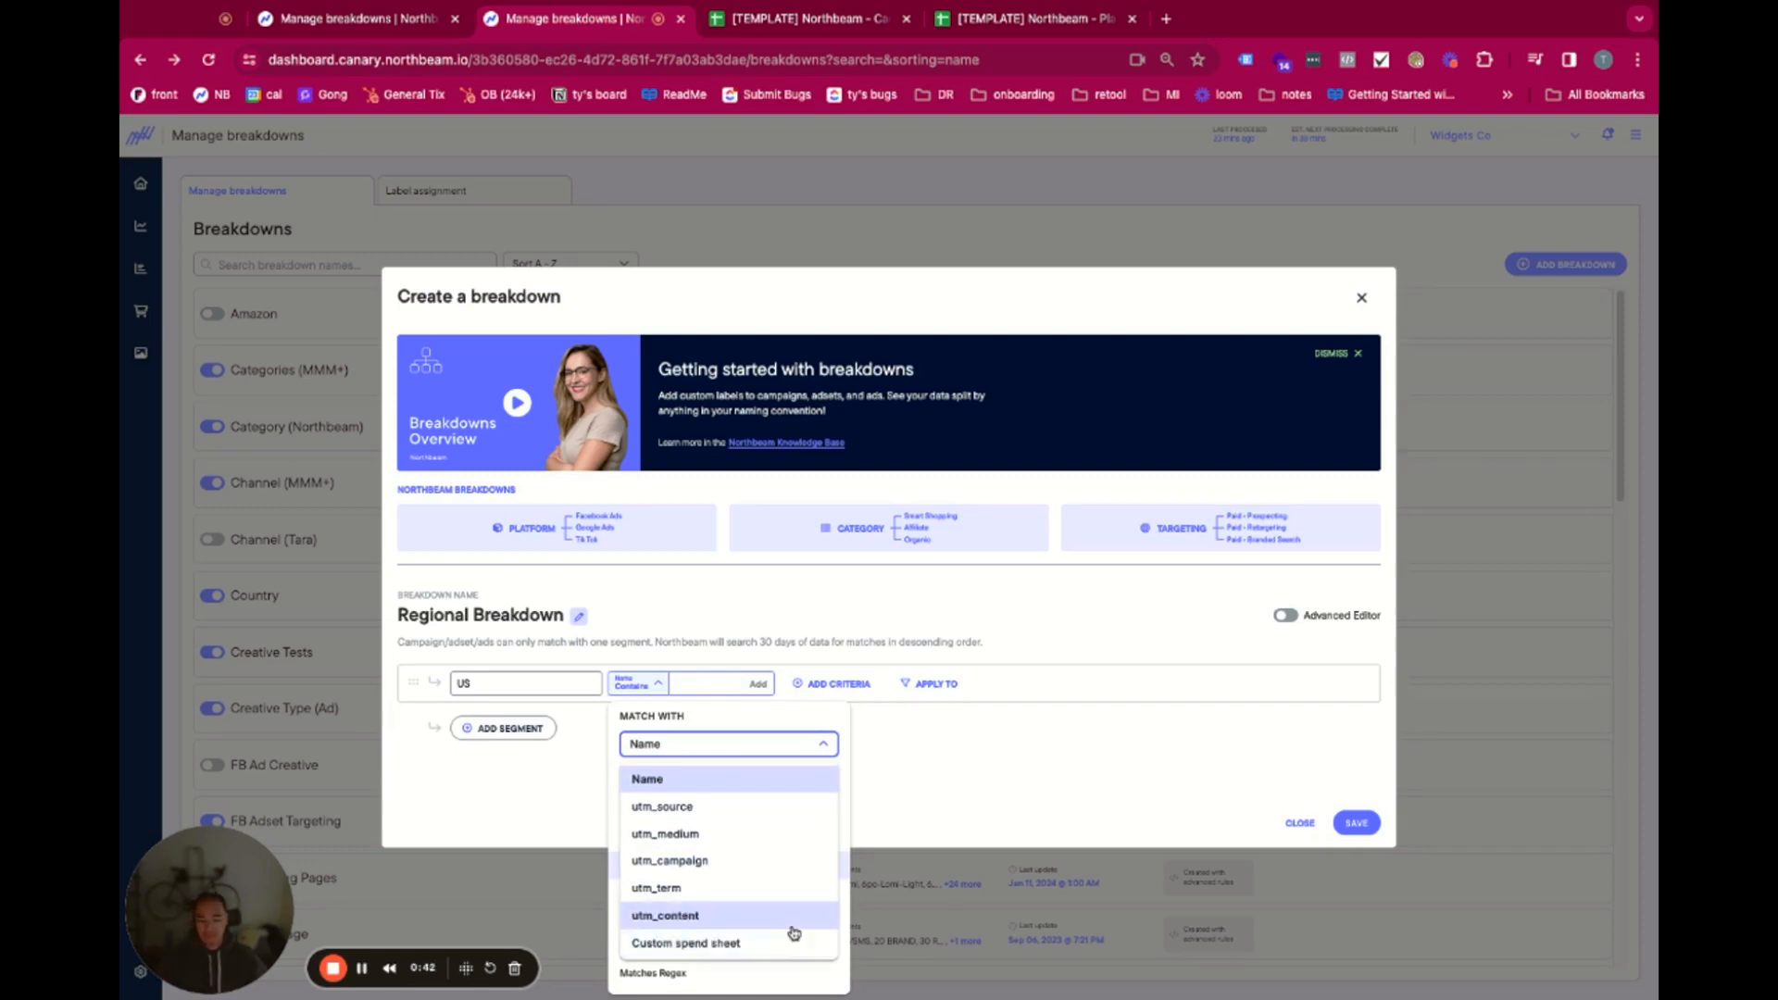
{"action": "left_click", "coordinate": [662, 711]}
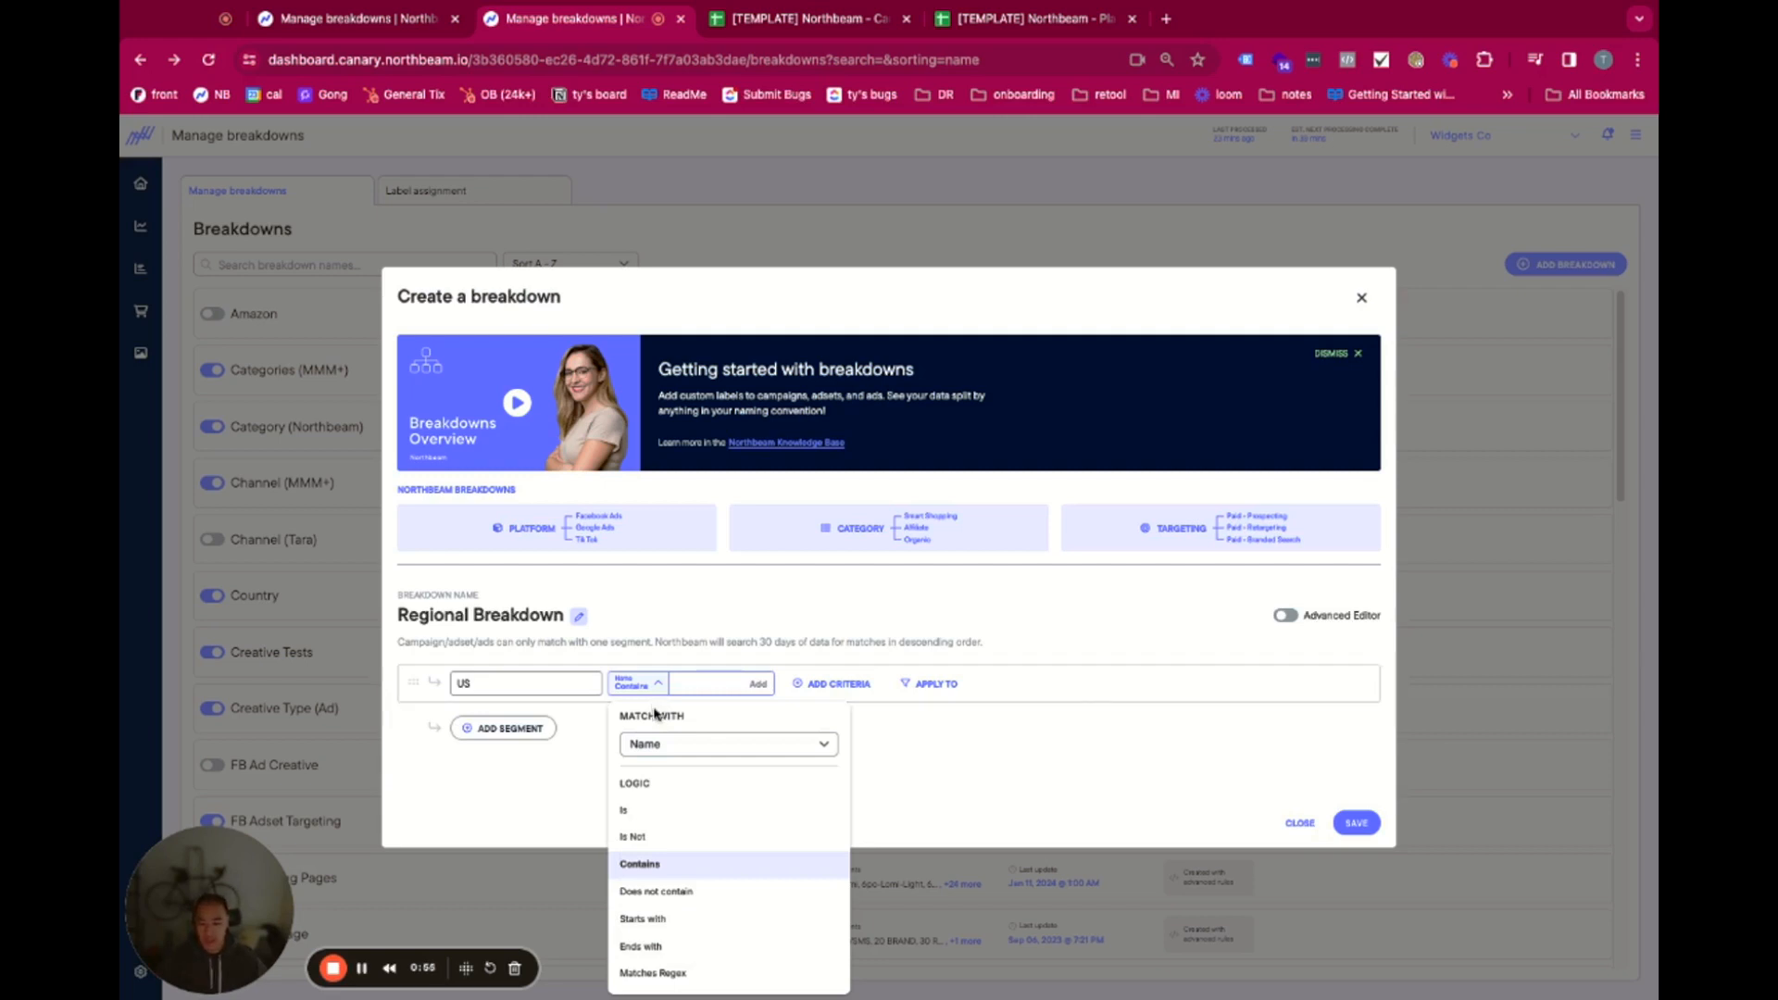
{"action": "left_click", "coordinate": [662, 745]}
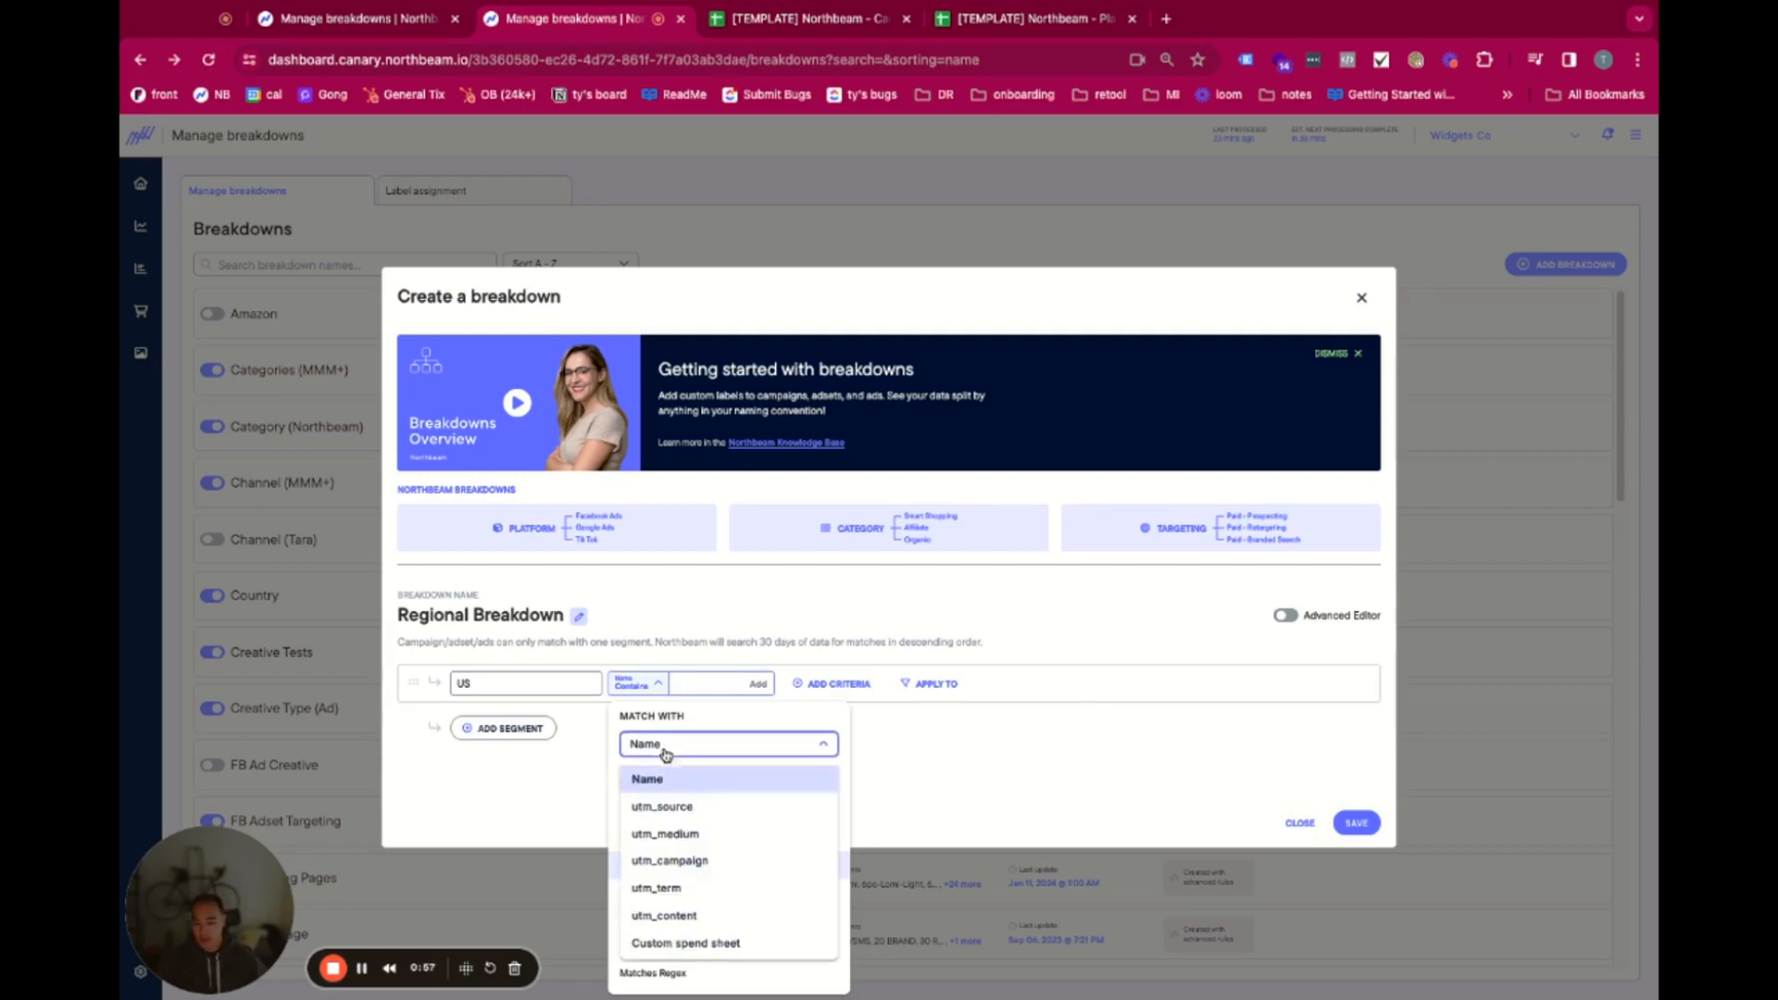
{"action": "left_click", "coordinate": [663, 778]}
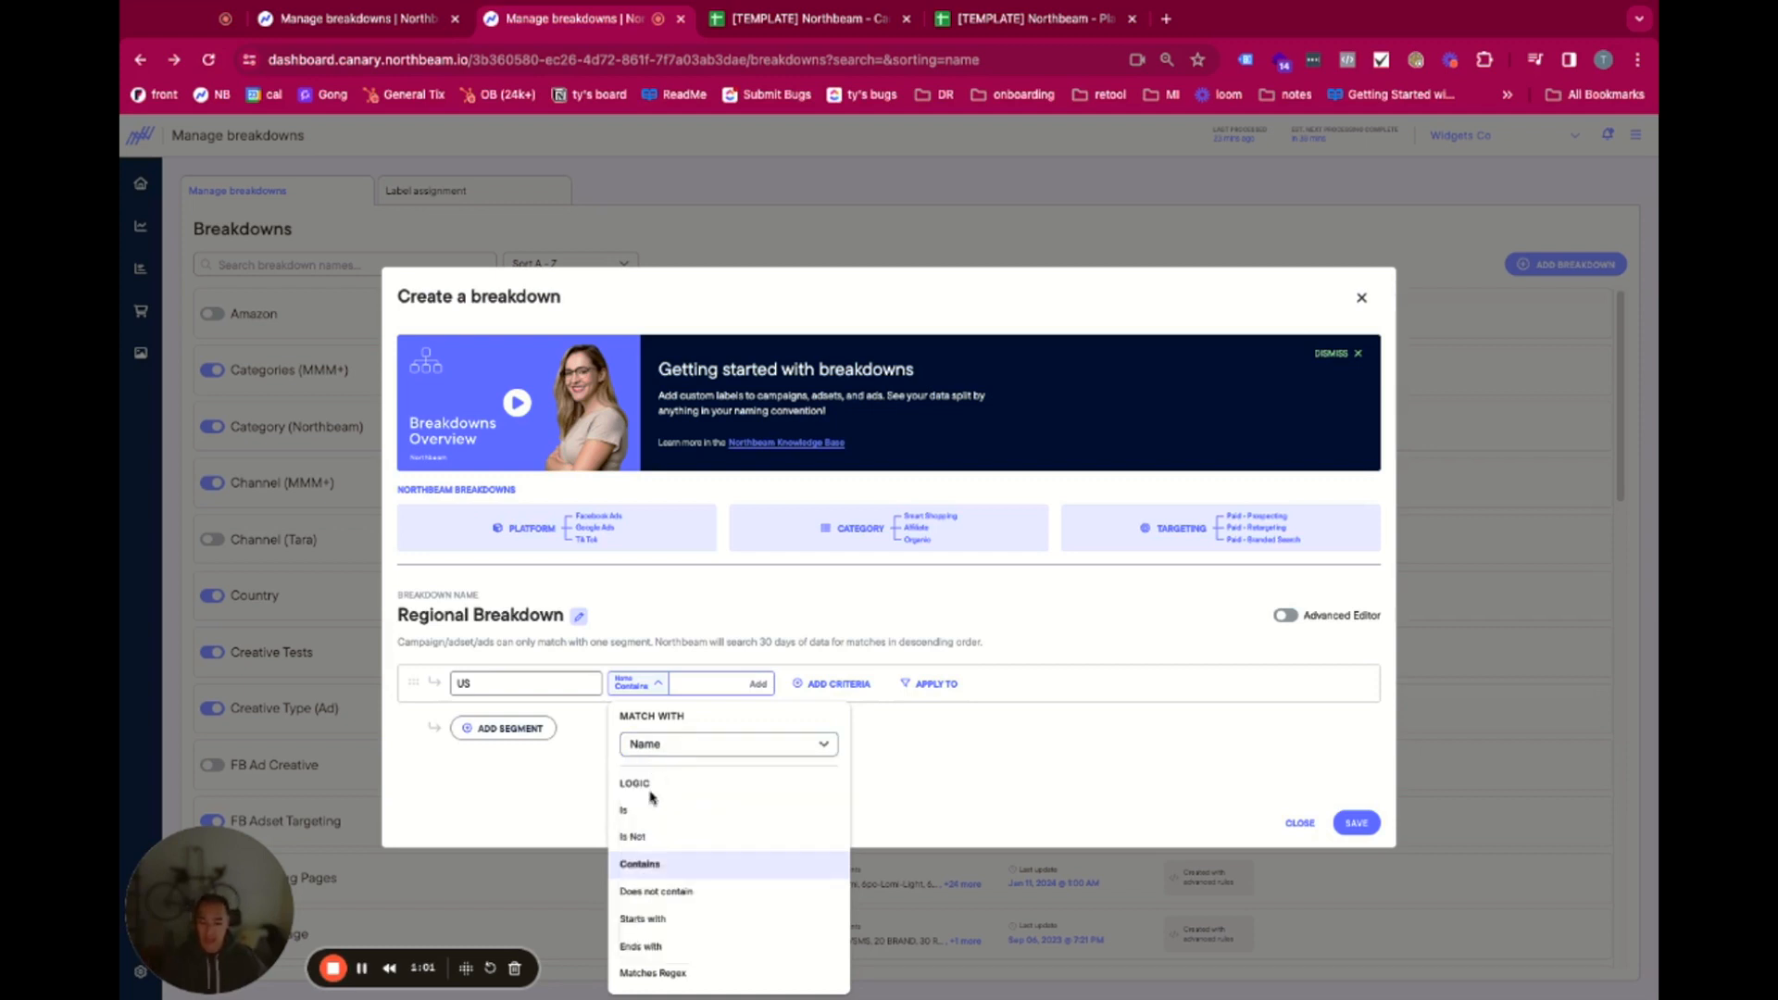
{"action": "left_click", "coordinate": [700, 870]}
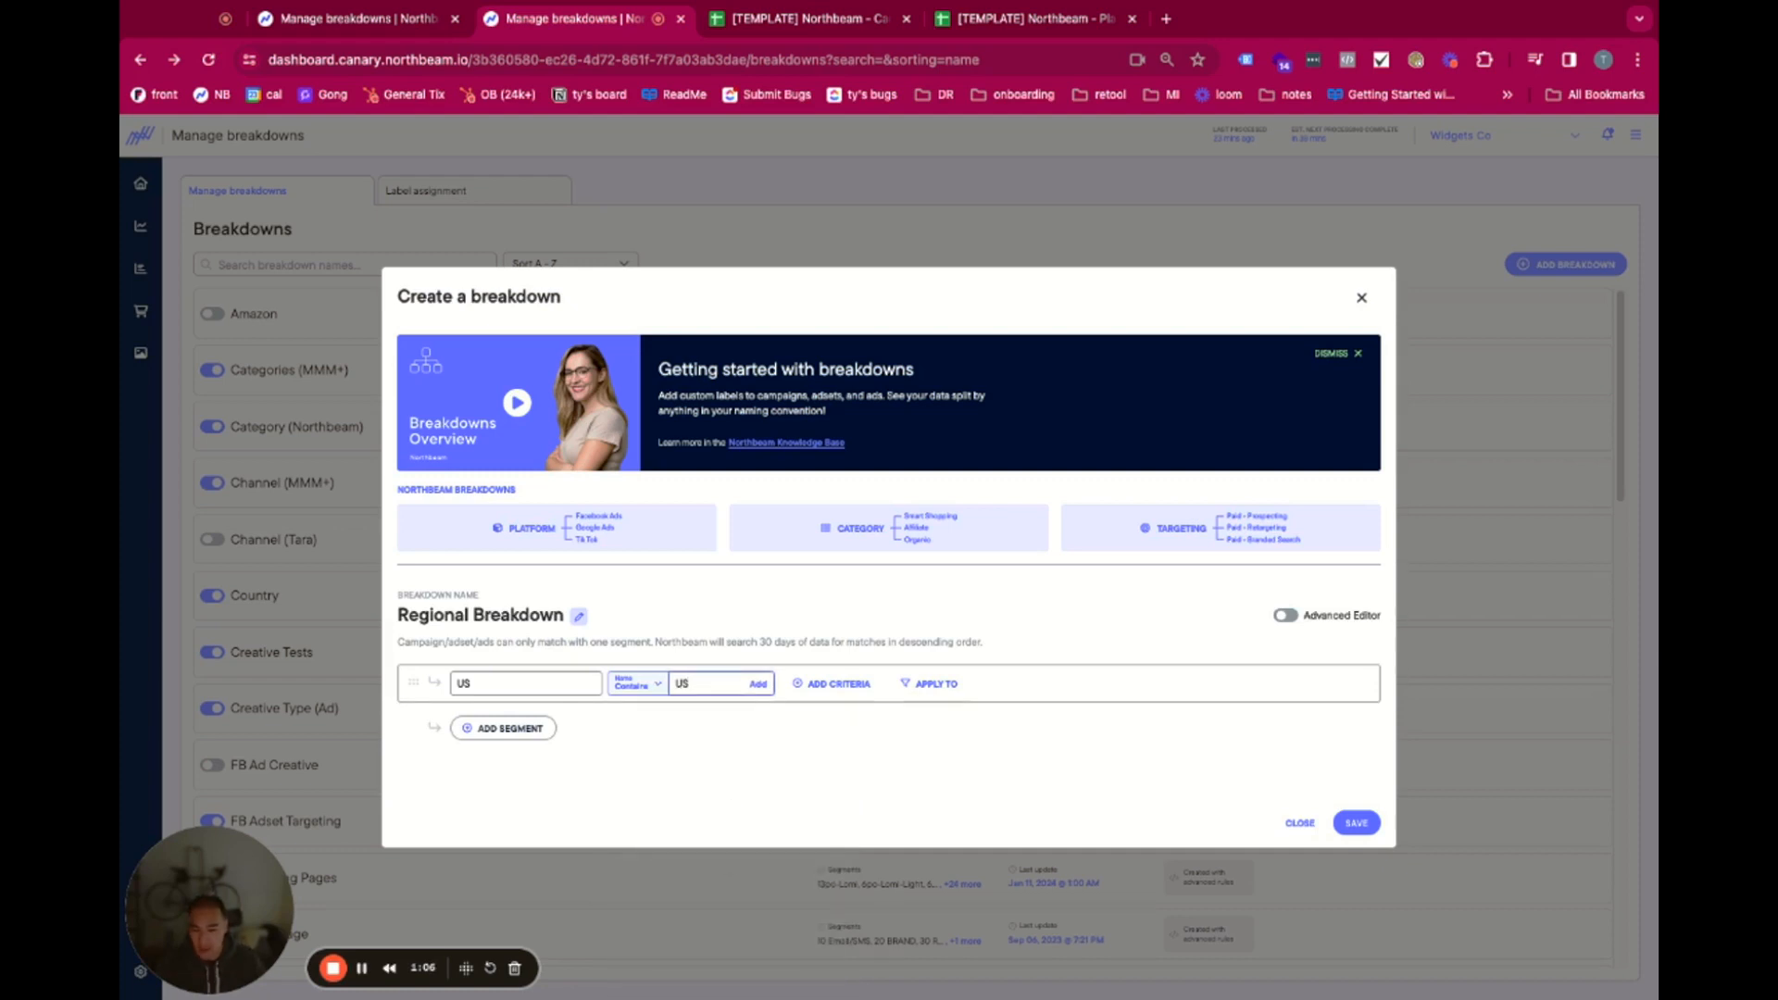
{"action": "key", "text": "BackSpace"}
{"action": "key", "text": "Return"}
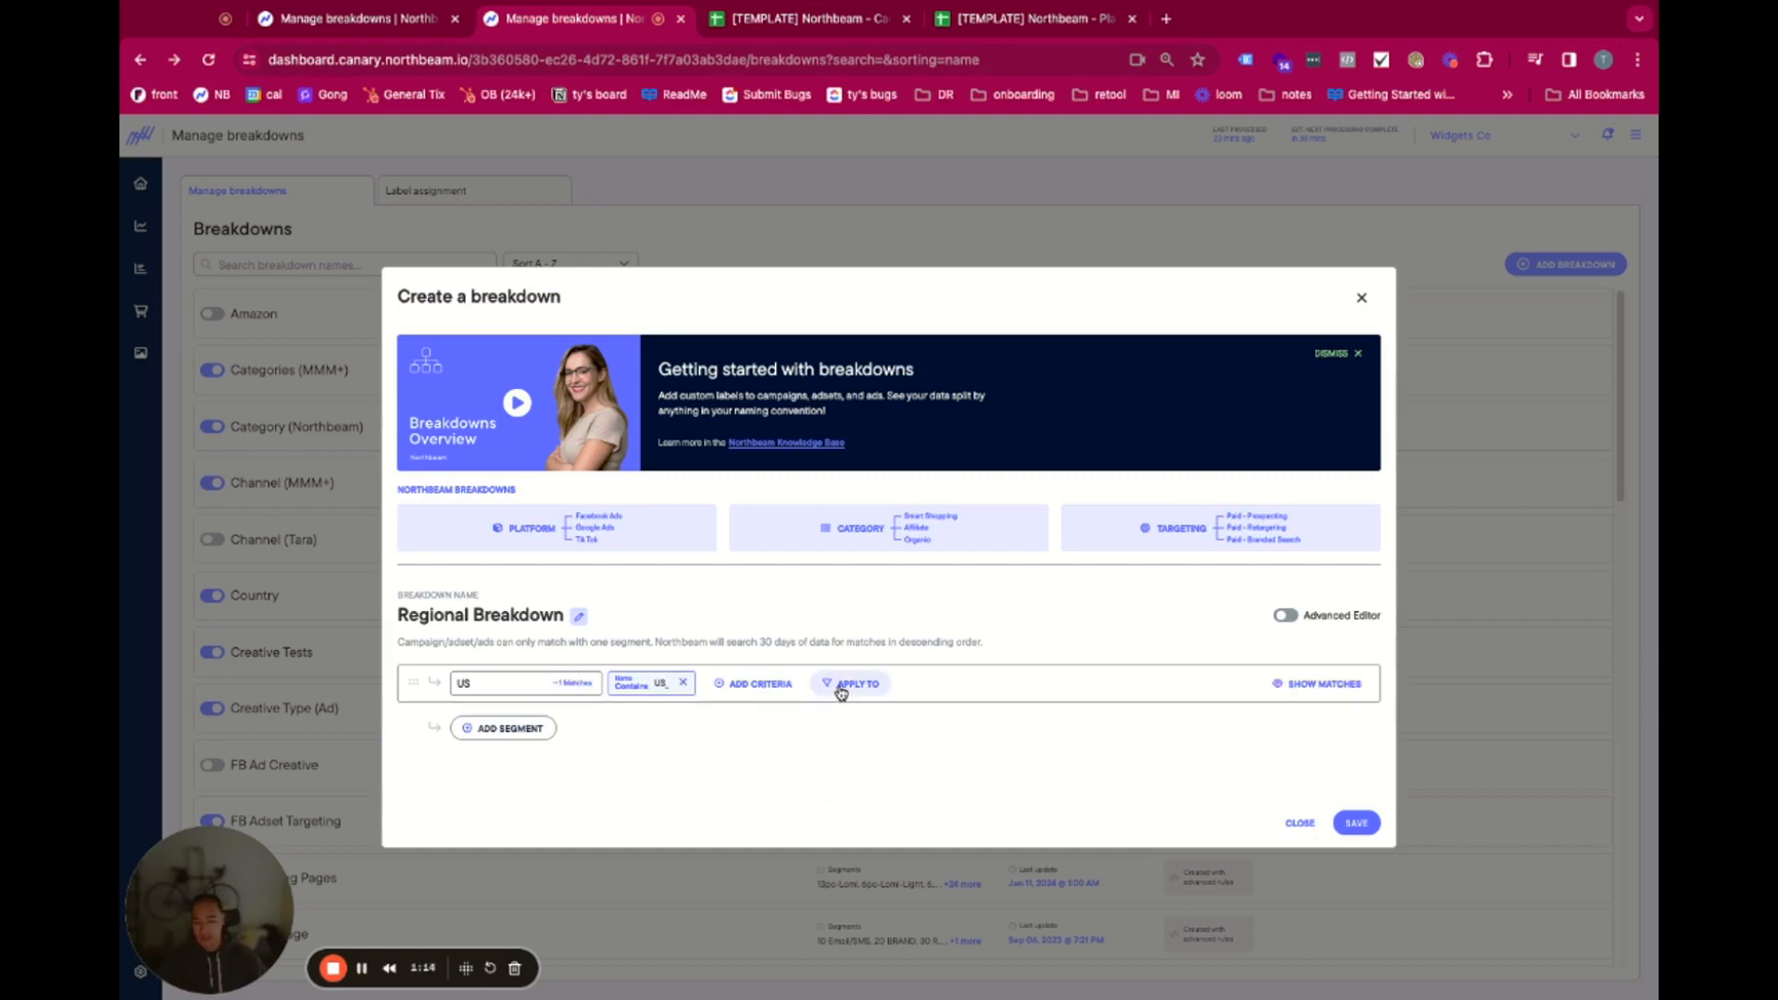
- Compare the levels the US segment can apply to and set its scope to Campaigns
{"action": "left_click", "coordinate": [841, 686]}
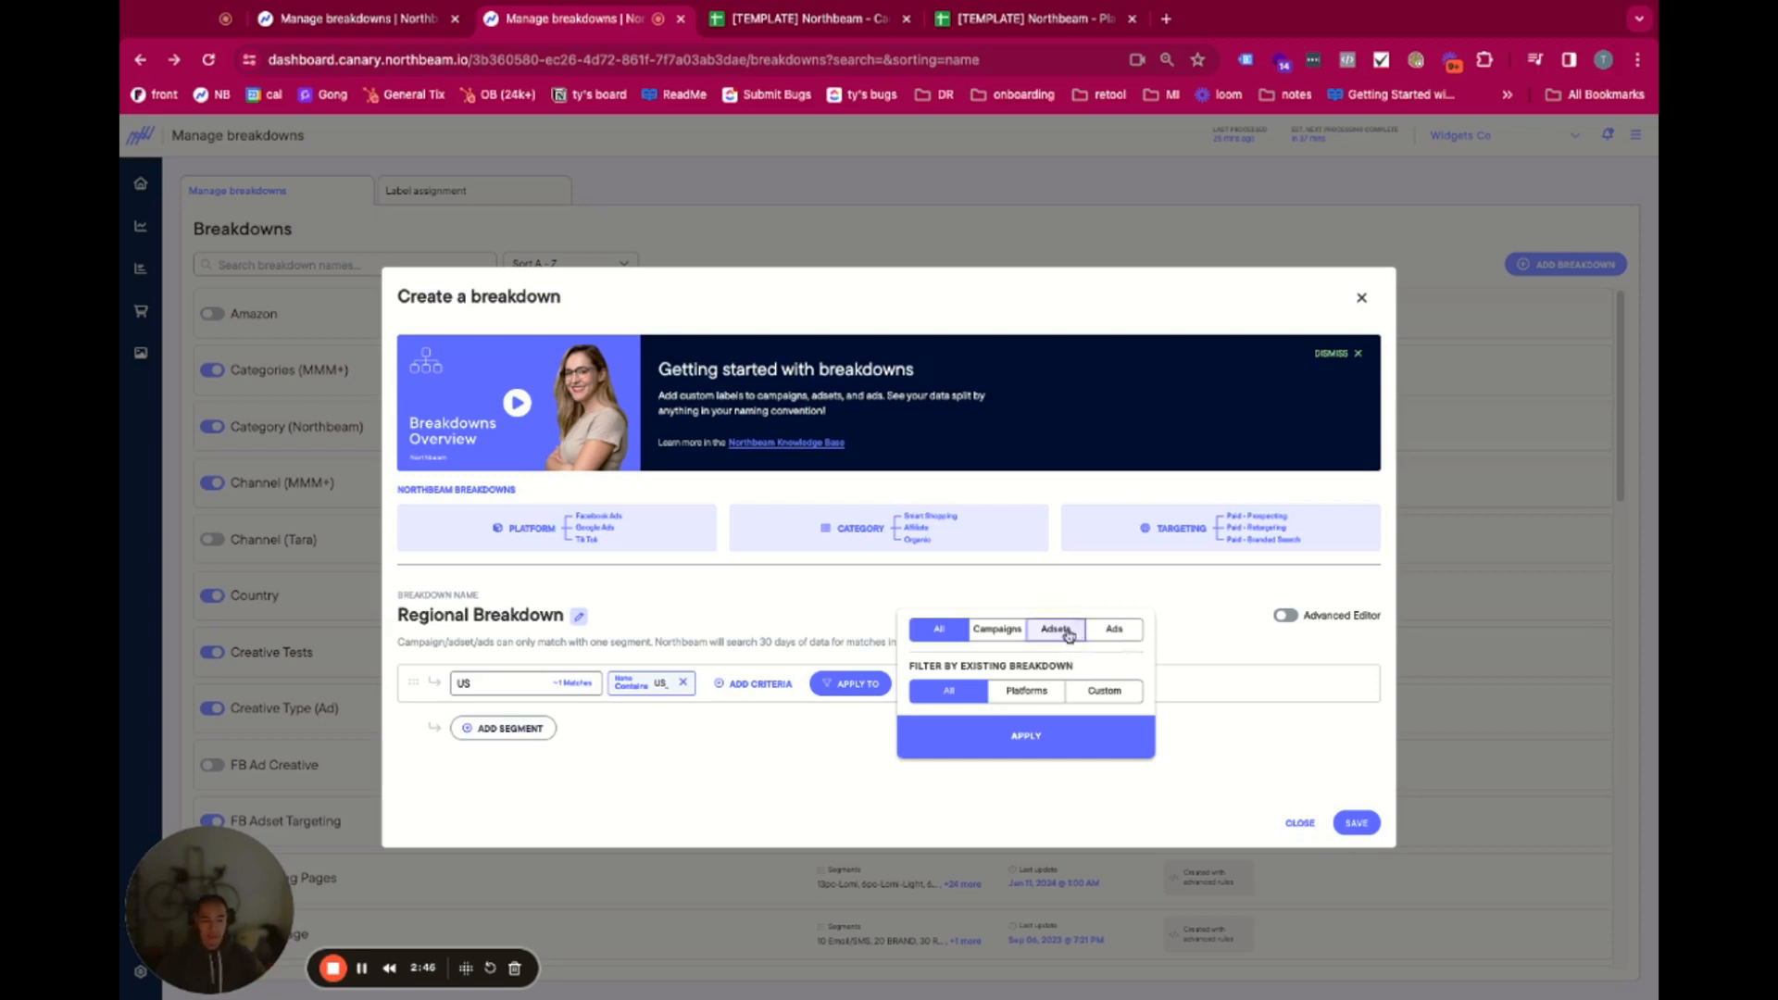
{"action": "left_click", "coordinate": [1007, 636]}
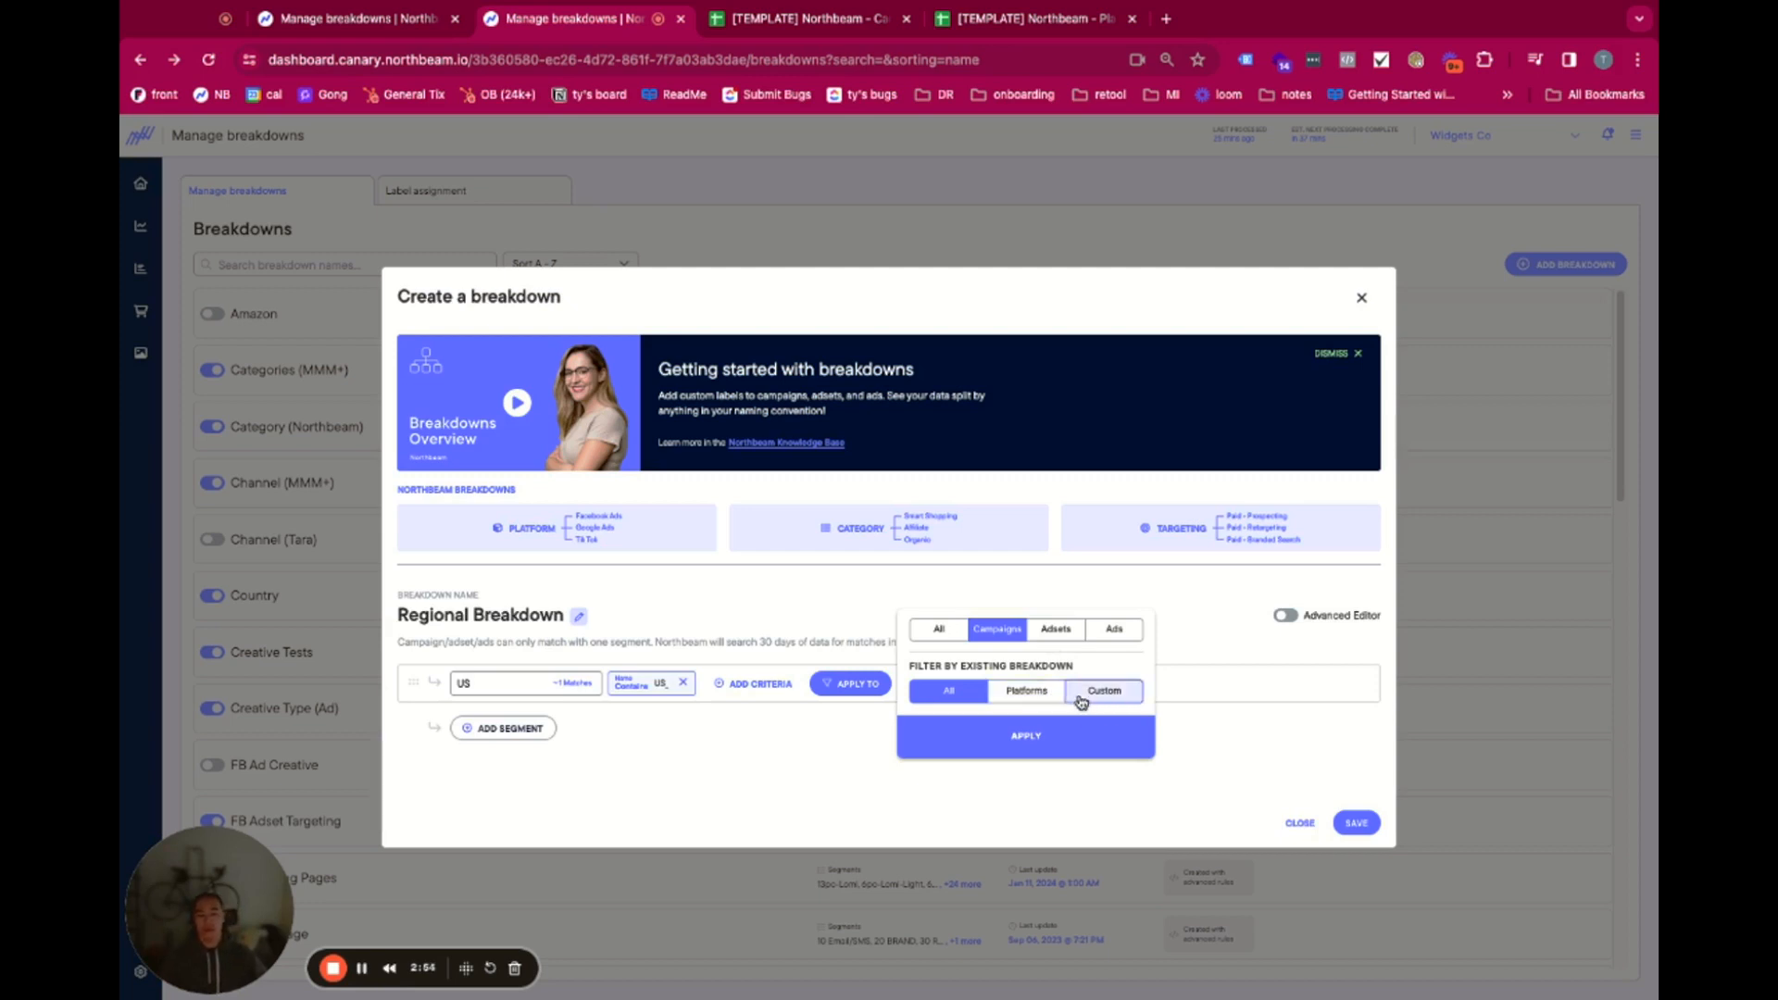
{"action": "left_click", "coordinate": [1053, 635]}
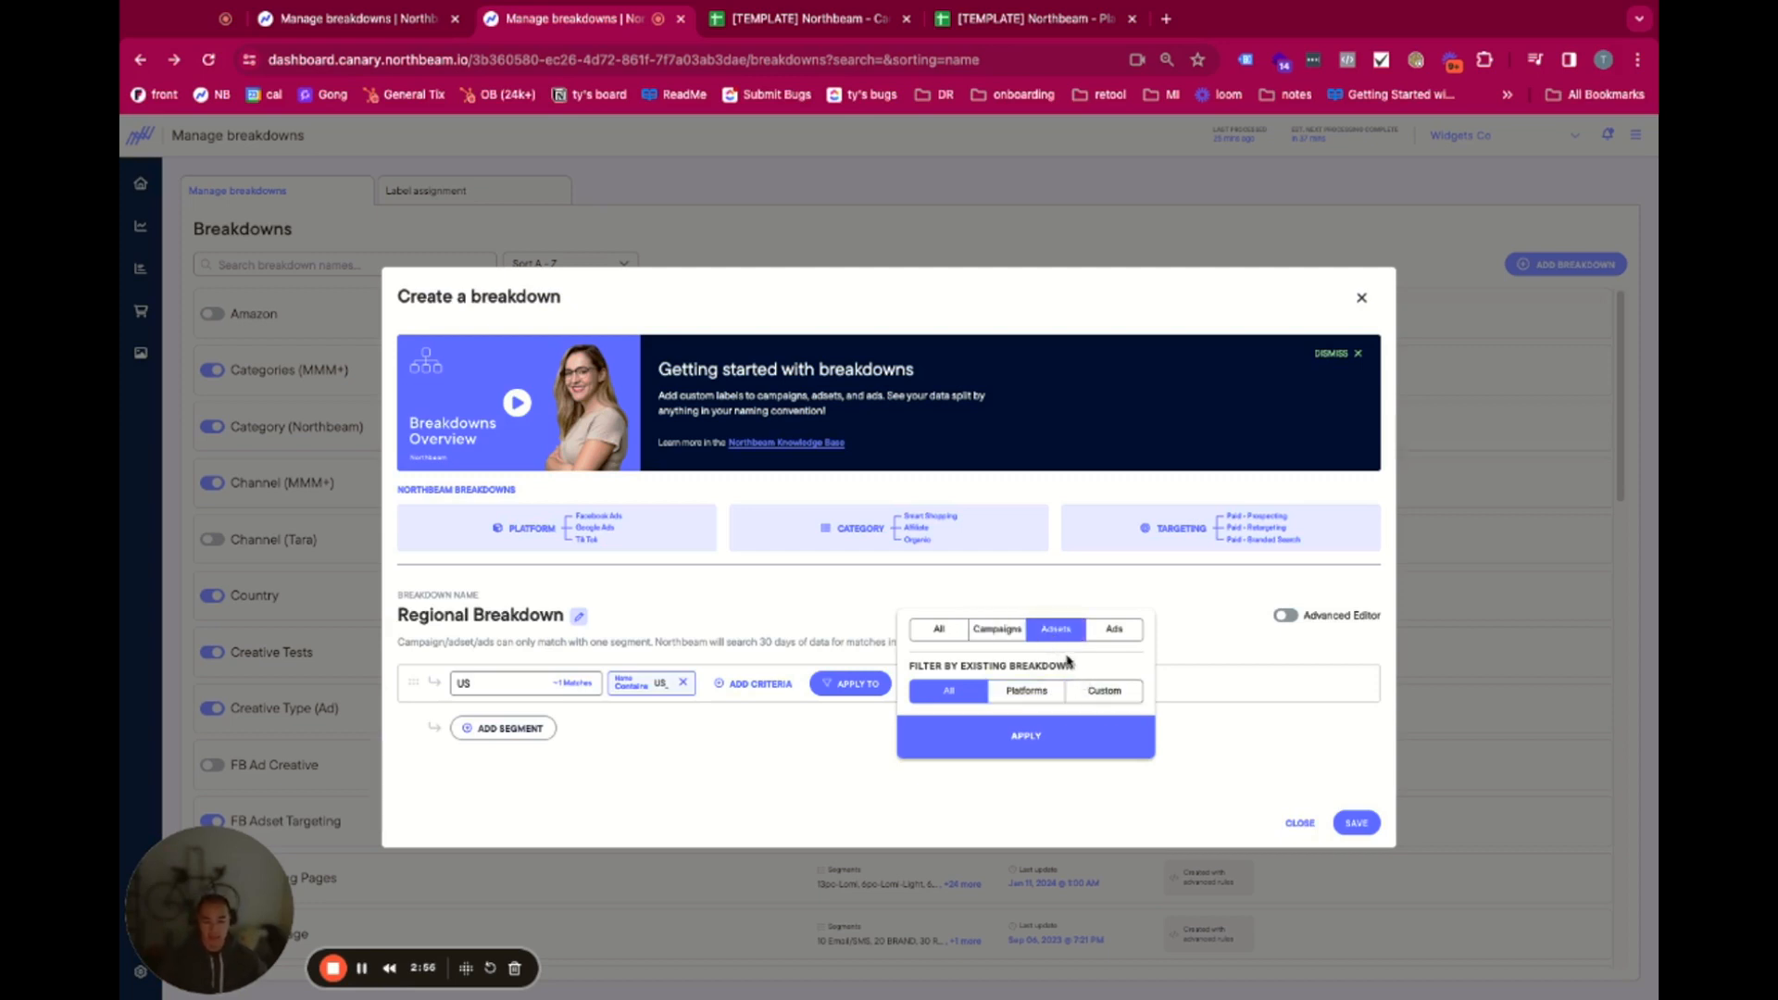
{"action": "left_click", "coordinate": [1115, 633]}
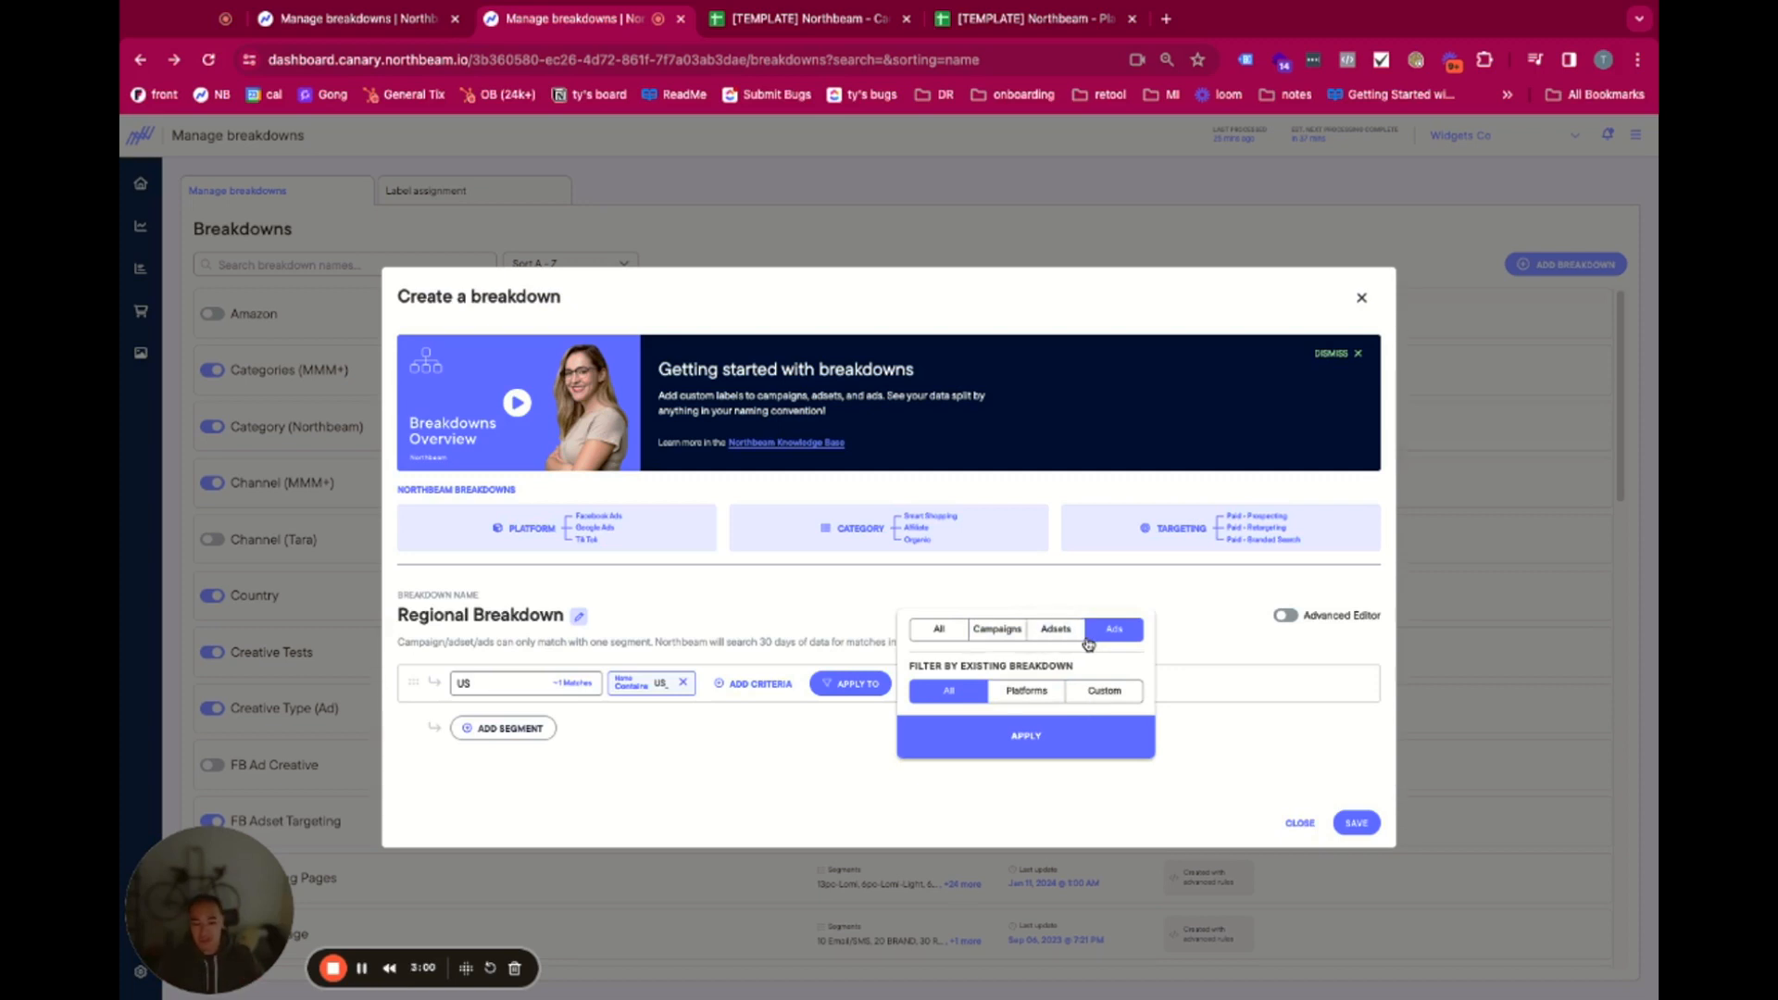
{"action": "left_click", "coordinate": [997, 631]}
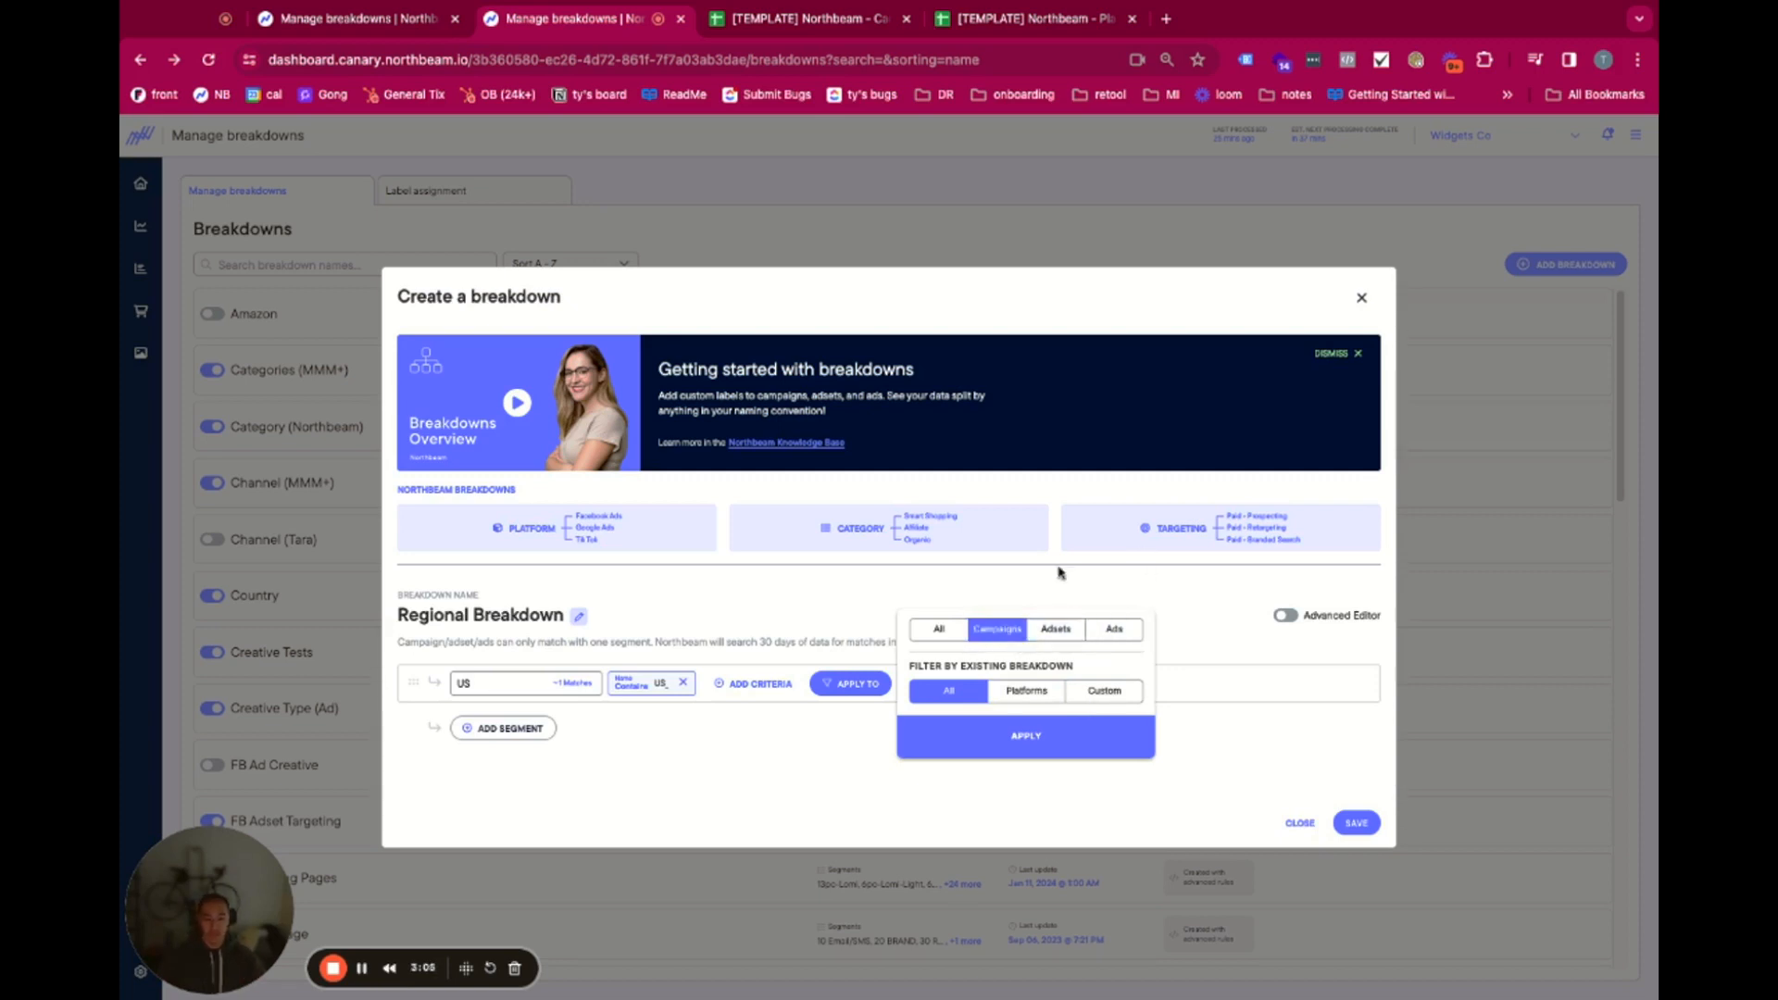
- Select Facebook Ads and Google Ads as the US segment's platform filter and browse the other platforms
{"action": "left_click", "coordinate": [1026, 694]}
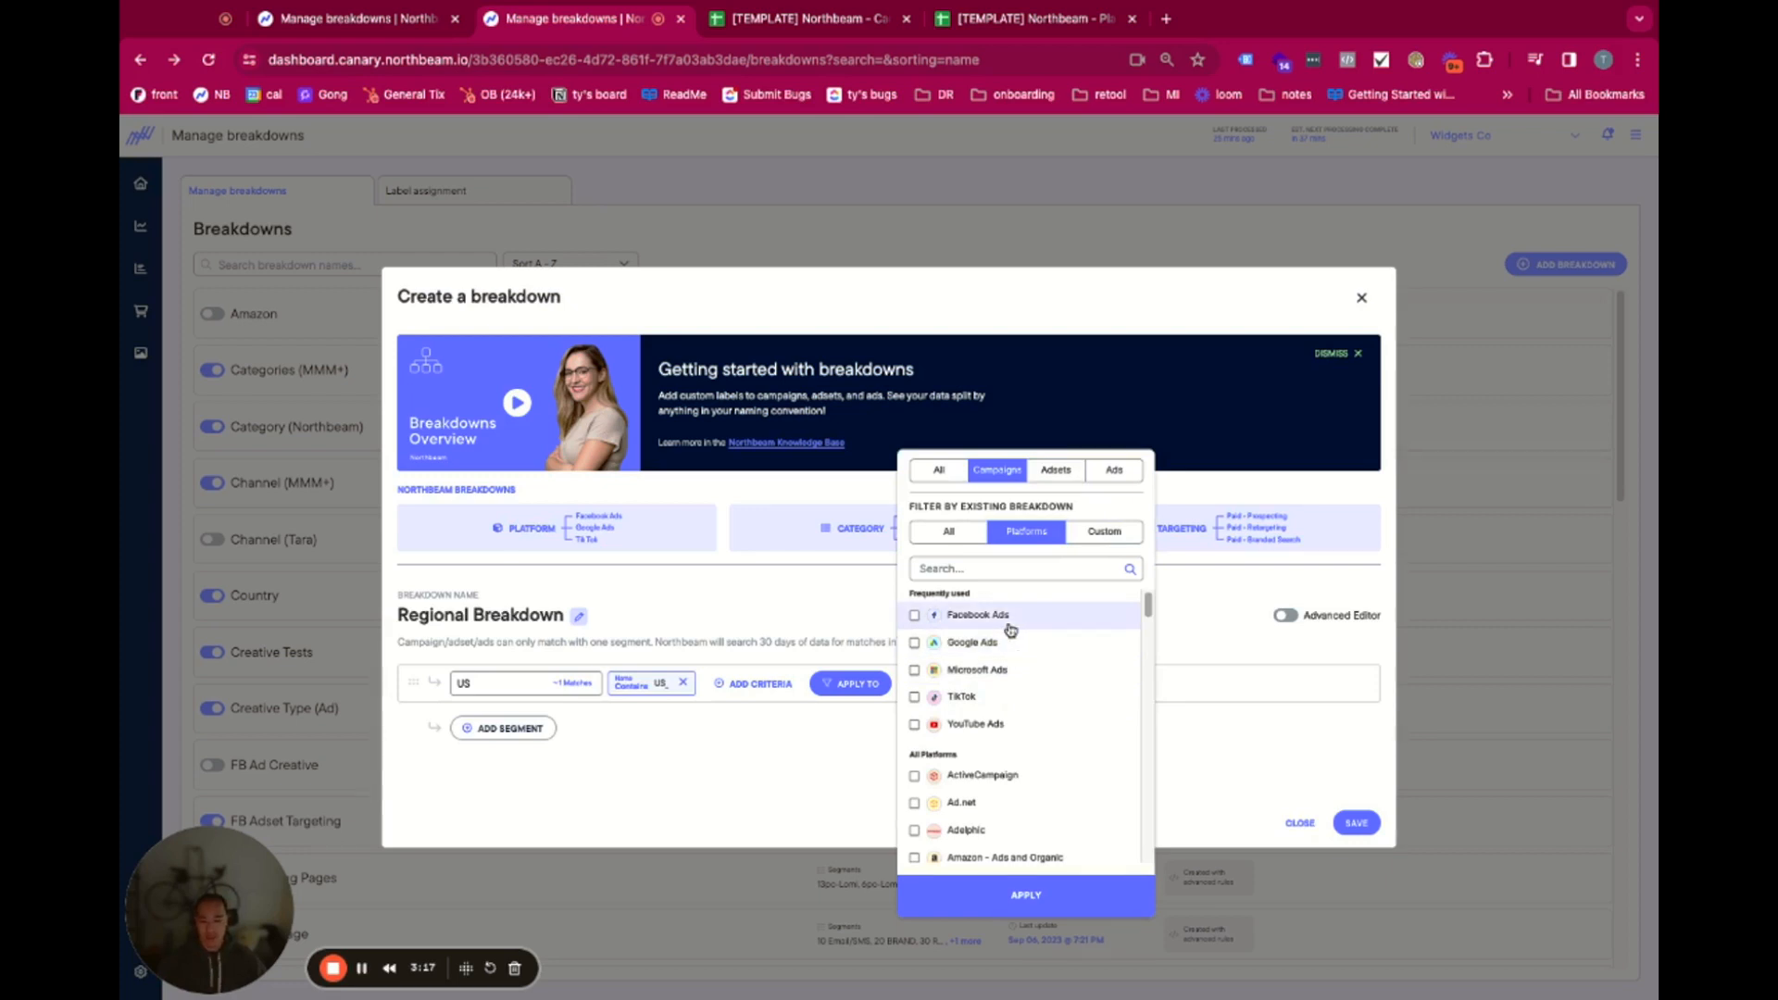
{"action": "left_click", "coordinate": [914, 615]}
{"action": "left_click", "coordinate": [918, 651]}
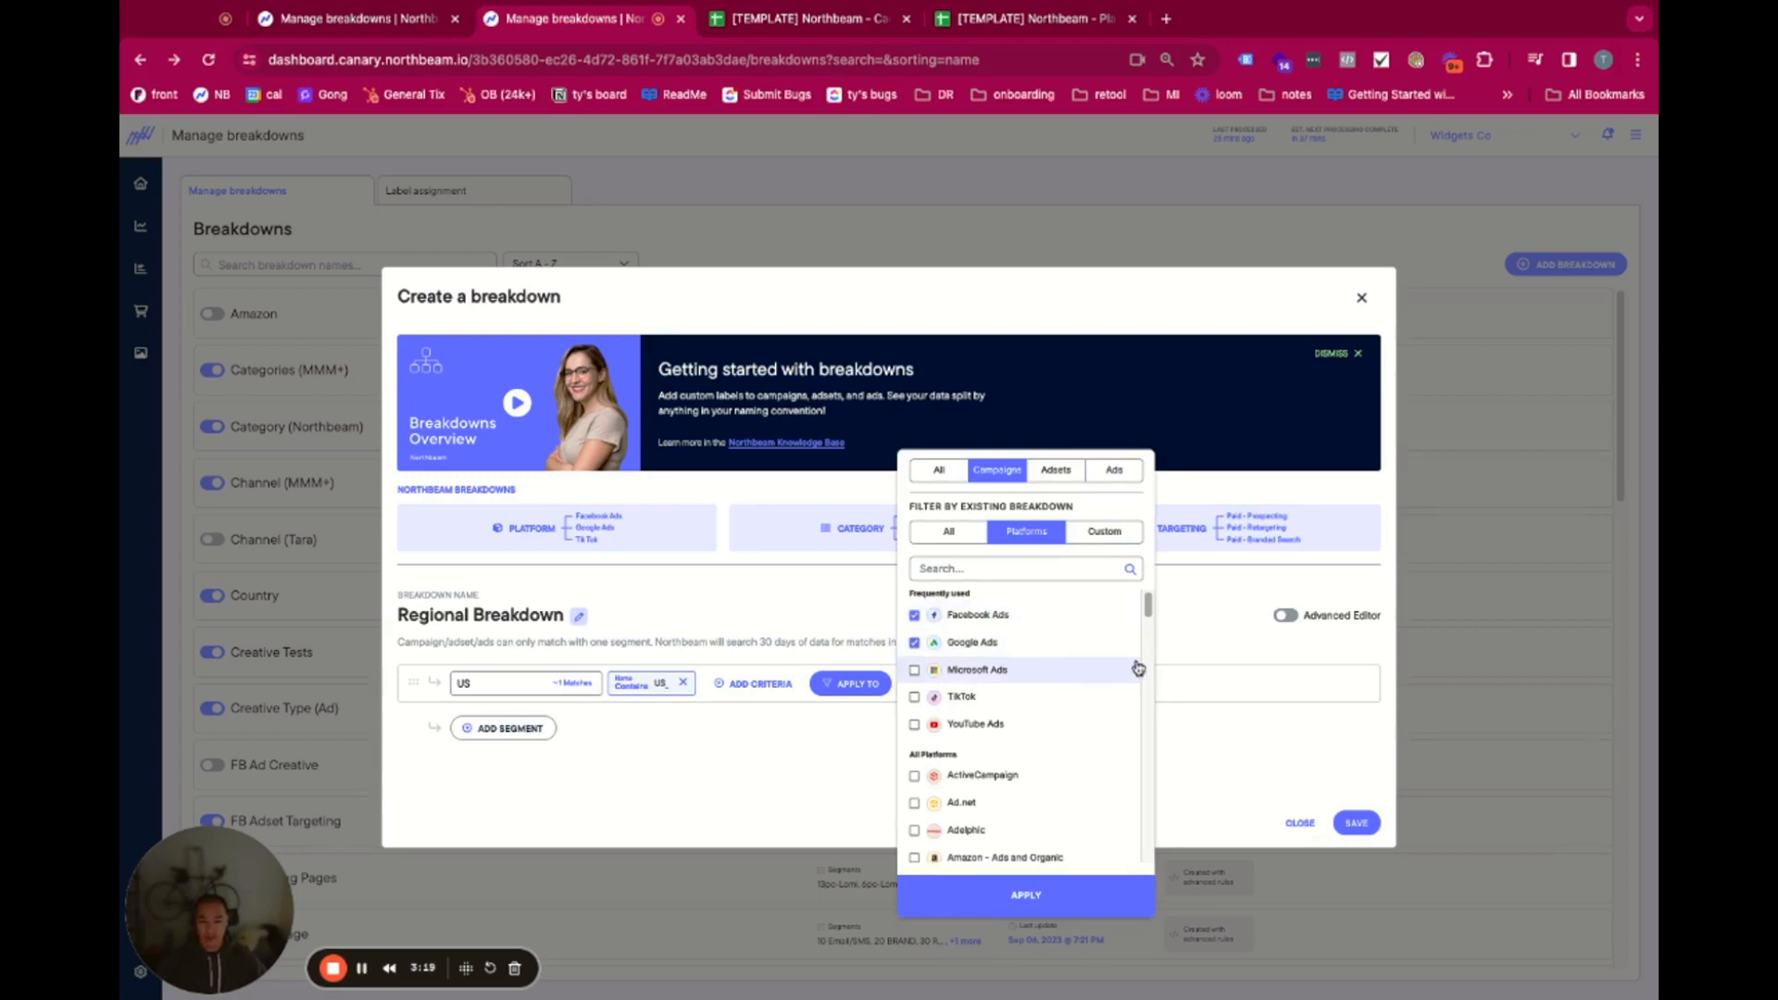
{"action": "scroll", "coordinate": [1097, 703], "scroll_direction": "down", "scroll_amount": 3}
{"action": "scroll", "coordinate": [1110, 708], "scroll_direction": "up", "scroll_amount": 3}
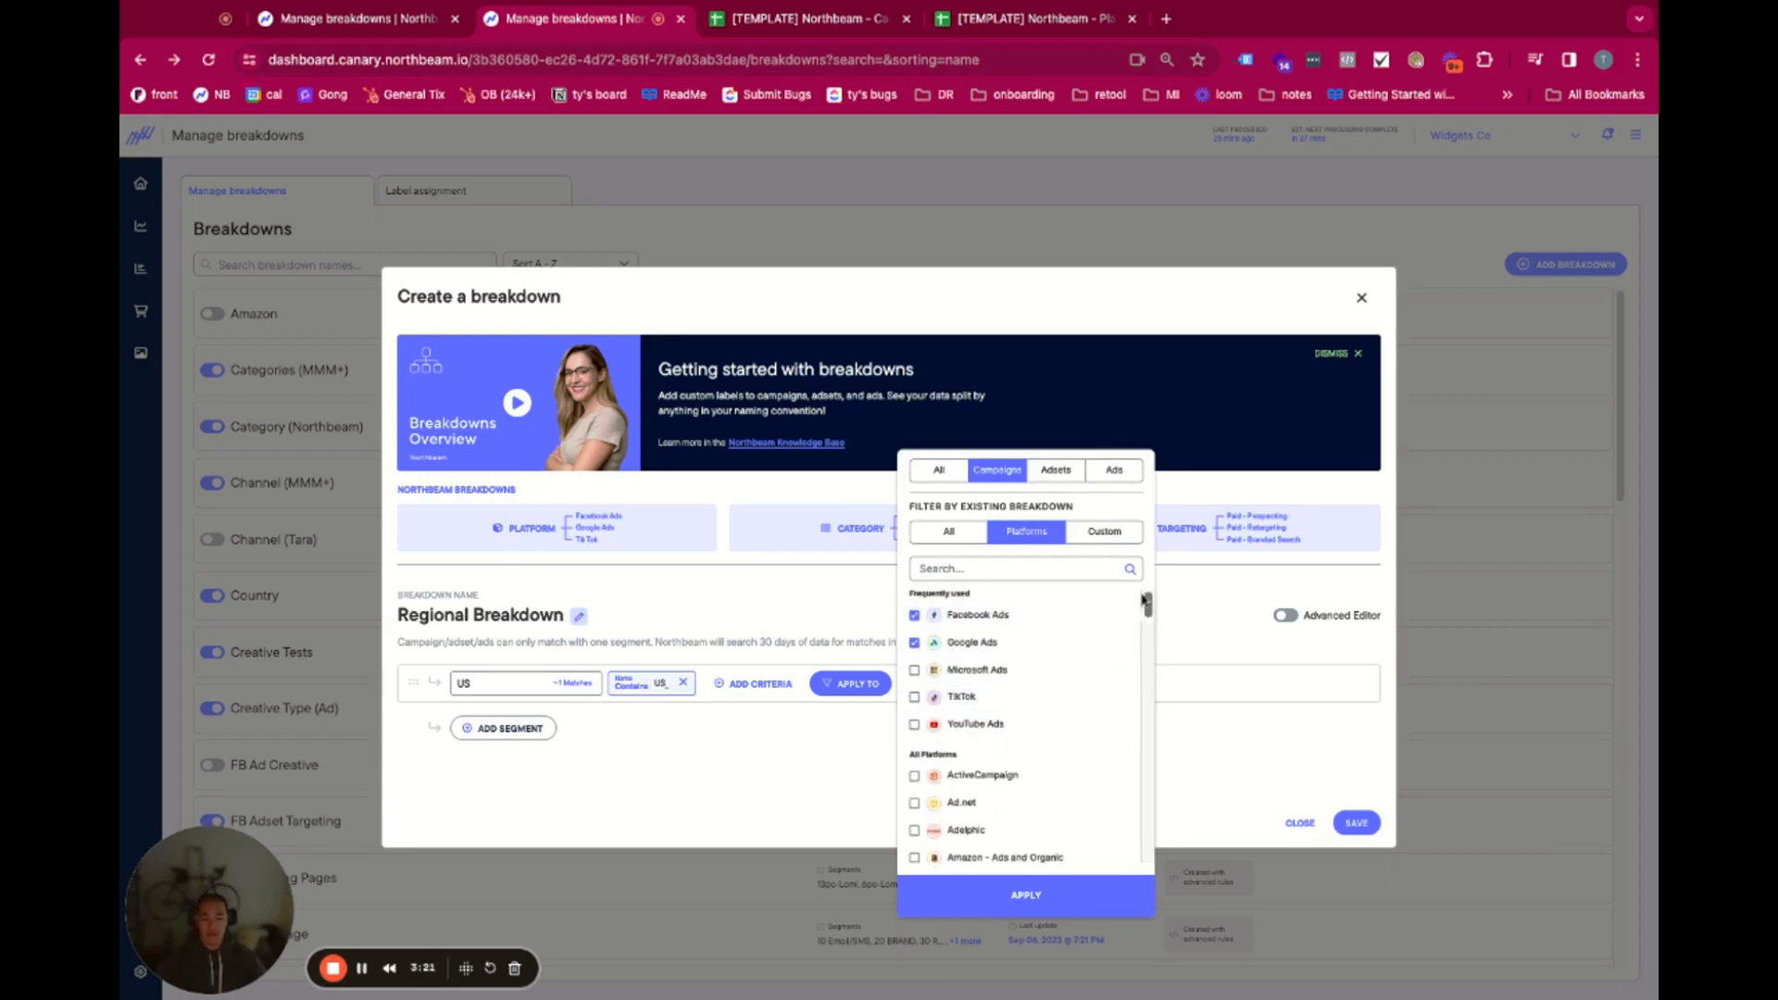
{"action": "mouse_move", "coordinate": [1149, 607]}
{"action": "left_mouse_down"}
{"action": "mouse_move", "coordinate": [1148, 676]}
{"action": "mouse_move", "coordinate": [1151, 624]}
{"action": "left_mouse_up"}
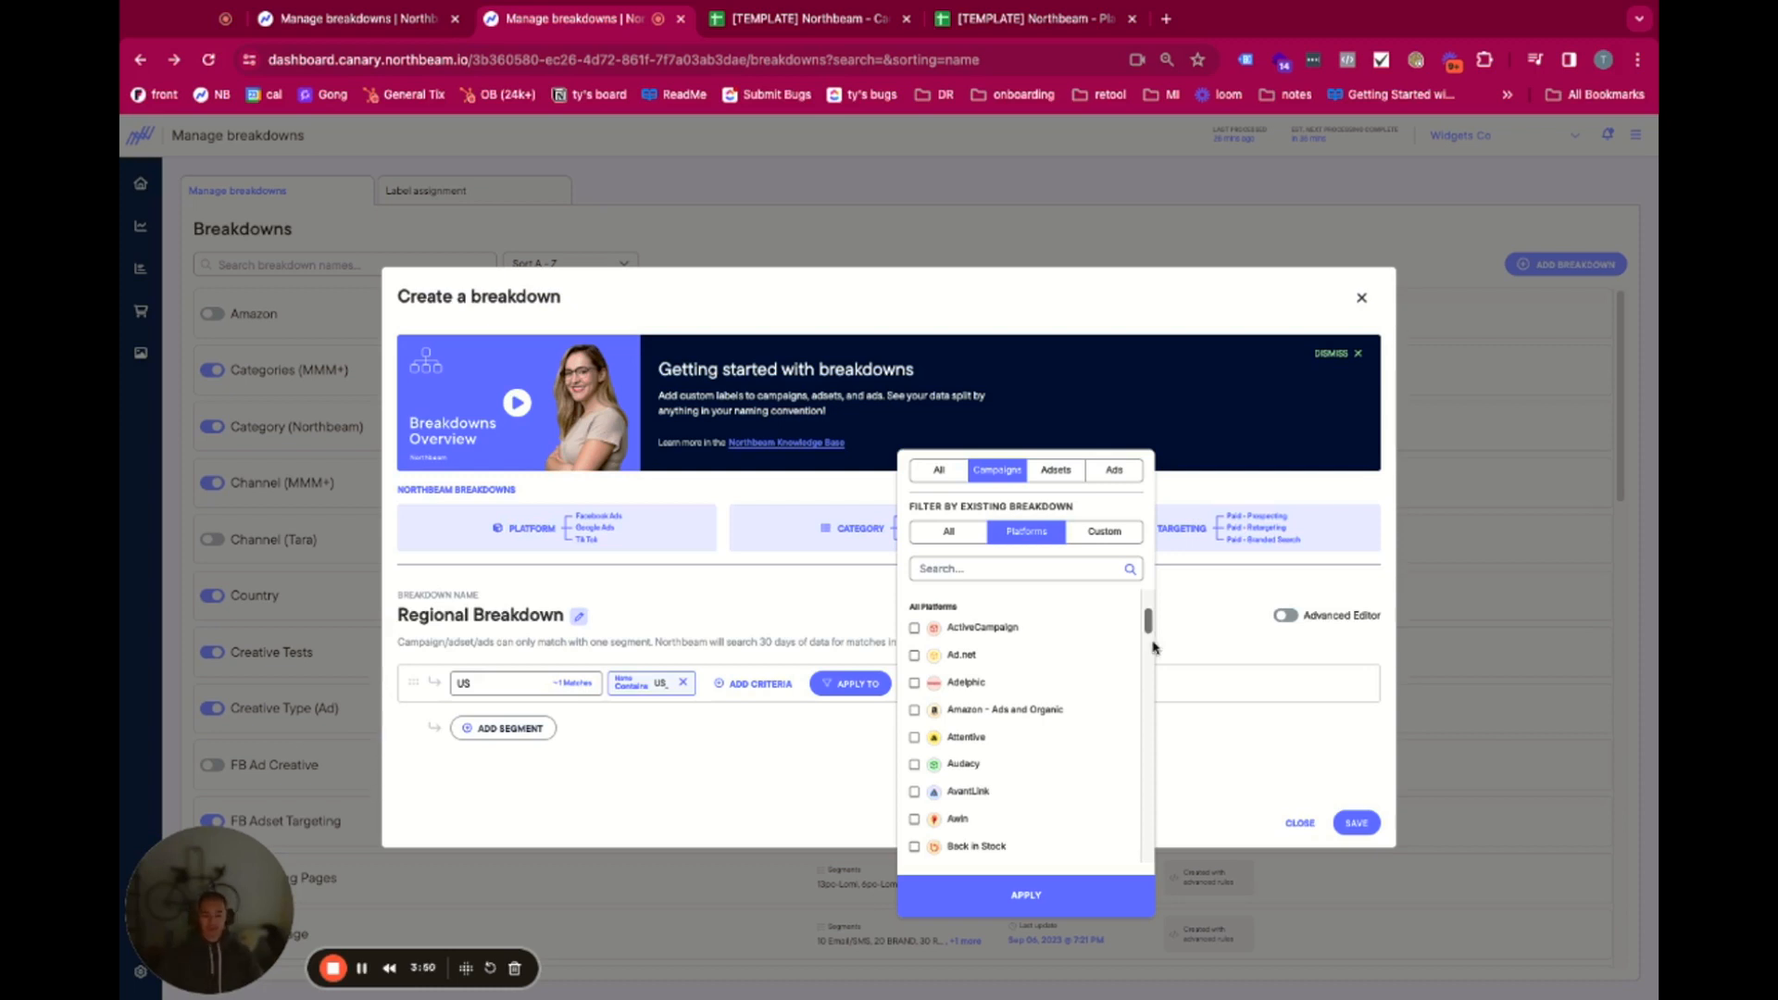
- Examine the custom filter options for the US segment, including the first and second breakdown choices
{"action": "left_click", "coordinate": [1104, 532]}
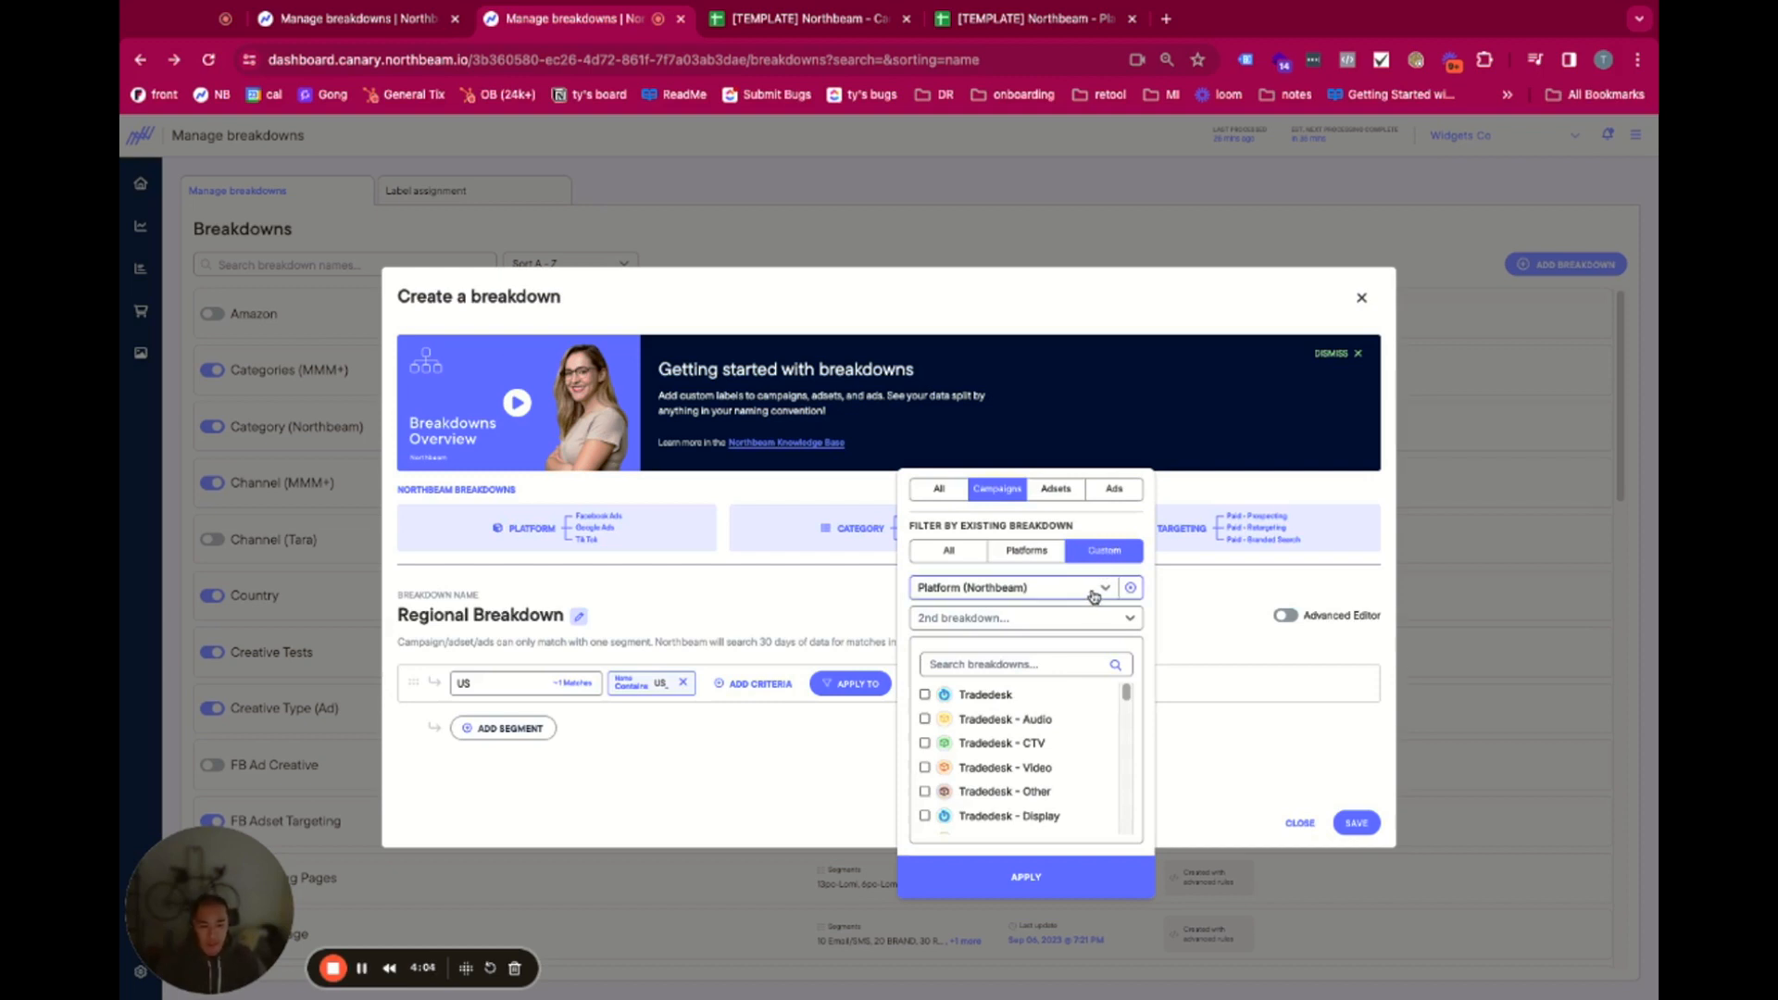
{"action": "left_click", "coordinate": [1098, 590]}
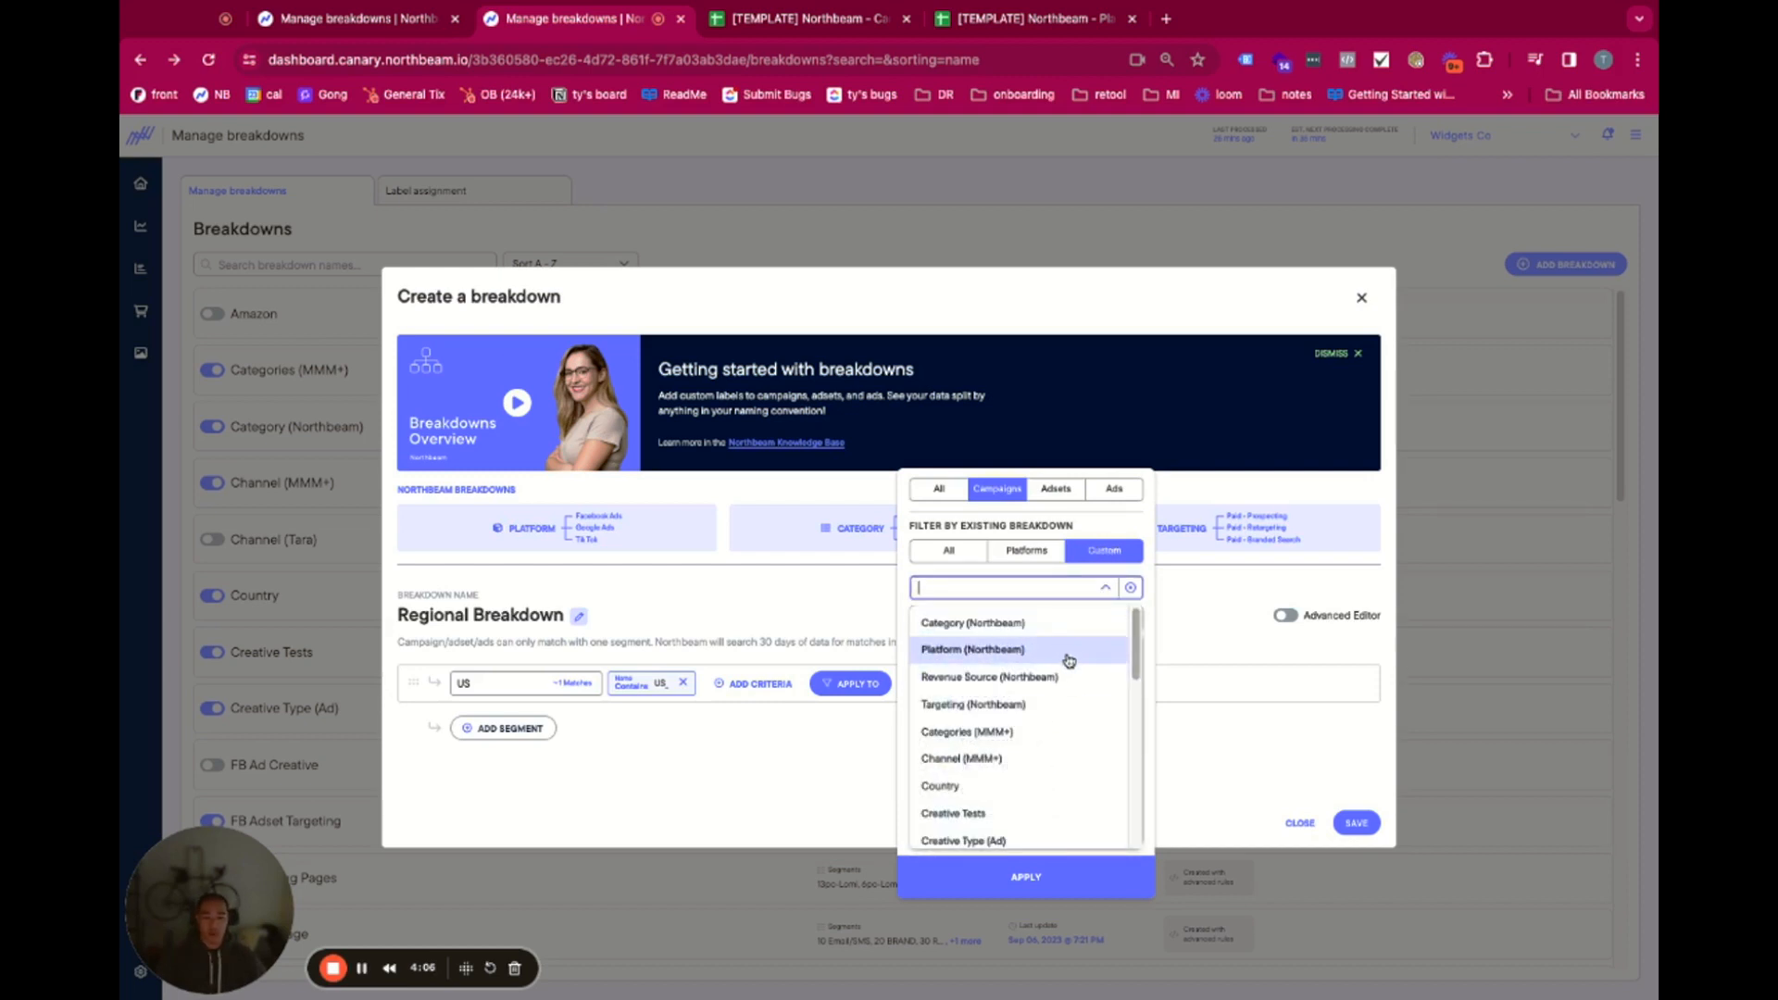
{"action": "left_click", "coordinate": [1045, 584]}
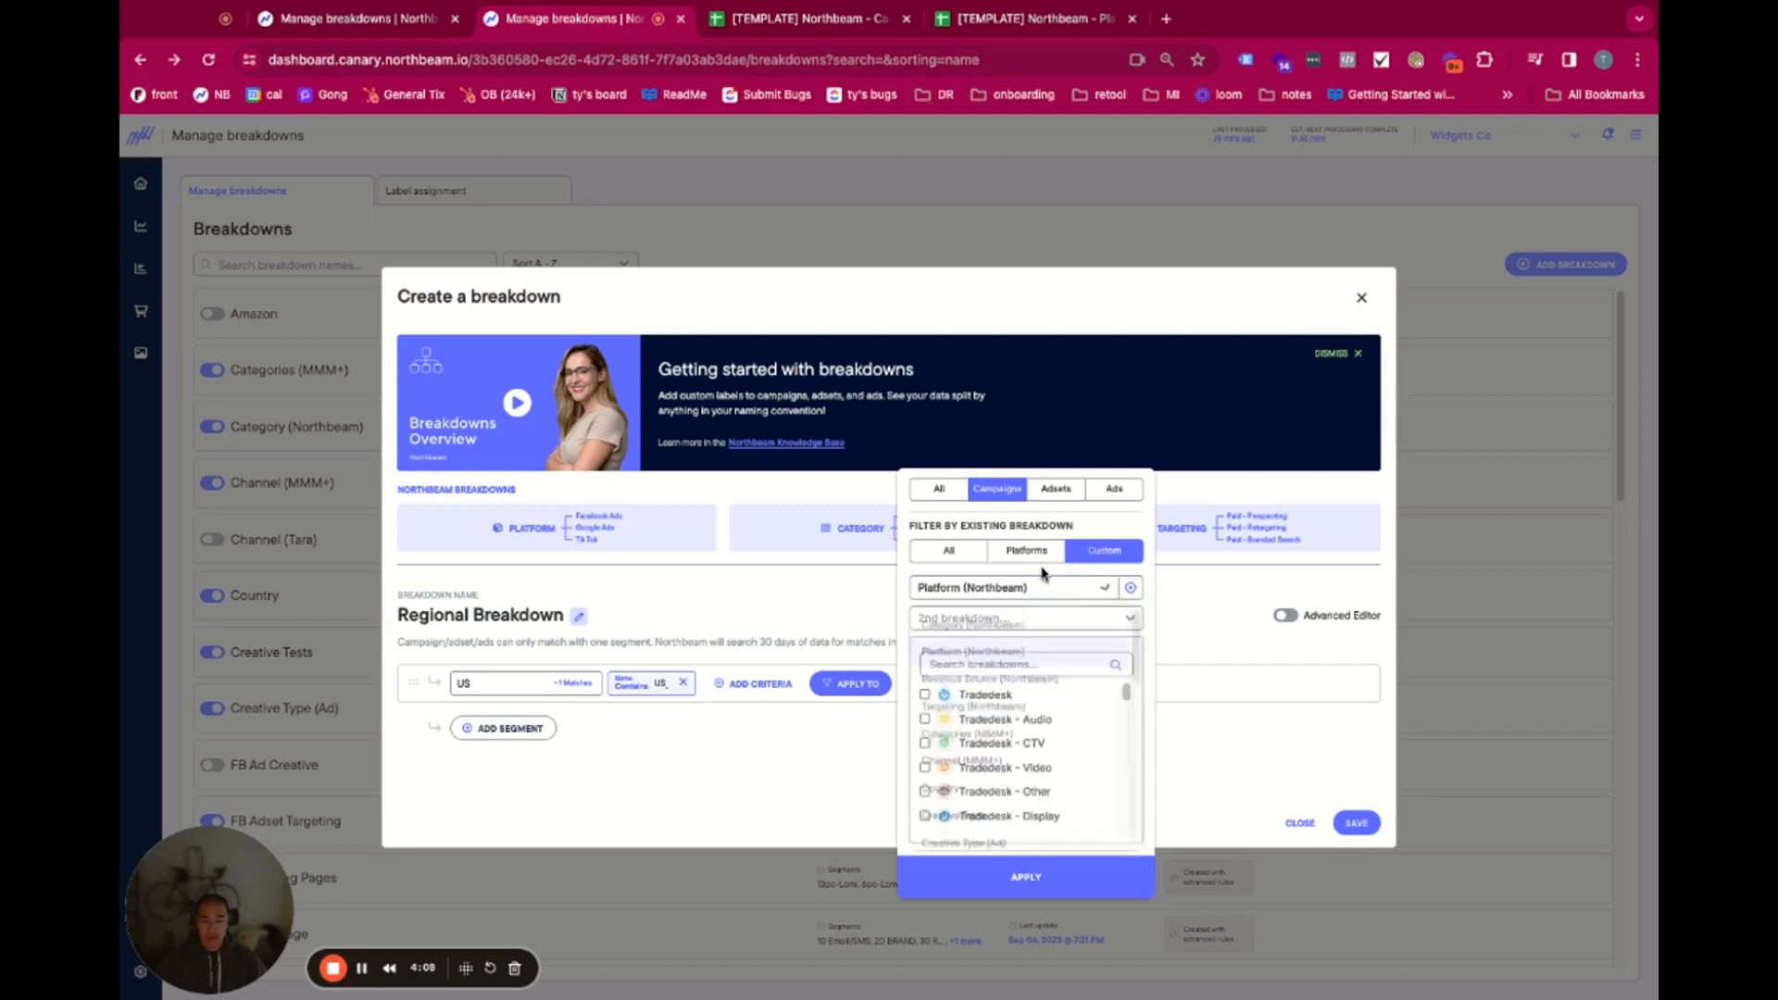
{"action": "left_click", "coordinate": [1018, 617]}
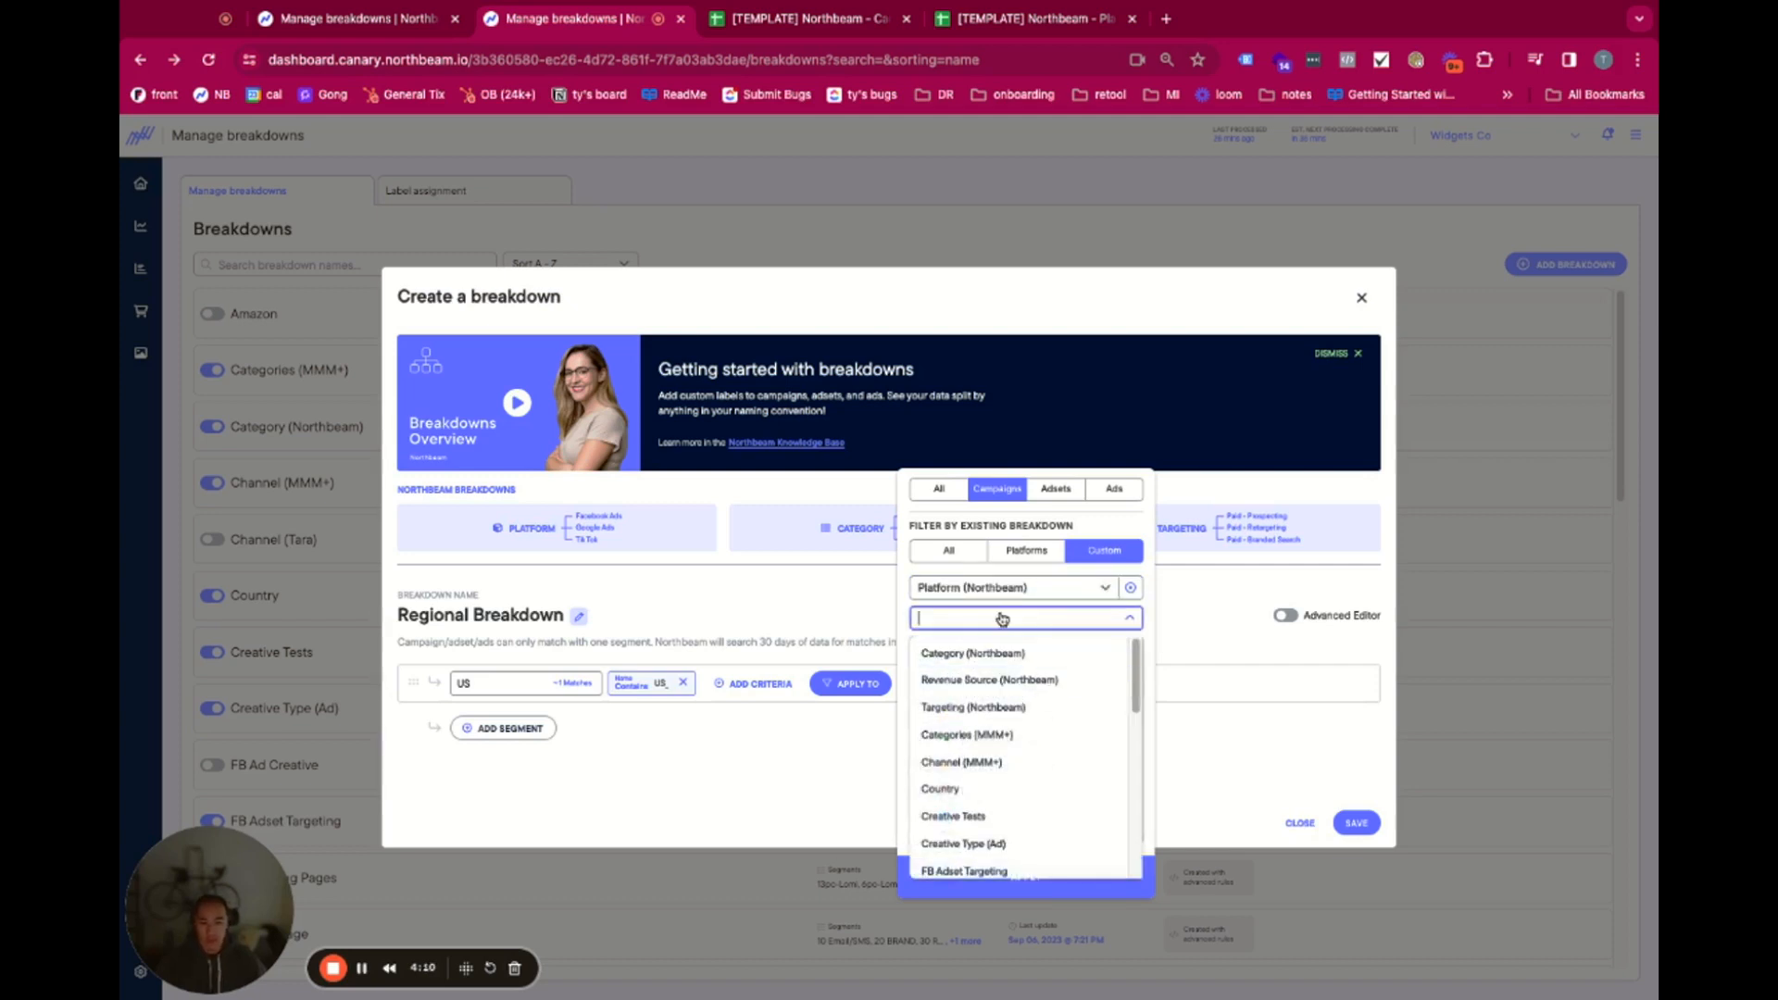
- Return to the platform filter and apply the US segment to Facebook Ads and Google Ads campaigns
{"action": "left_click", "coordinate": [1004, 573]}
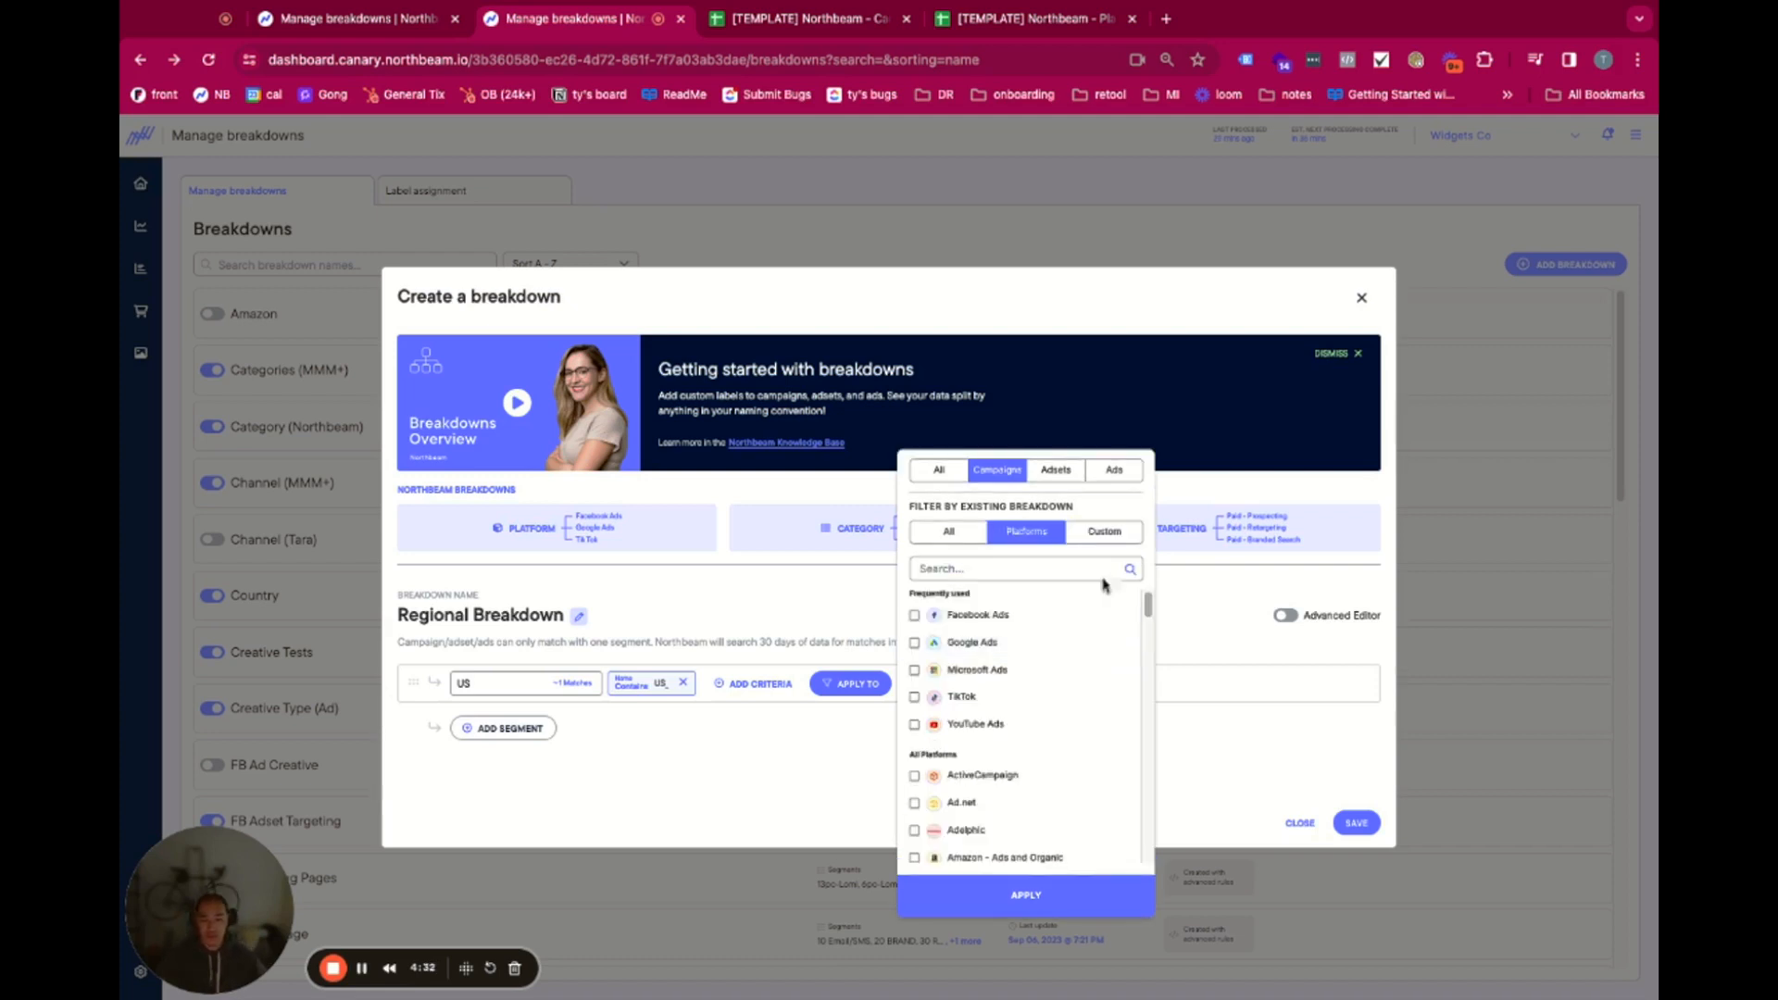
{"action": "left_click", "coordinate": [914, 615]}
{"action": "left_click", "coordinate": [914, 643]}
{"action": "left_click", "coordinate": [1028, 898]}
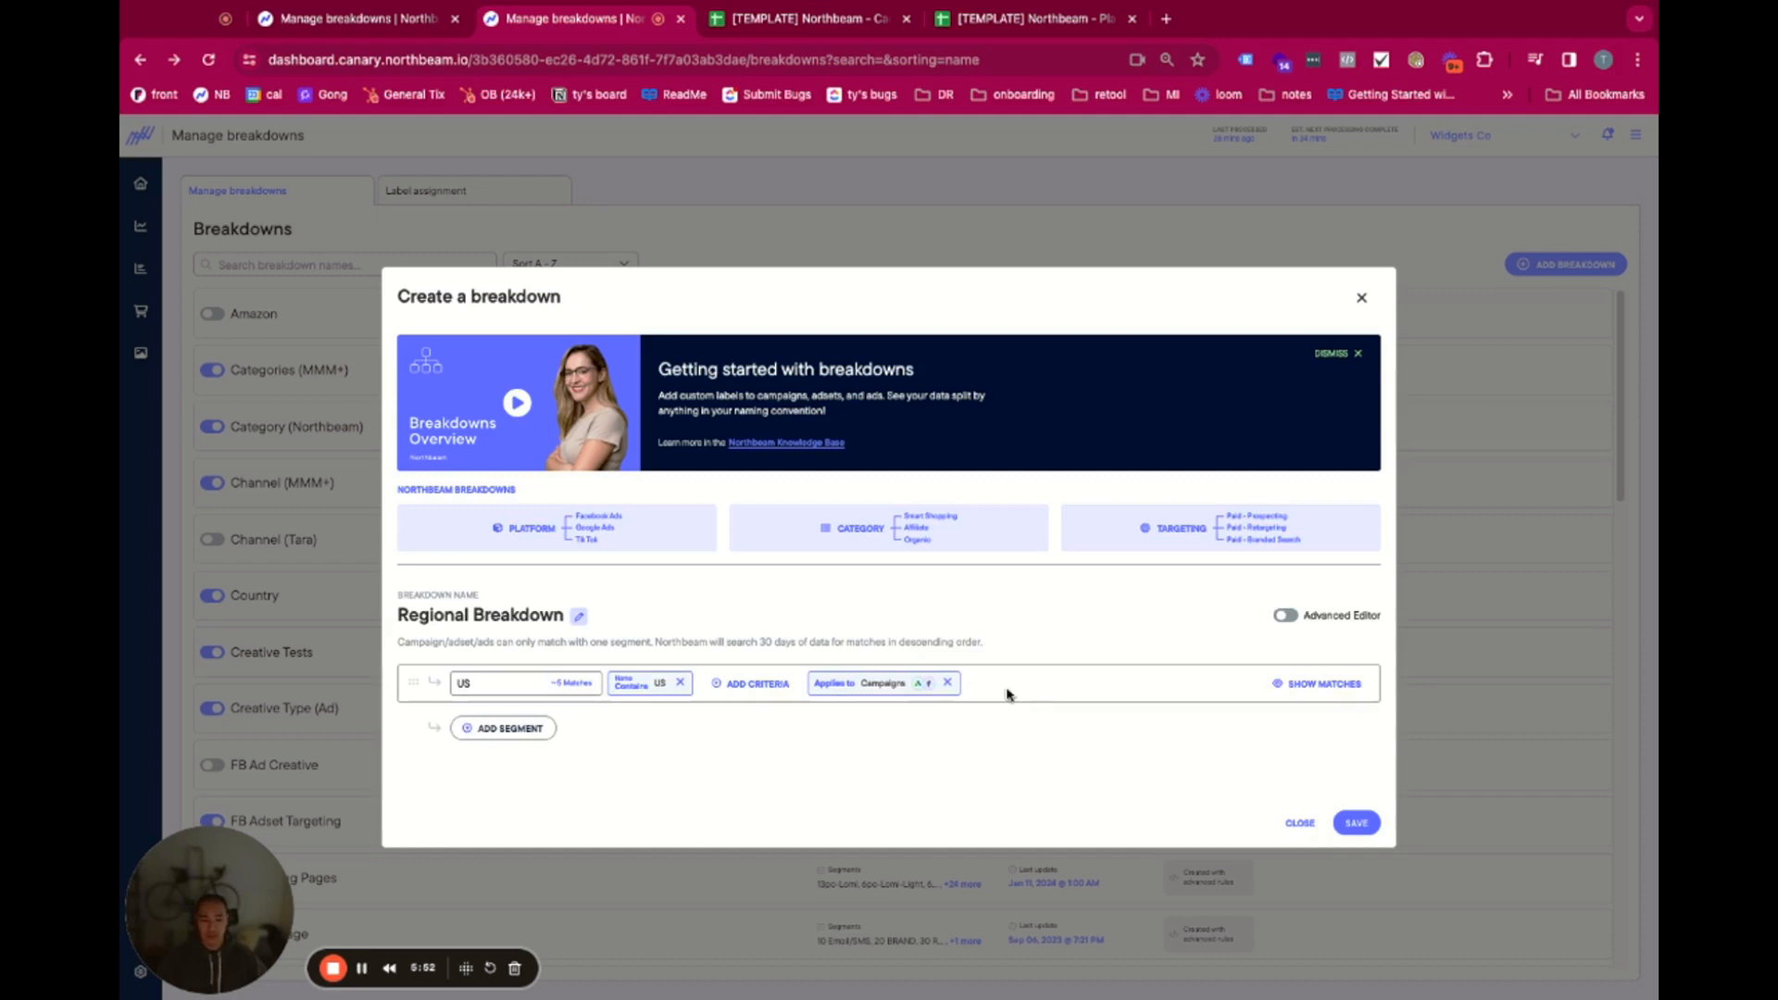
- Show the matches for the US segment and inspect the metadata of the first matched campaign
{"action": "left_click", "coordinate": [1340, 690]}
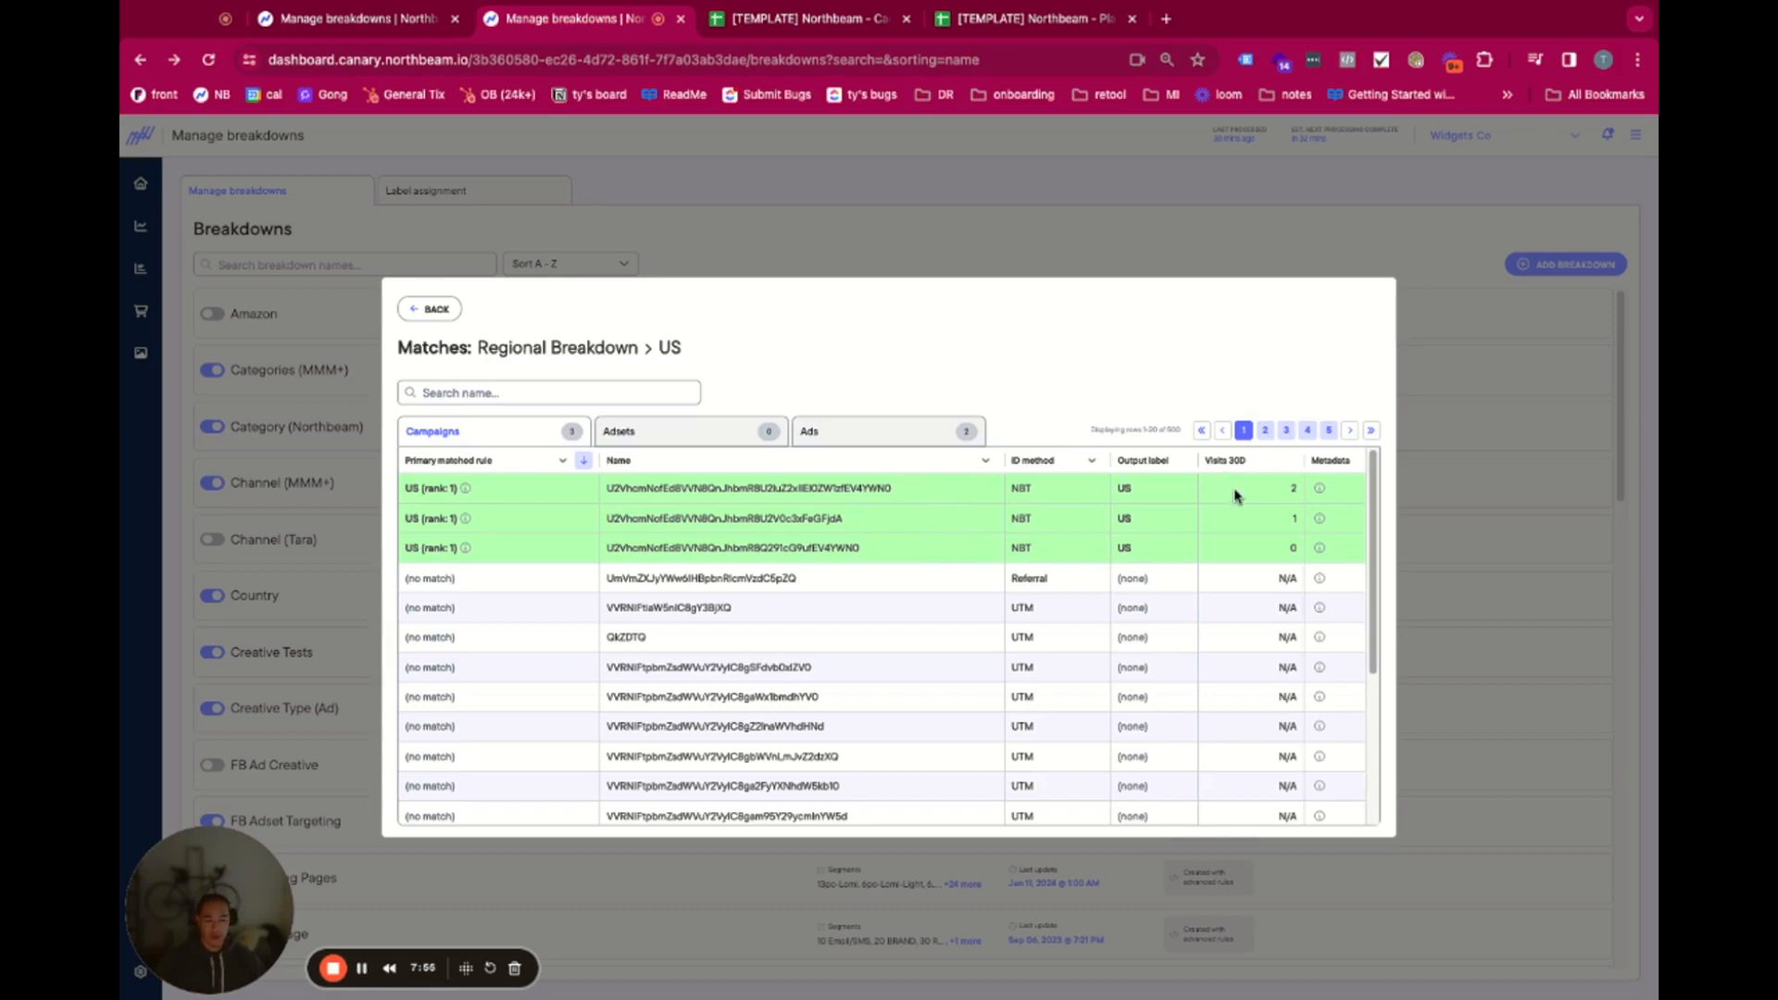
{"action": "mouse_move", "coordinate": [1319, 493]}
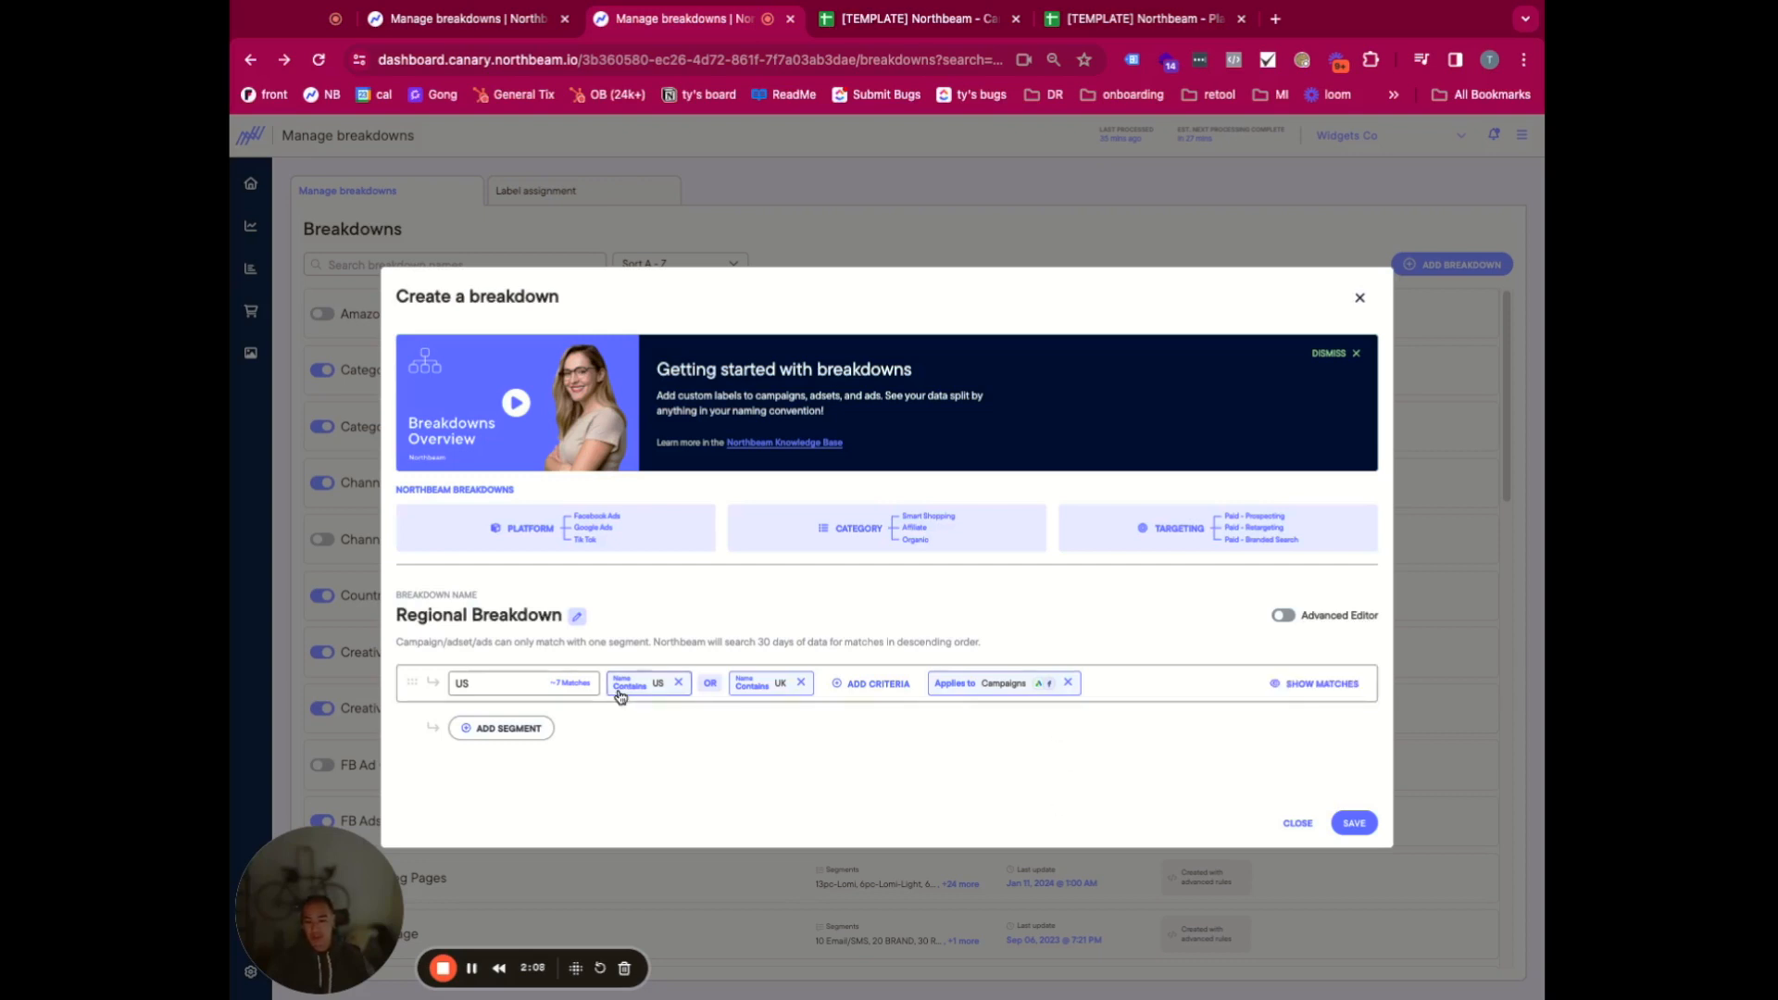
- Edit the US segment's "US" criterion so that it matches with Custom spend sheet instead of Name
{"action": "left_click", "coordinate": [620, 697]}
{"action": "left_click", "coordinate": [637, 695]}
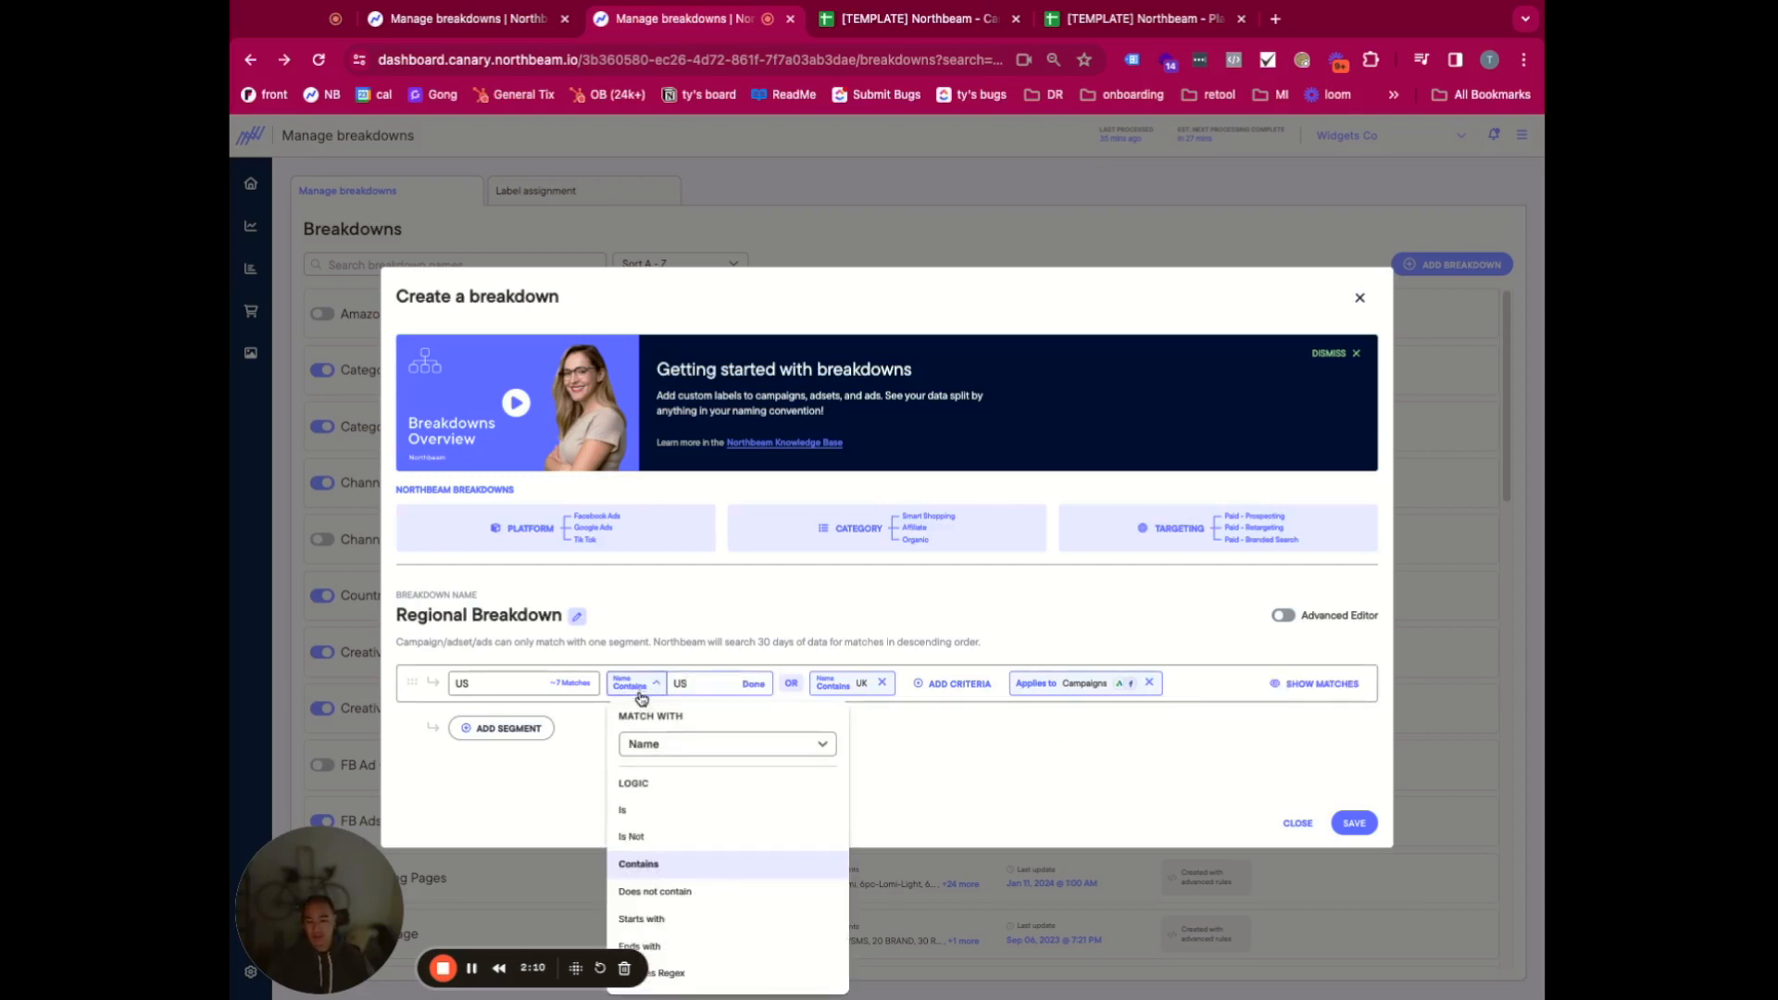
{"action": "left_click", "coordinate": [667, 746]}
{"action": "left_click", "coordinate": [704, 943]}
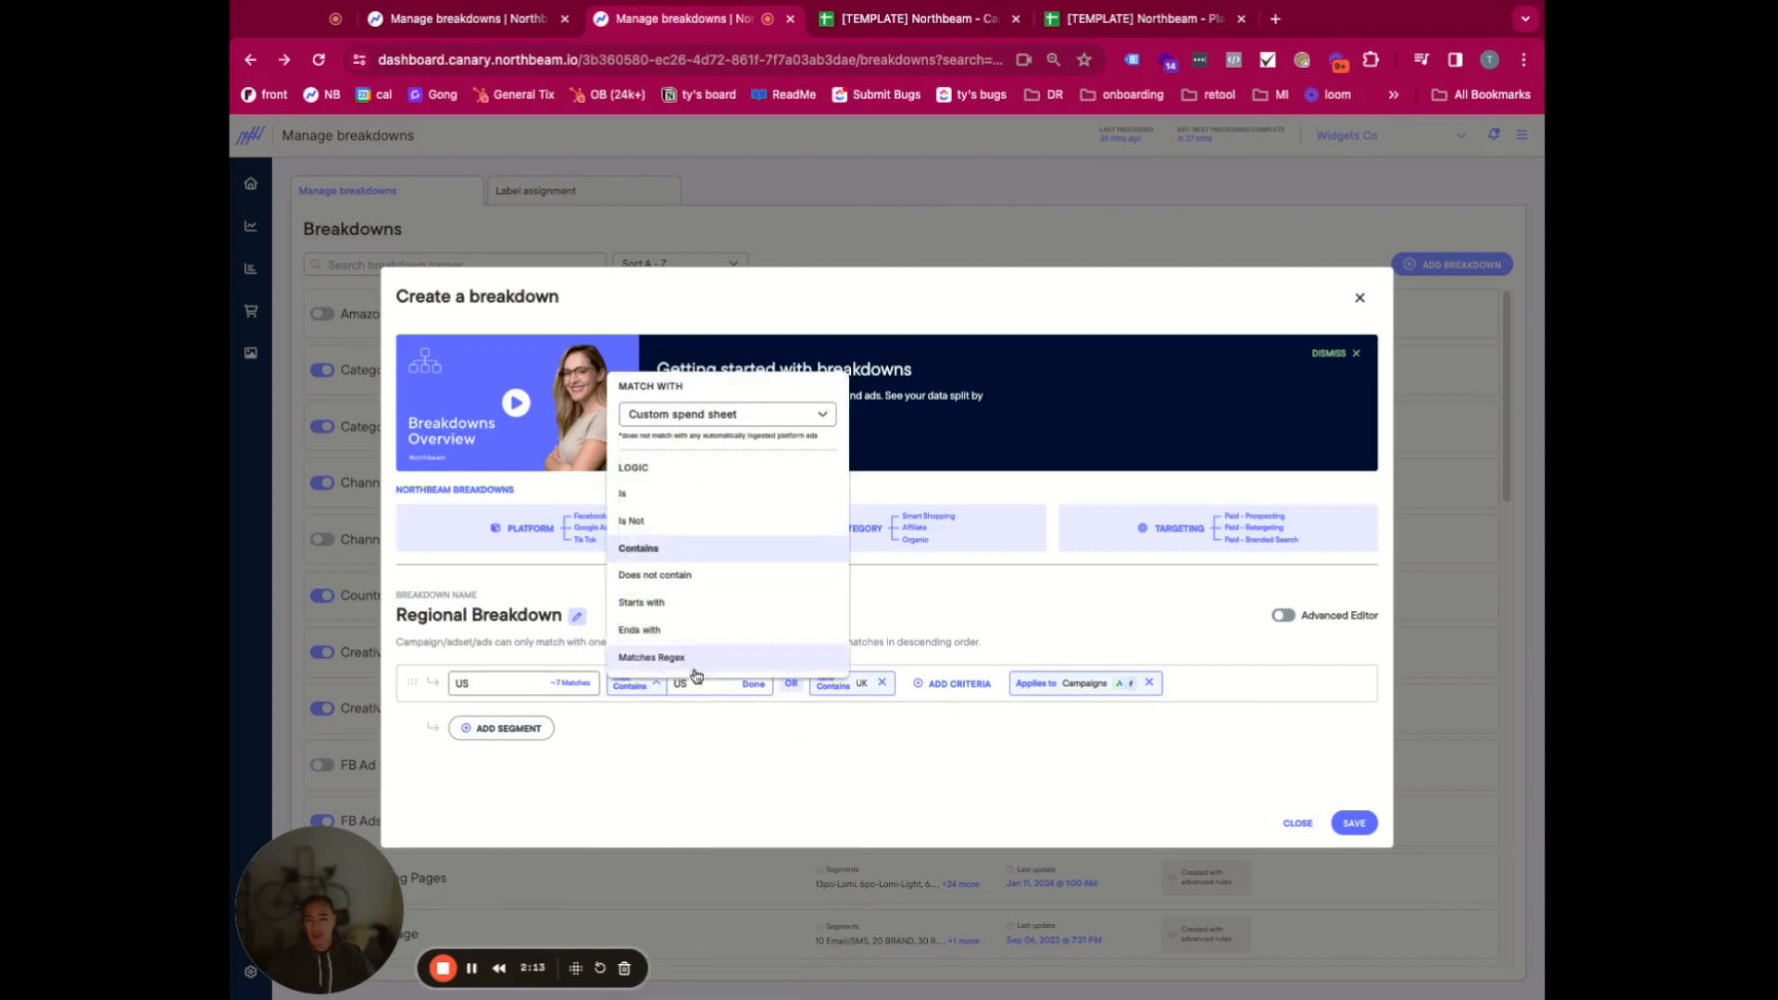
- Select Contains as the logic for the US segment's "US" criterion and remove the "UK" name criterion
{"action": "left_click", "coordinate": [664, 551]}
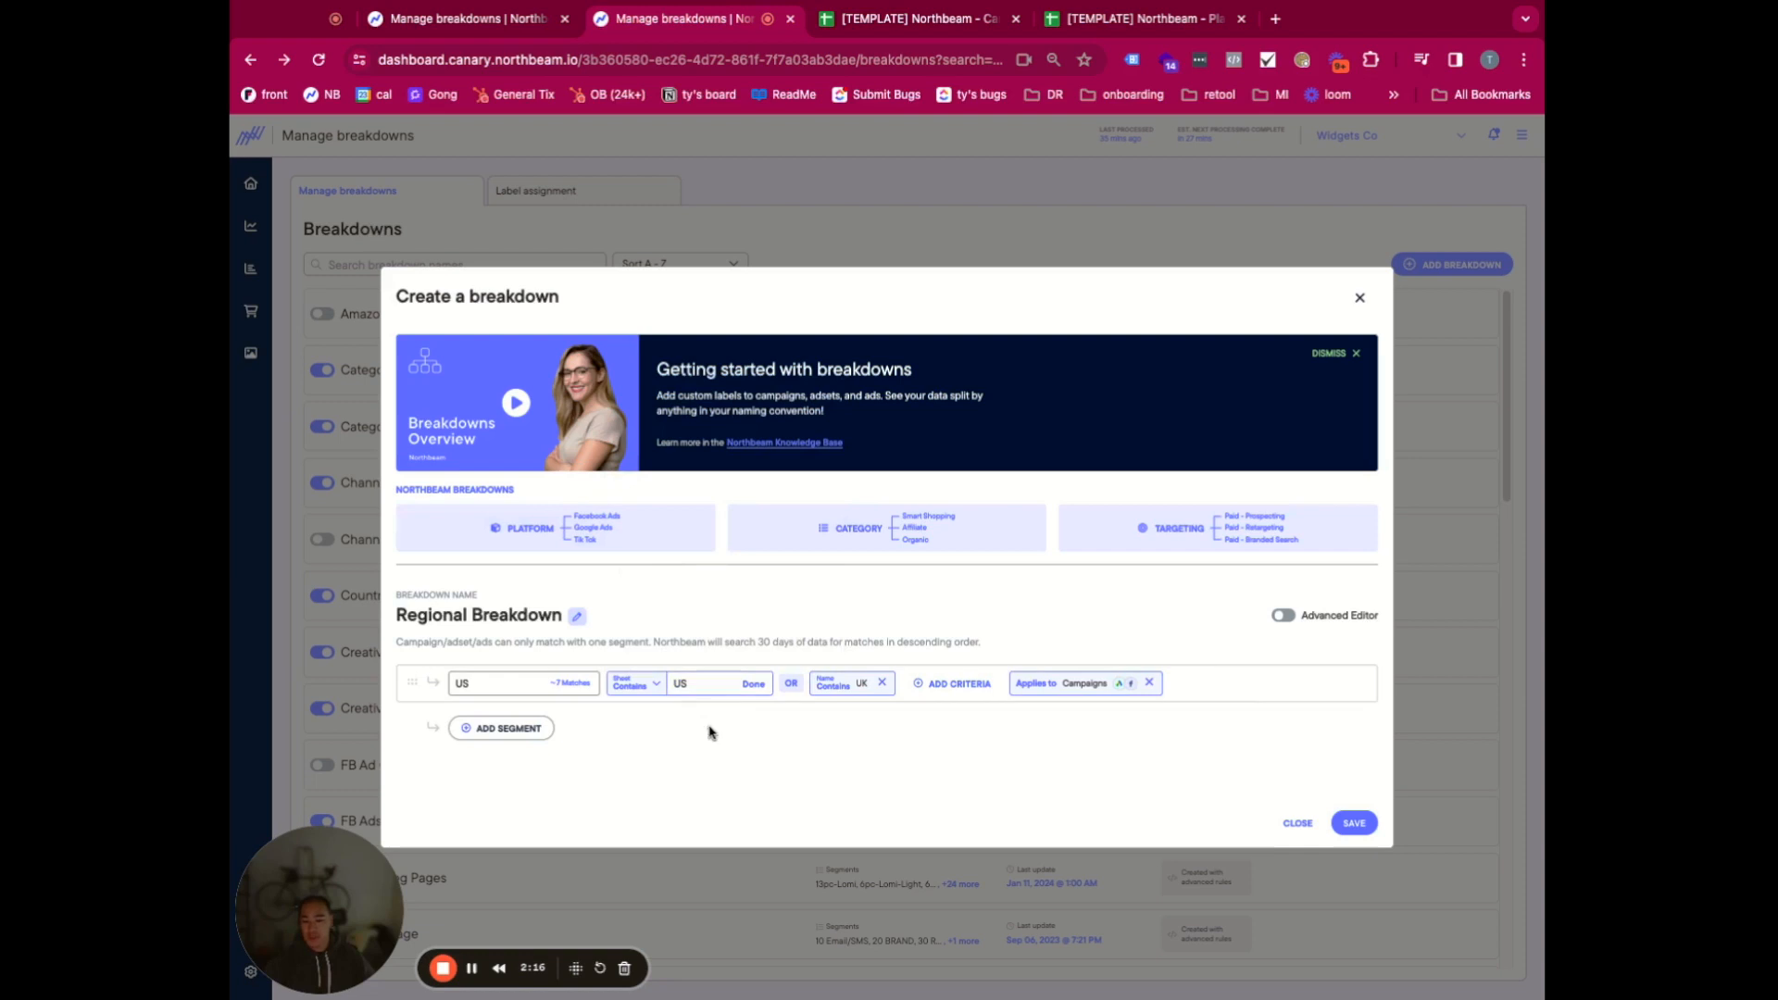
{"action": "left_click", "coordinate": [882, 682]}
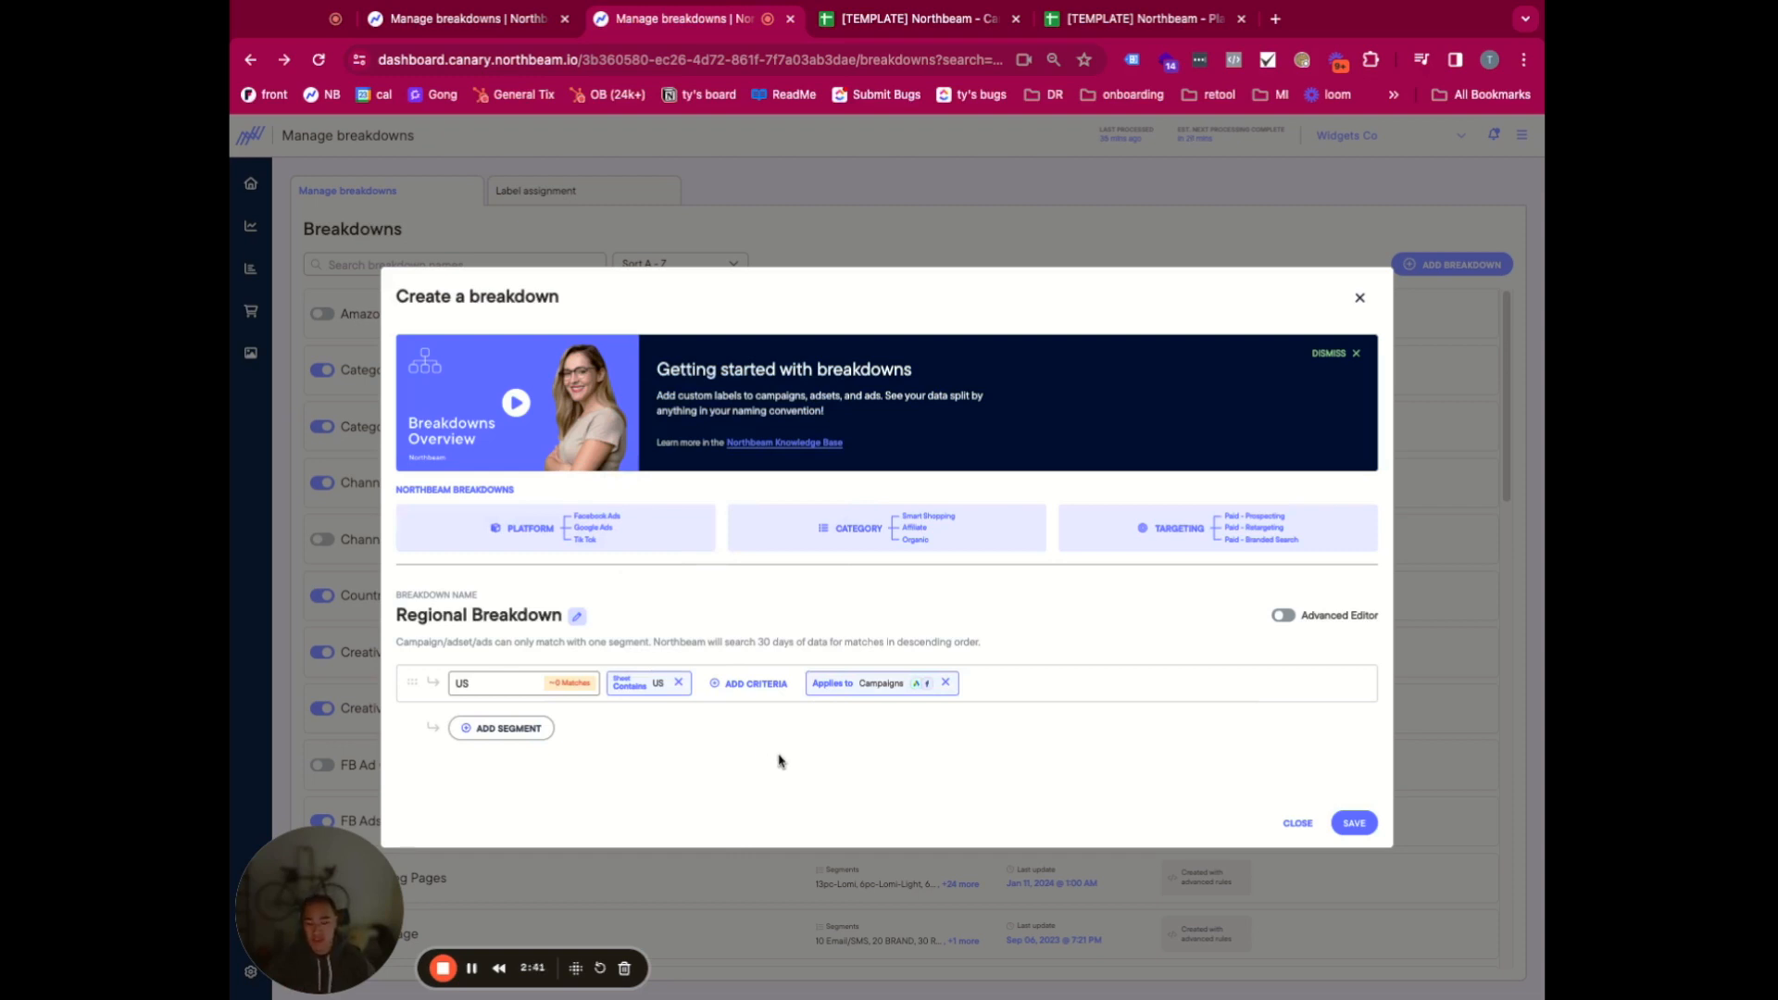
- Examine the campaign-level custom spend template and the header row on the Input sheet of the platform-level template
{"action": "left_click", "coordinate": [896, 27]}
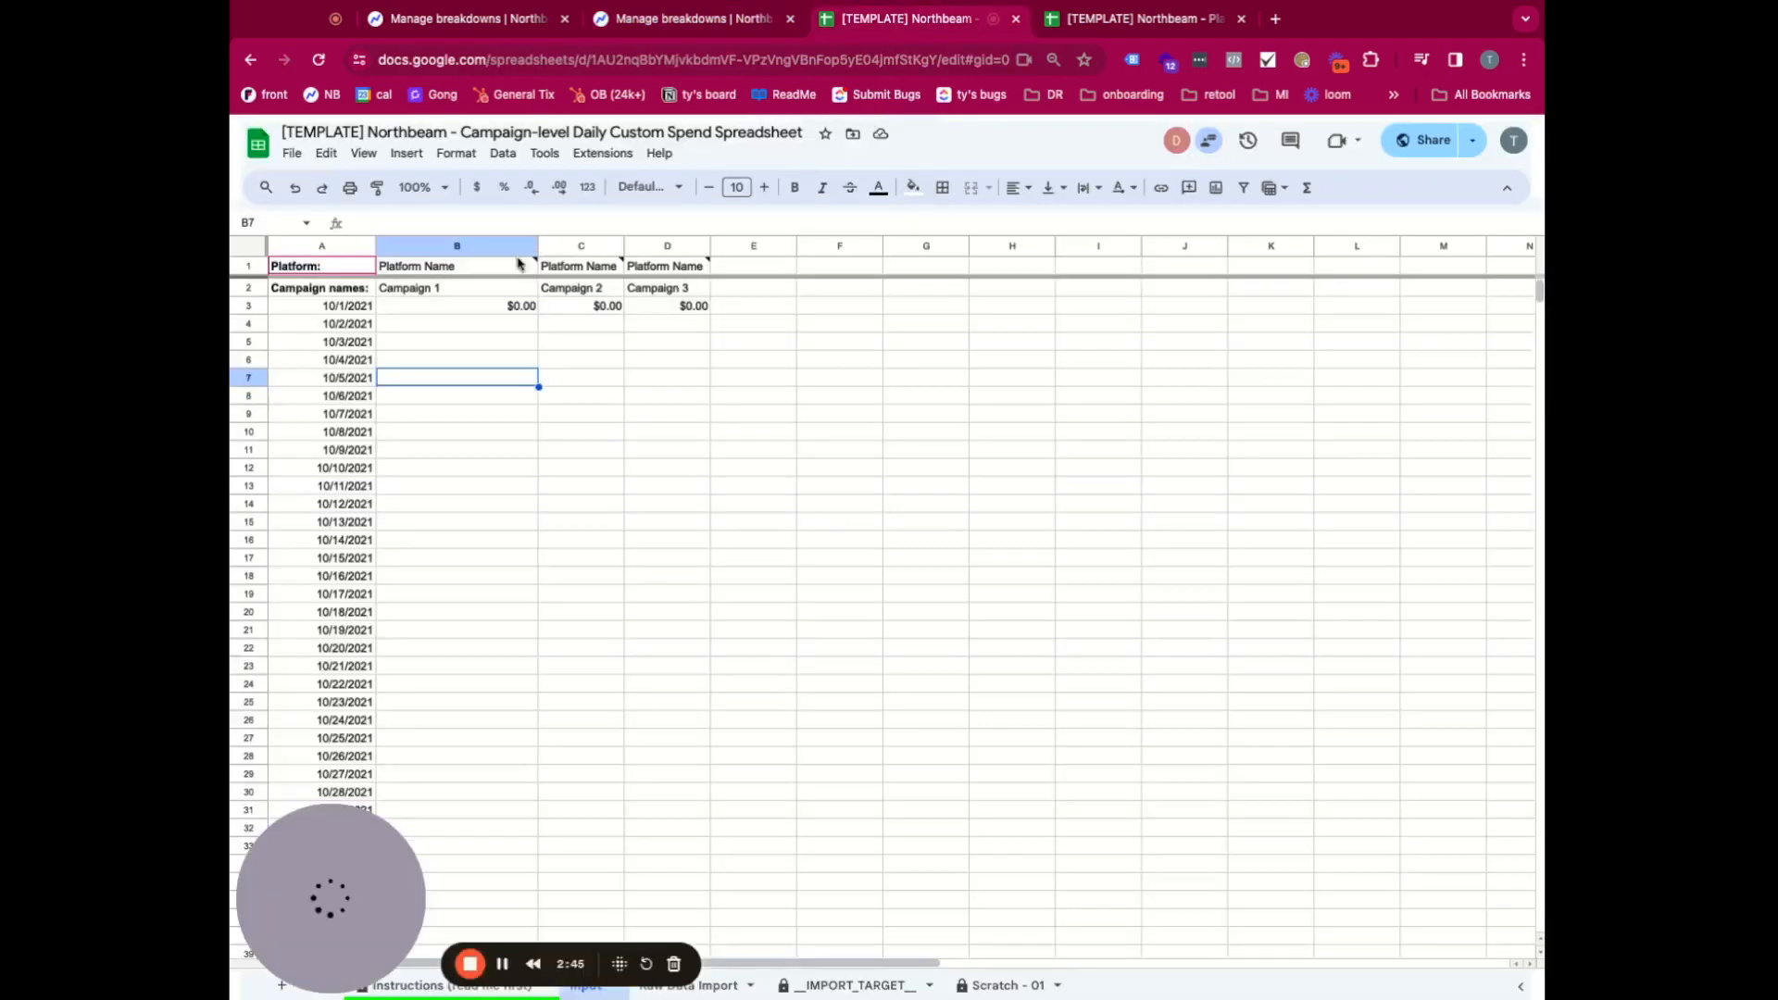
{"action": "left_click", "coordinate": [1085, 20]}
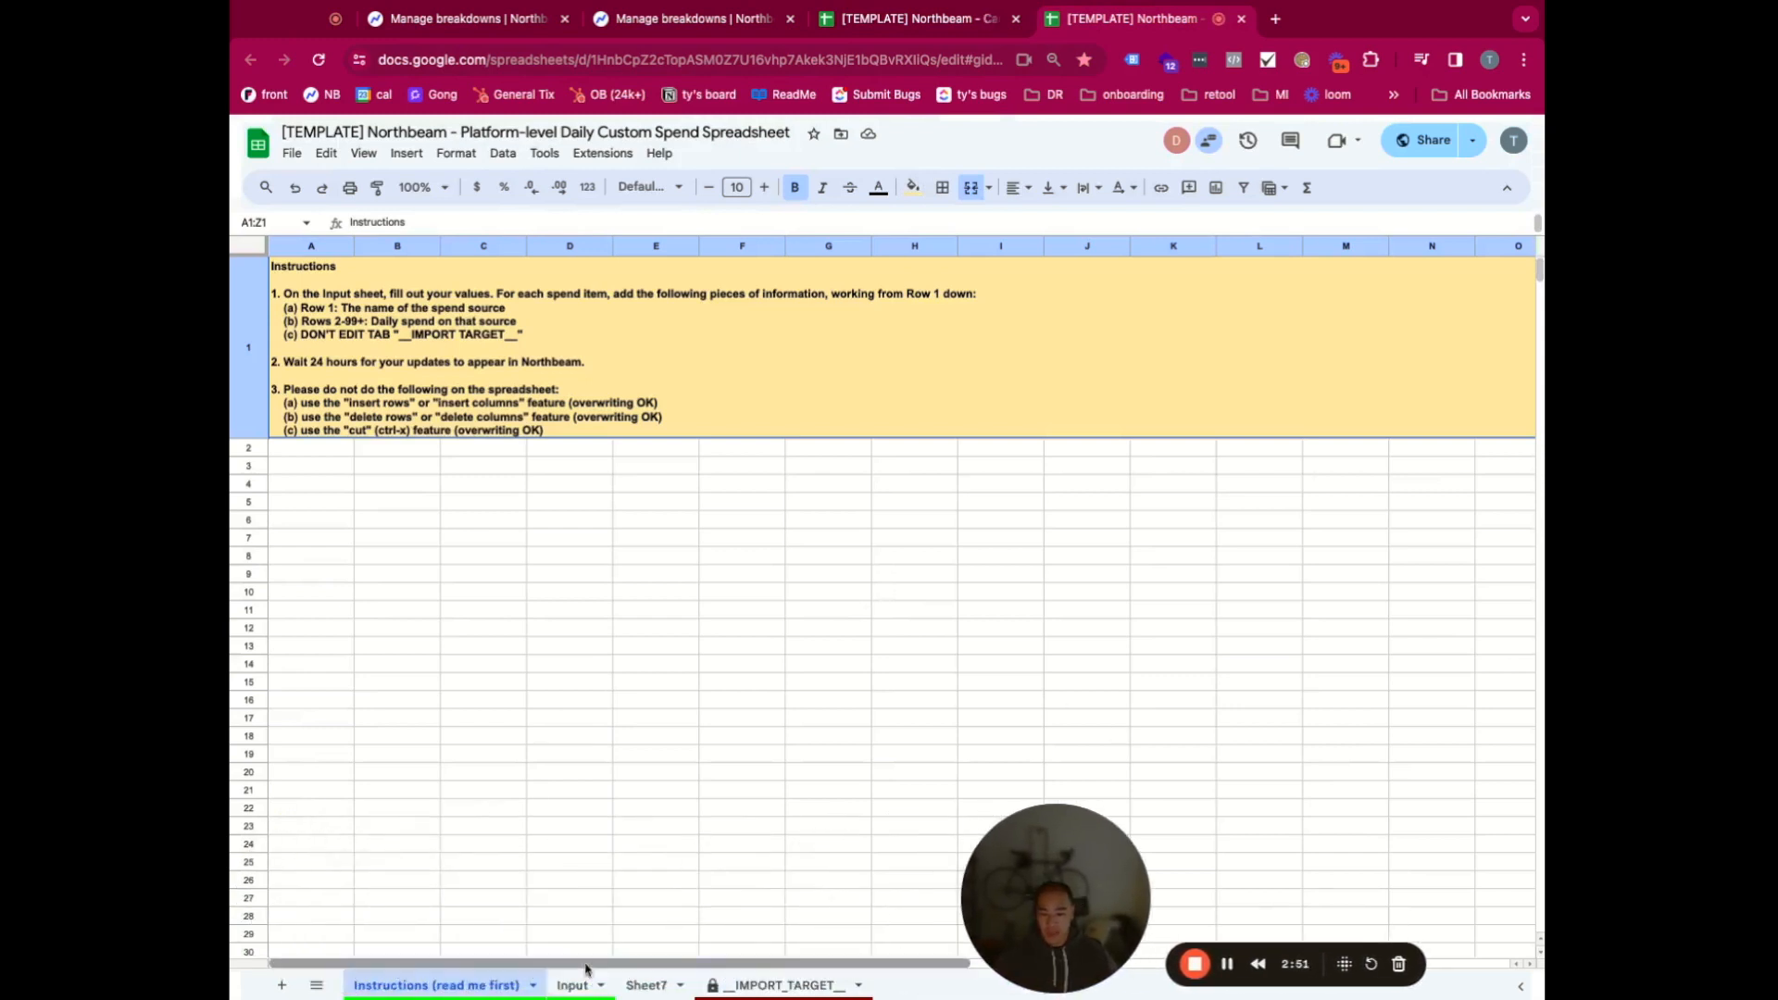
{"action": "left_click", "coordinate": [572, 986]}
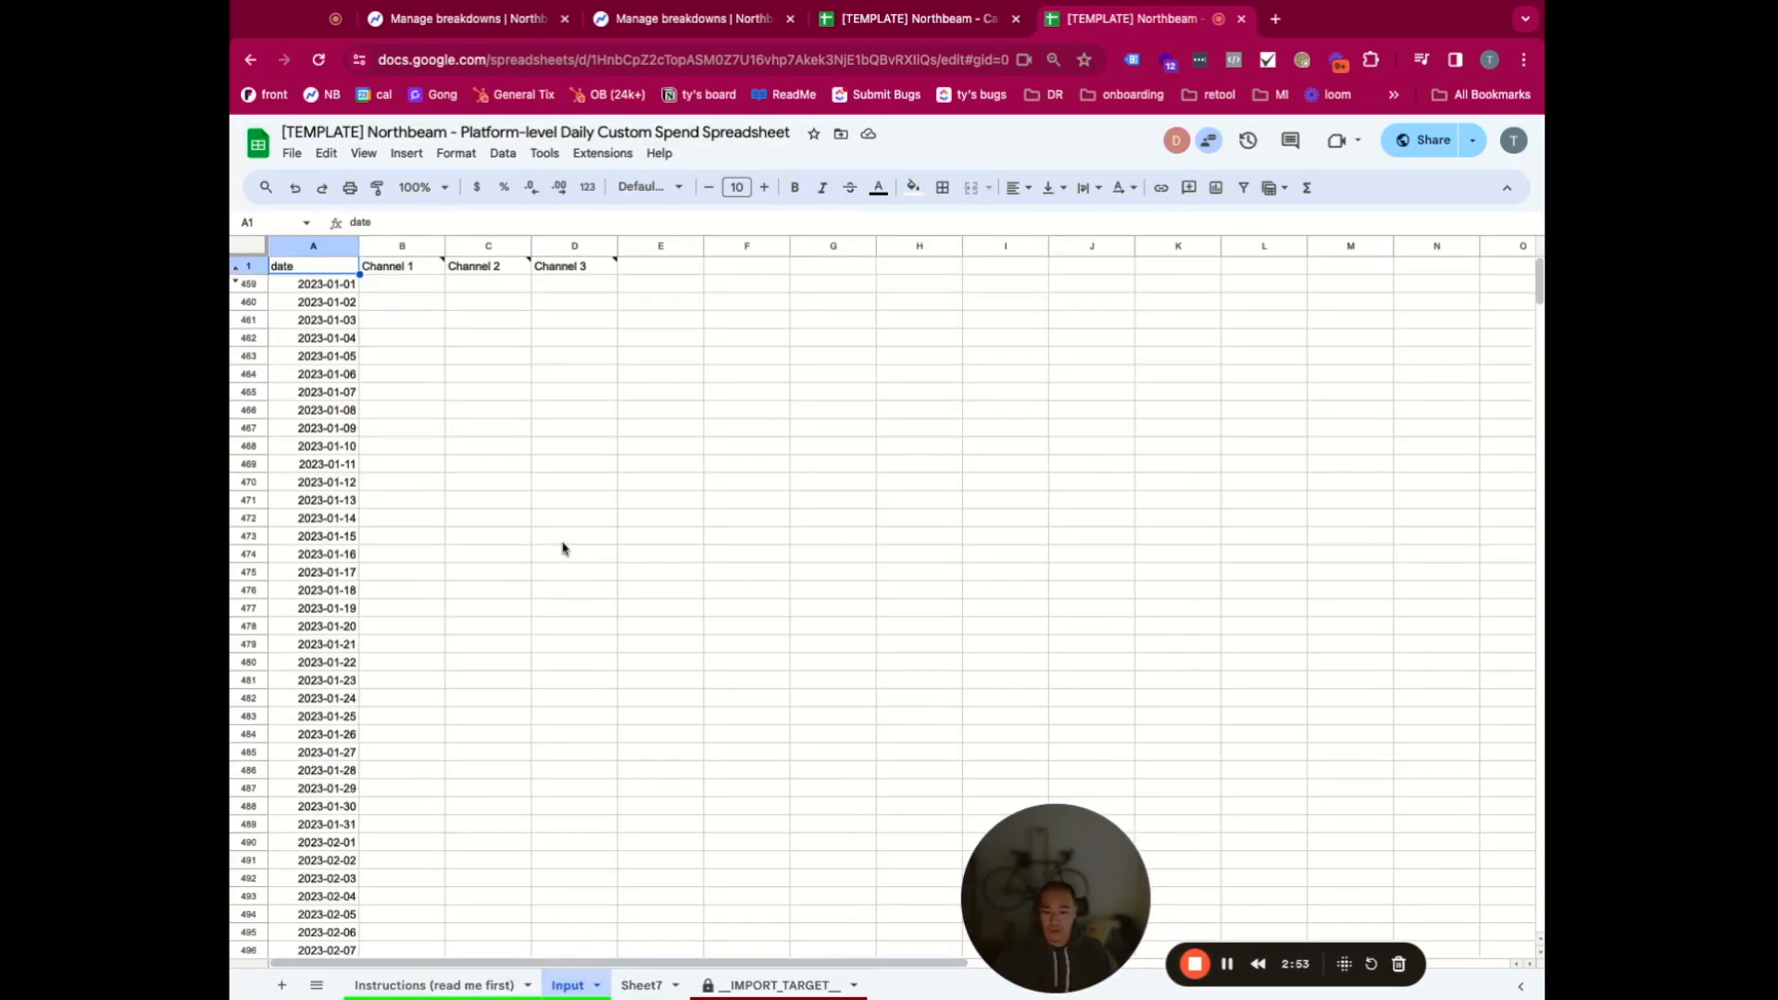
{"action": "left_click", "coordinate": [690, 701]}
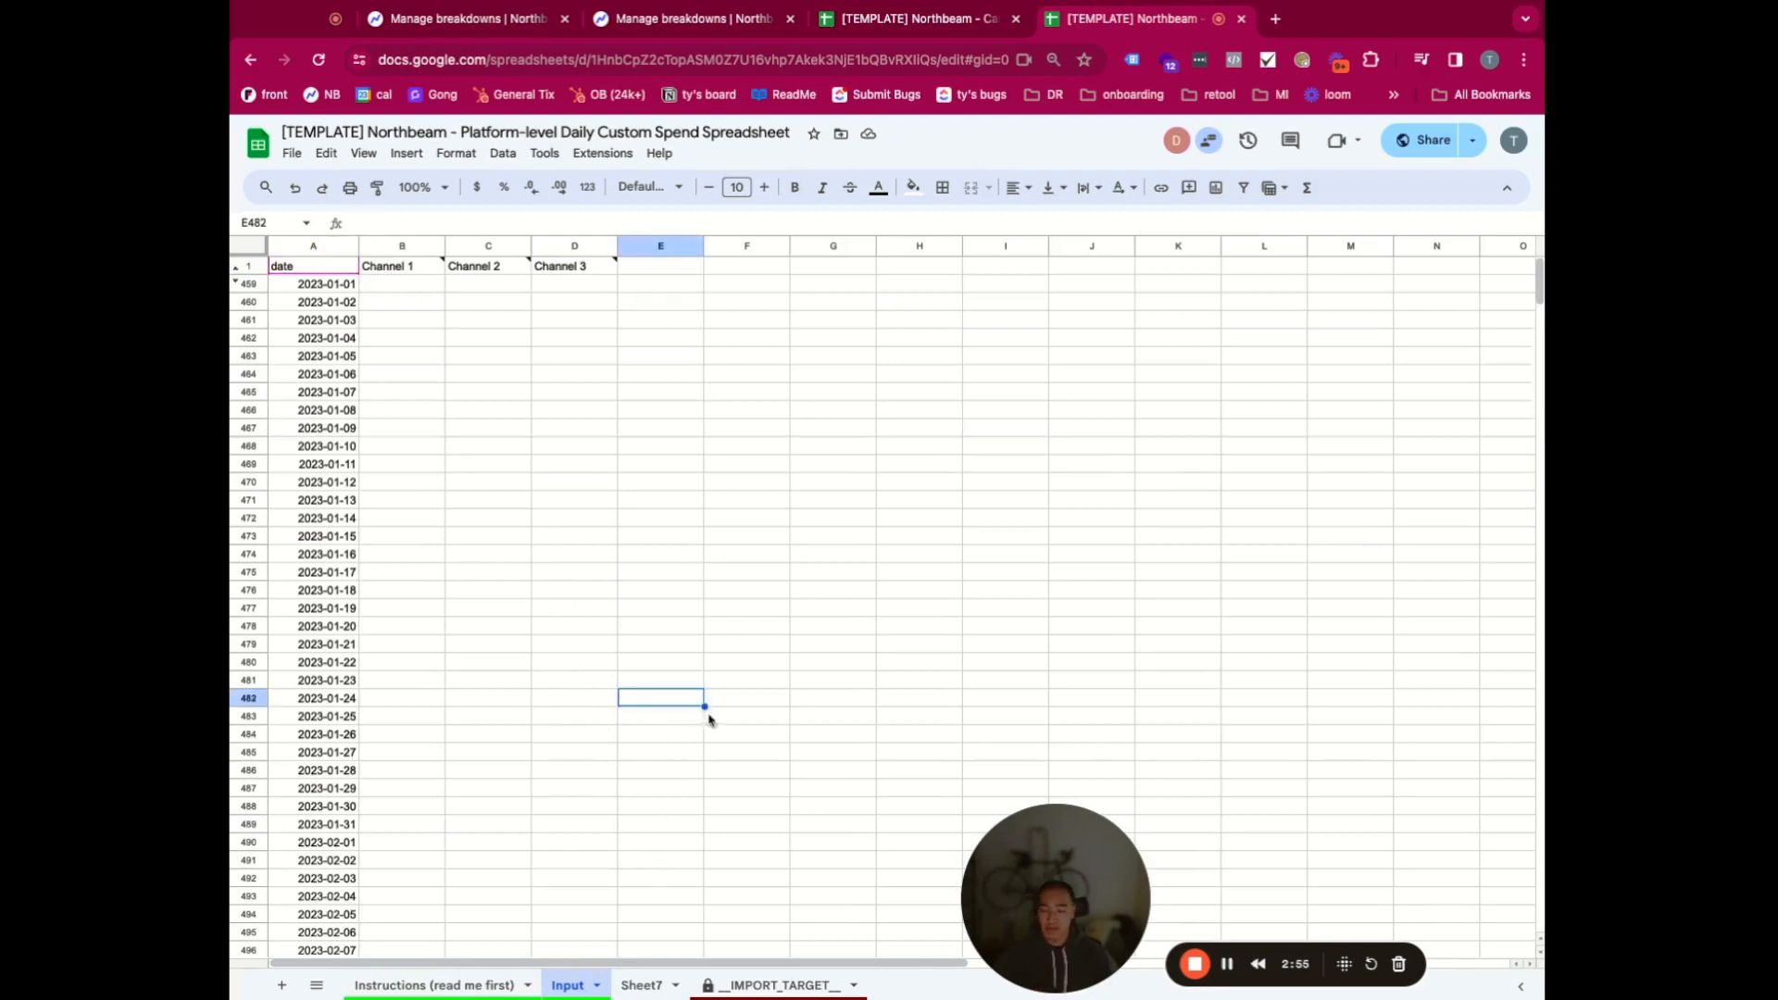
{"action": "left_click", "coordinate": [554, 341]}
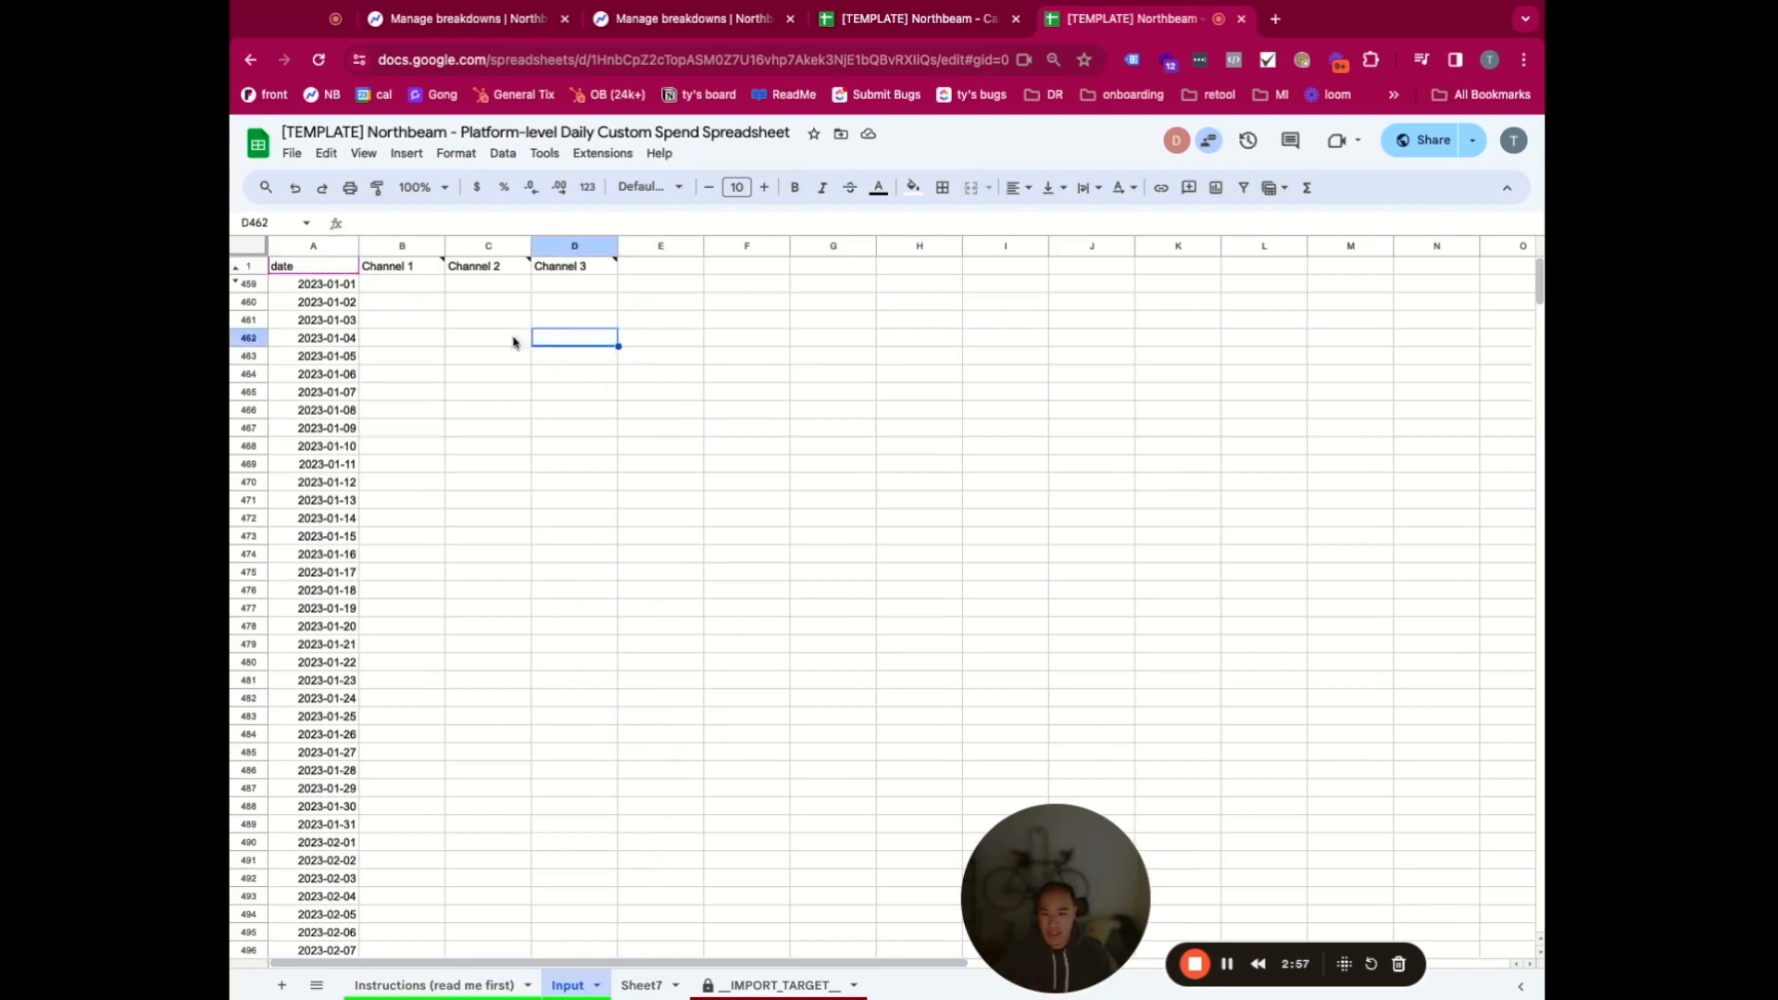
{"action": "left_click", "coordinate": [248, 266]}
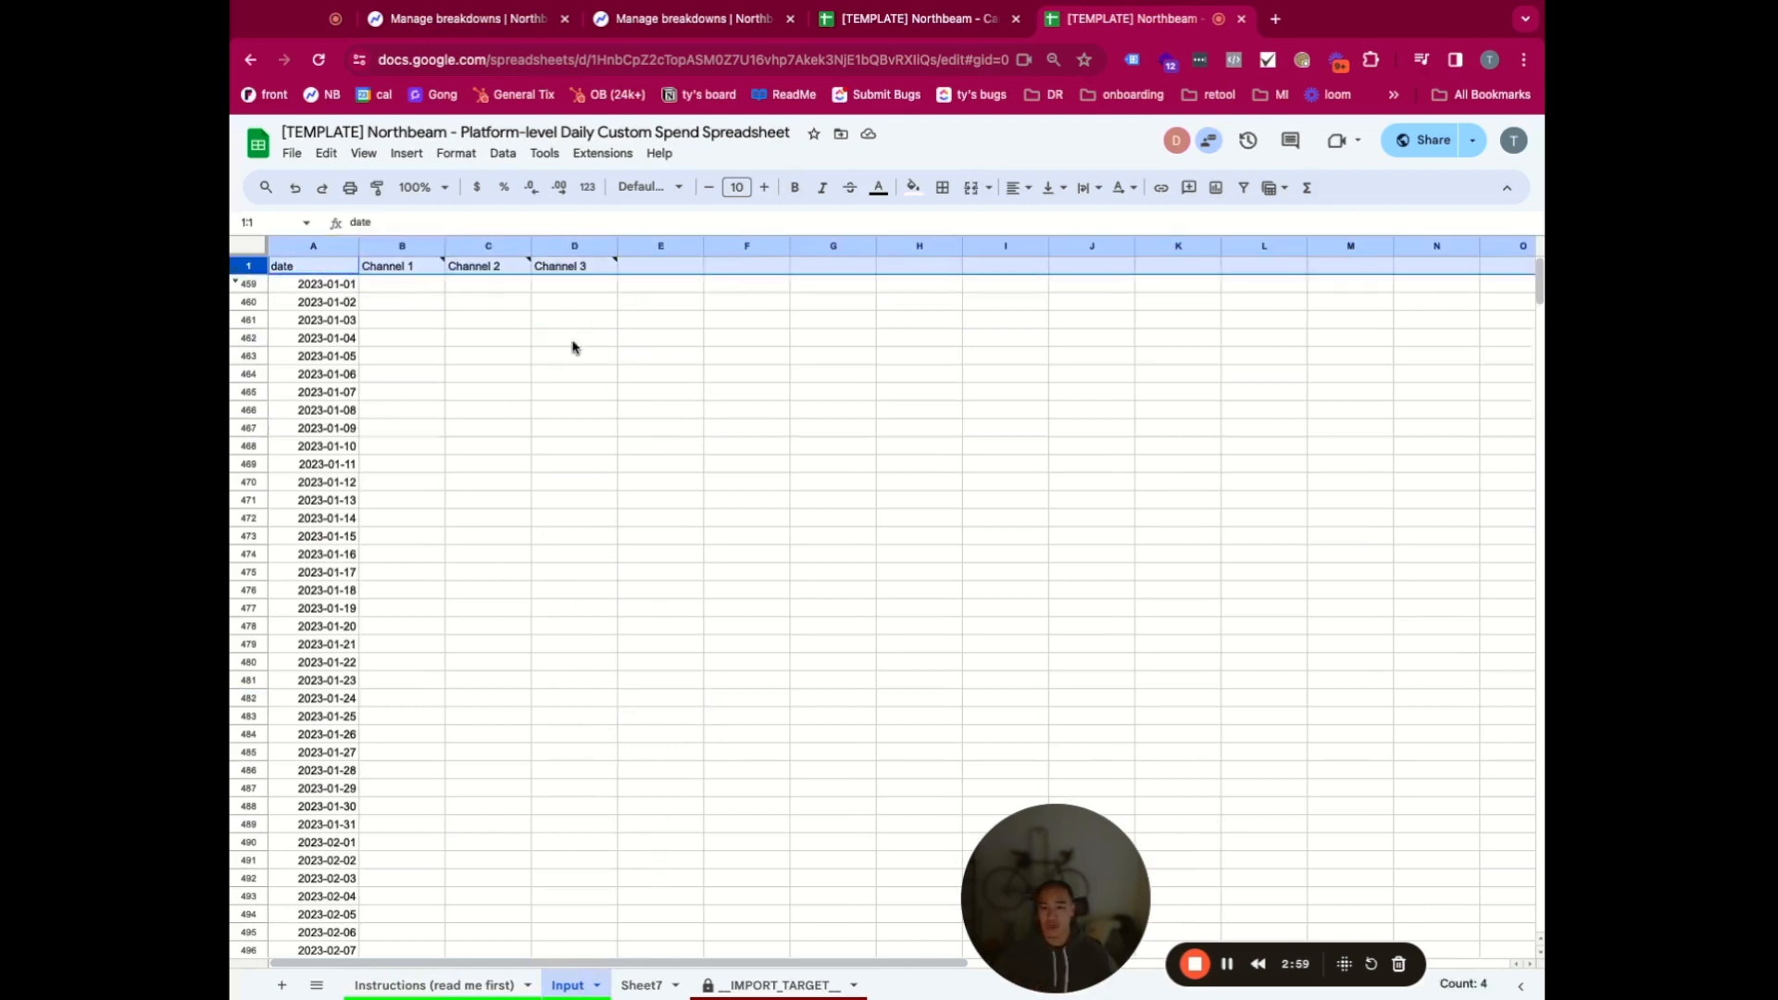
{"action": "left_click", "coordinate": [627, 400]}
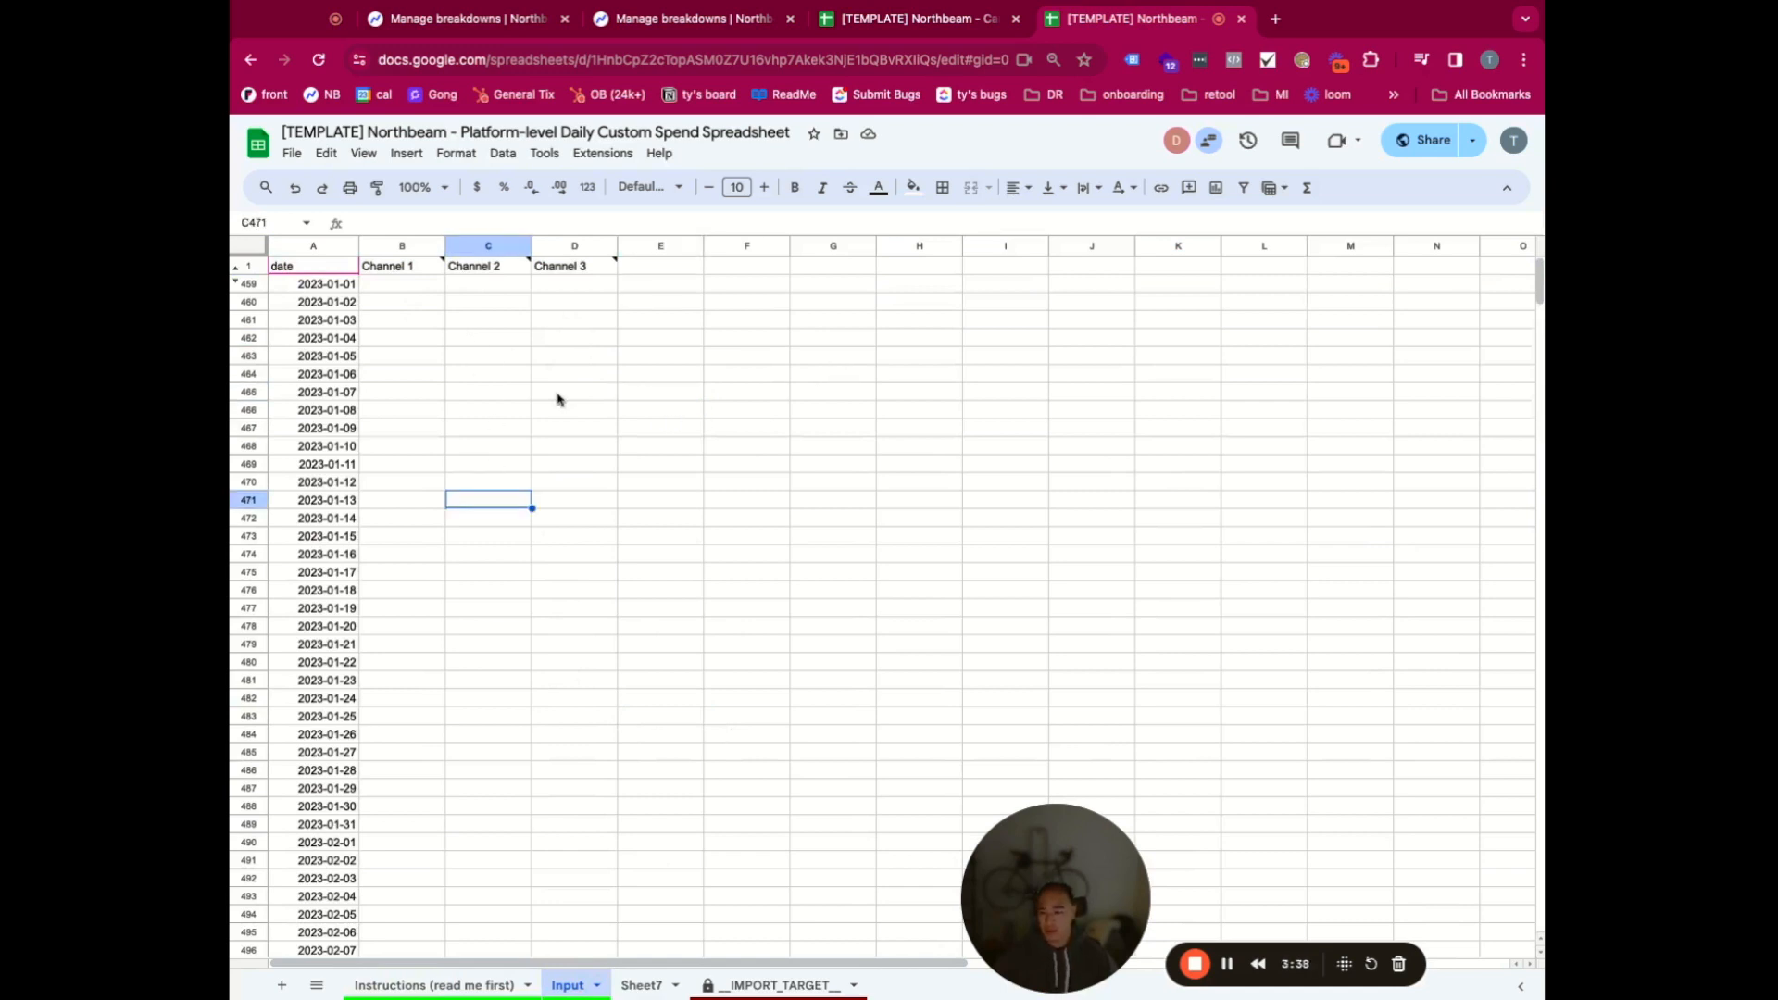
- Replace the "Channel 1" header with "Twitter" on the Input sheet of the platform-level spend spreadsheet
{"action": "left_click", "coordinate": [561, 398]}
{"action": "left_click", "coordinate": [412, 269]}
{"action": "type", "text": "Tw"}
{"action": "key", "text": "Return"}
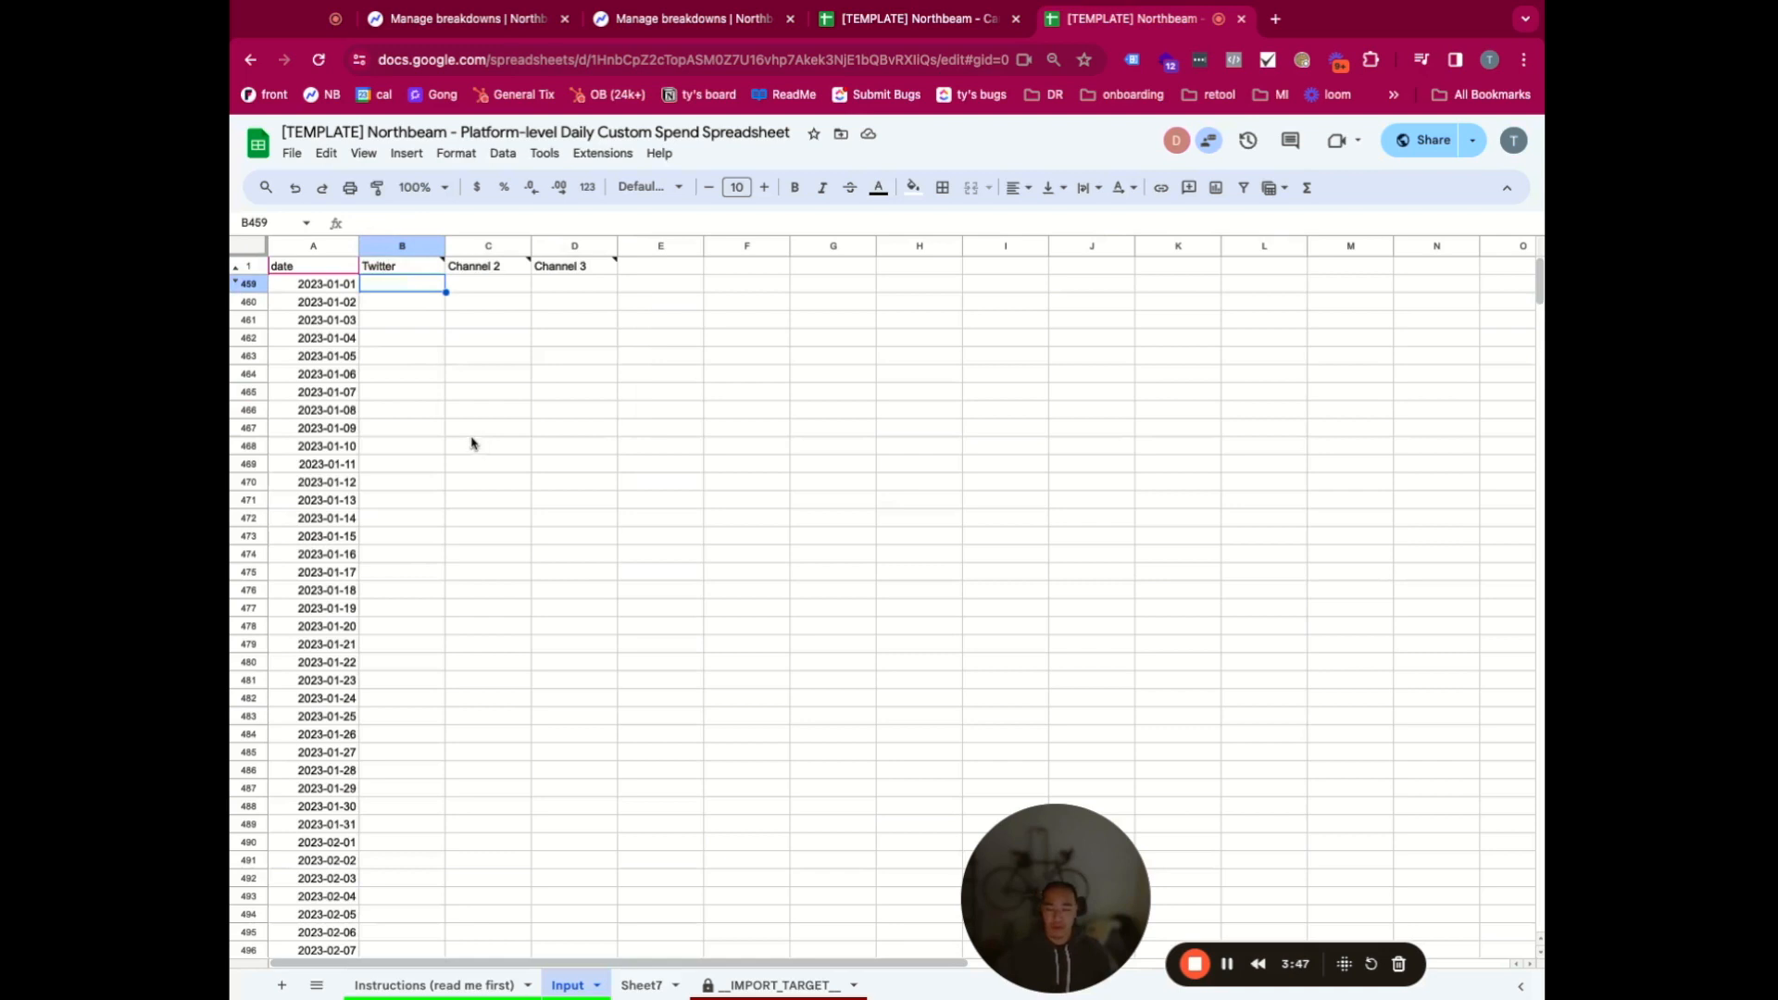
- Return to the Northbeam breakdown and set the US segment's custom spend sheet criterion value to "Twitter"
{"action": "left_click", "coordinate": [665, 28]}
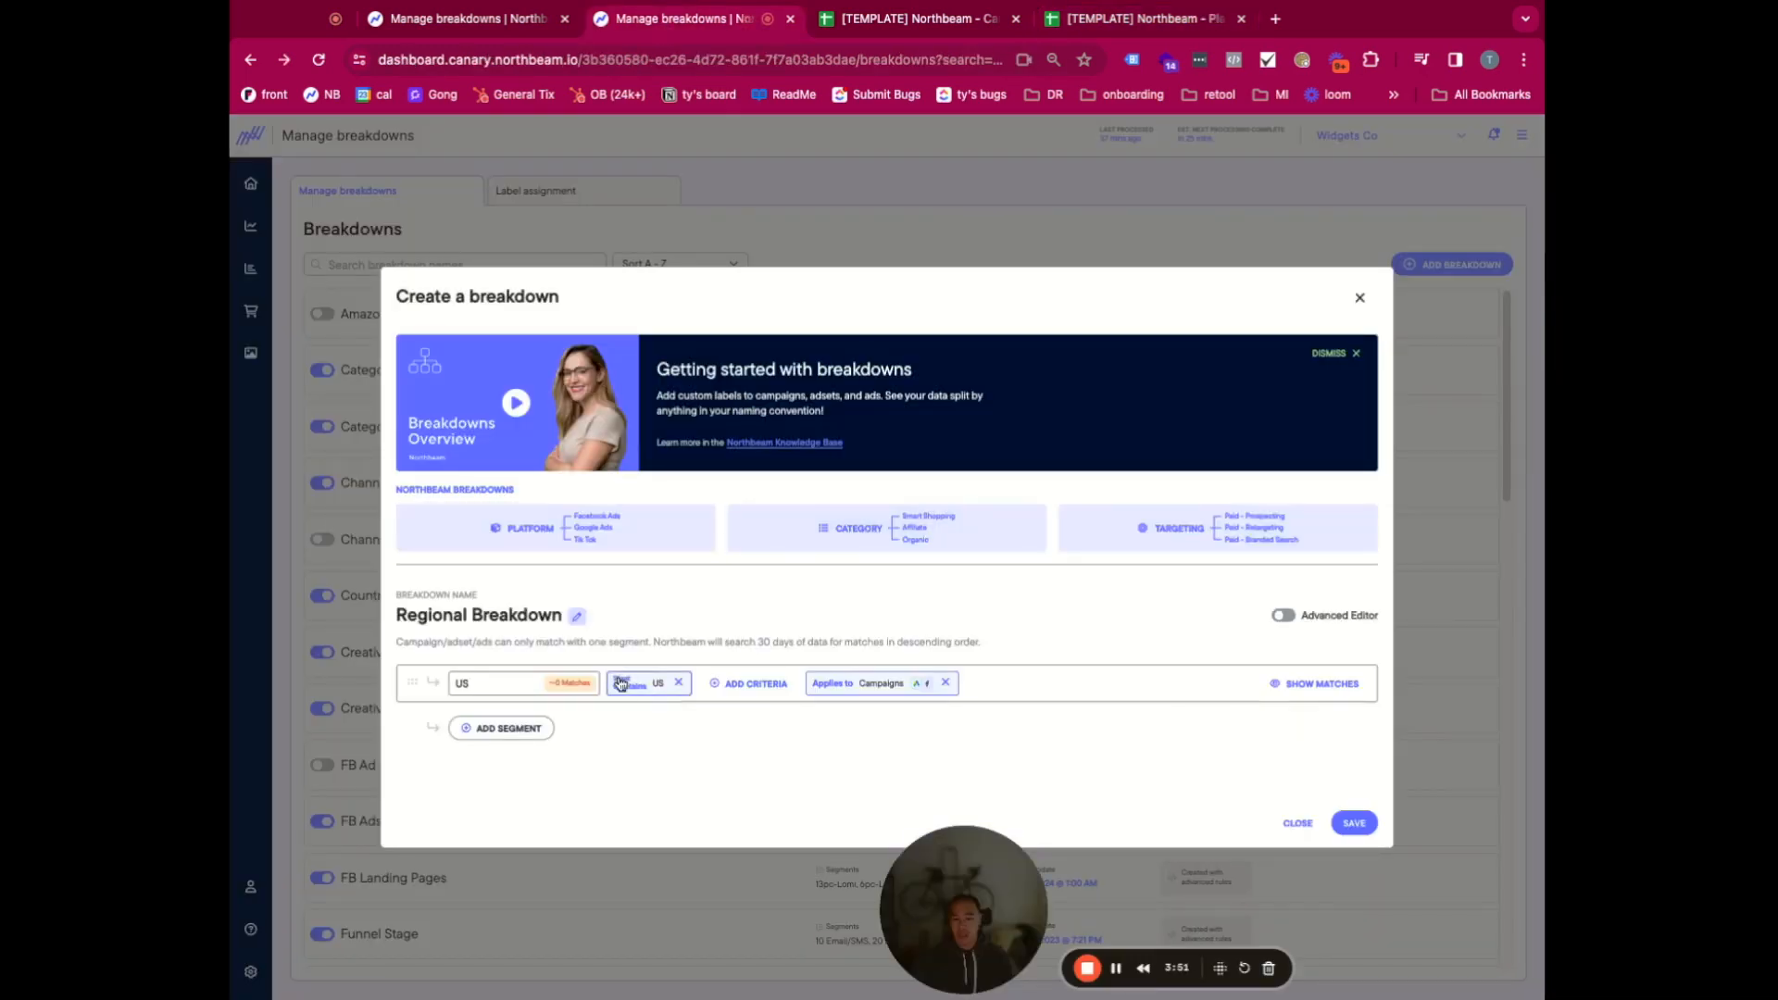
{"action": "left_click", "coordinate": [648, 684]}
{"action": "double_click", "coordinate": [697, 689]}
{"action": "type", "text": "Twitter"}
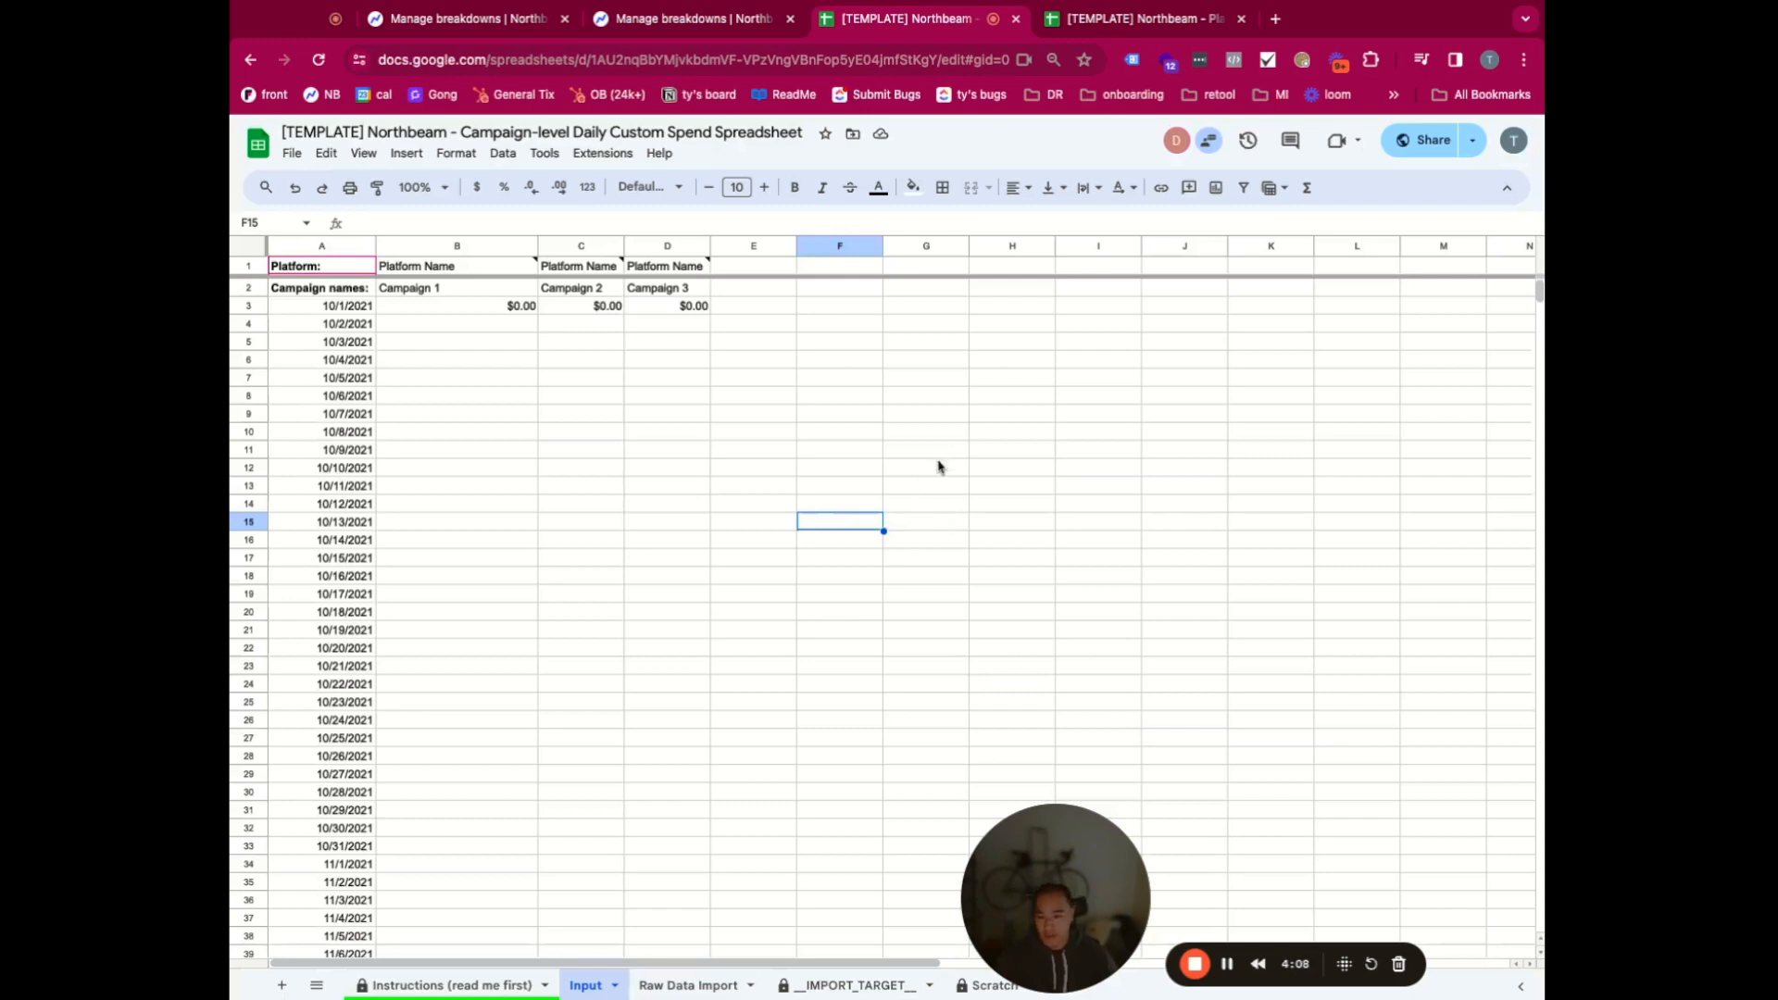
- In the campaign-level spend spreadsheet, enter "Twitter" as column B's platform and "Creative Campaign 1" as its campaign name
{"action": "left_click", "coordinate": [872, 418]}
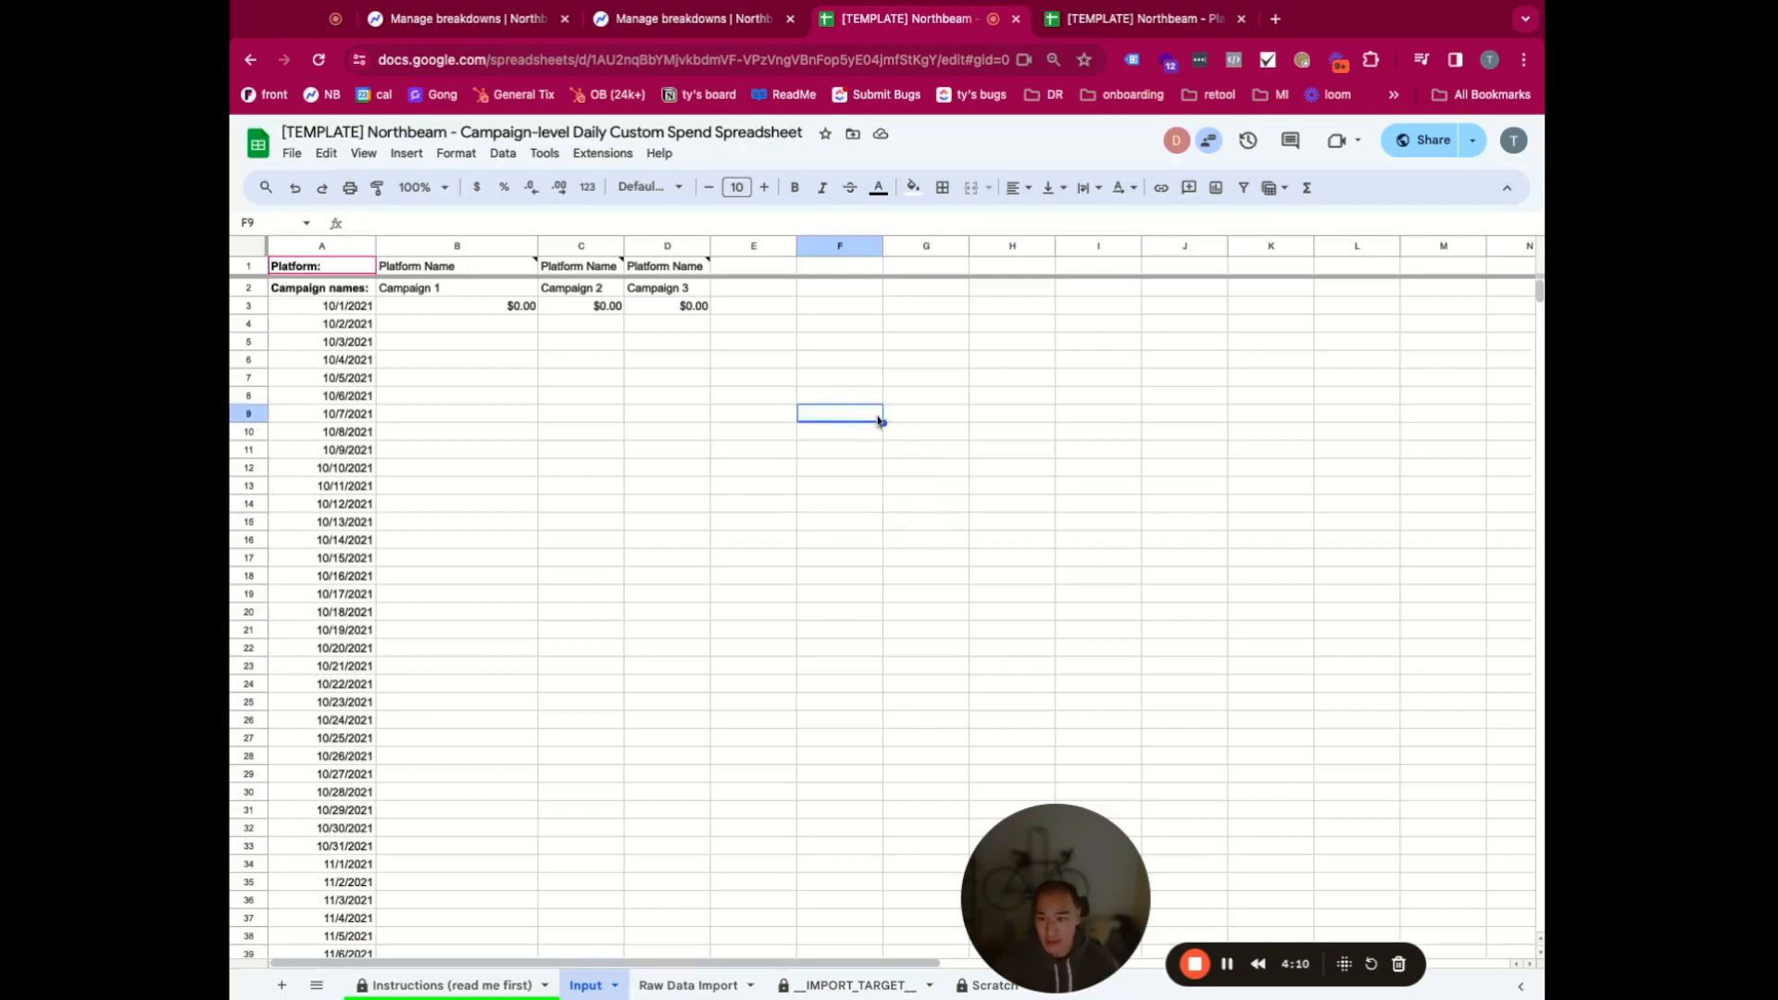
{"action": "left_click", "coordinate": [836, 365]}
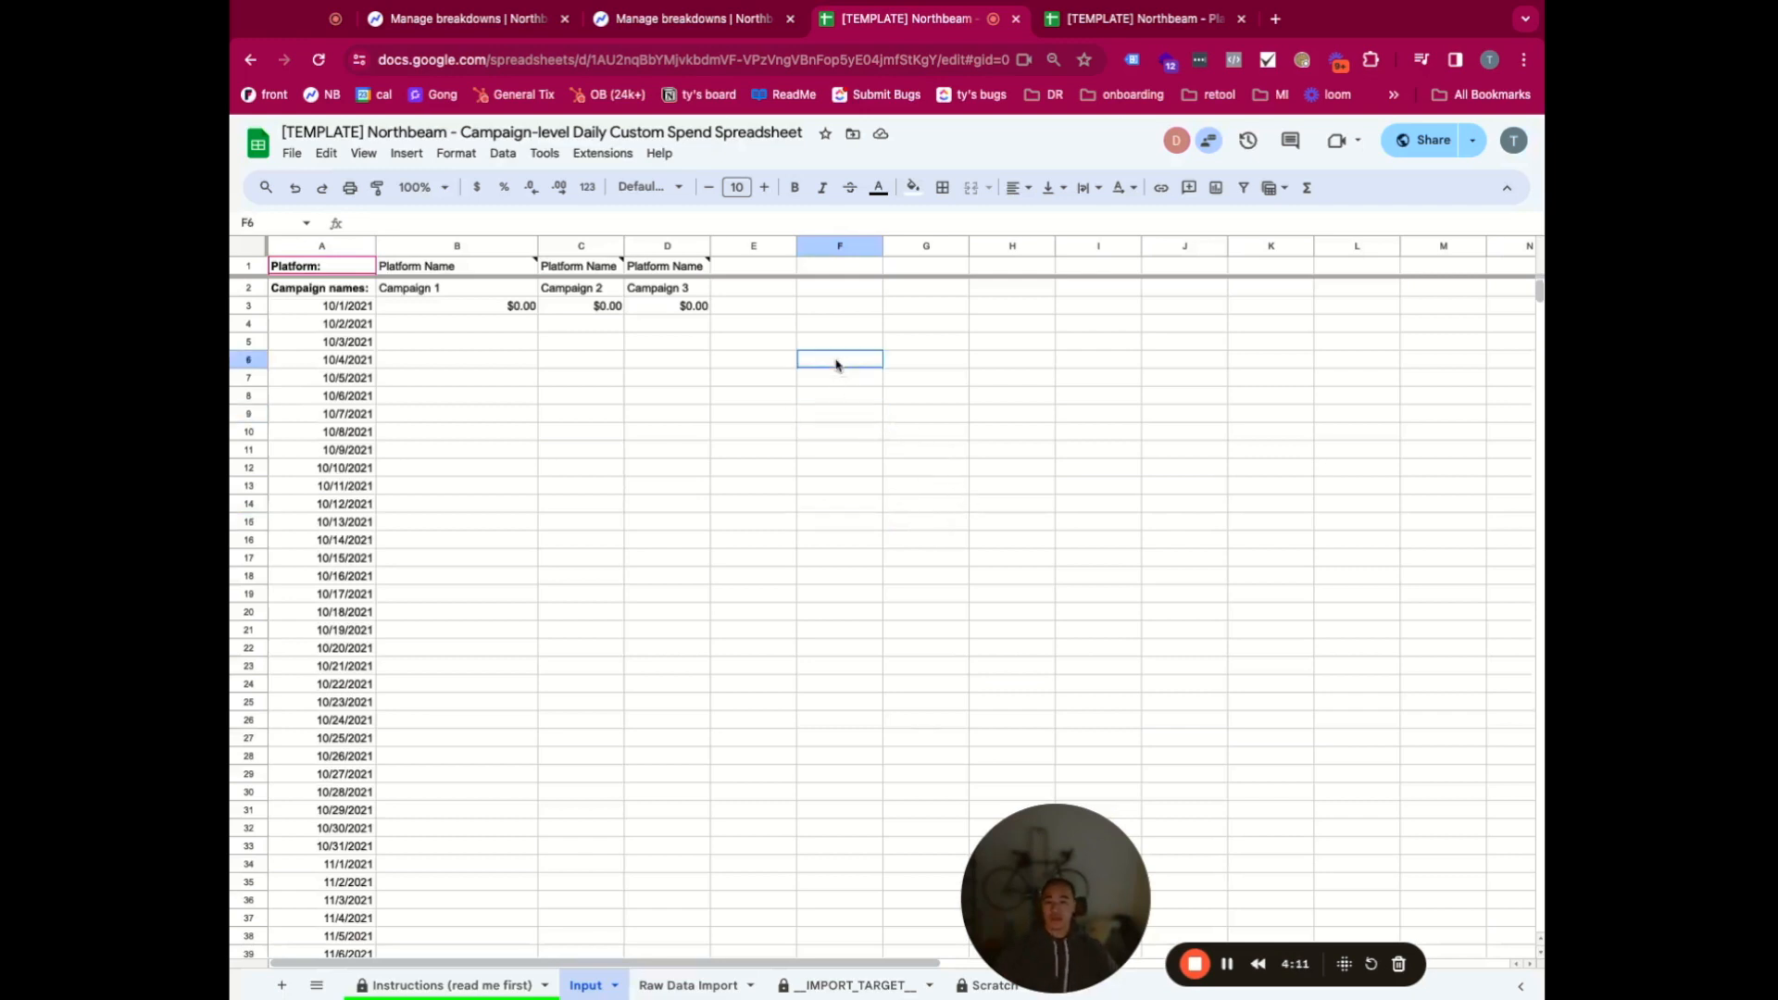
{"action": "left_click", "coordinate": [862, 419]}
{"action": "mouse_move", "coordinate": [449, 264]}
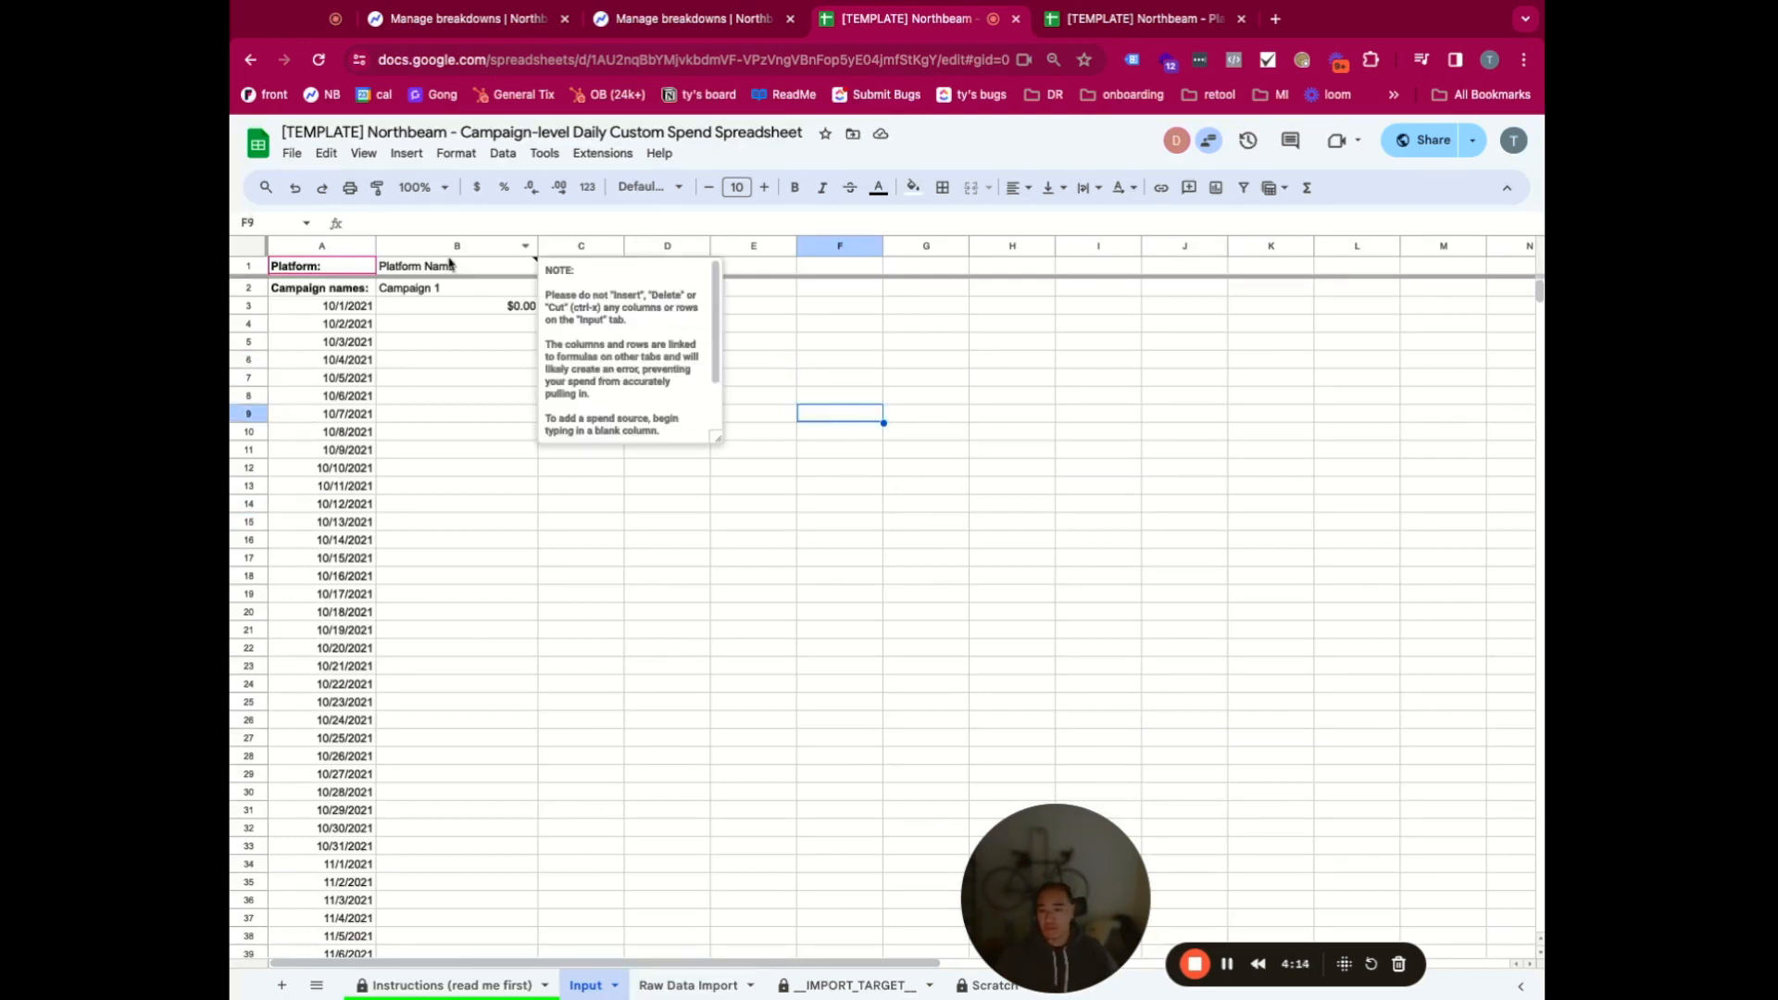
{"action": "left_click", "coordinate": [459, 325]}
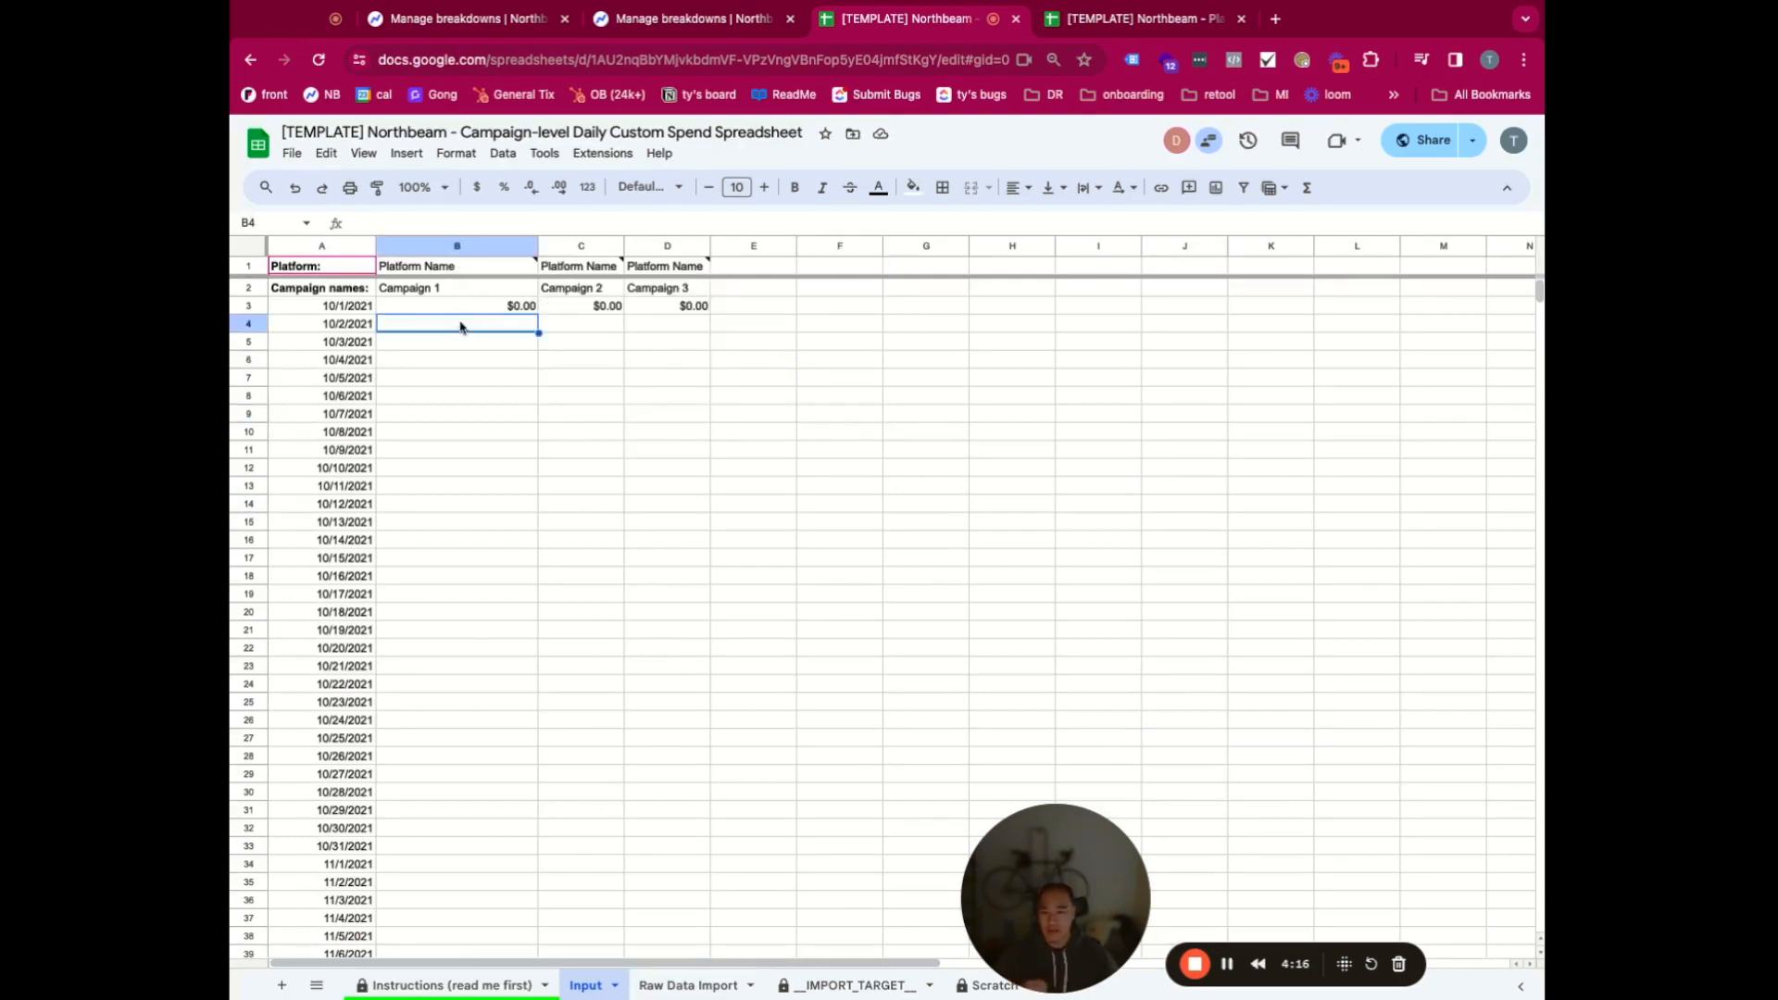
{"action": "left_click", "coordinate": [436, 272]}
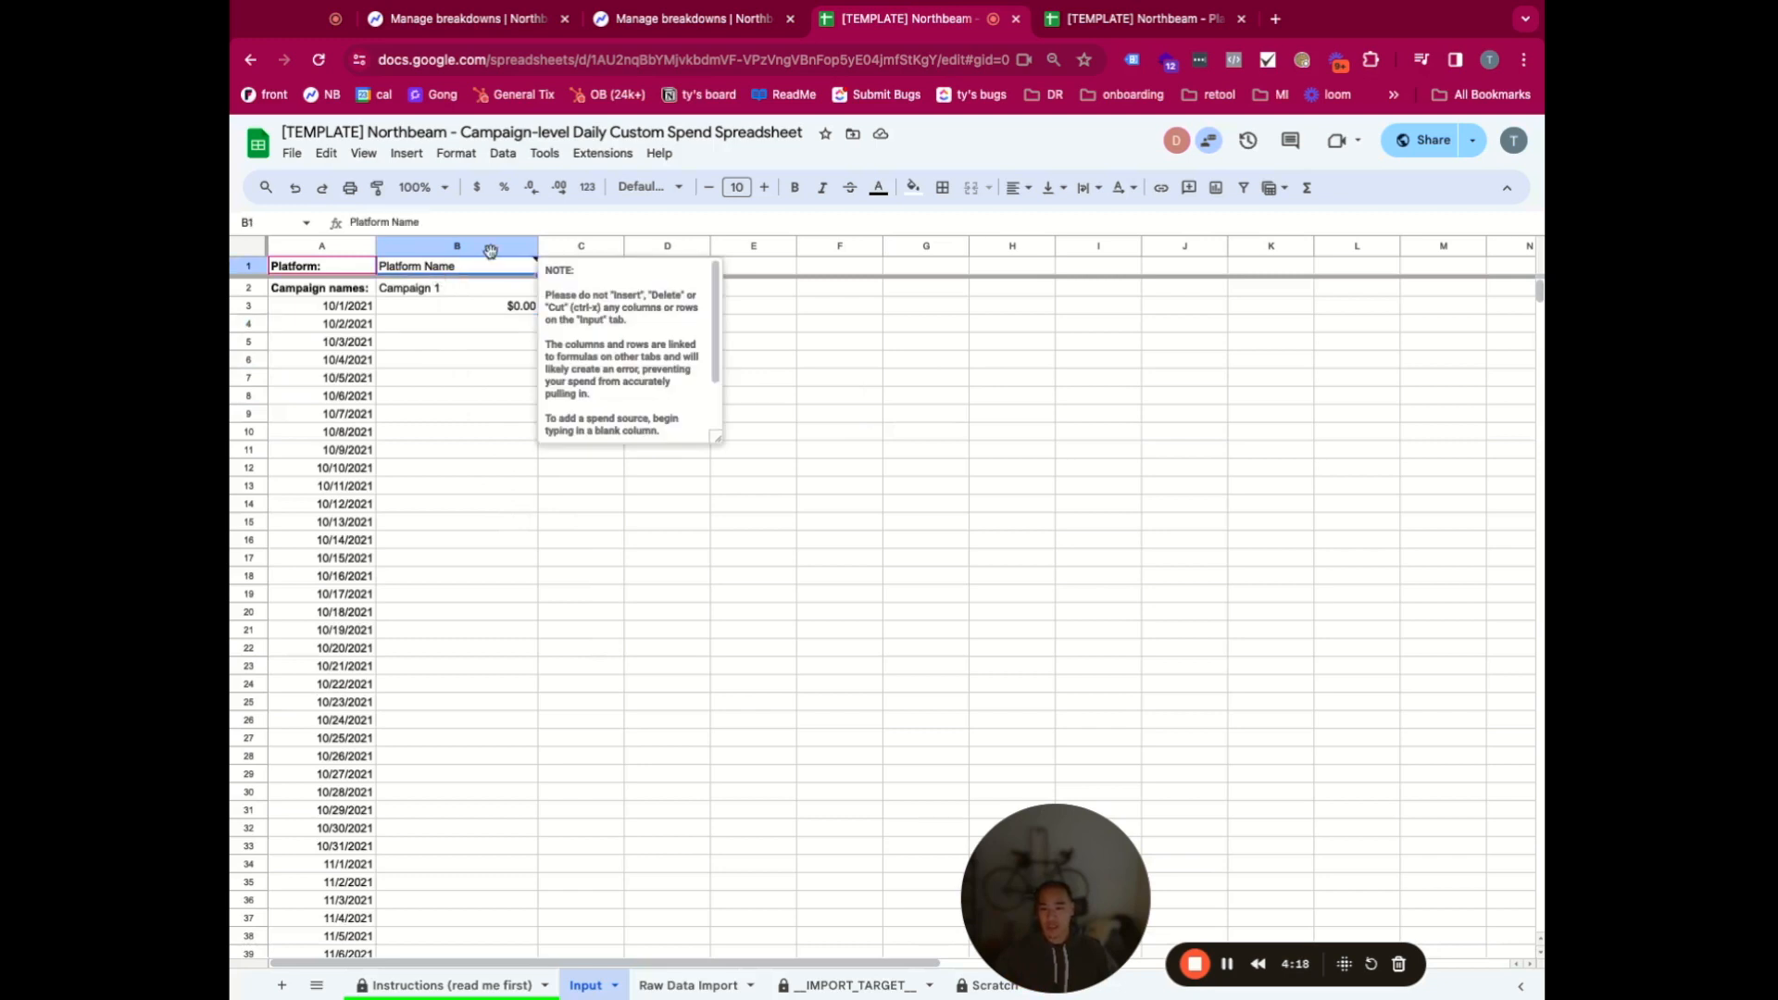
{"action": "type", "text": "Twitter"}
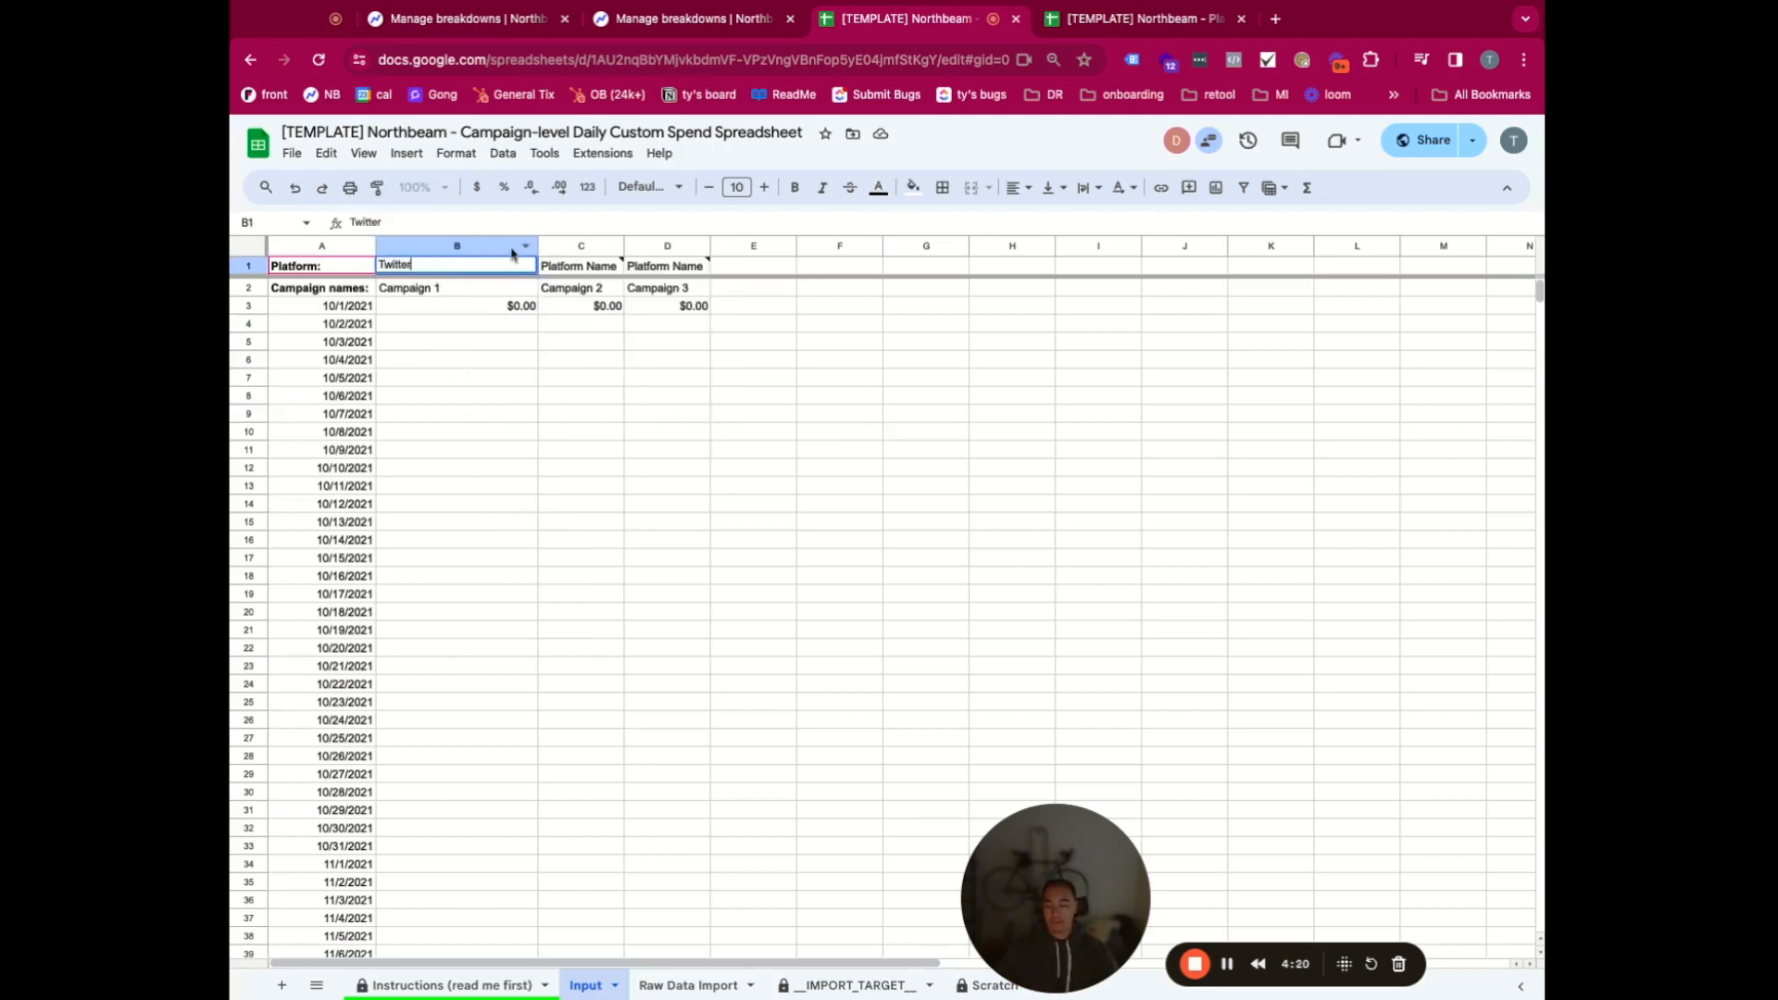
{"action": "key", "text": "Return"}
{"action": "type", "text": "Creati"}
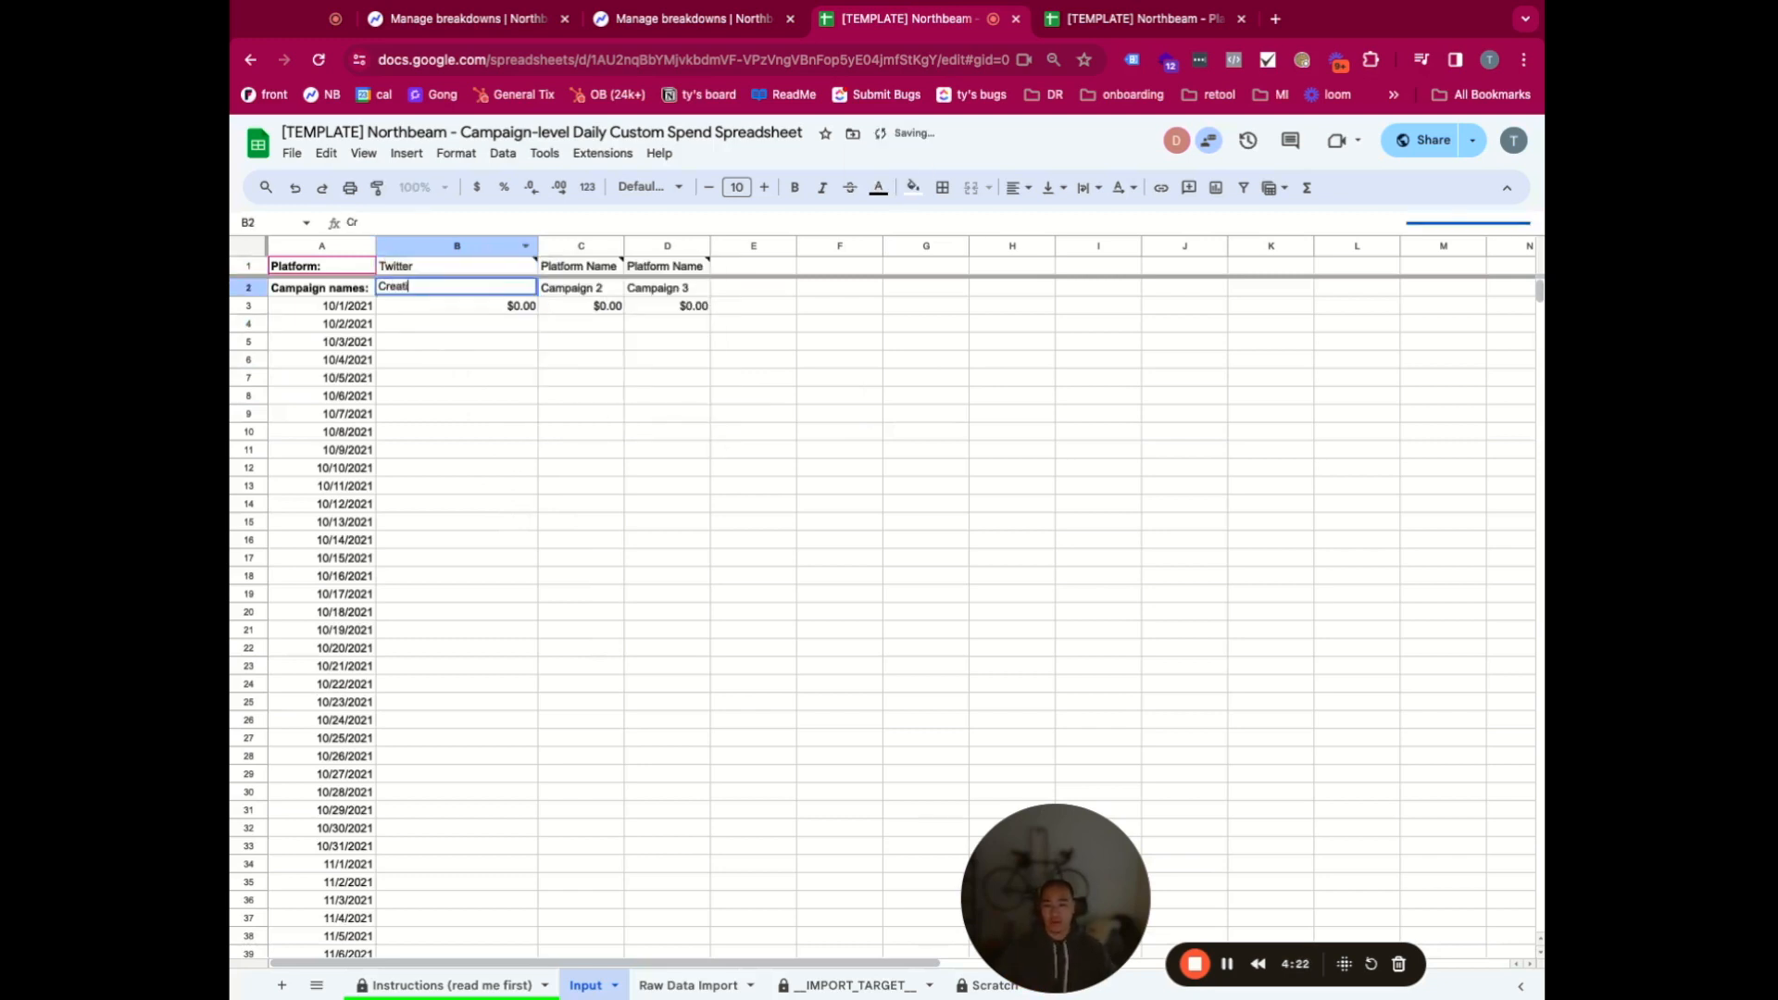
{"action": "type", "text": "ve Campaign 1"}
{"action": "key", "text": "Return"}
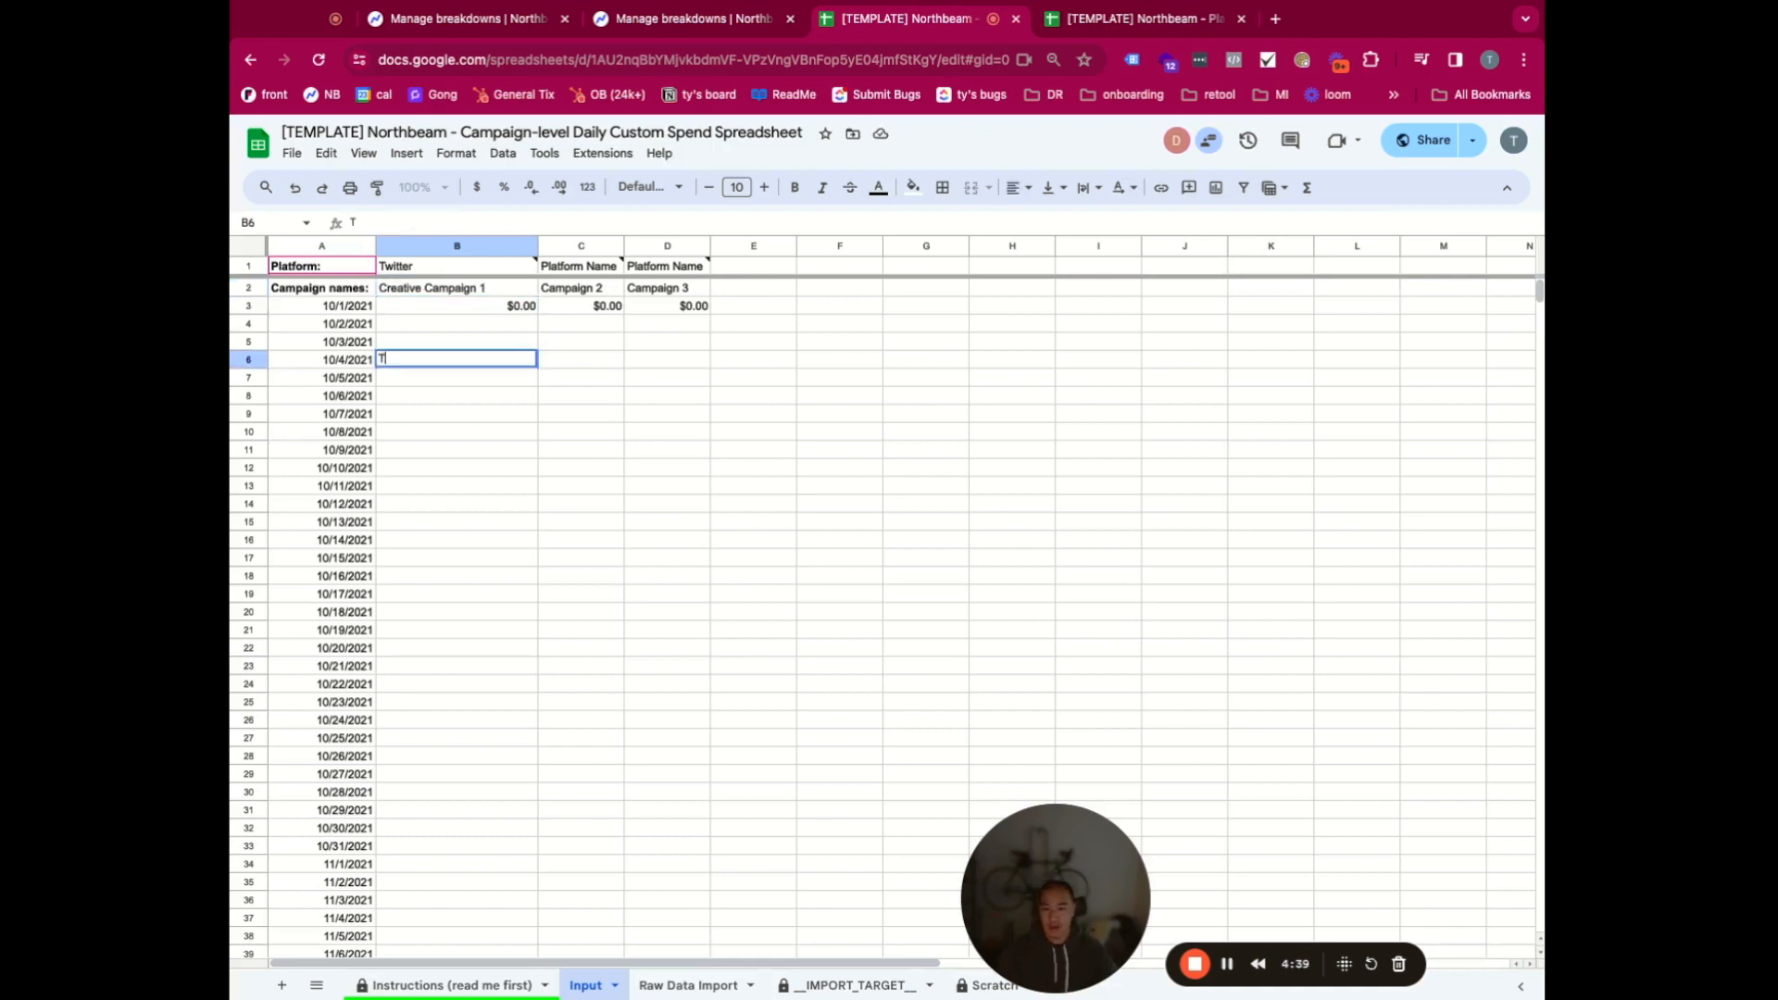
- Enter the combined label "Twitter - Creative Campaign 1" in cell B6 of the campaign-level spend spreadsheet
{"action": "type", "text": "Tw"}
{"action": "key", "text": "BackSpace"}
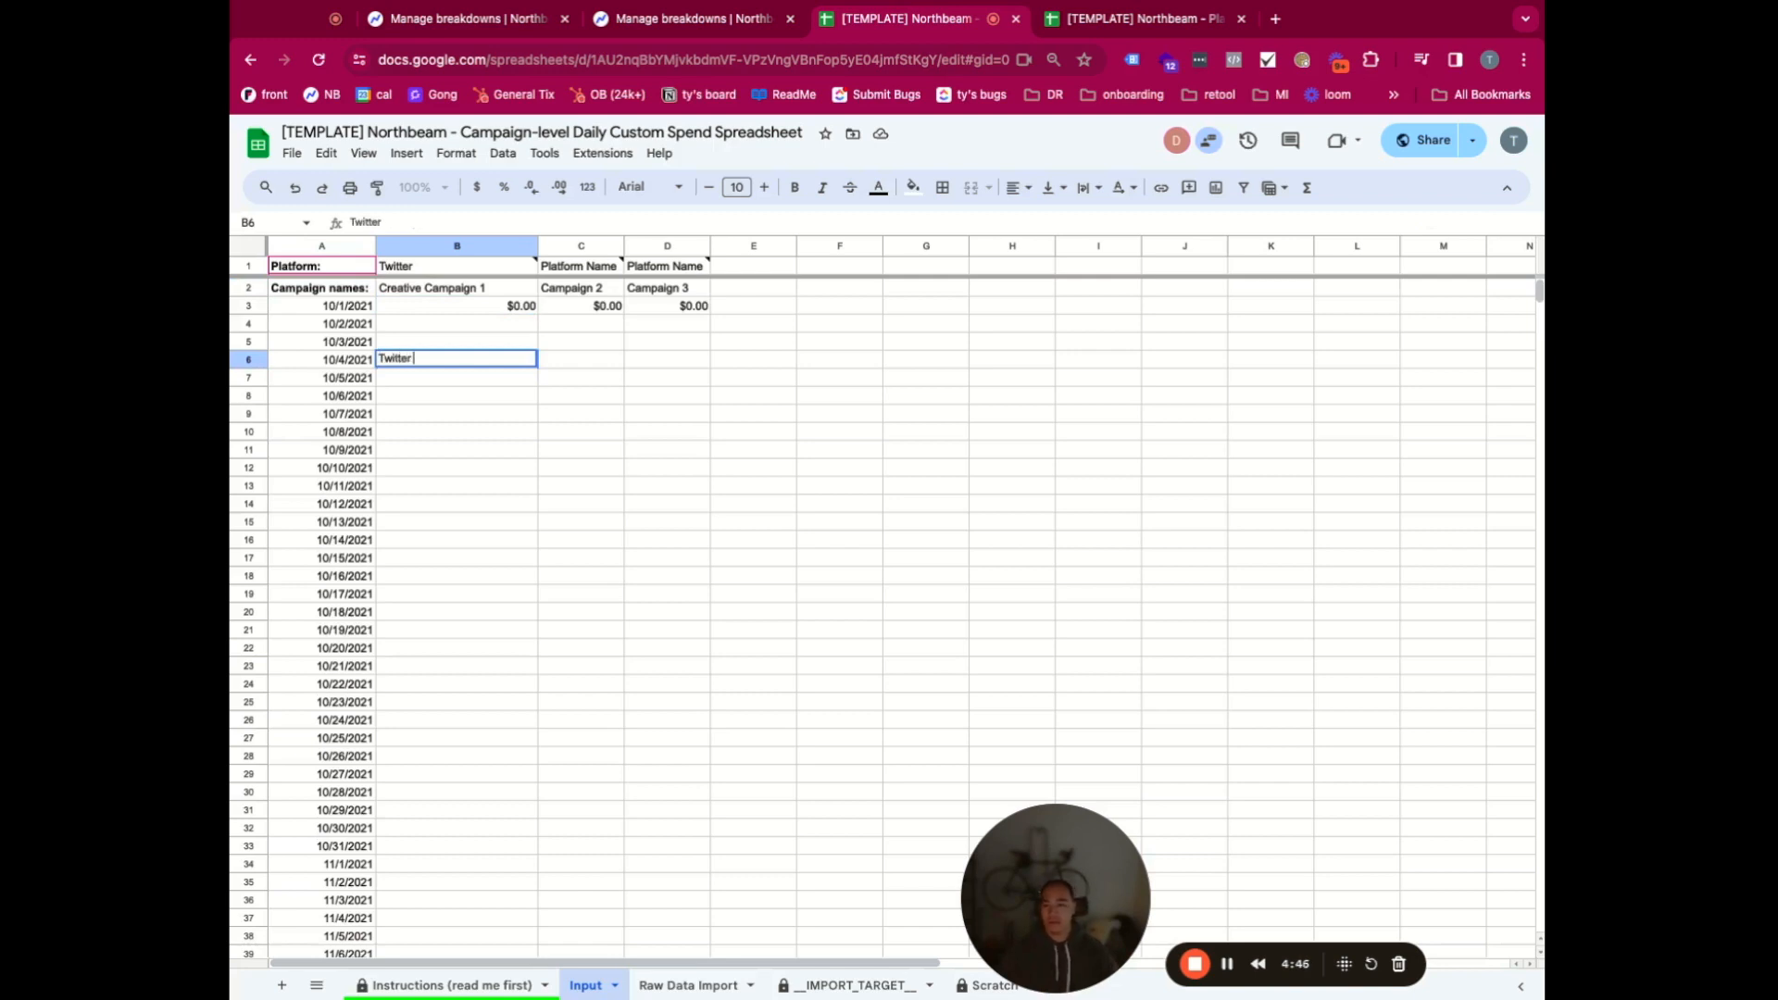
{"action": "type", "text": "Twitter - Creative Campaign 1"}
{"action": "key", "text": "Return"}
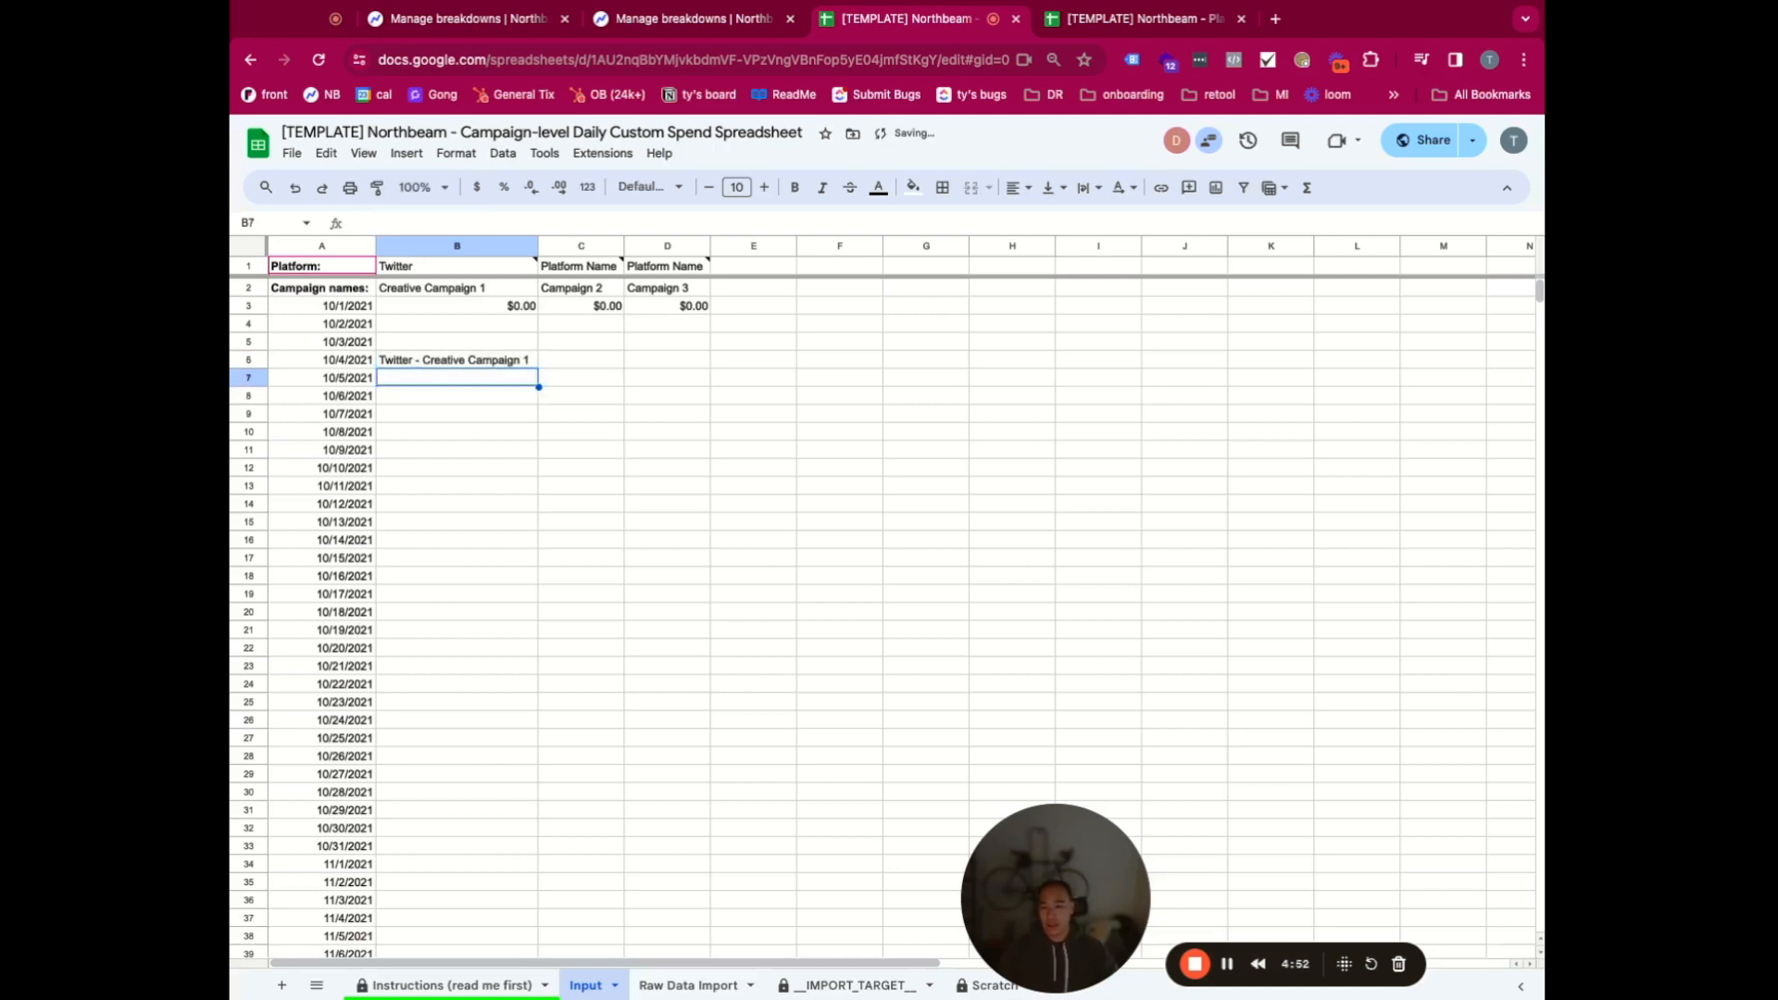
{"action": "left_click", "coordinate": [746, 431]}
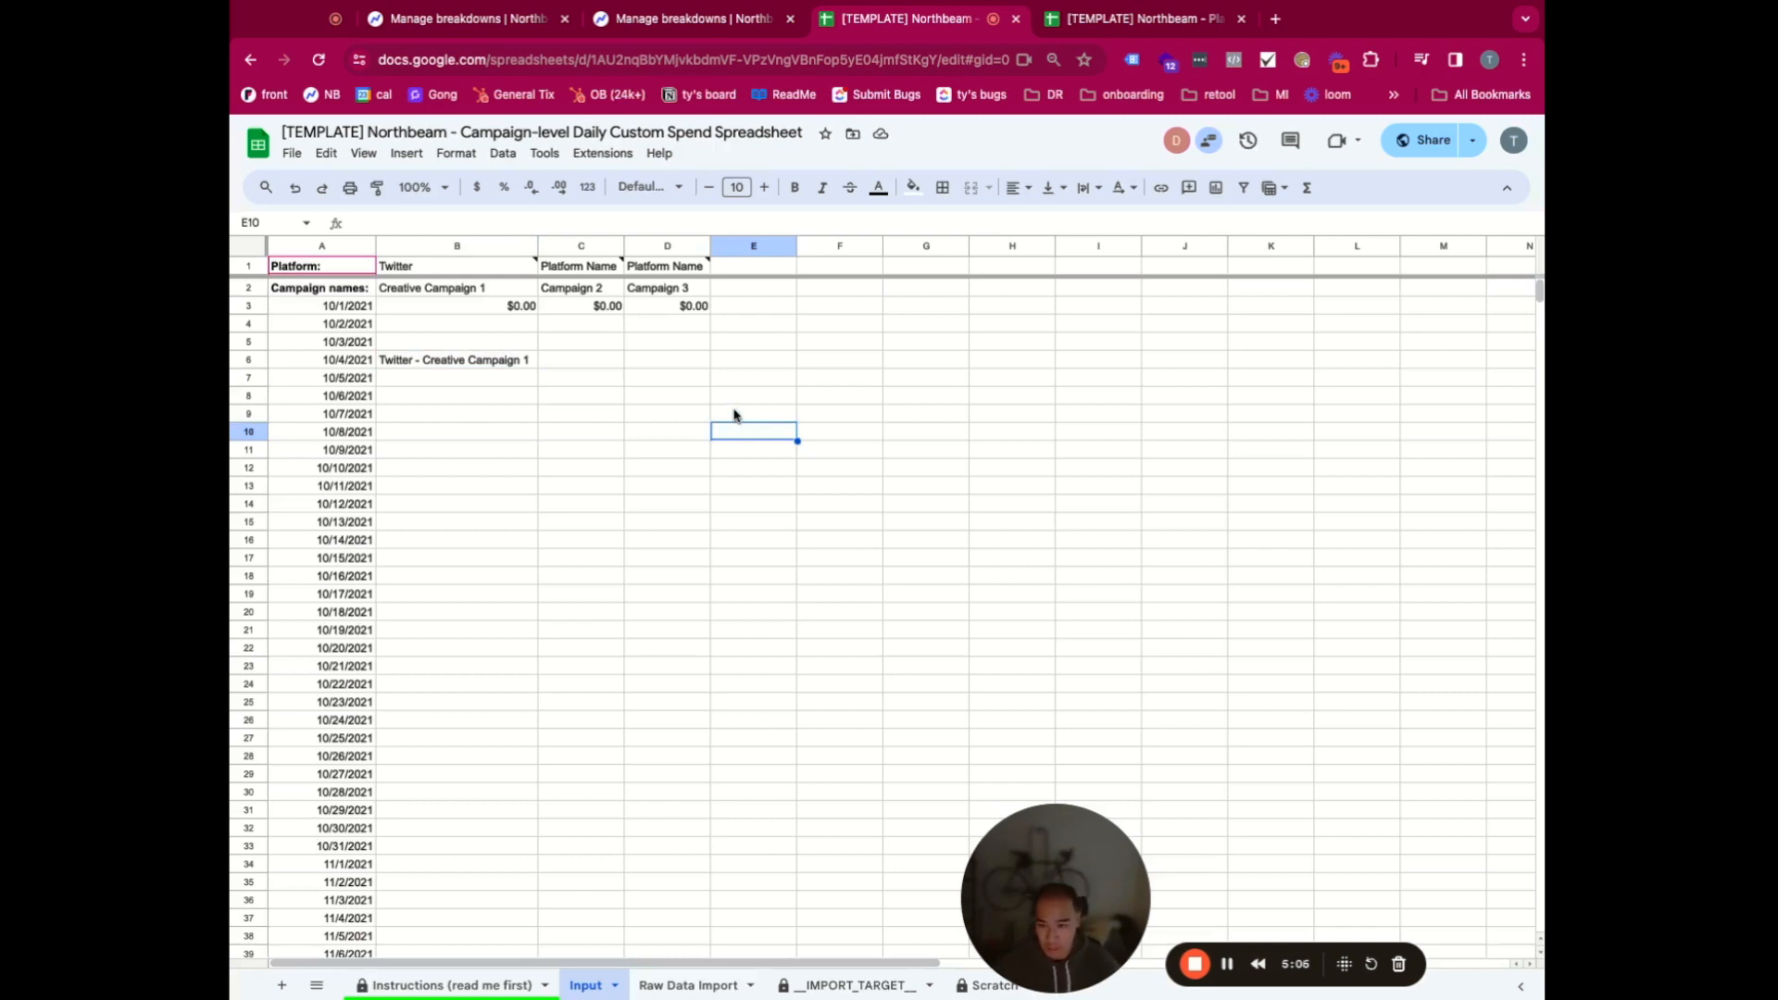
- Copy "Twitter - Creative Campaign 1" from cell B6 into the US segment's custom spend sheet criterion in Northbeam
{"action": "left_click", "coordinate": [491, 365]}
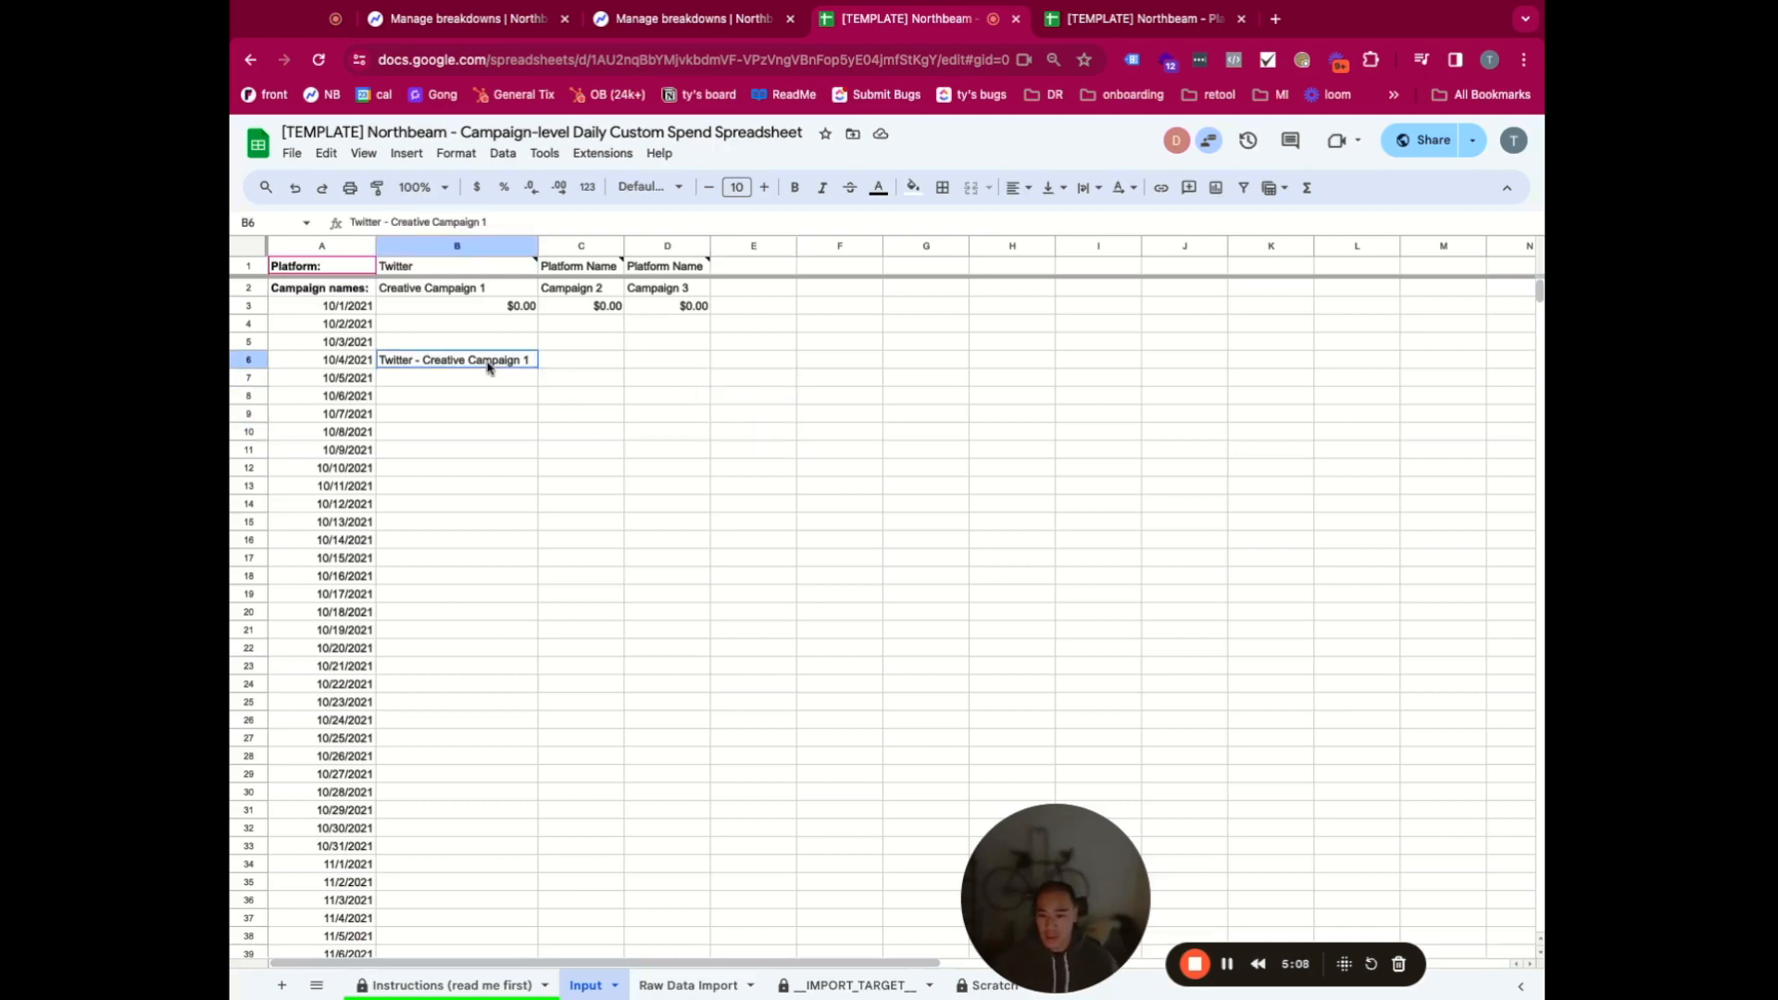
{"action": "key", "text": "ctrl+c"}
{"action": "left_click", "coordinate": [715, 19]}
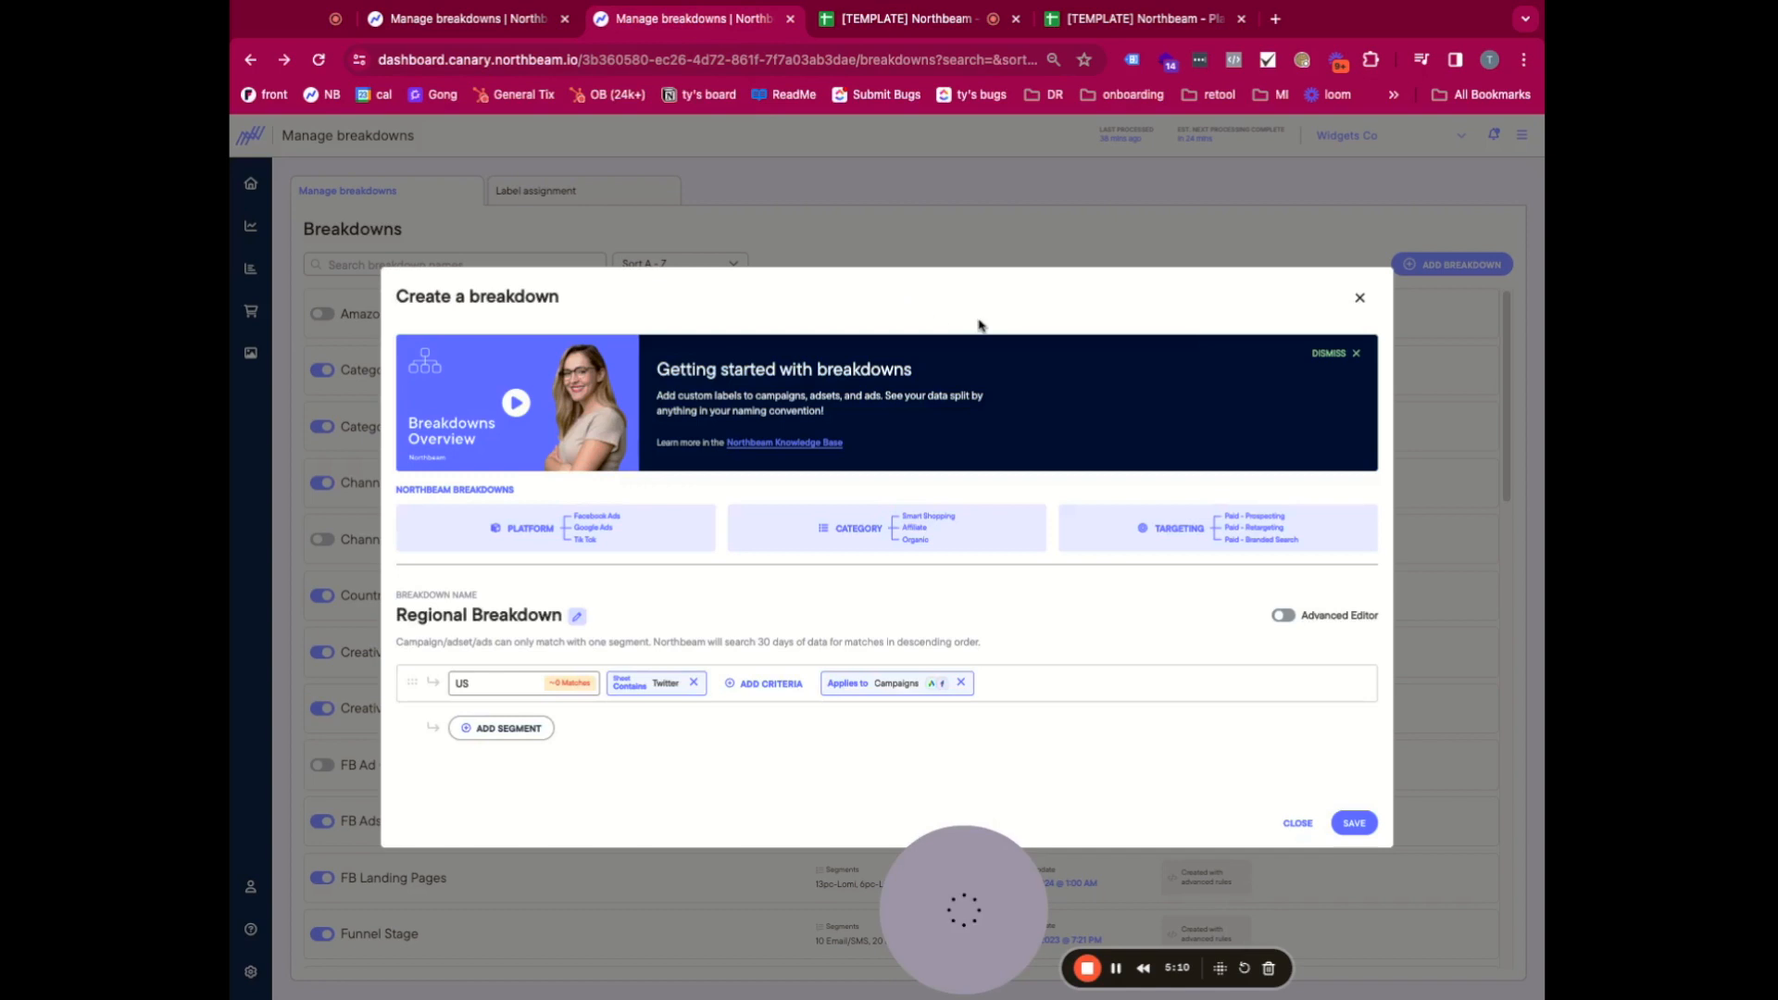
{"action": "left_click", "coordinate": [654, 682]}
{"action": "double_click", "coordinate": [706, 682]}
{"action": "key", "text": "ctrl+v"}
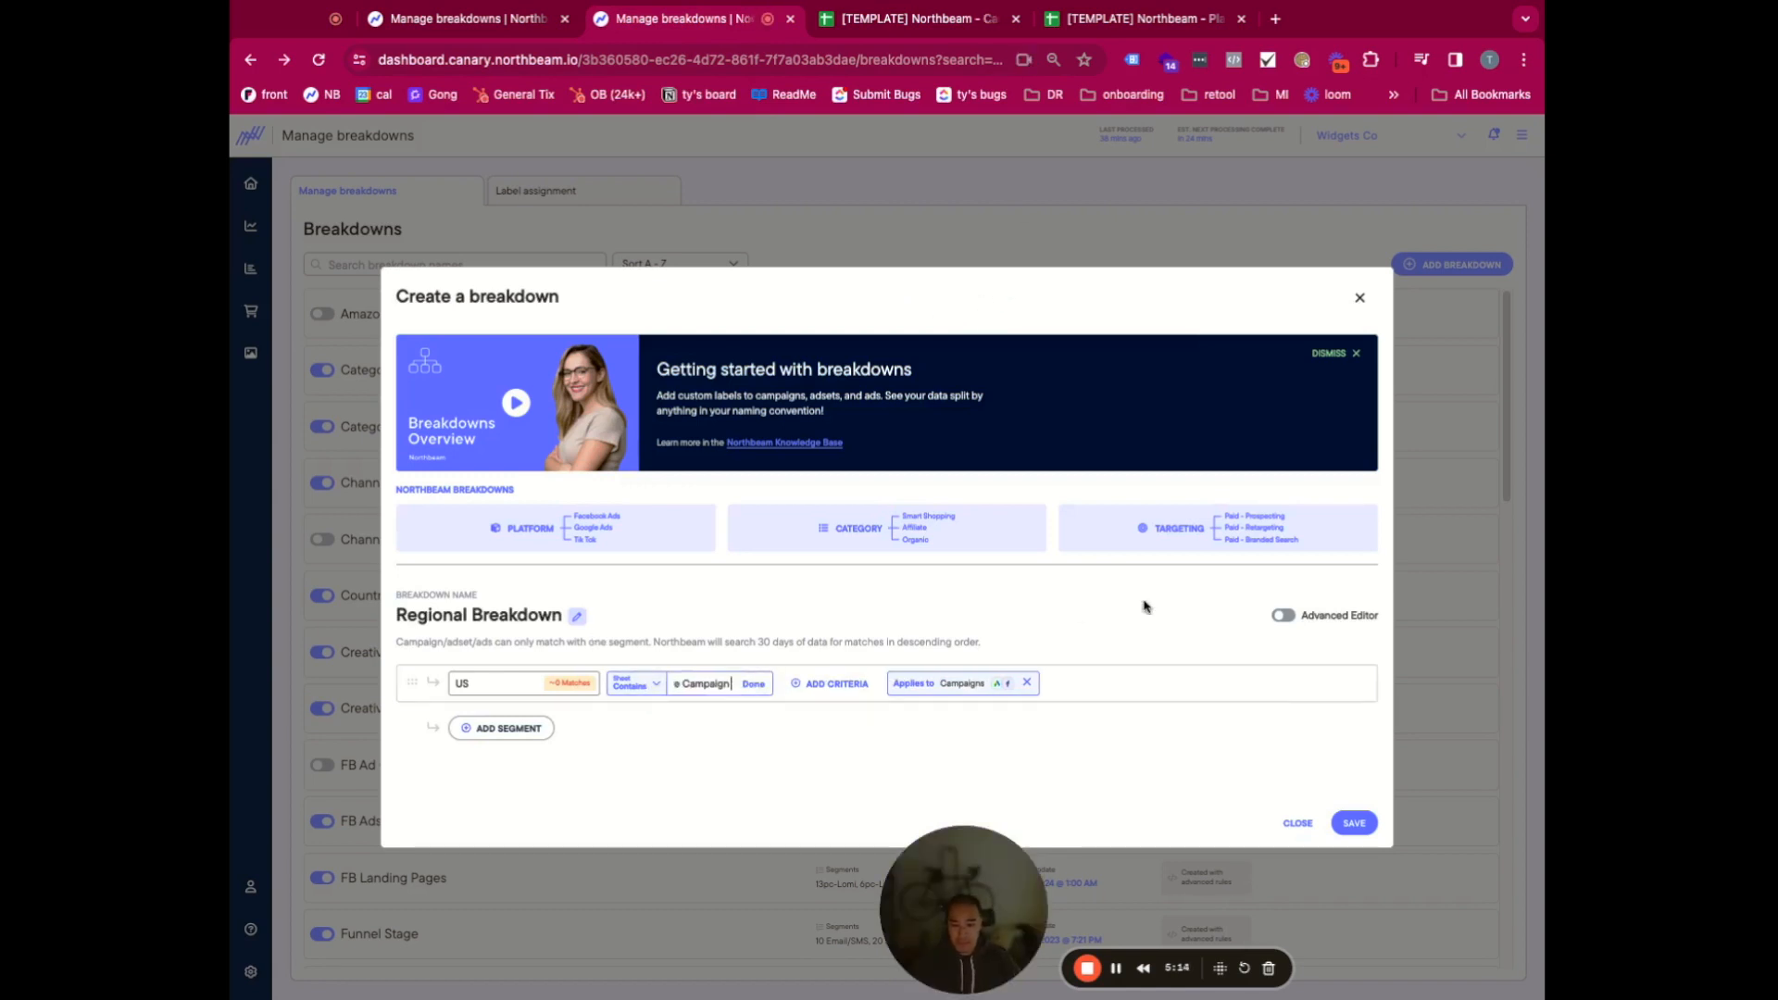
- Return to the campaign-level spend spreadsheet and copy the "Twitter" platform name from B1 into C1
{"action": "left_click", "coordinate": [931, 16]}
{"action": "left_click", "coordinate": [454, 271]}
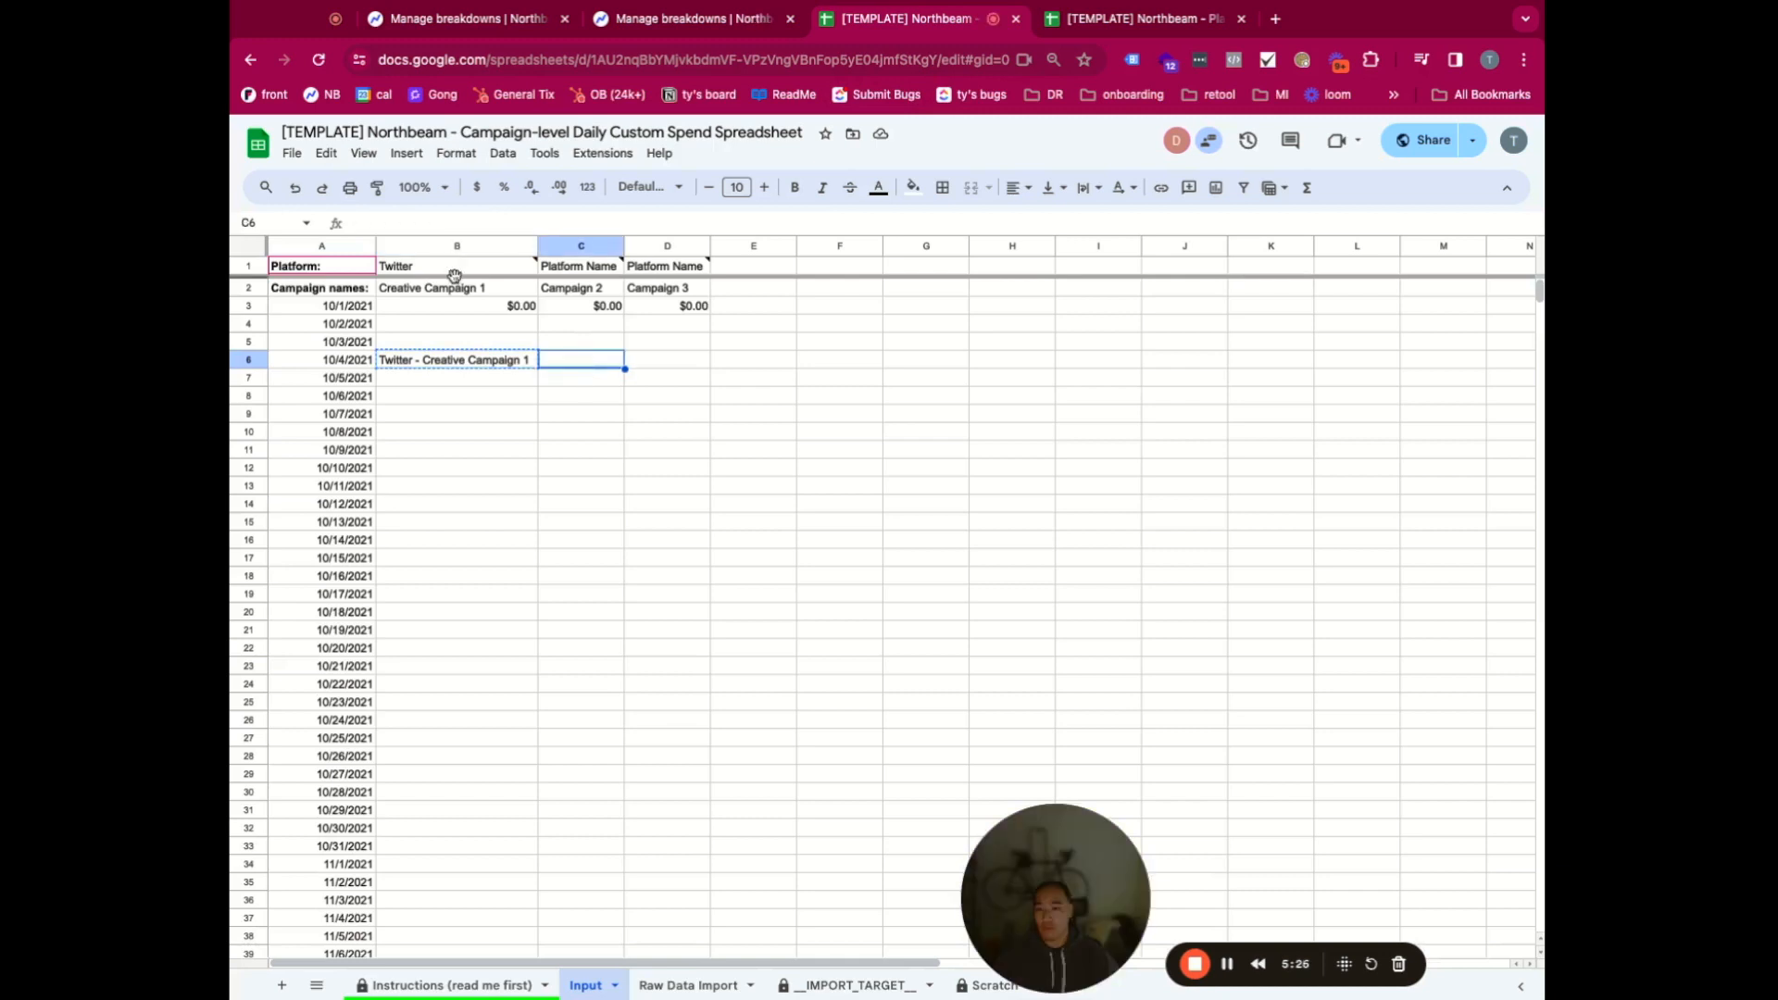
{"action": "key", "text": "ctrl+c"}
{"action": "left_click", "coordinate": [480, 287]}
{"action": "left_click", "coordinate": [603, 268]}
{"action": "key", "text": "ctrl+v"}
- Copy the "Creative Campaign 1" name from B2 into C2 and change the copy to "Creative Campaign 2"
{"action": "left_click", "coordinate": [490, 291]}
{"action": "key", "text": "ctrl+c"}
{"action": "left_click", "coordinate": [581, 291]}
{"action": "key", "text": "ctrl+v"}
{"action": "left_click", "coordinate": [500, 220]}
{"action": "key", "text": "BackSpace"}
{"action": "type", "text": "2"}
{"action": "key", "text": "Return"}
{"action": "left_click", "coordinate": [559, 380]}
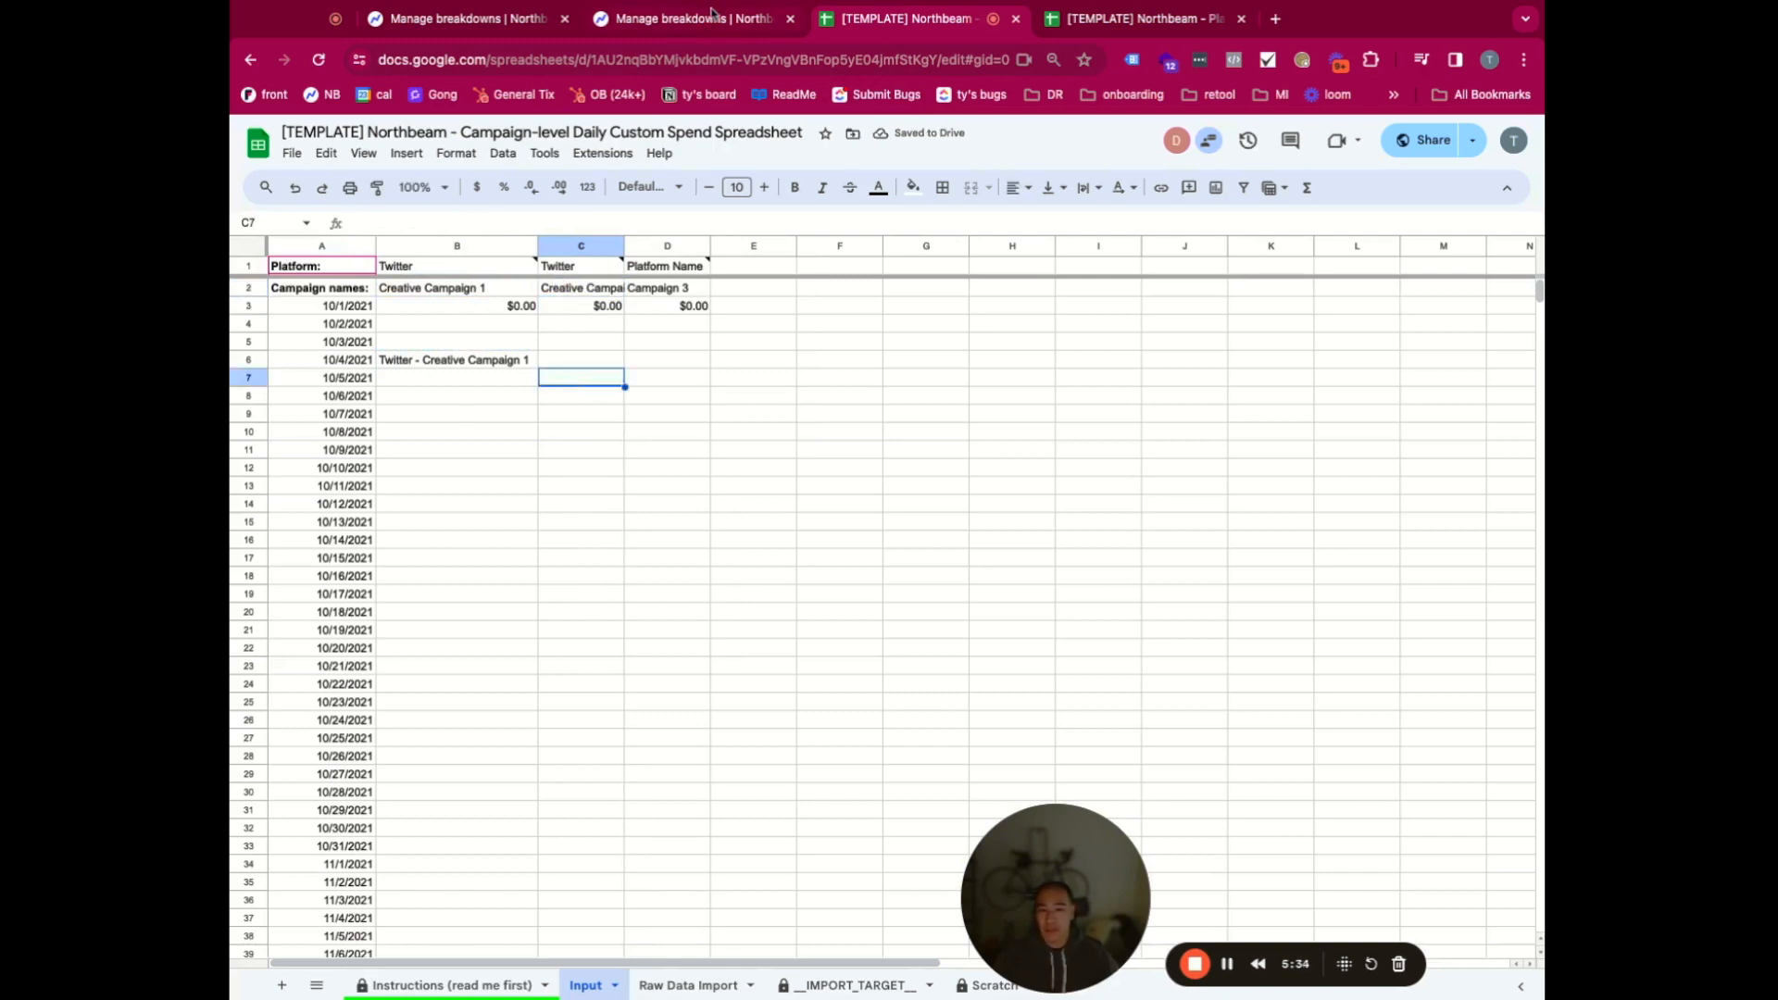
- Switch back to the Northbeam breakdown and replace the US segment's pasted campaign criterion value with "Twitter"
{"action": "left_click", "coordinate": [713, 16]}
{"action": "key", "text": "ctrl+a"}
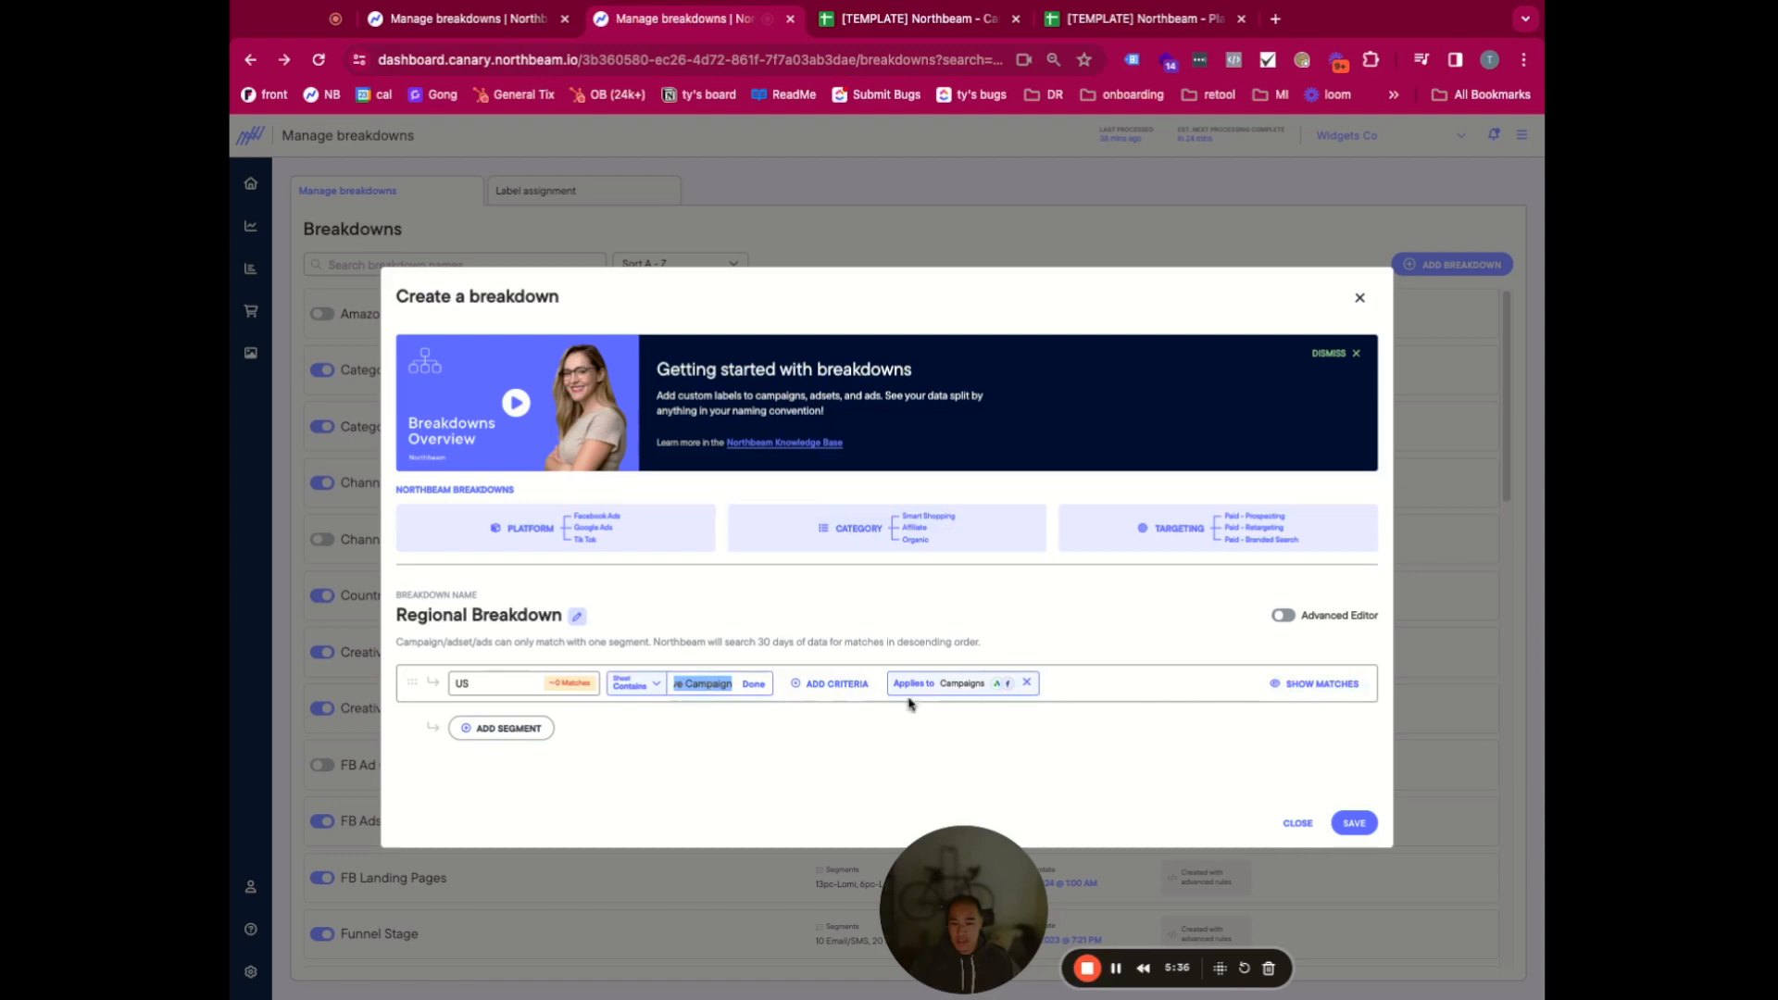
{"action": "type", "text": "Twitter"}
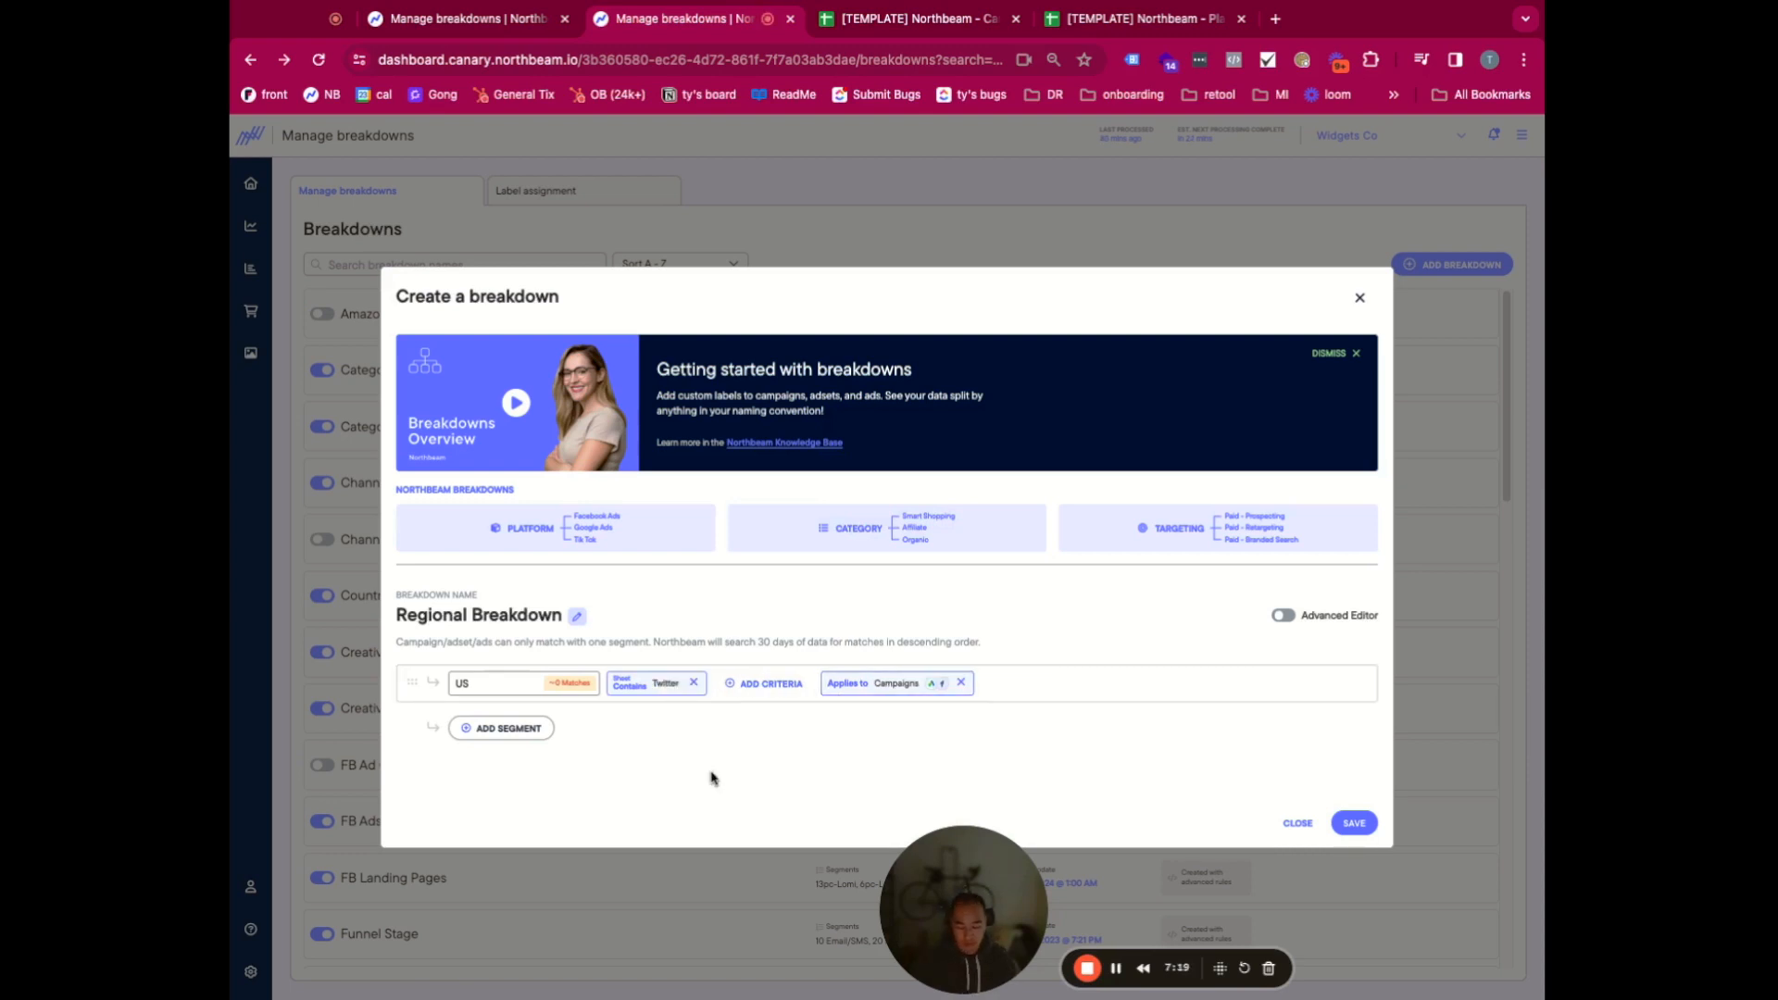
- Set the US segment's "Twitter" criterion to match with Name
{"action": "left_click", "coordinate": [648, 687]}
{"action": "left_click", "coordinate": [637, 685]}
{"action": "left_click", "coordinate": [683, 417]}
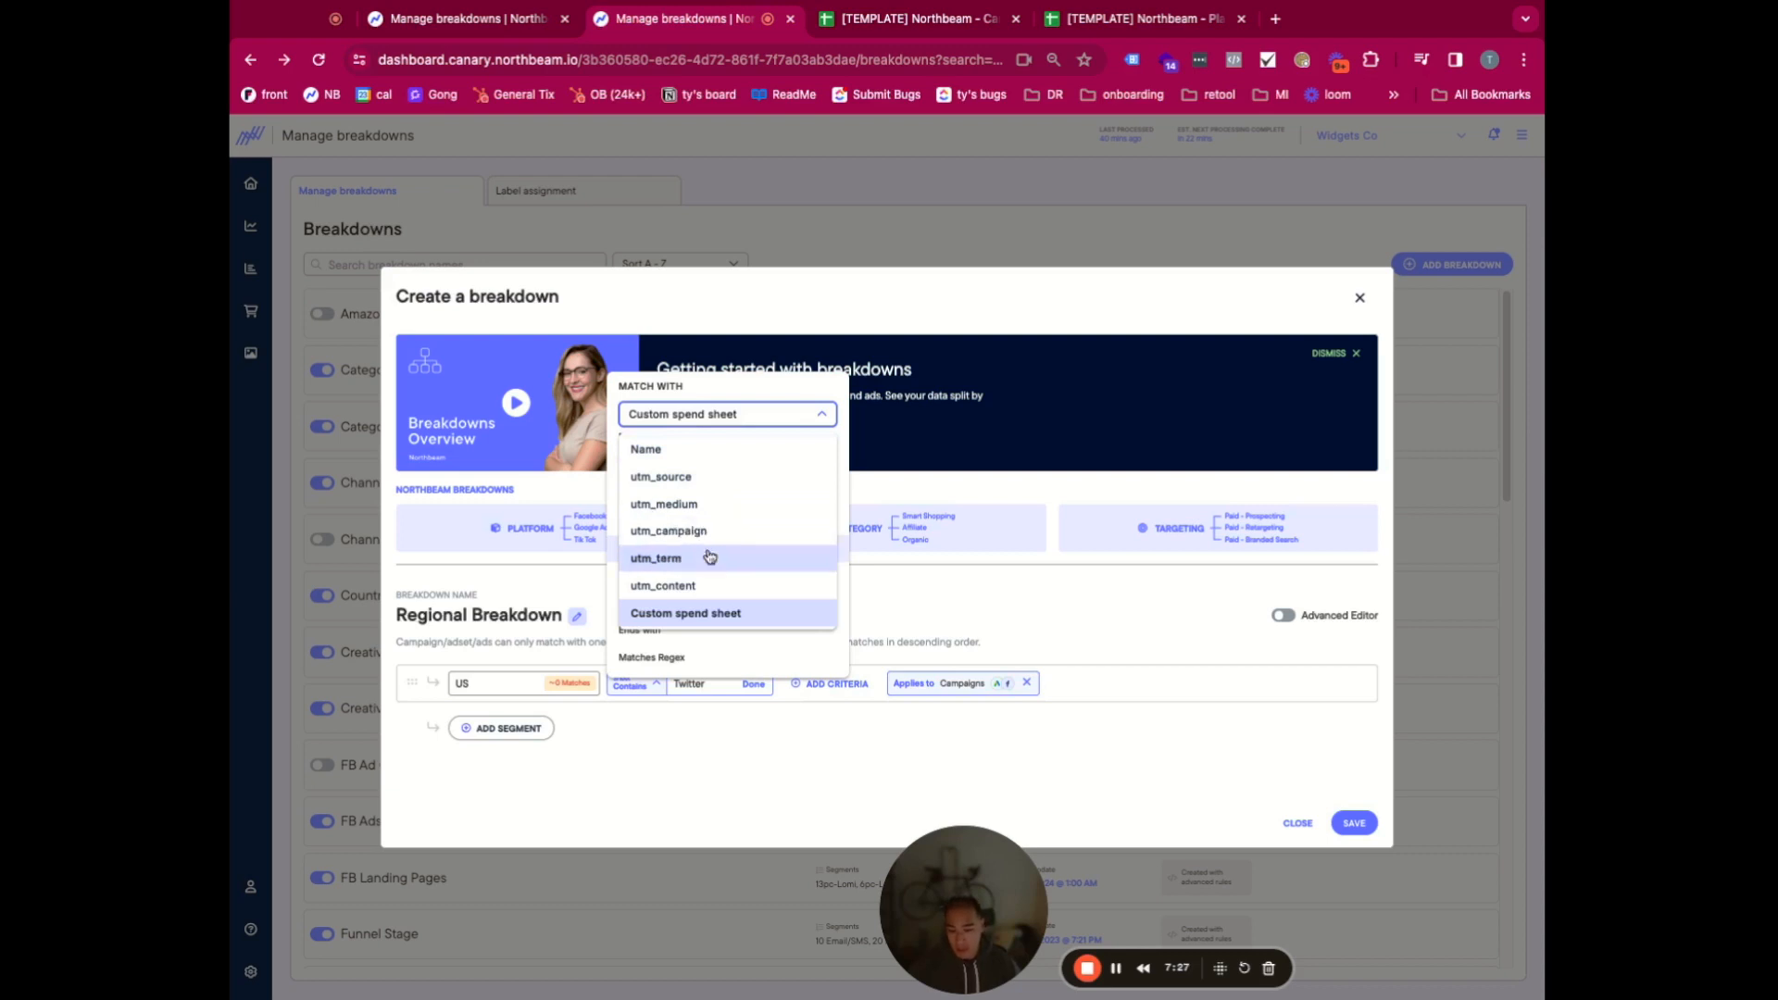
{"action": "left_click", "coordinate": [648, 449]}
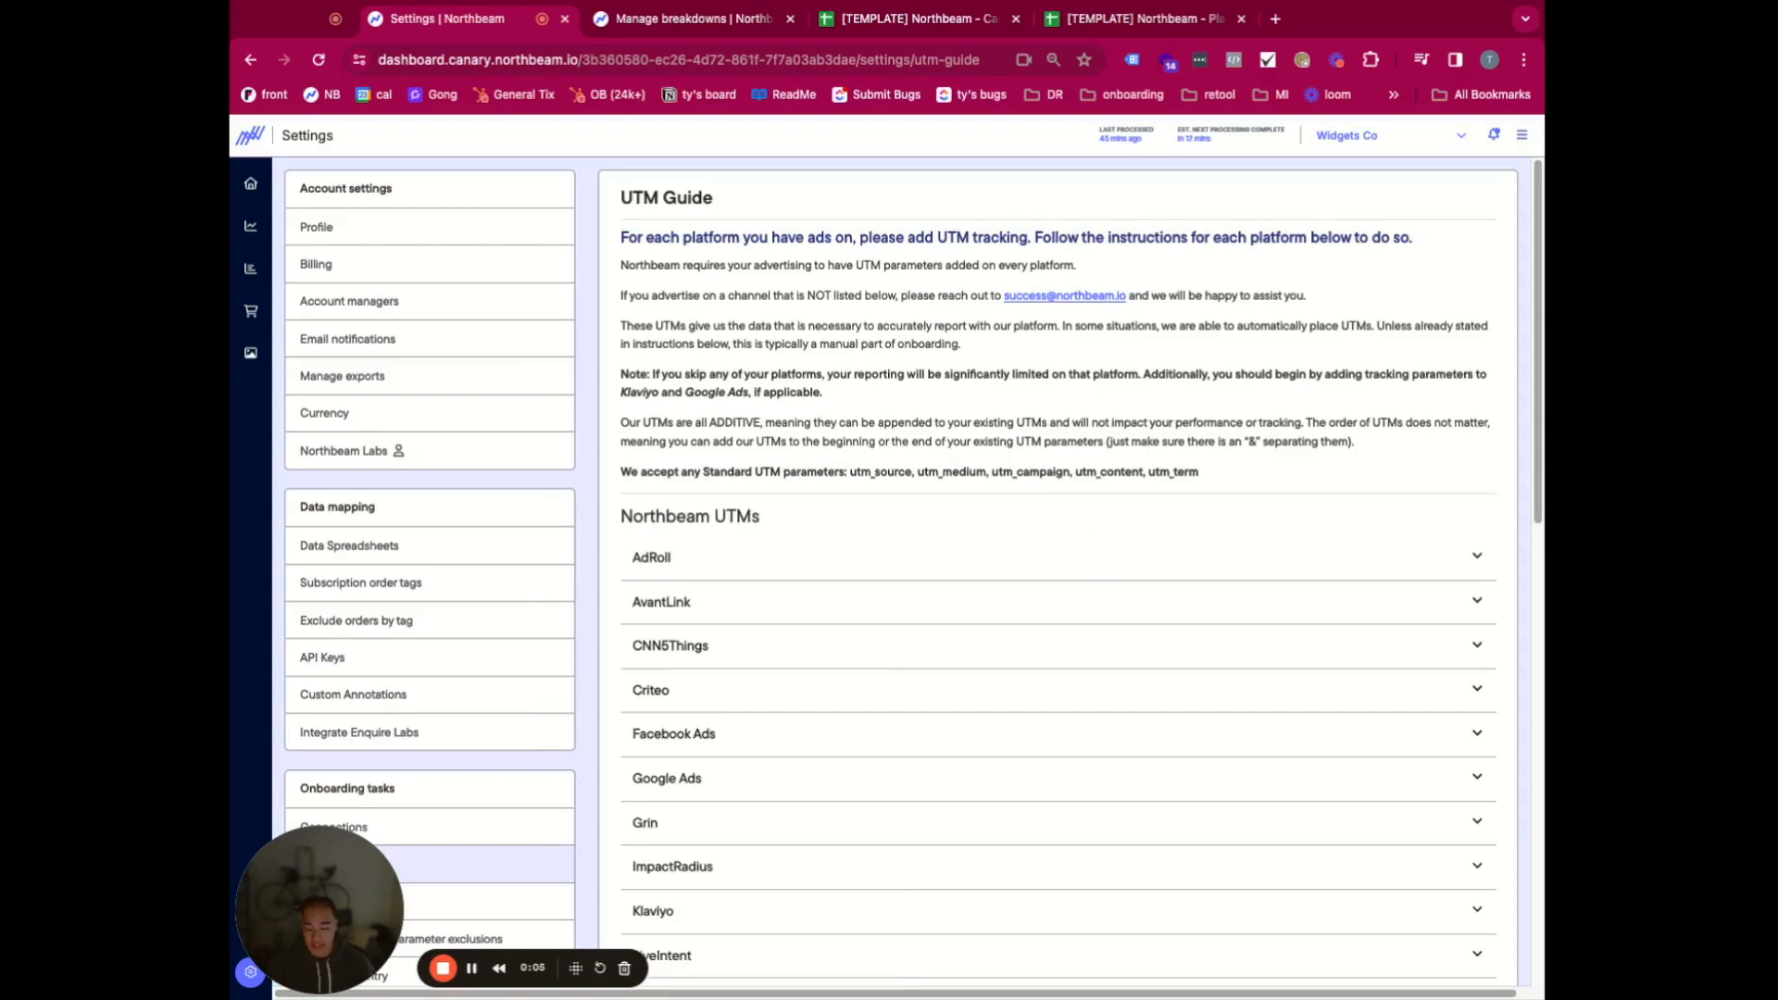
- Examine the Facebook Ads UTM parameters in the UTM guide, then collapse that section
{"action": "scroll", "coordinate": [1139, 536], "scroll_direction": "down", "scroll_amount": 2}
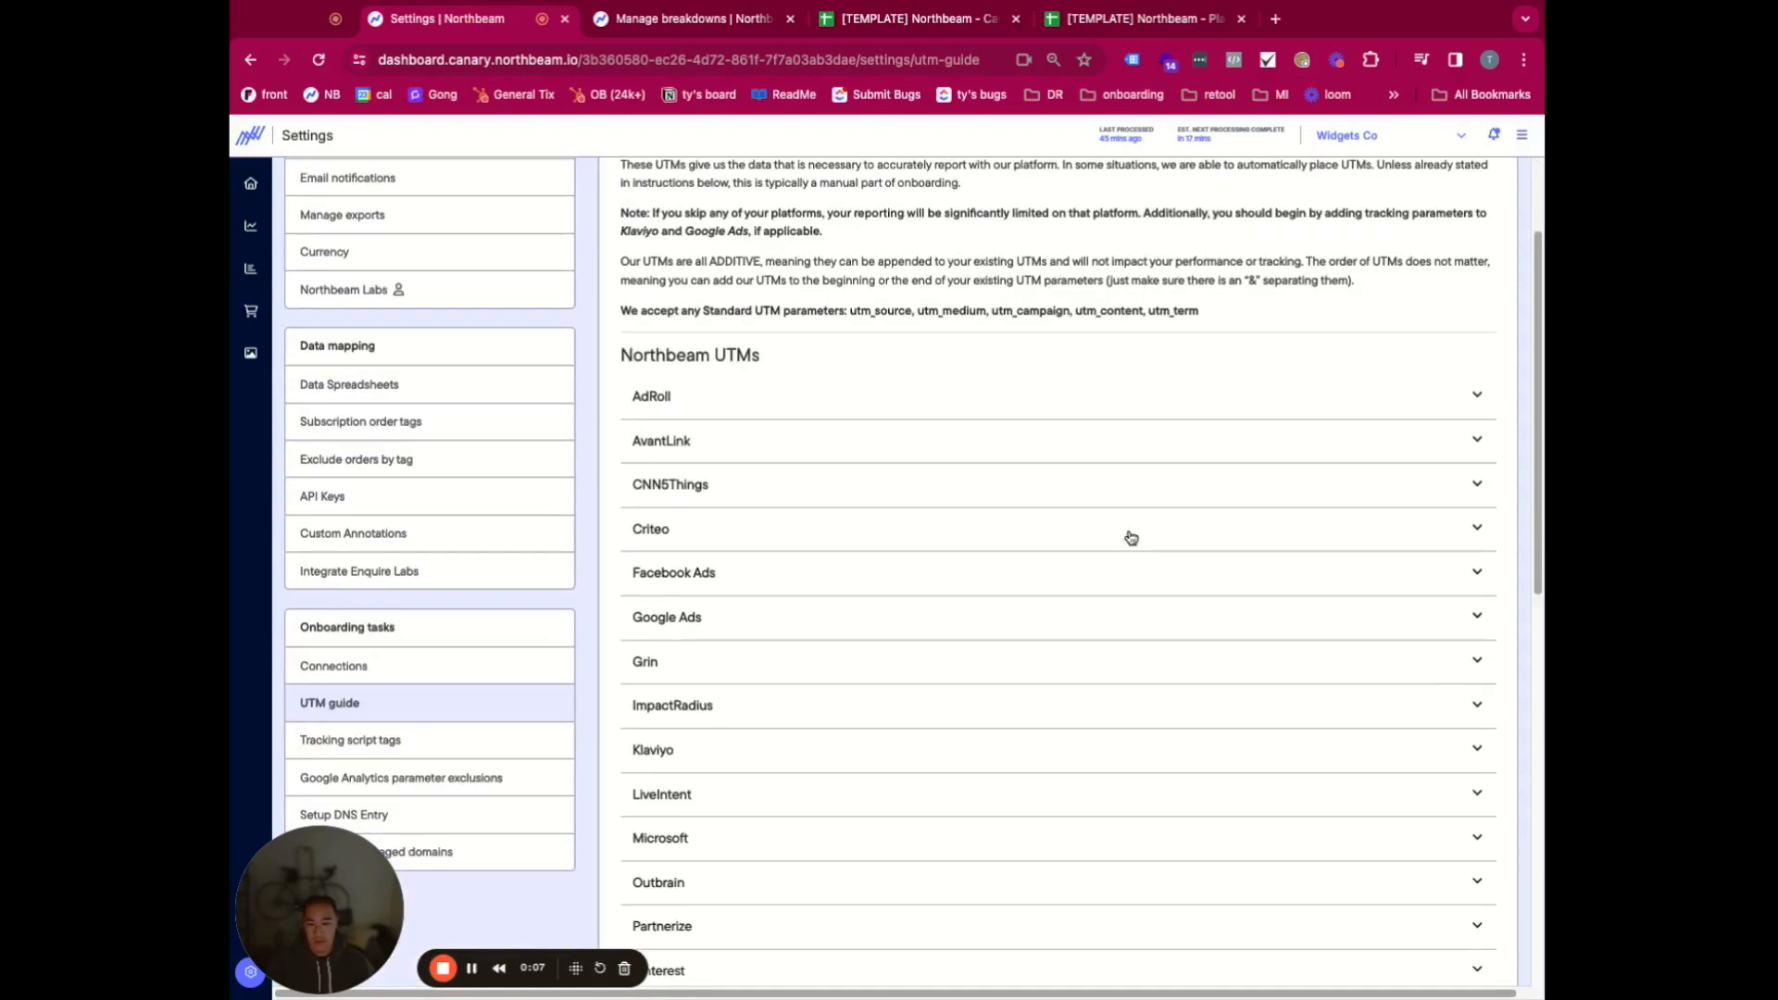
{"action": "left_click", "coordinate": [836, 591]}
{"action": "scroll", "coordinate": [881, 488], "scroll_direction": "down", "scroll_amount": 2}
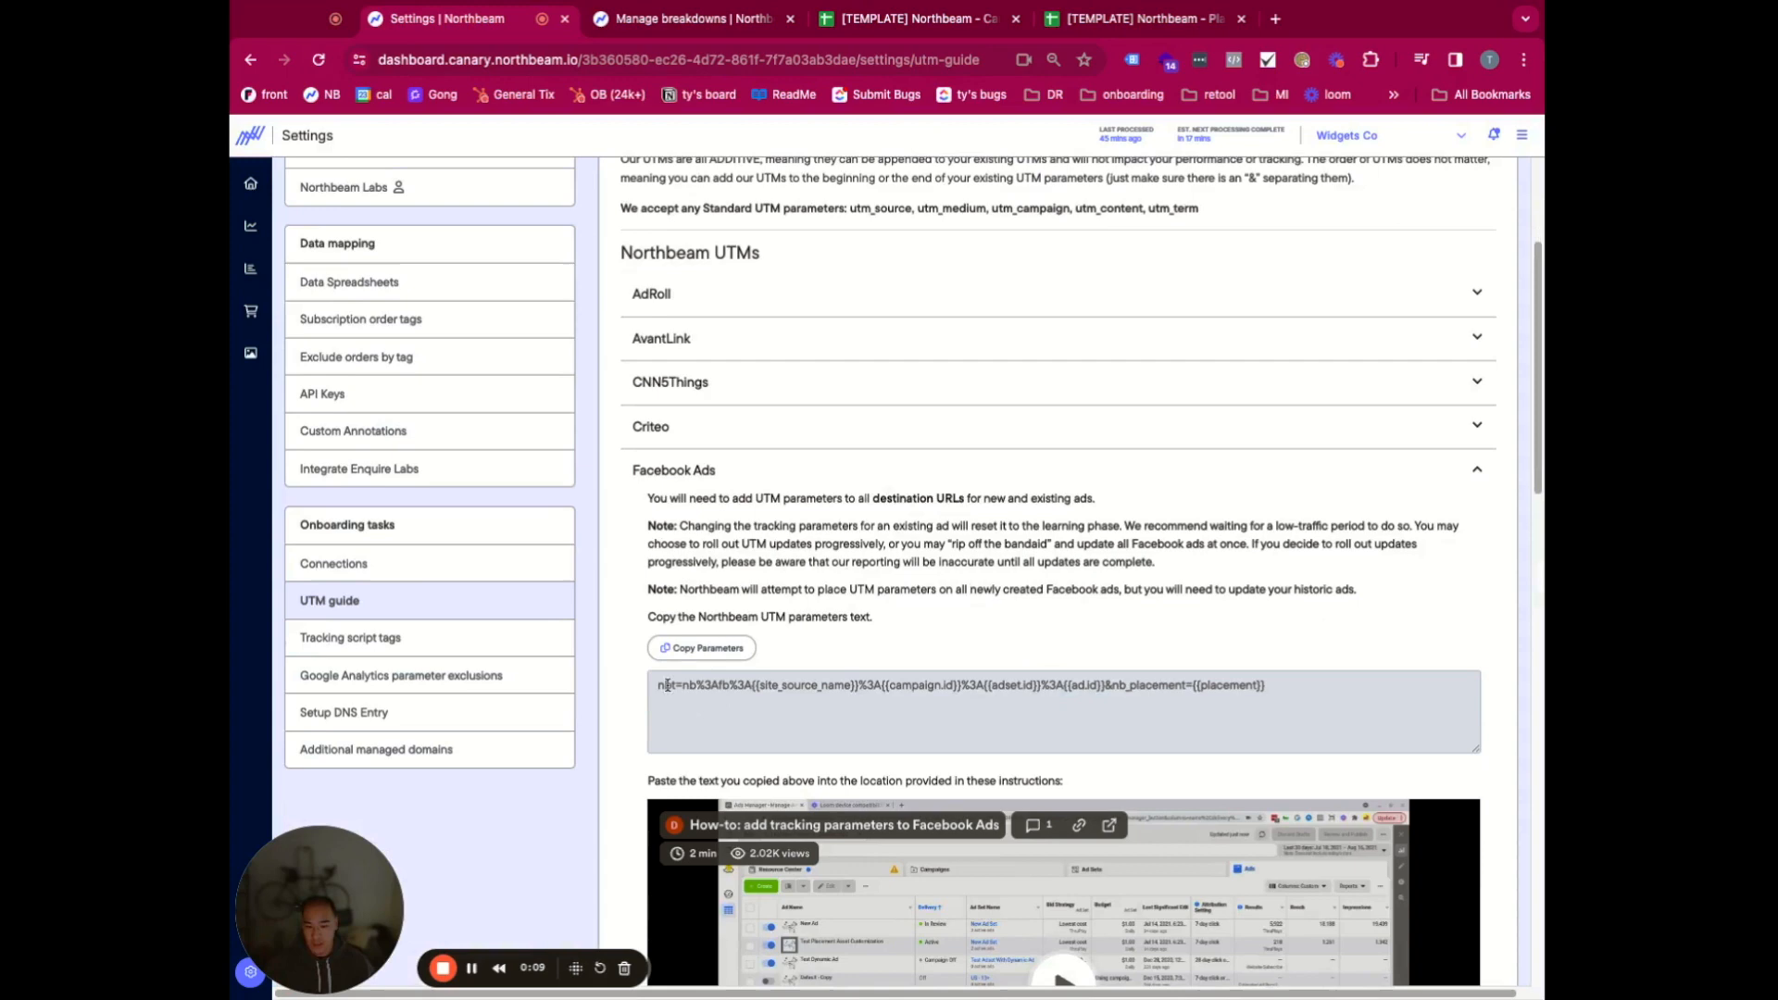
{"action": "left_click", "coordinate": [675, 686]}
{"action": "left_click", "coordinate": [715, 478]}
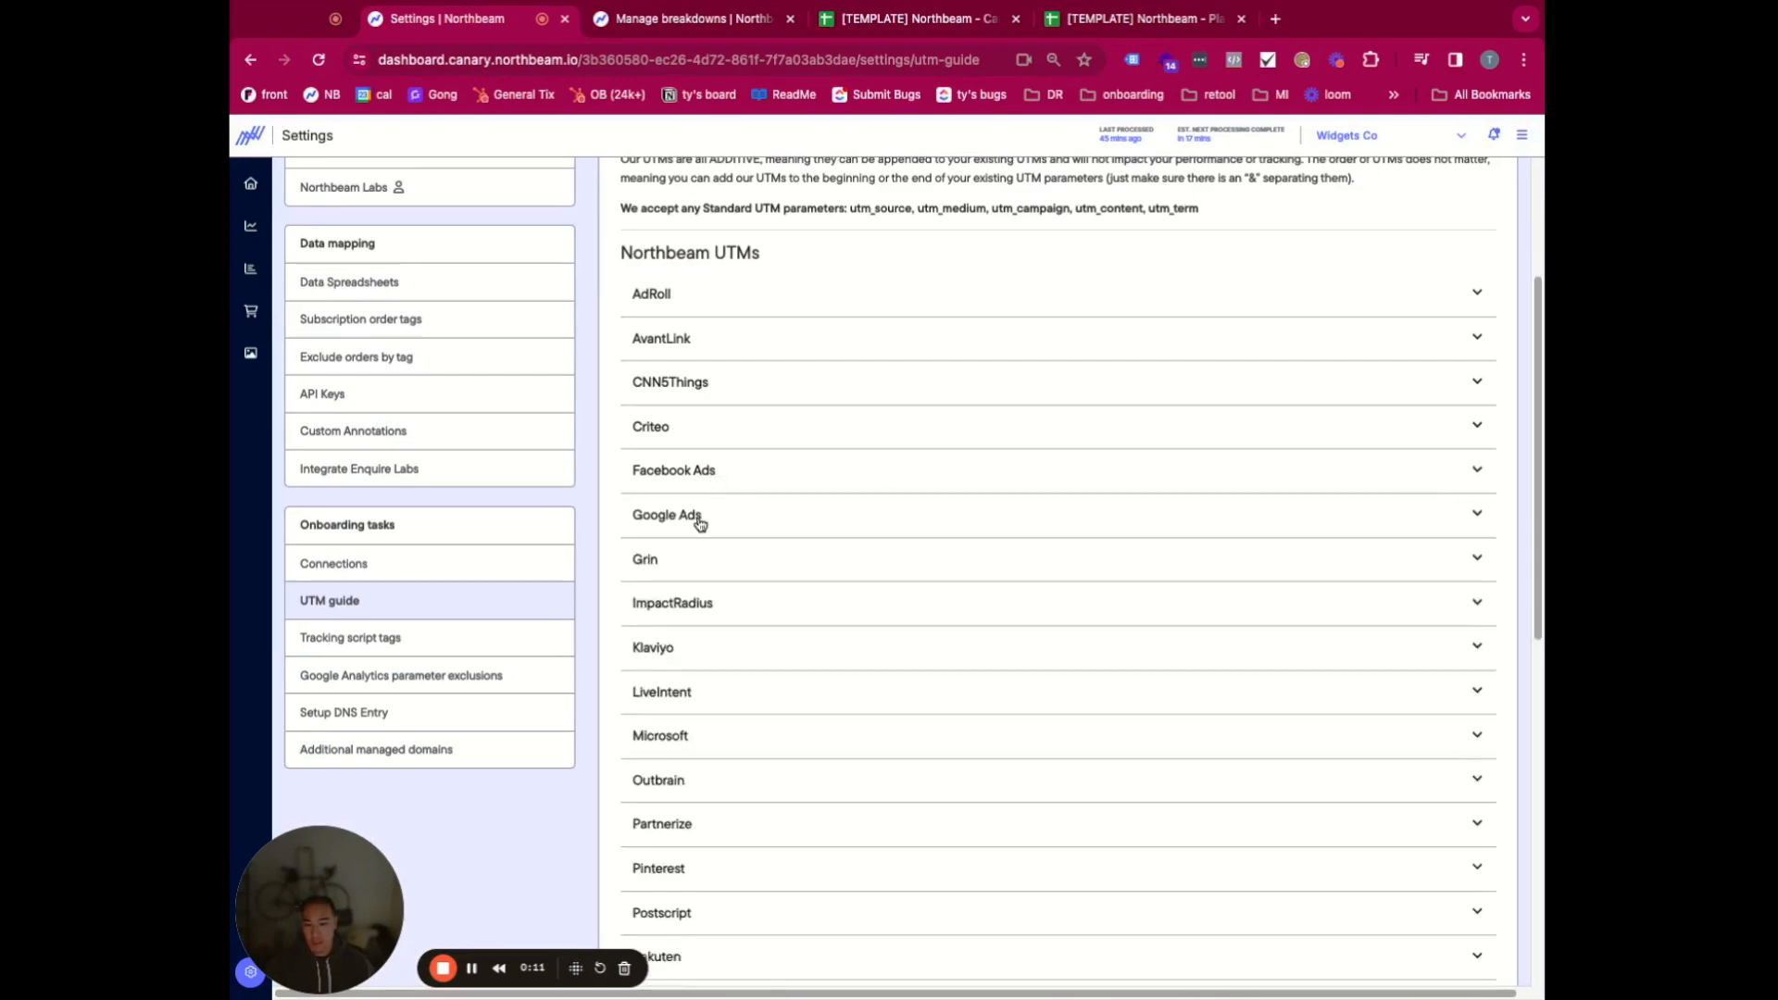
- Examine the Google Ads UTM parameters in the UTM guide, then collapse that section
{"action": "left_click", "coordinate": [700, 518]}
{"action": "left_click", "coordinate": [681, 629]}
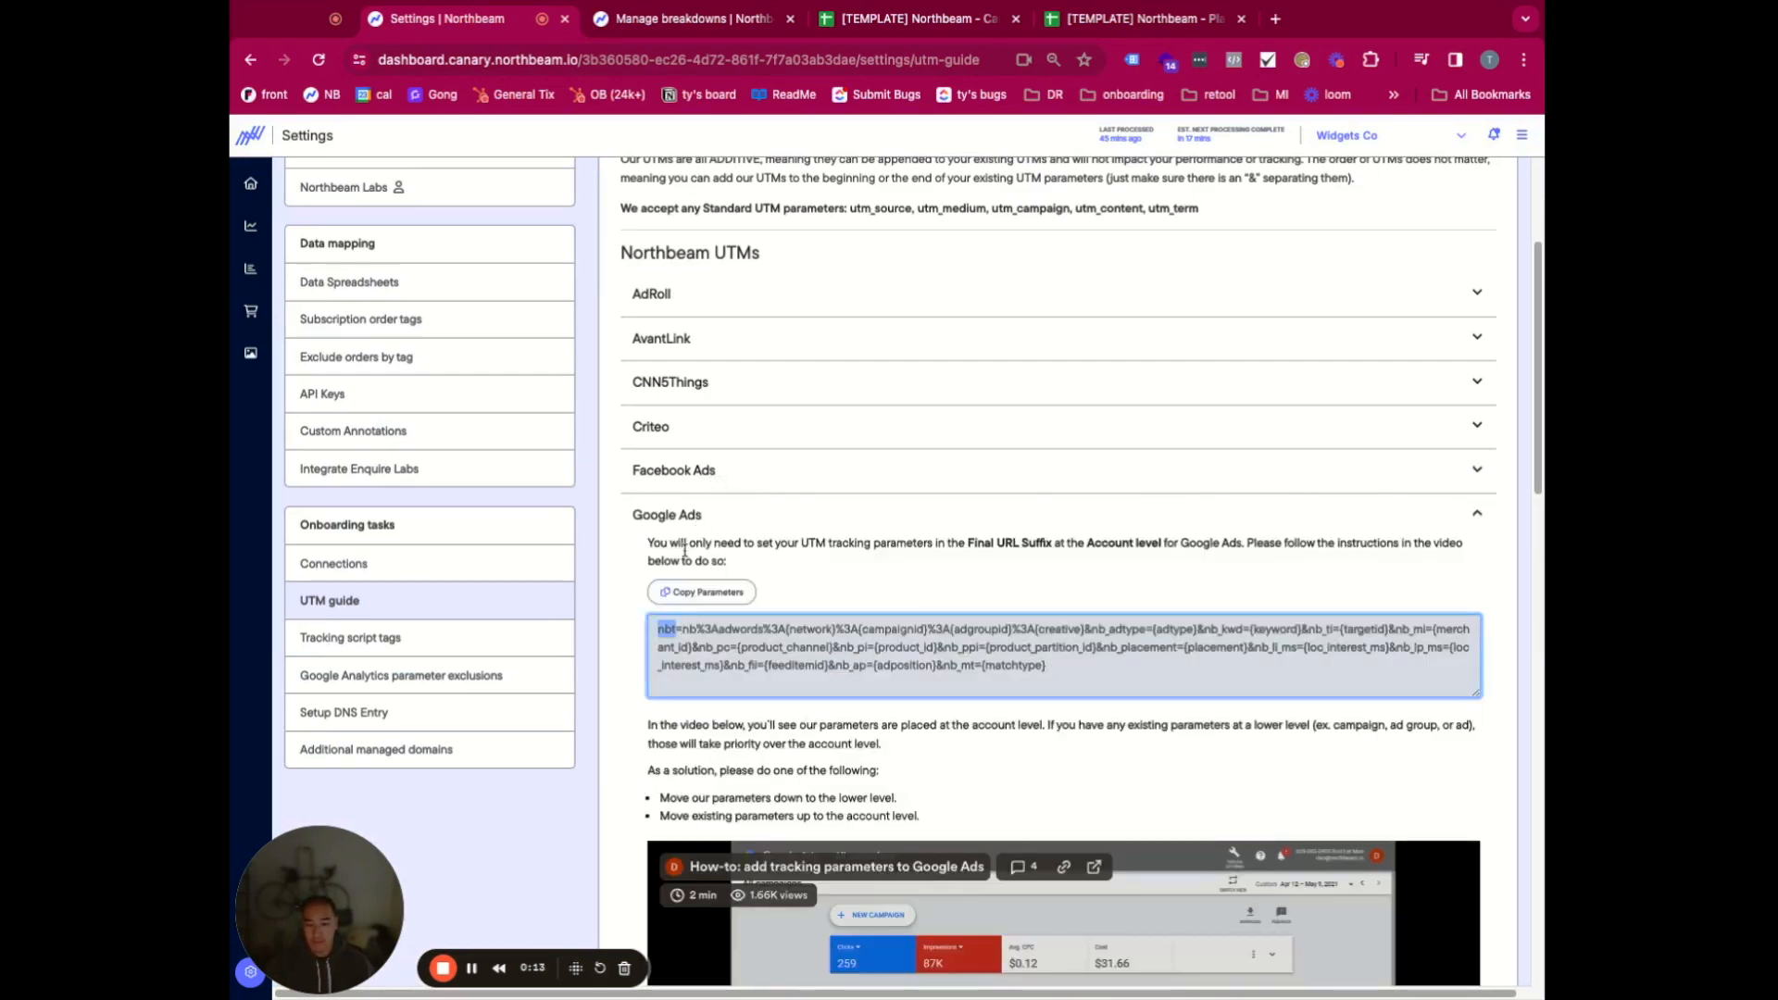
{"action": "left_click", "coordinate": [686, 526]}
- Examine the TikTok Ads UTM parameters in the UTM guide, collapse that section and open the Twitter Ads one
{"action": "scroll", "coordinate": [751, 590], "scroll_direction": "down", "scroll_amount": 6}
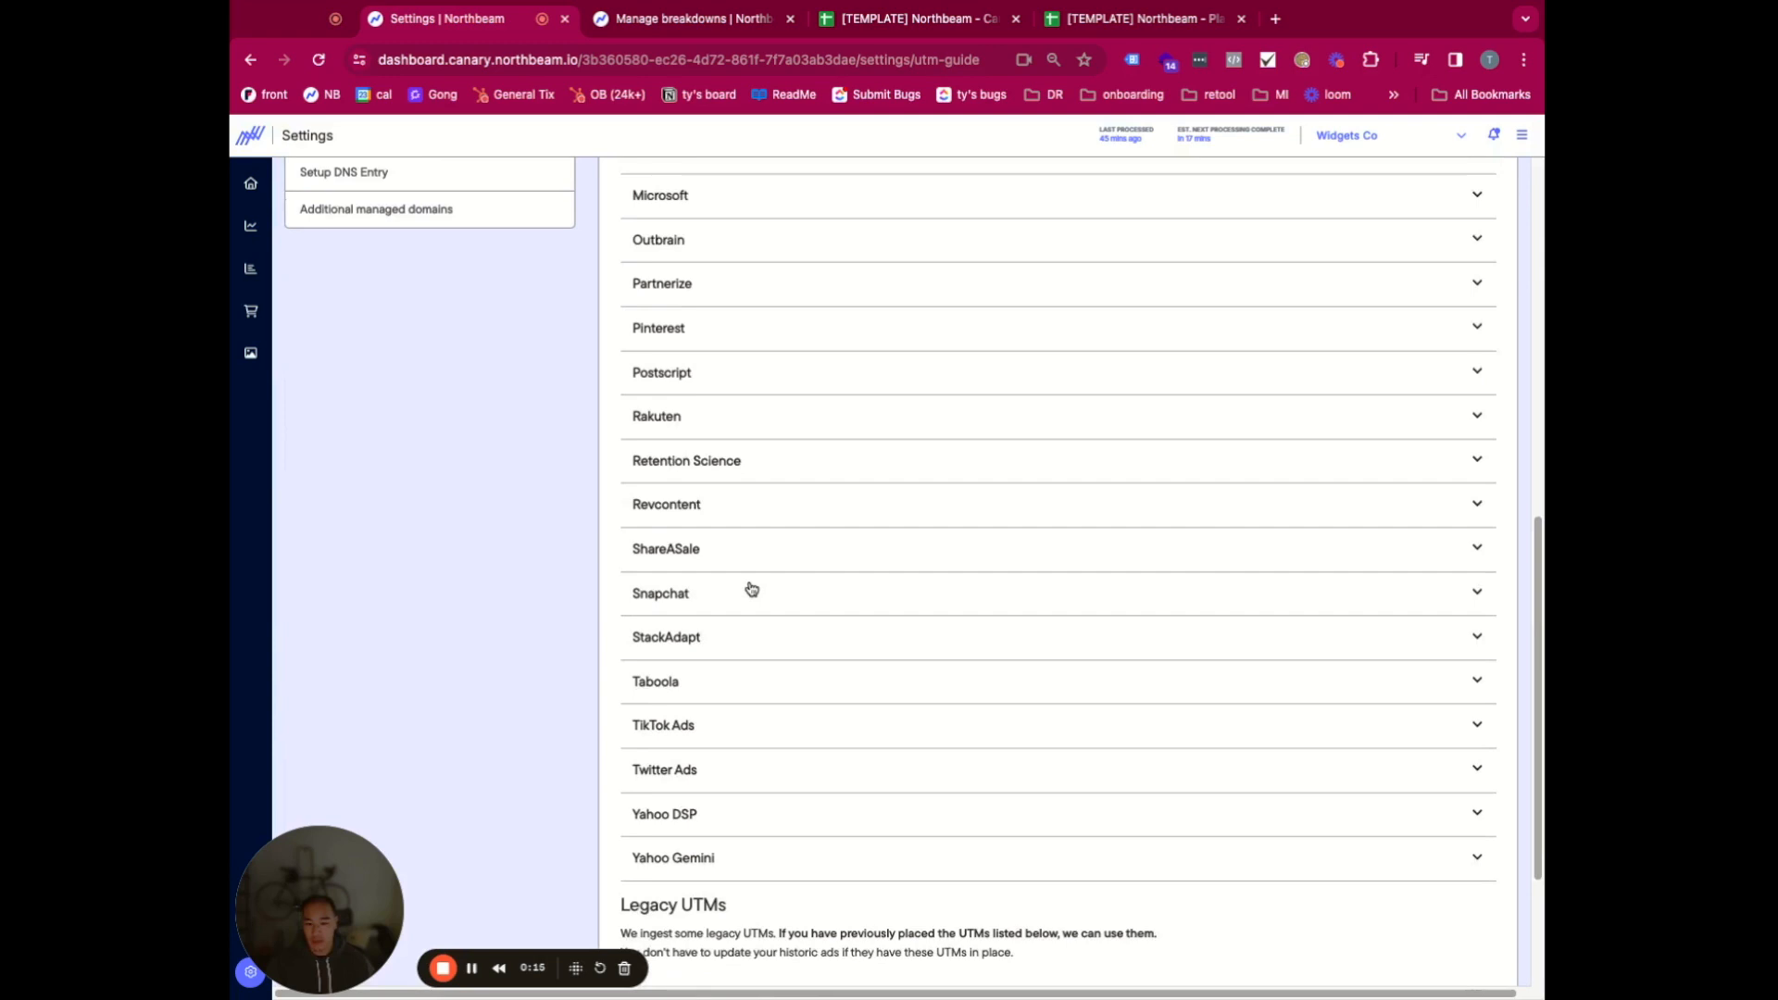
{"action": "left_click", "coordinate": [735, 727]}
{"action": "scroll", "coordinate": [868, 554], "scroll_direction": "down", "scroll_amount": 3}
{"action": "double_click", "coordinate": [970, 509]}
{"action": "left_click", "coordinate": [899, 458]}
{"action": "scroll", "coordinate": [507, 492], "scroll_direction": "up", "scroll_amount": 1}
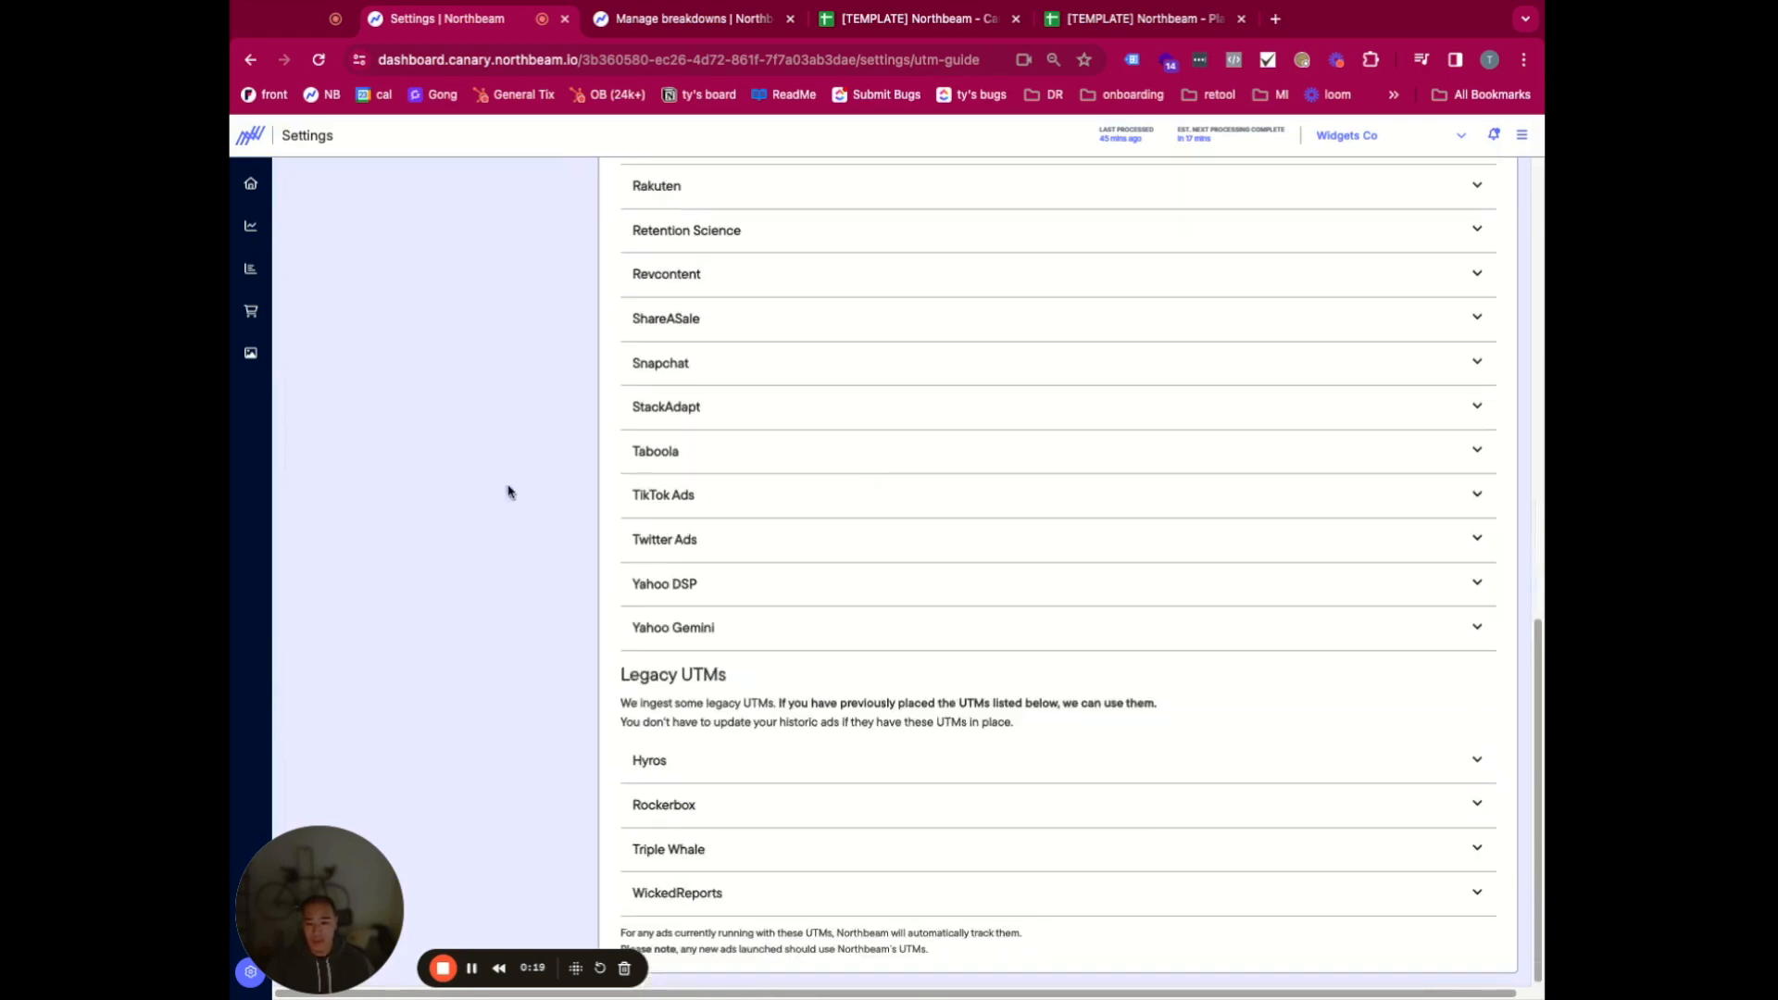
{"action": "left_click", "coordinate": [711, 543]}
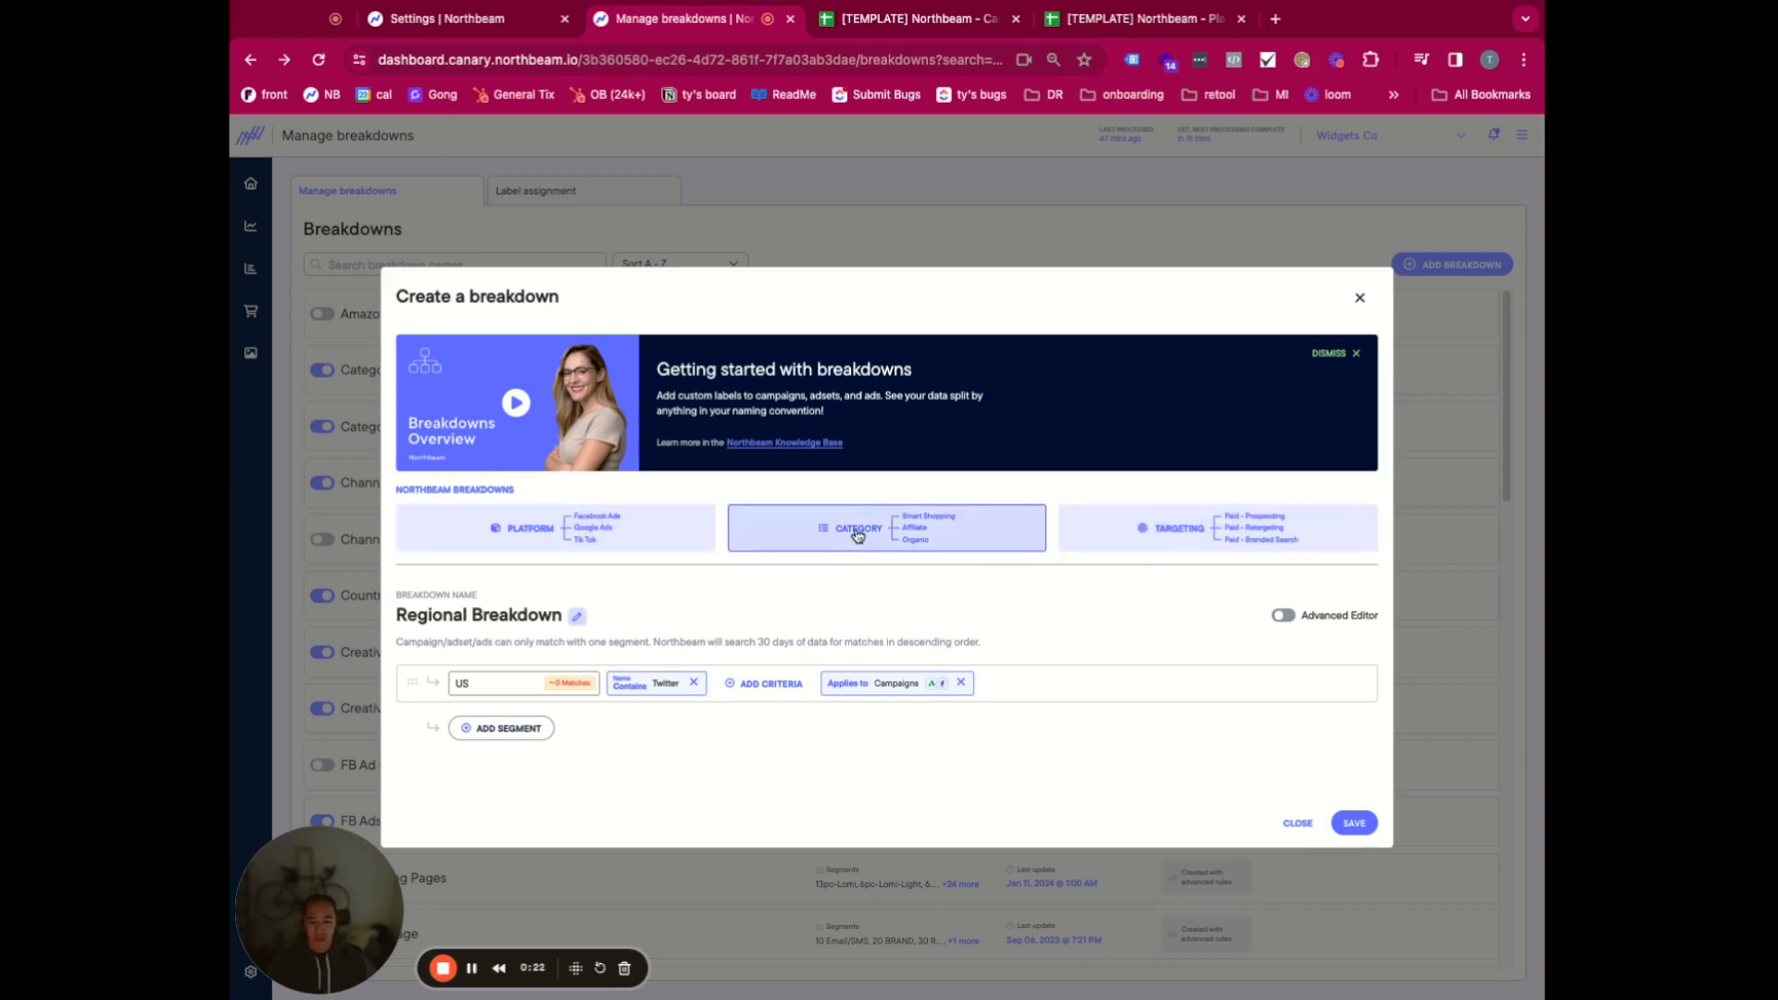
- Base the breakdown on Northbeam's Platform template and add a segment named "Affiliate" at the end of its segment list
{"action": "left_click", "coordinate": [621, 539]}
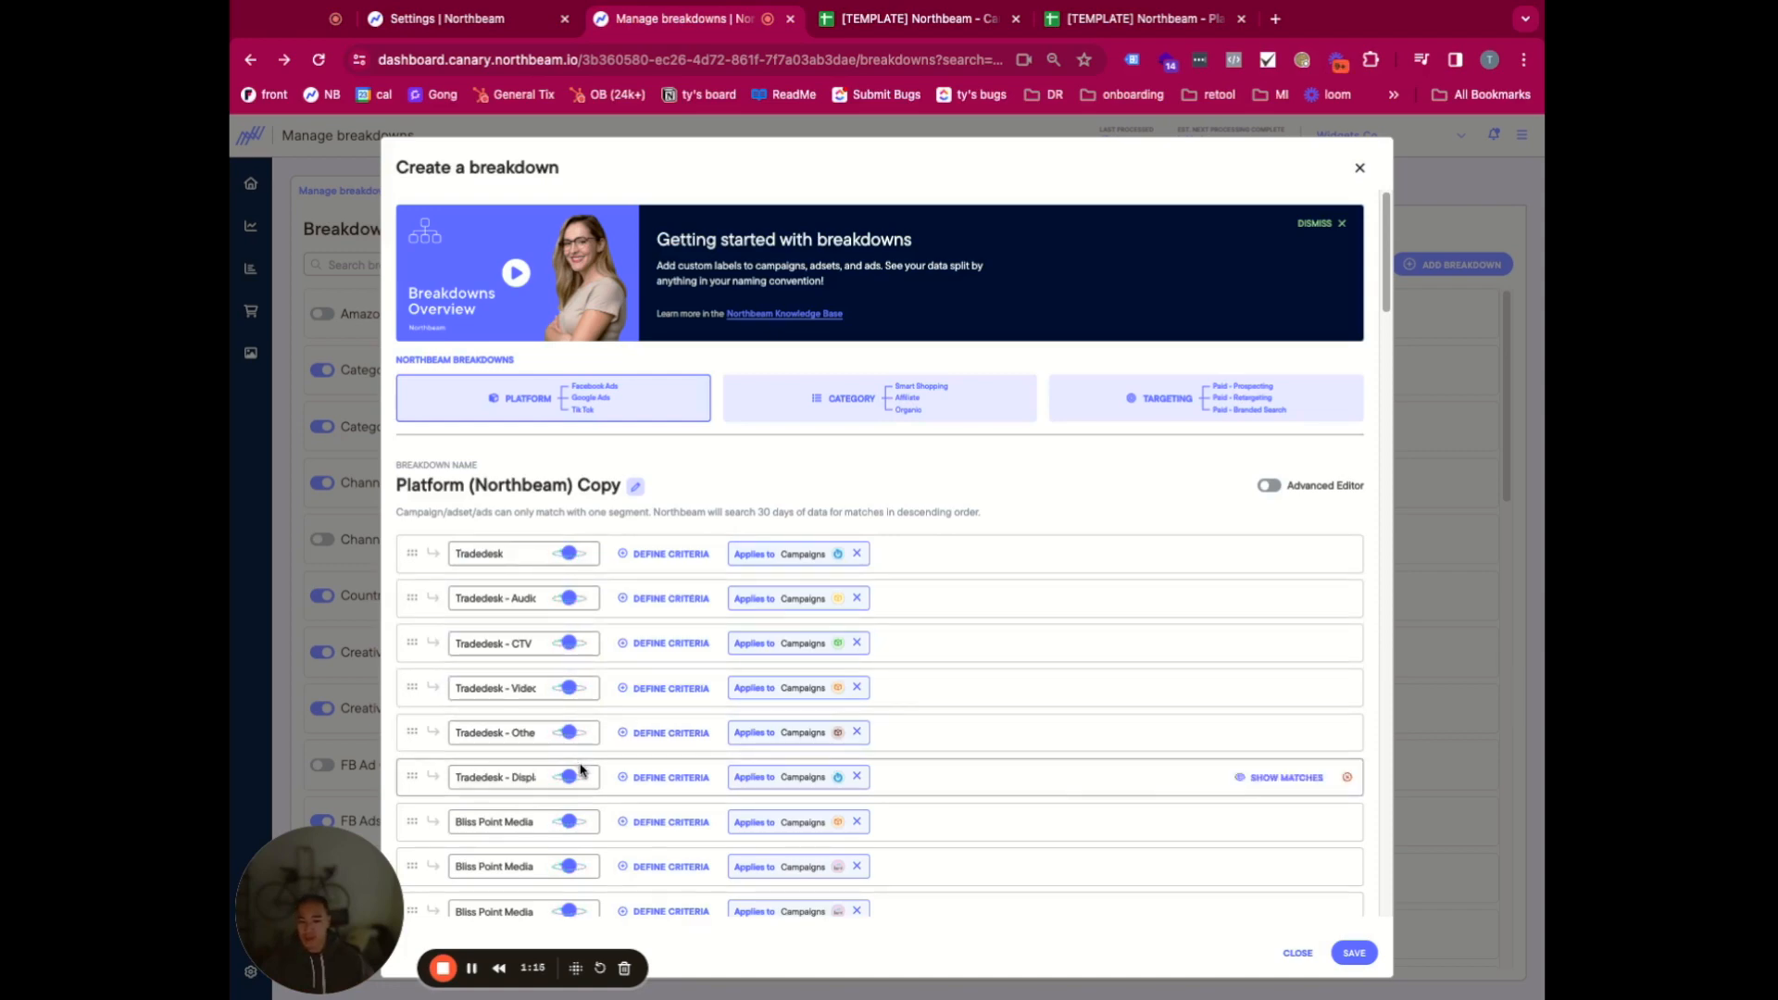
{"action": "scroll", "coordinate": [612, 732], "scroll_direction": "down", "scroll_amount": 20}
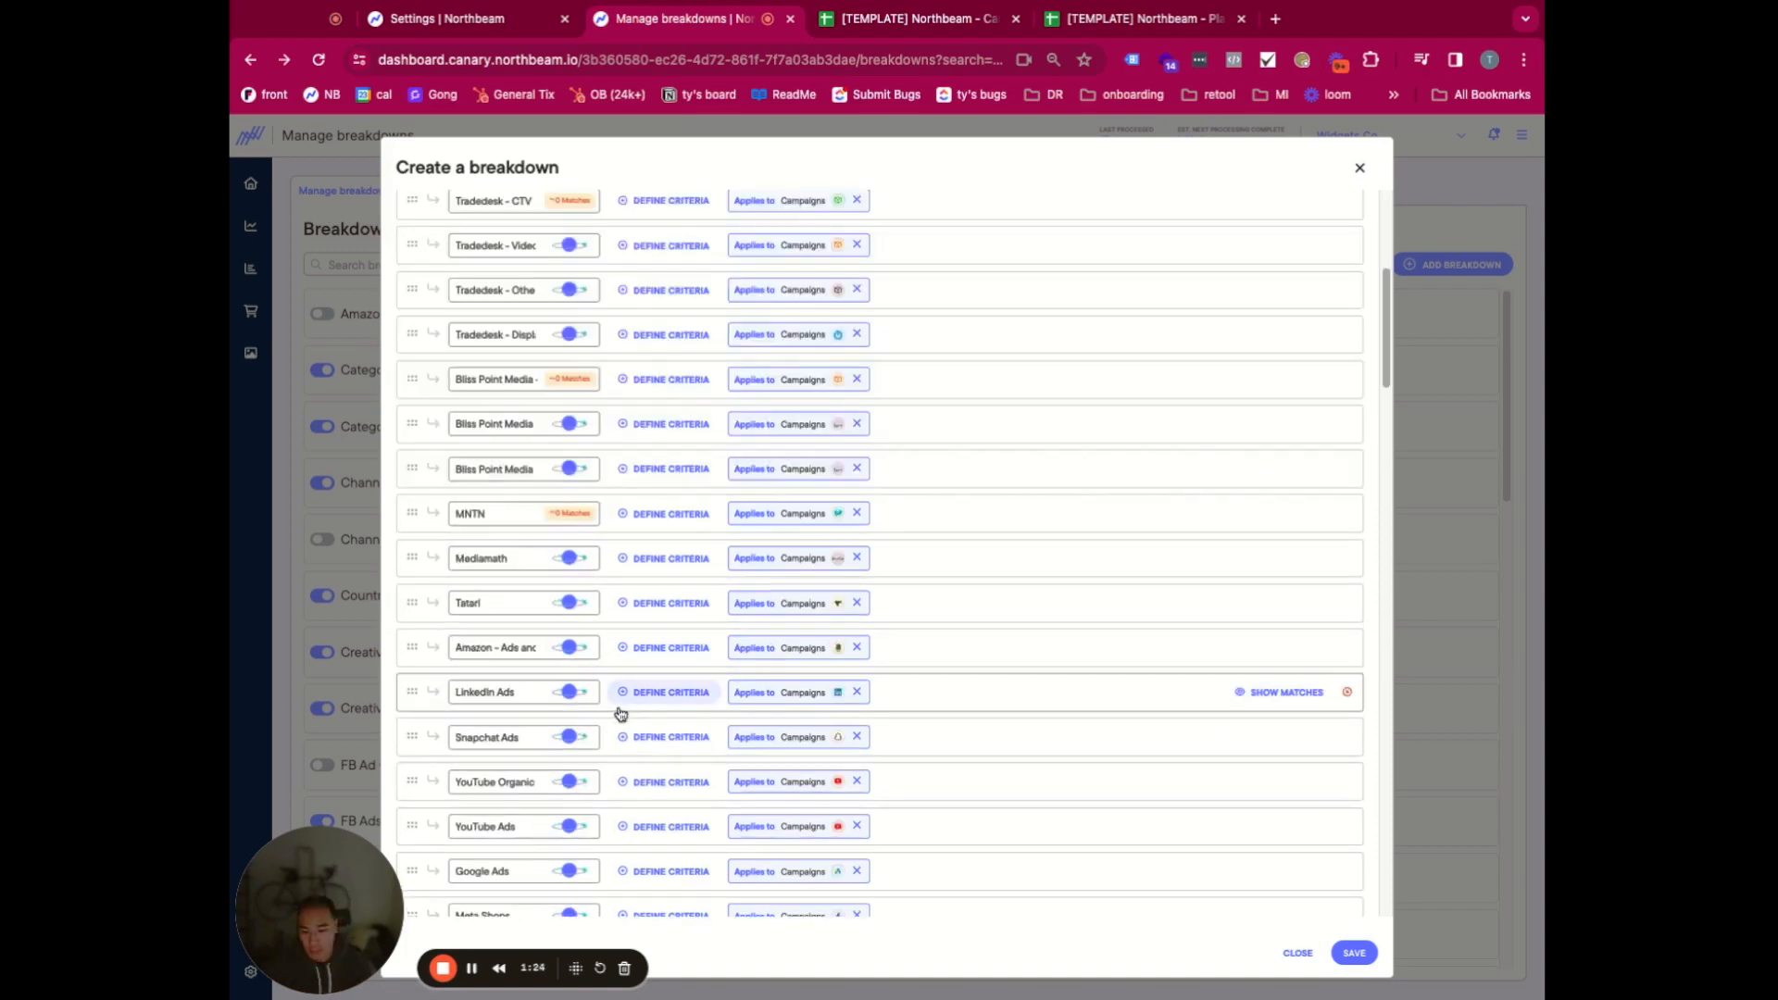
{"action": "scroll", "coordinate": [628, 726], "scroll_direction": "down", "scroll_amount": 15}
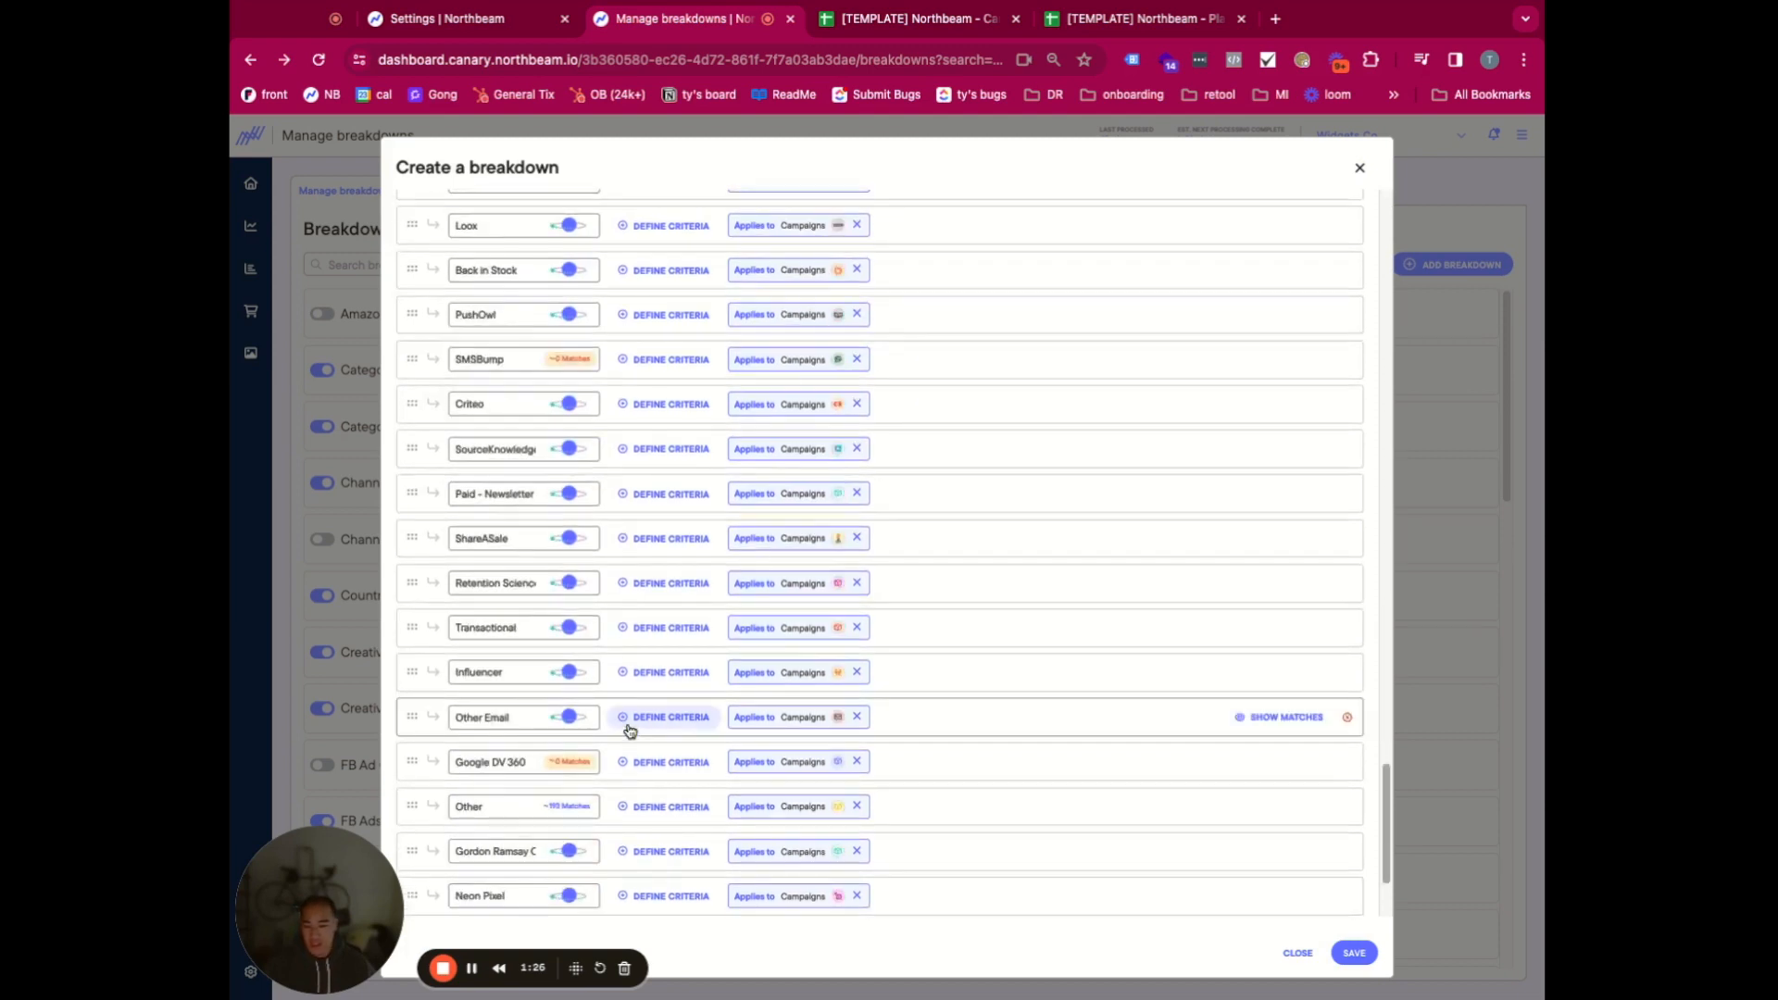
{"action": "scroll", "coordinate": [641, 720], "scroll_direction": "up", "scroll_amount": 1}
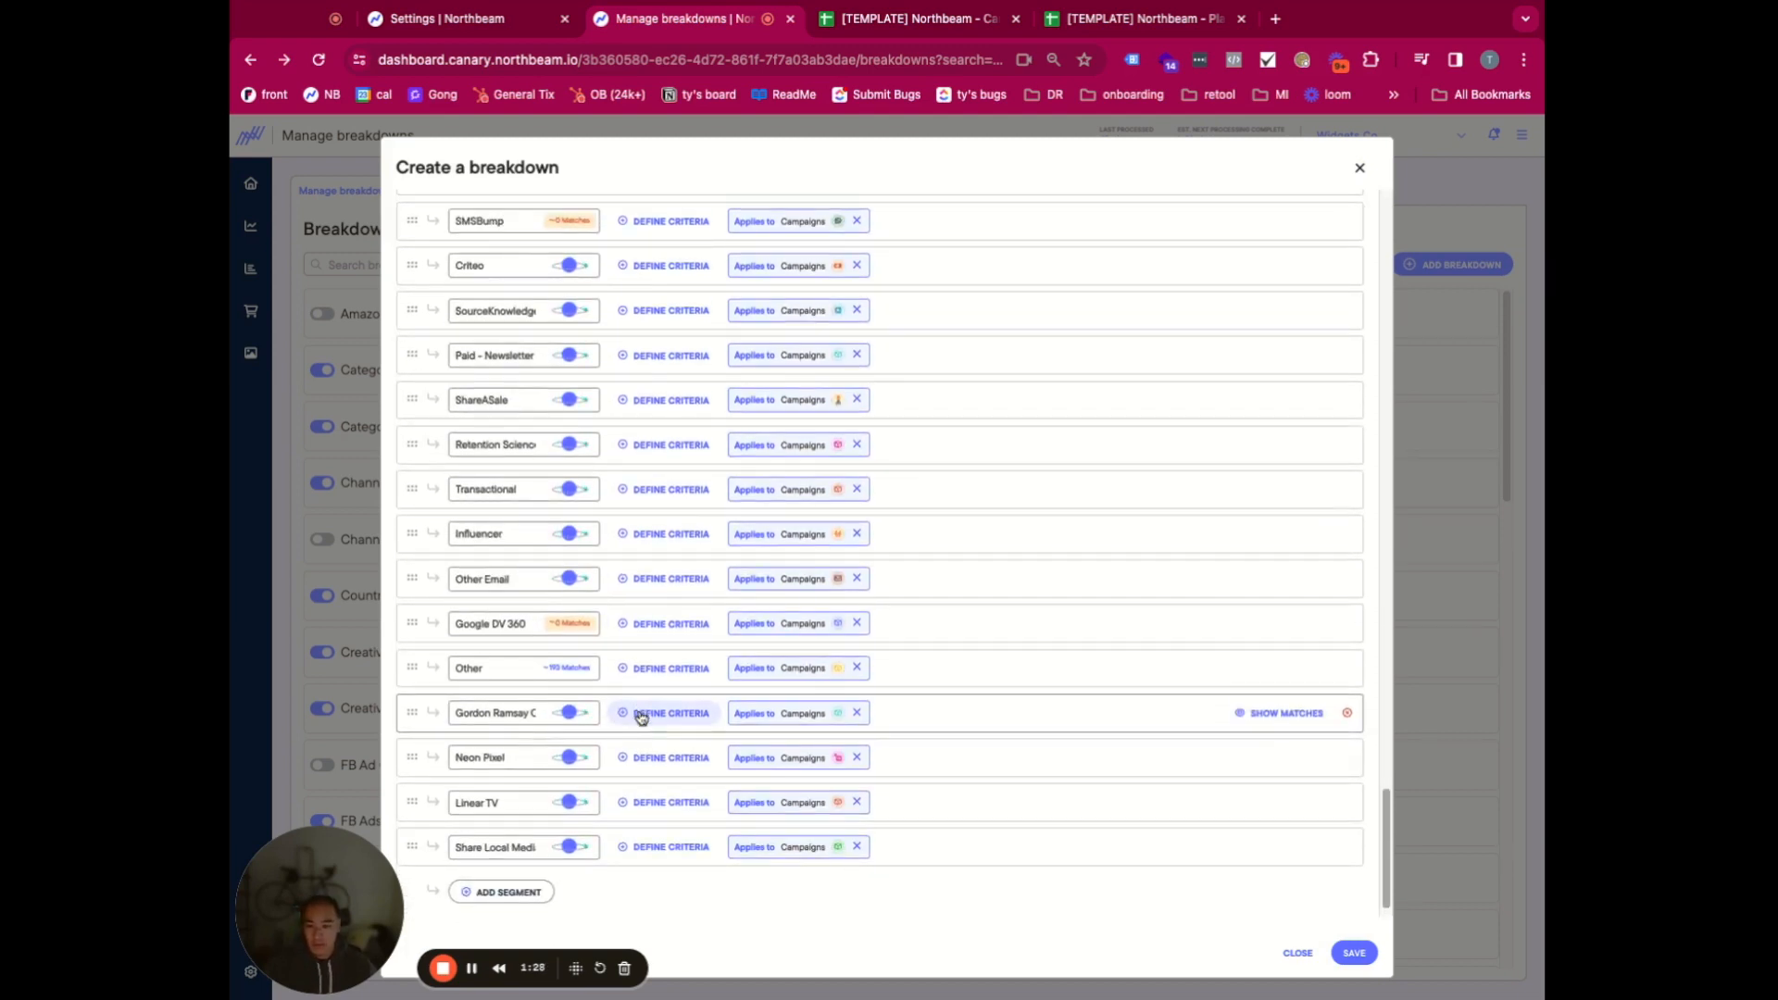
{"action": "left_click", "coordinate": [498, 895]}
{"action": "type", "text": "A"}
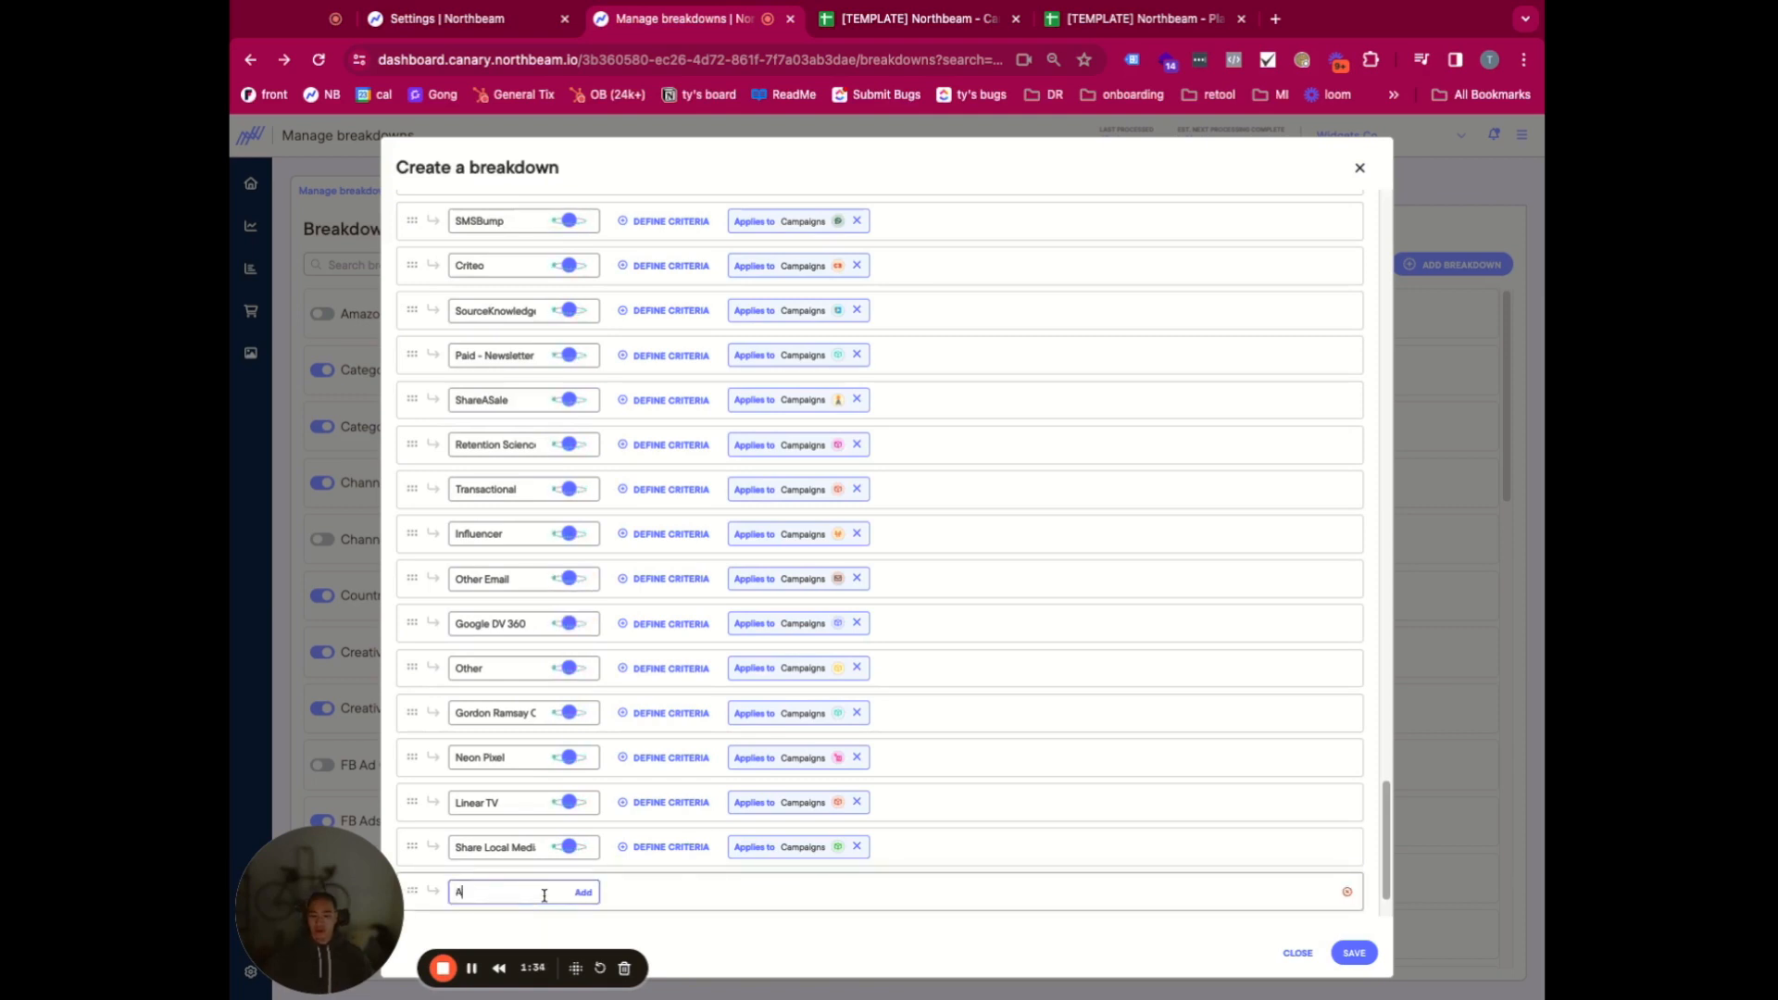
{"action": "type", "text": "ffiliate"}
{"action": "key", "text": "Return"}
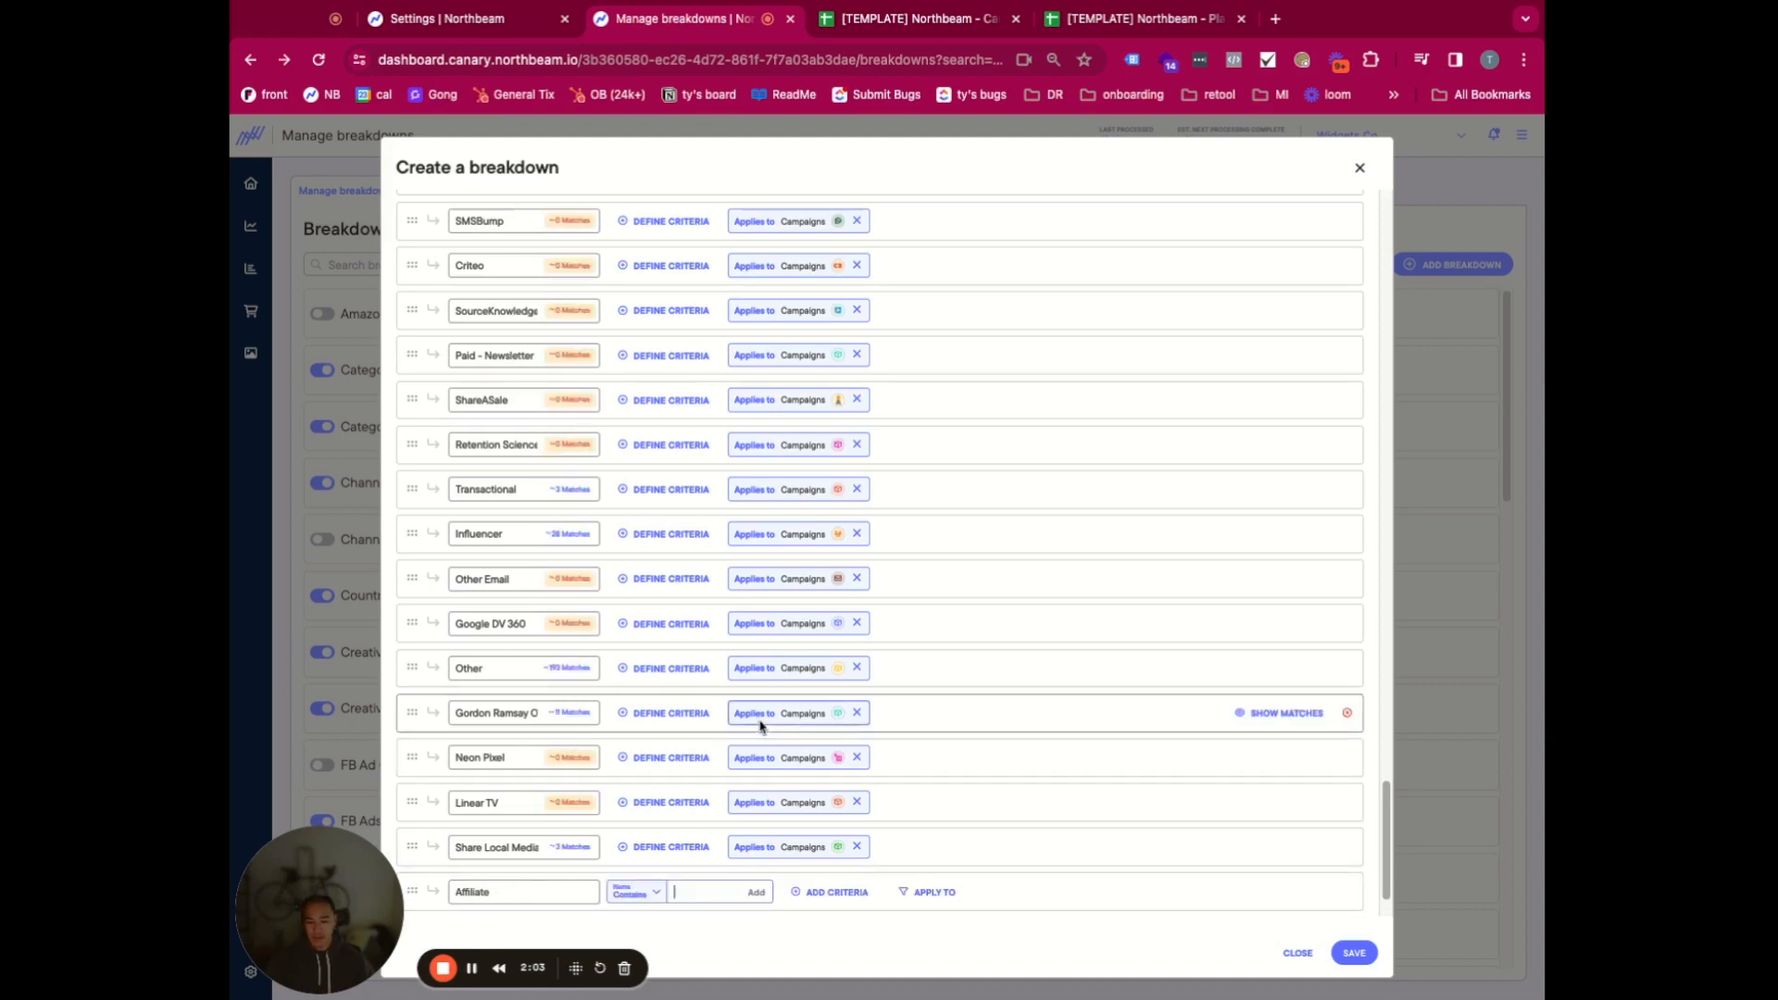
- Give the Affiliate segment a criterion matching utm_source that contains "affiliate"
{"action": "left_click", "coordinate": [646, 903]}
{"action": "left_click", "coordinate": [663, 637]}
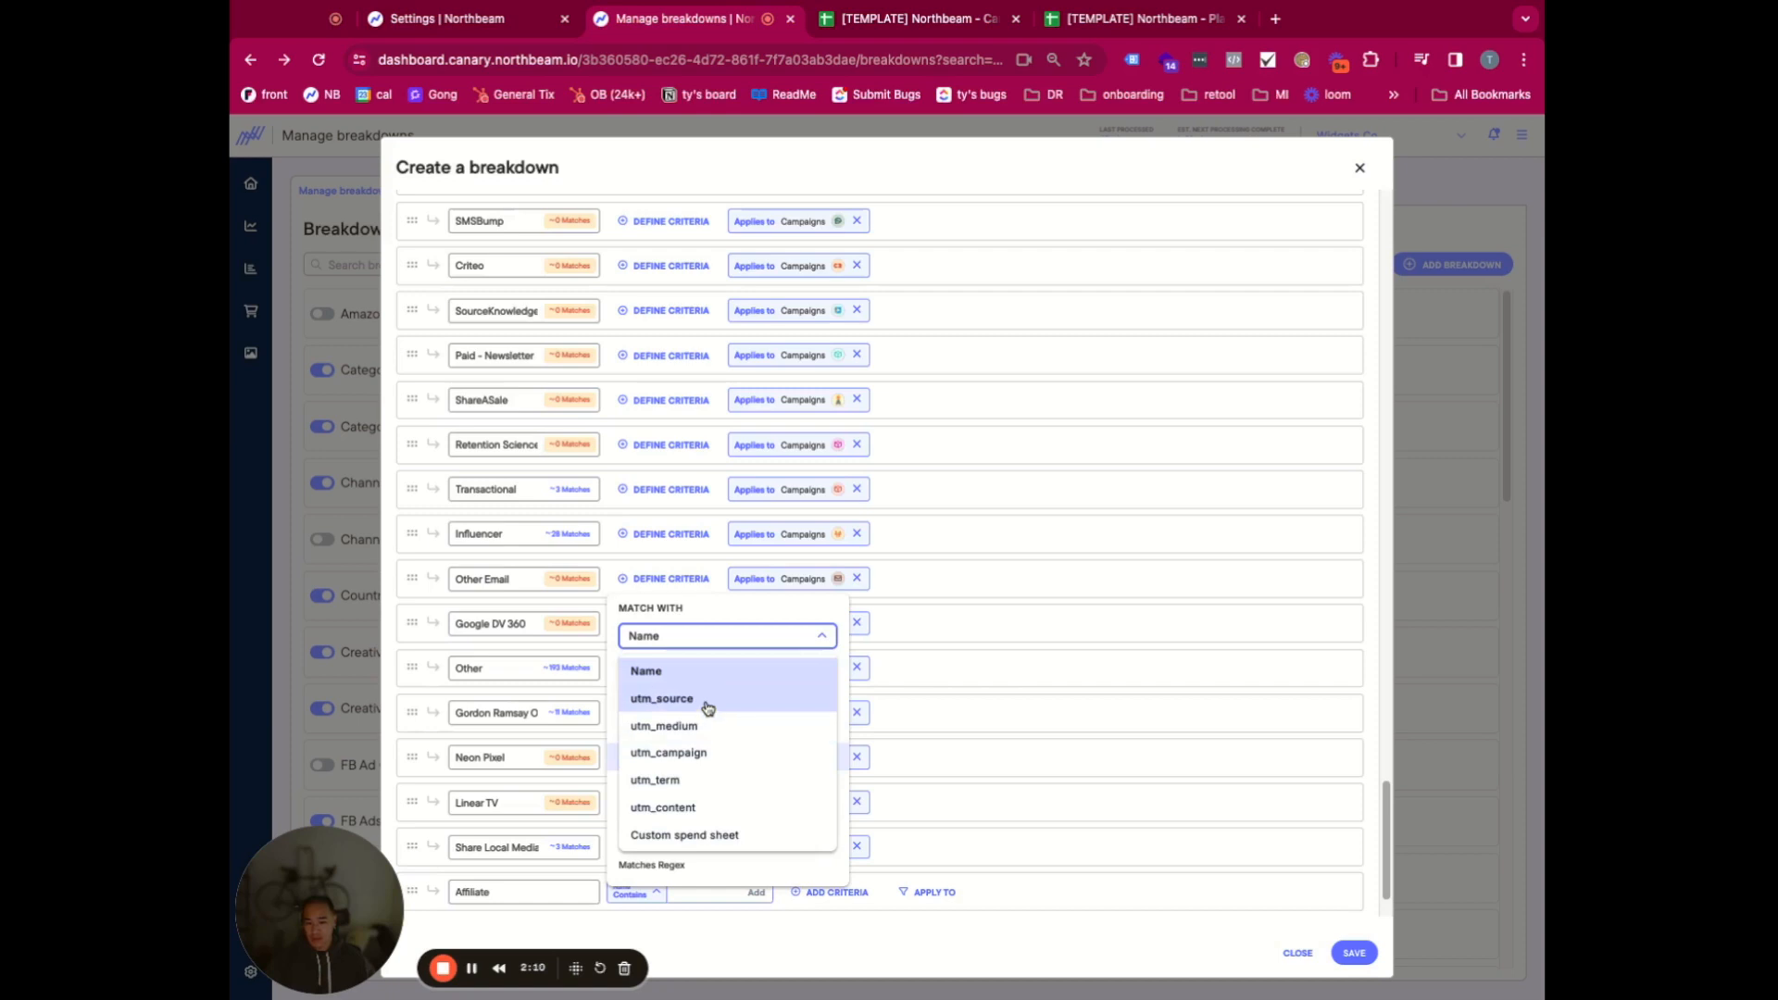
{"action": "left_click", "coordinate": [708, 704]}
{"action": "left_click", "coordinate": [701, 892]}
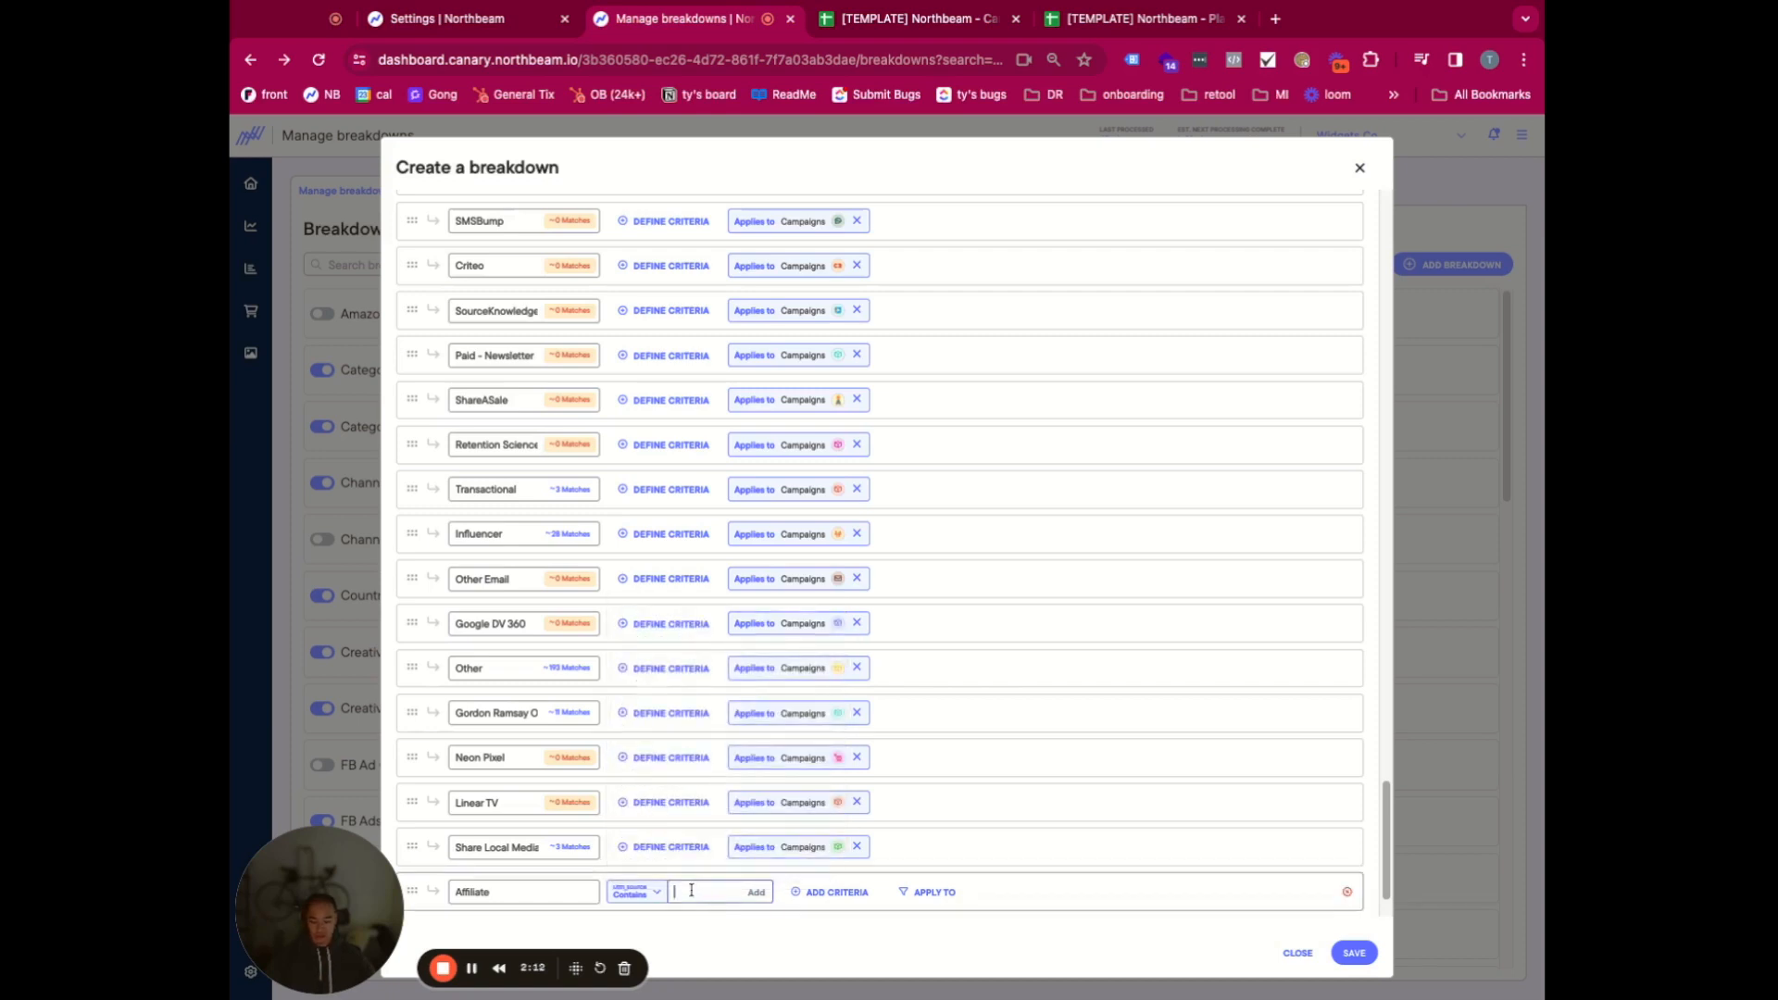
{"action": "type", "text": "affiliate"}
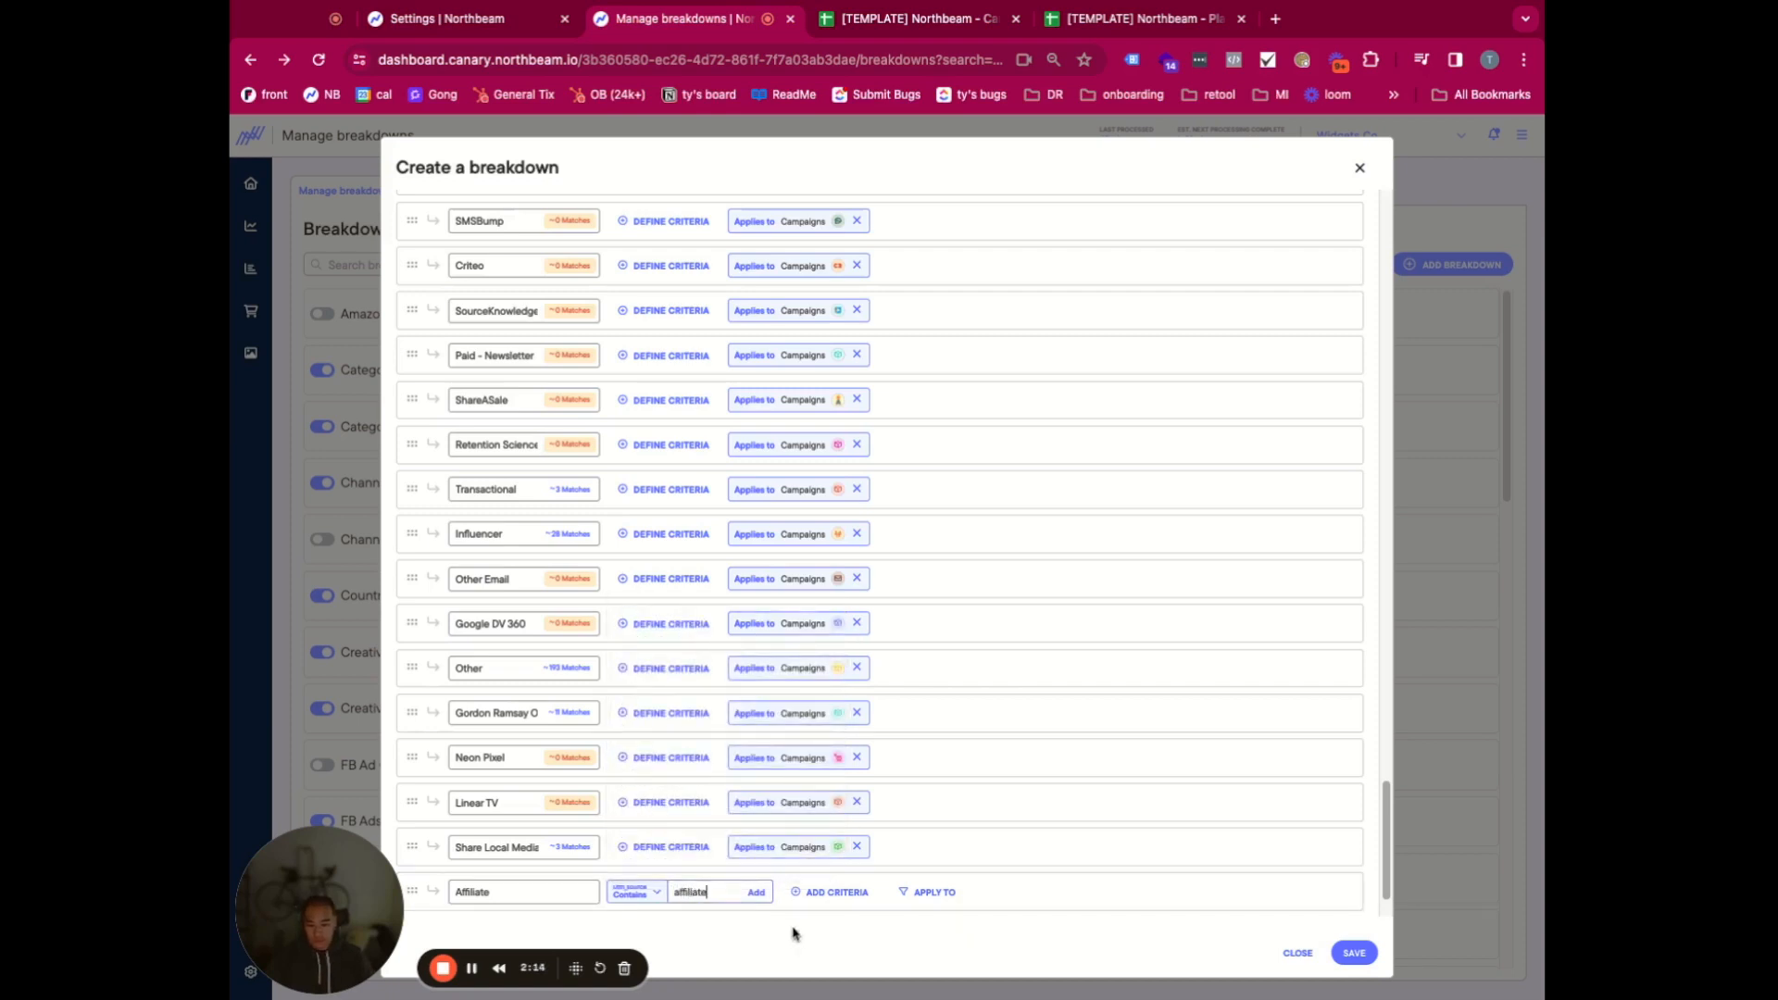
{"action": "key", "text": "Return"}
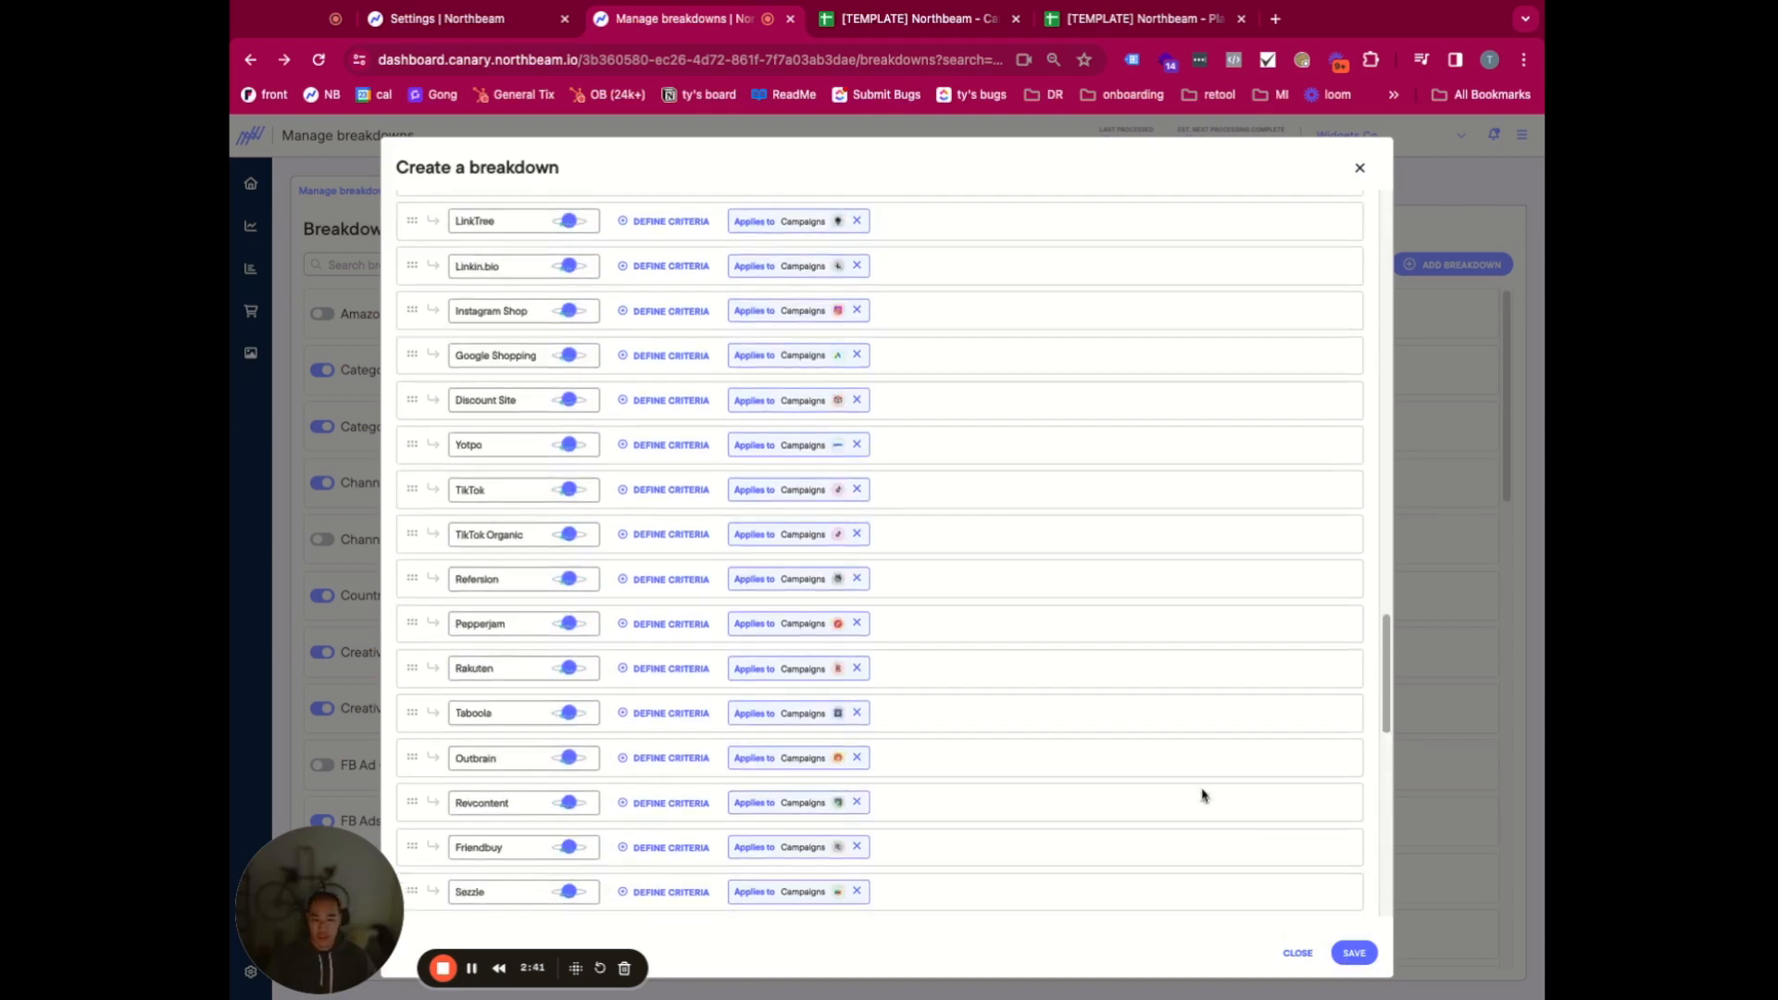
- Rename the copied platform breakdown as "Platform New"
{"action": "scroll", "coordinate": [1202, 794], "scroll_direction": "up", "scroll_amount": 15}
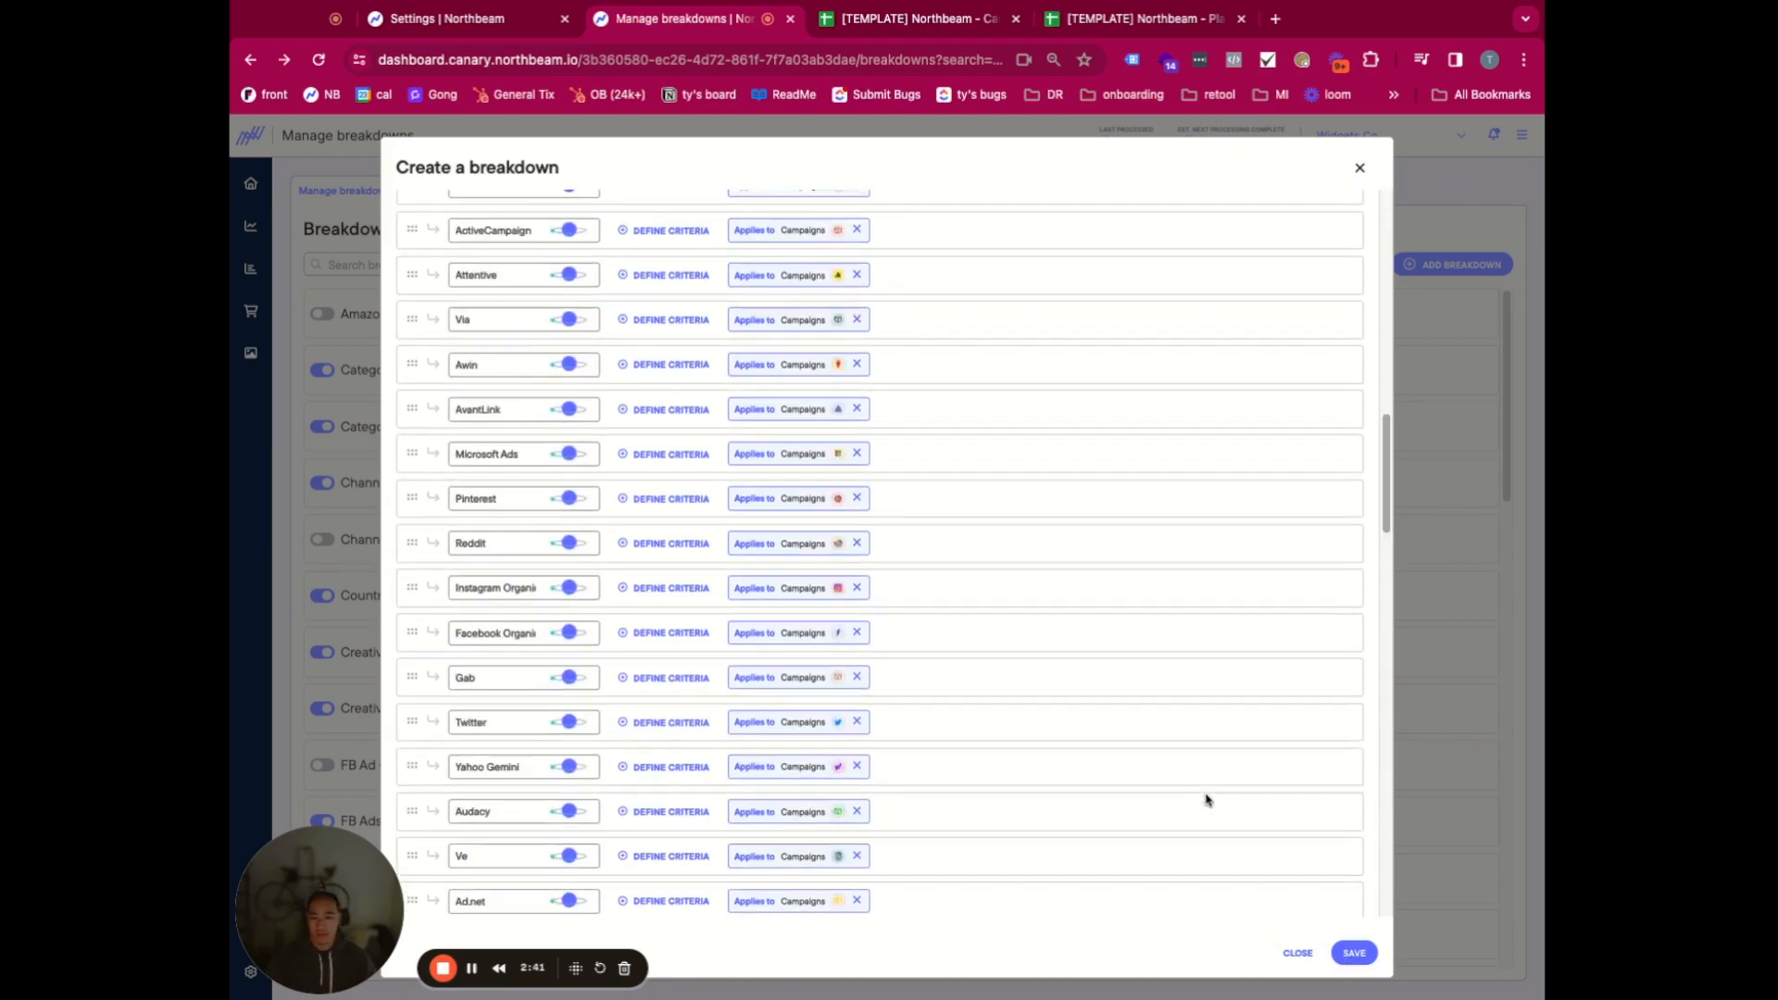
{"action": "left_click", "coordinate": [635, 486]}
{"action": "type", "text": "Platfo"}
{"action": "type", "text": "rm New"}
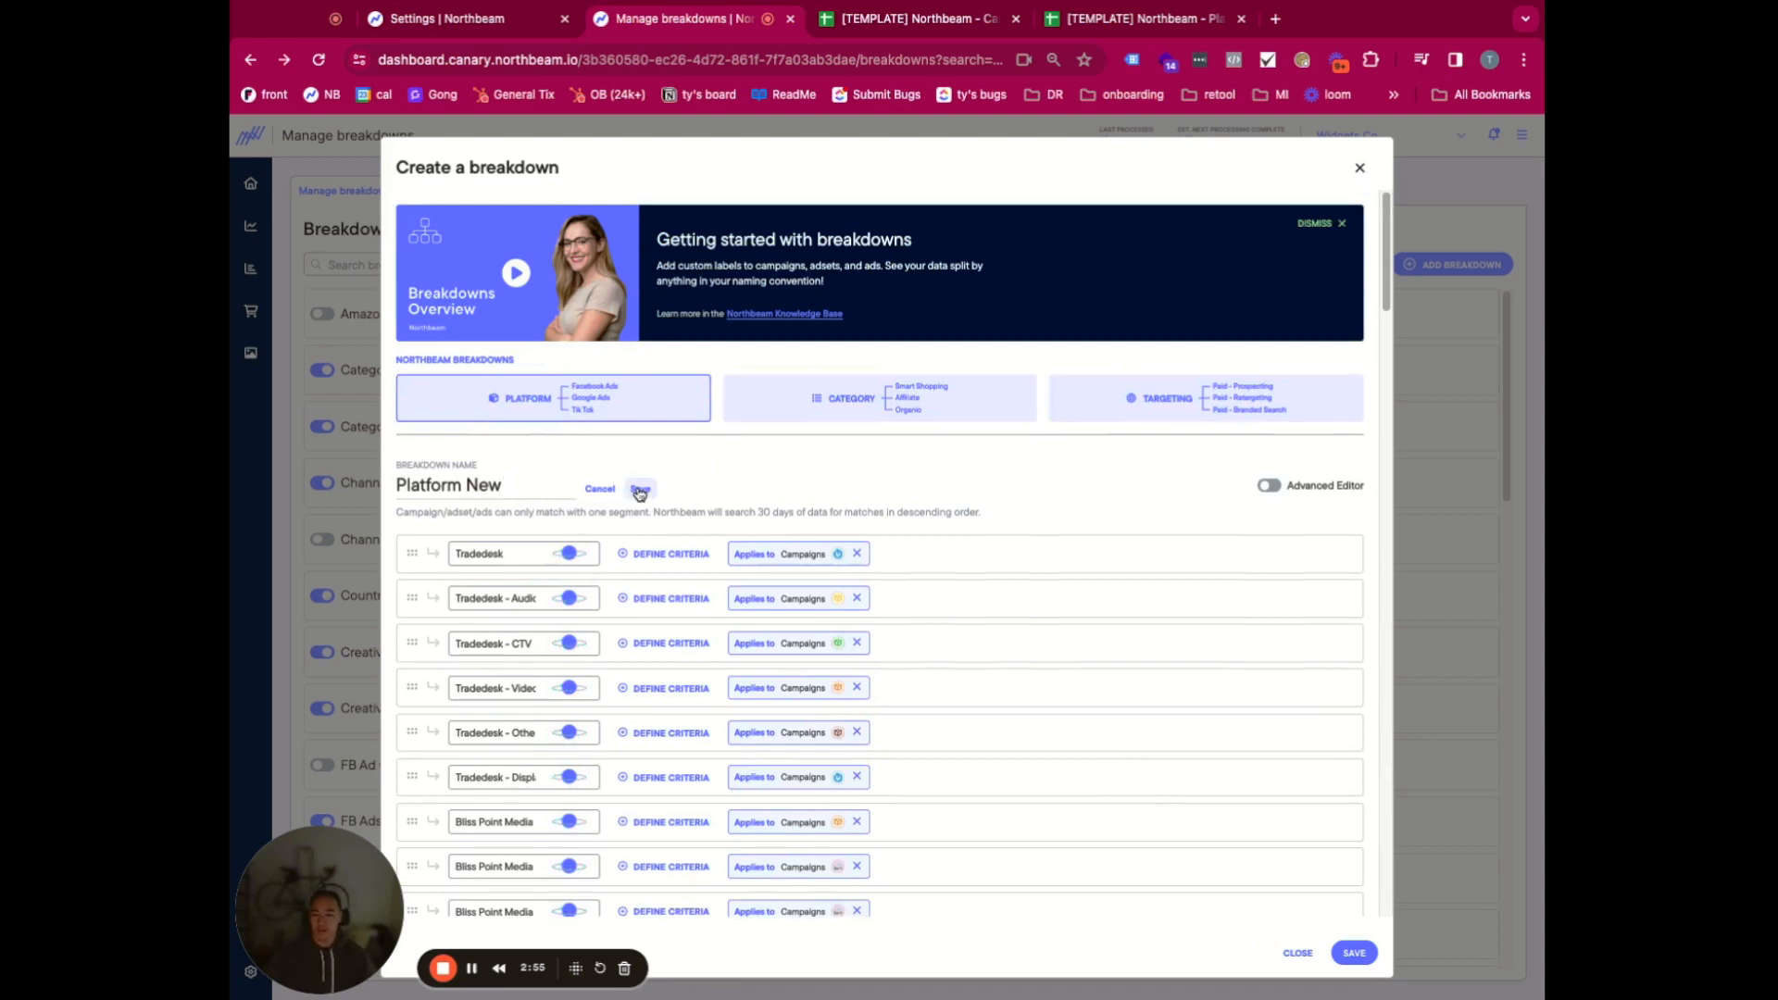
{"action": "key", "text": "Return"}
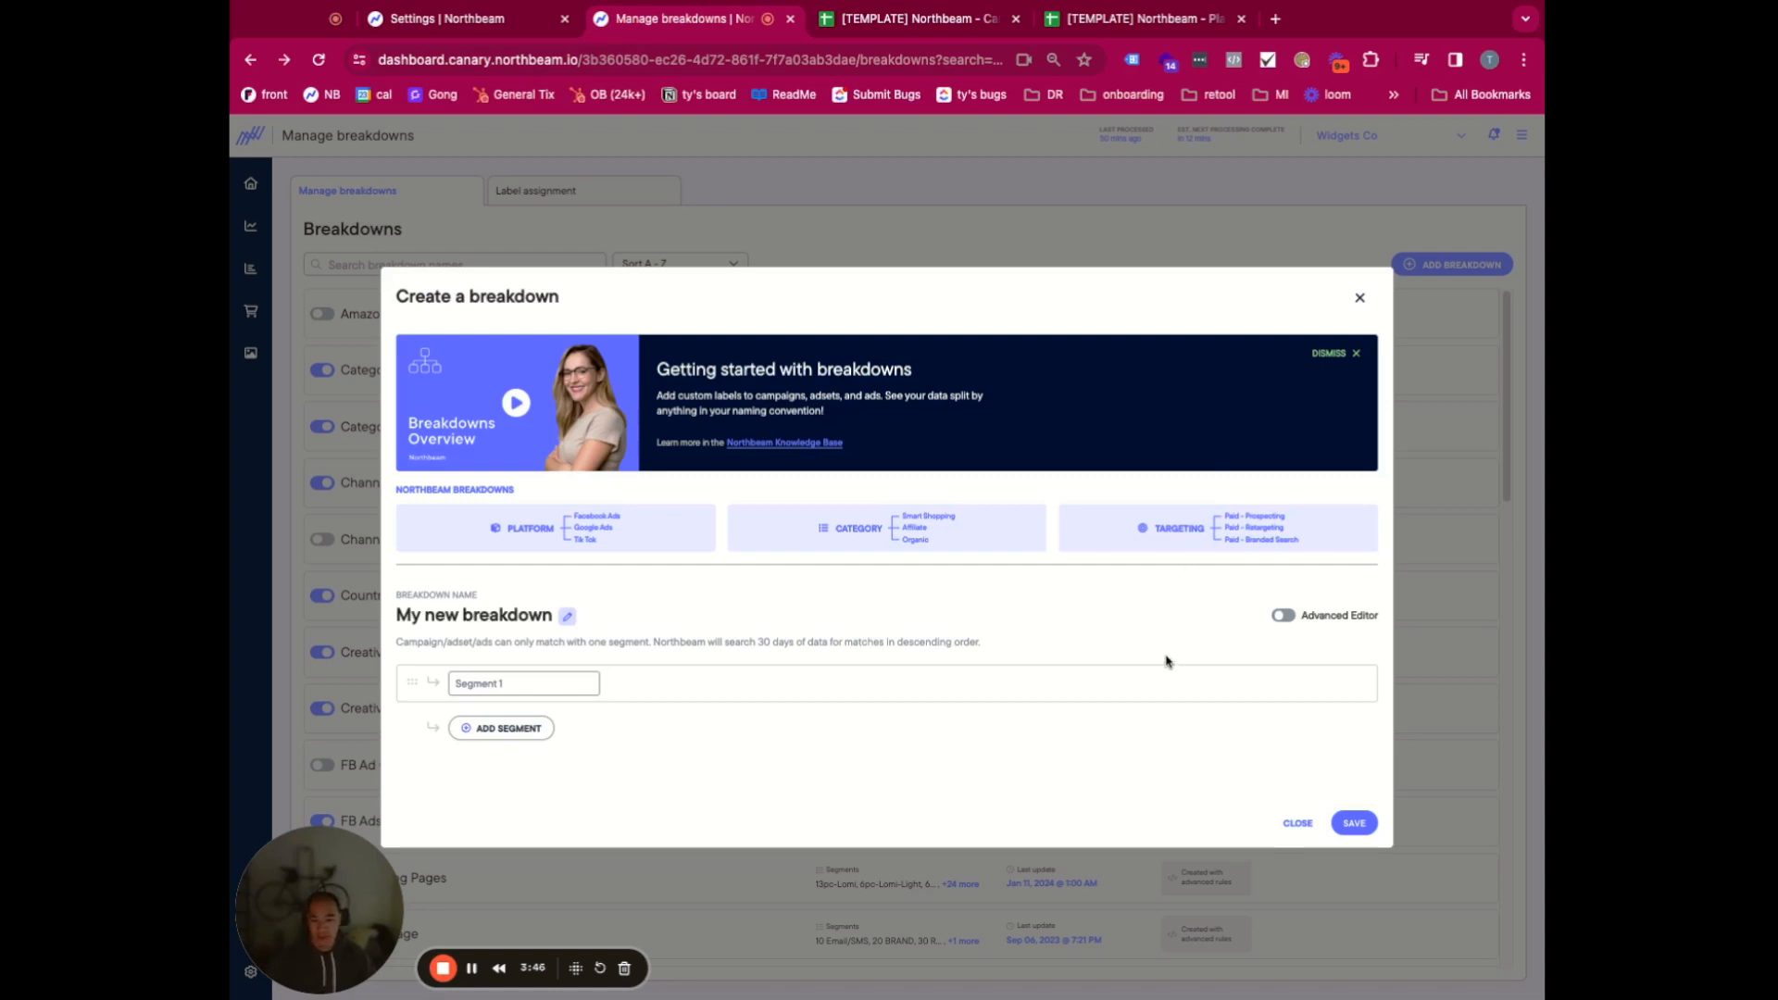
- Switch the new breakdown to the advanced editor and start a segment with the rule name "US and UK" at Campaign level
{"action": "left_click", "coordinate": [1284, 616]}
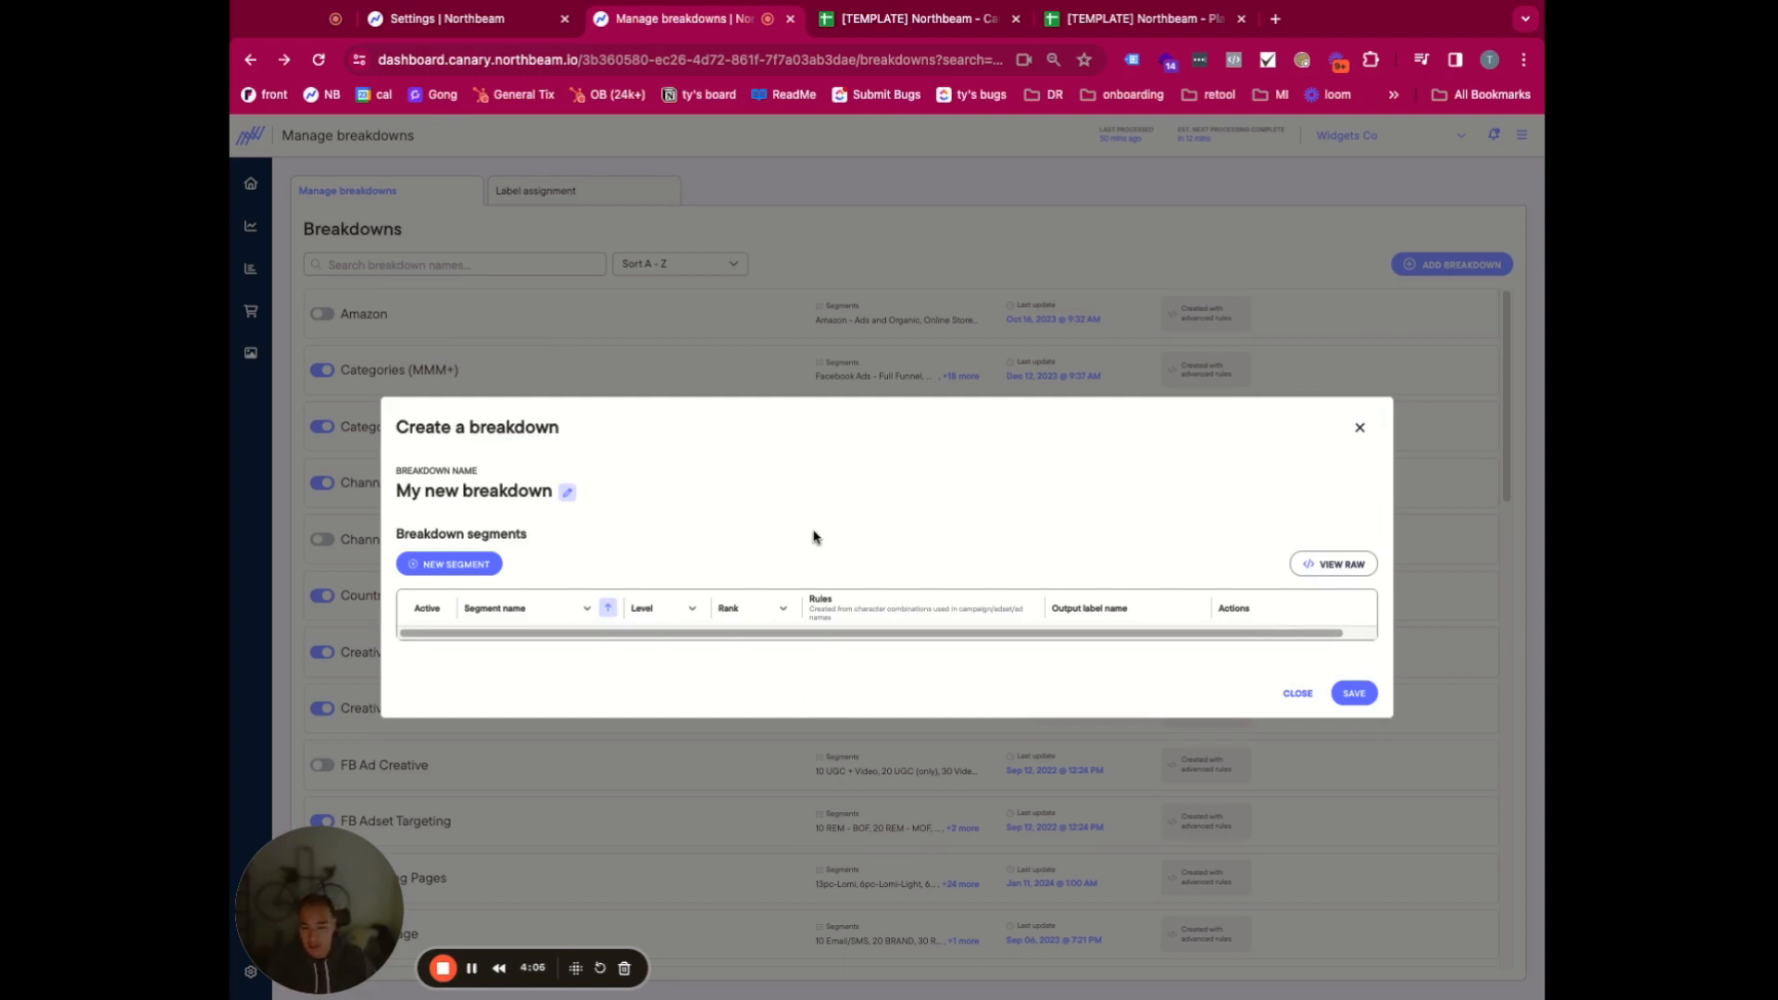
{"action": "left_click", "coordinate": [481, 566]}
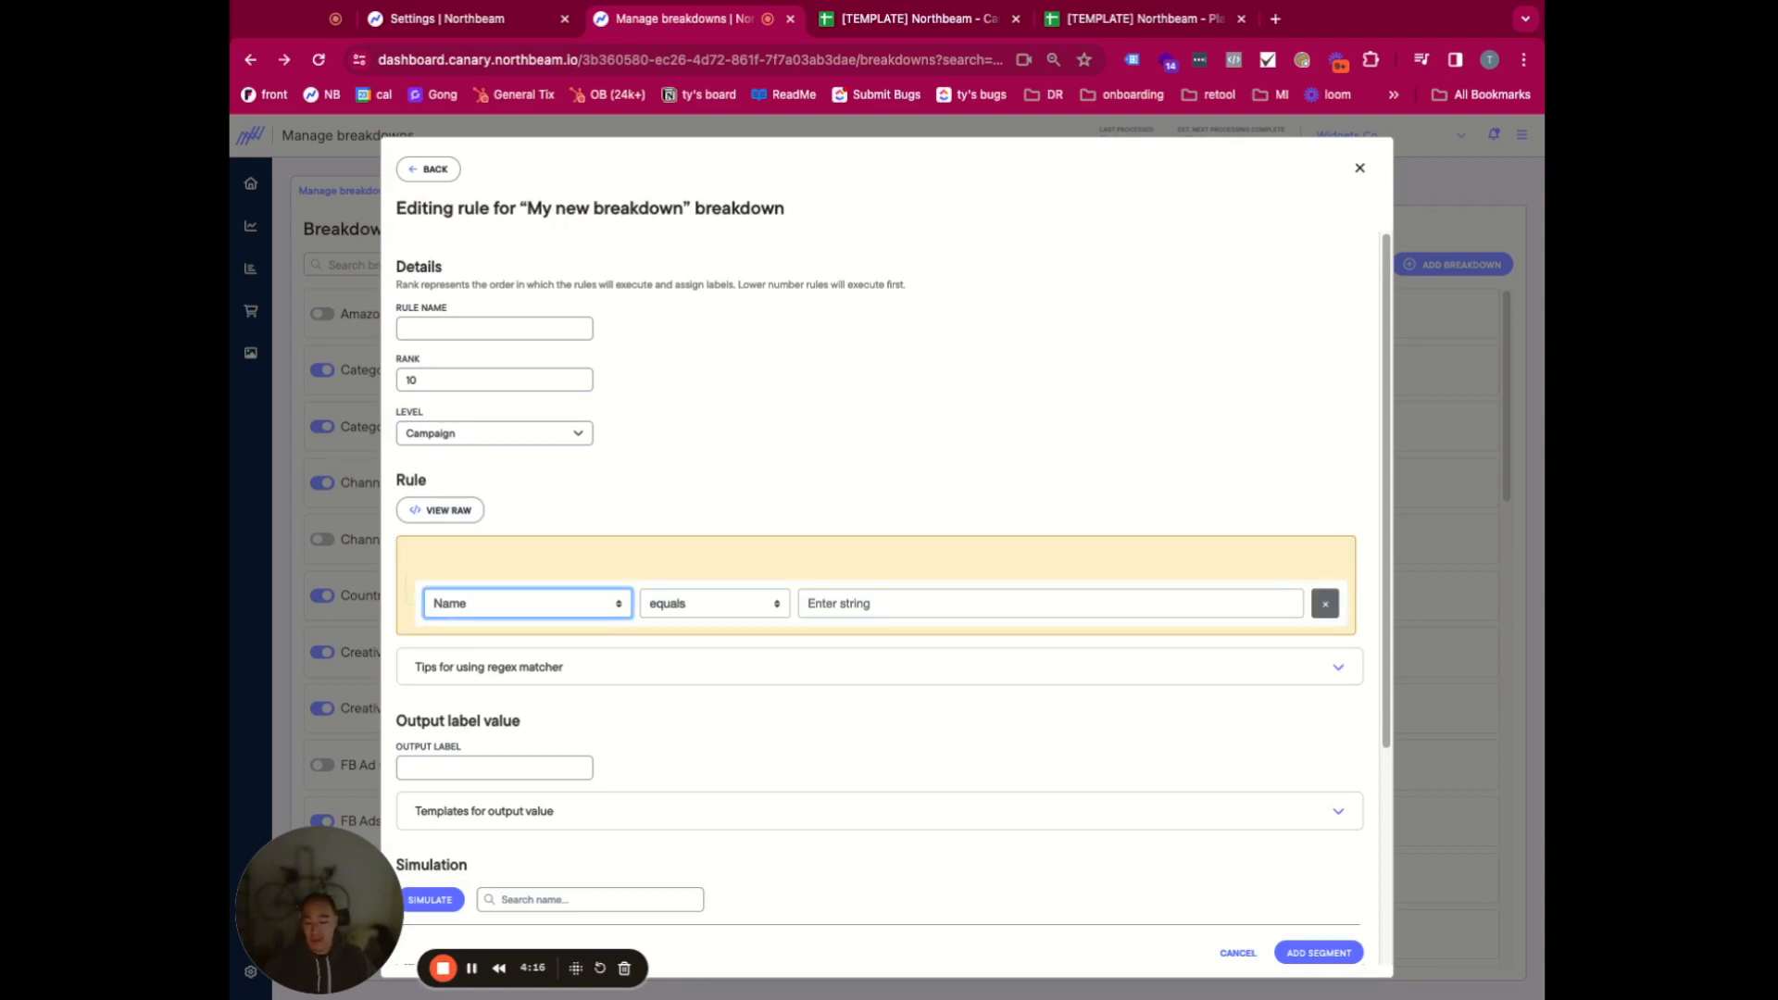
{"action": "left_click", "coordinate": [495, 329]}
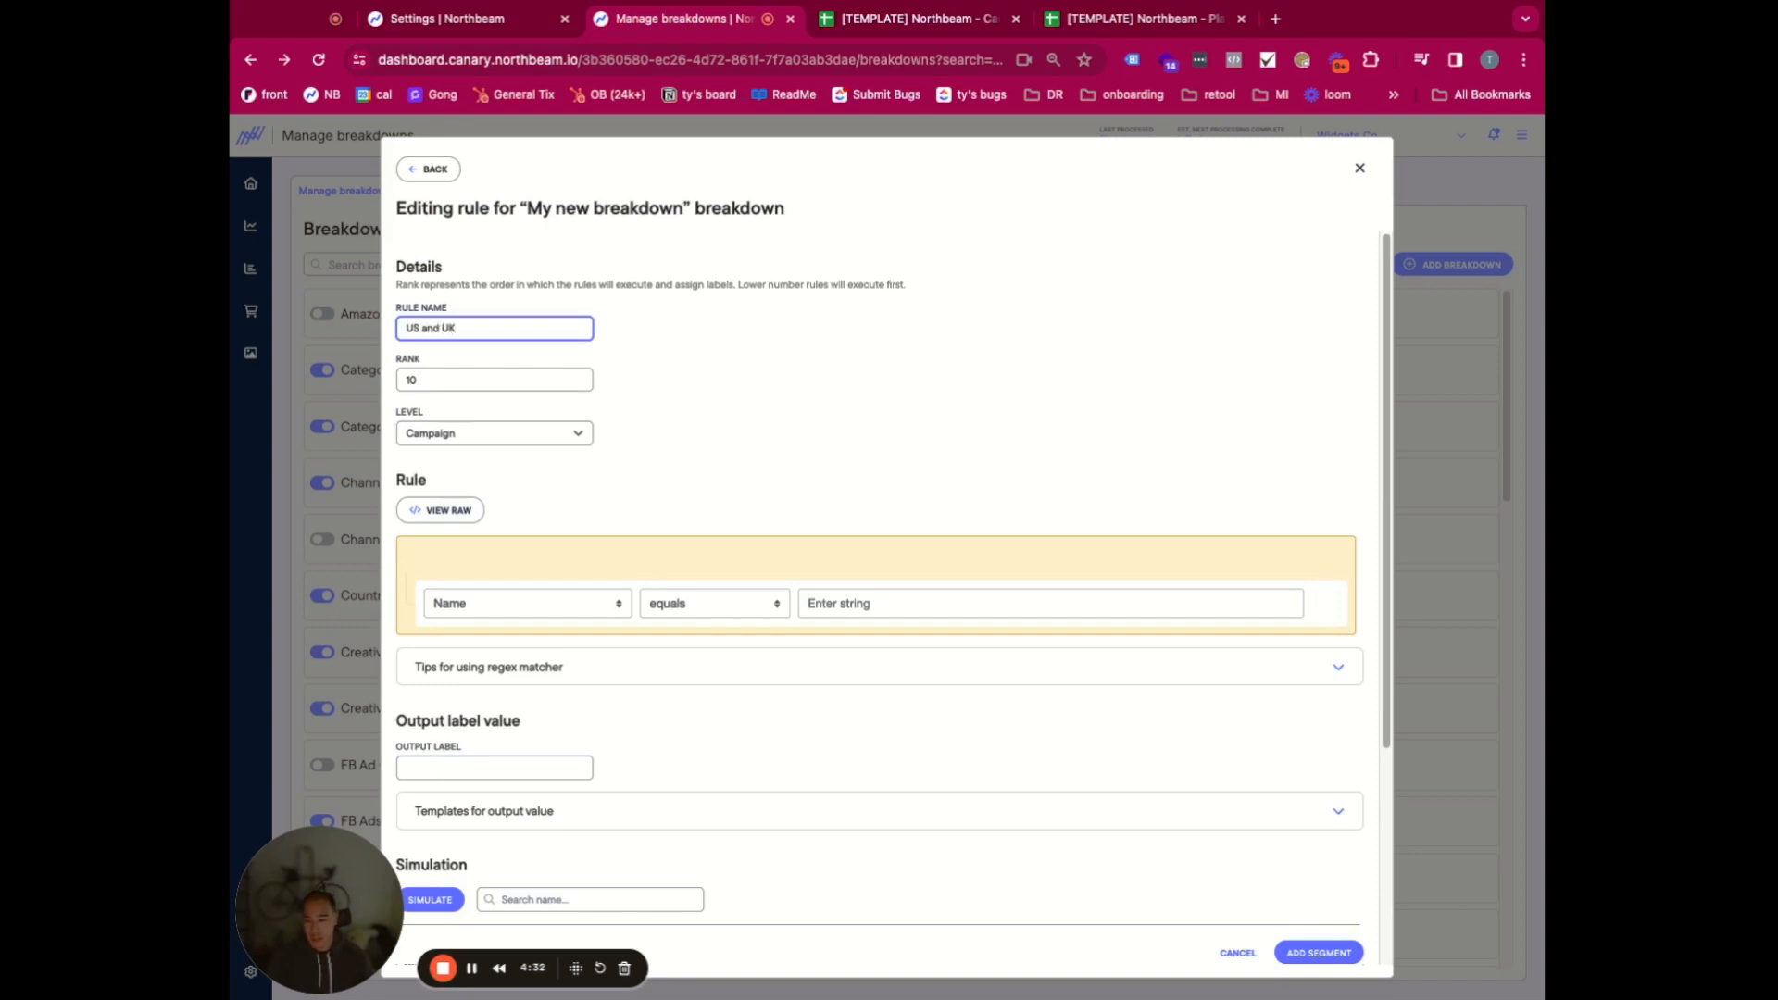
{"action": "left_click", "coordinate": [514, 379]}
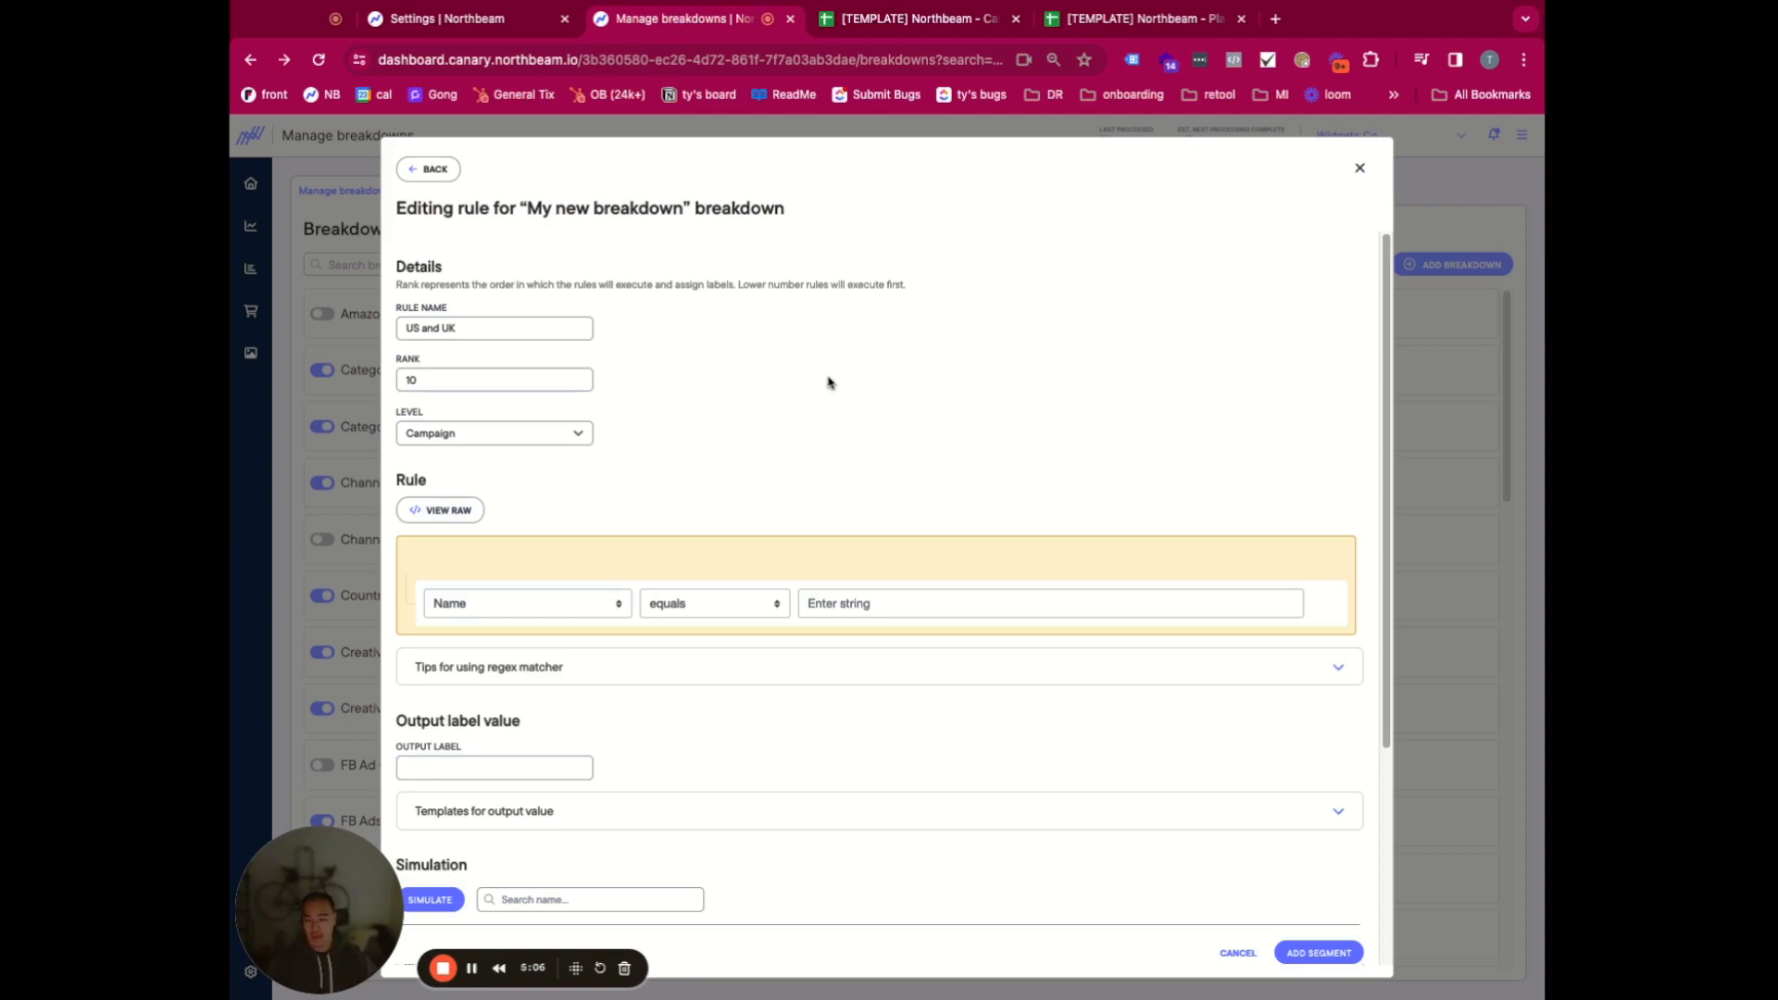
{"action": "left_click", "coordinate": [574, 437]}
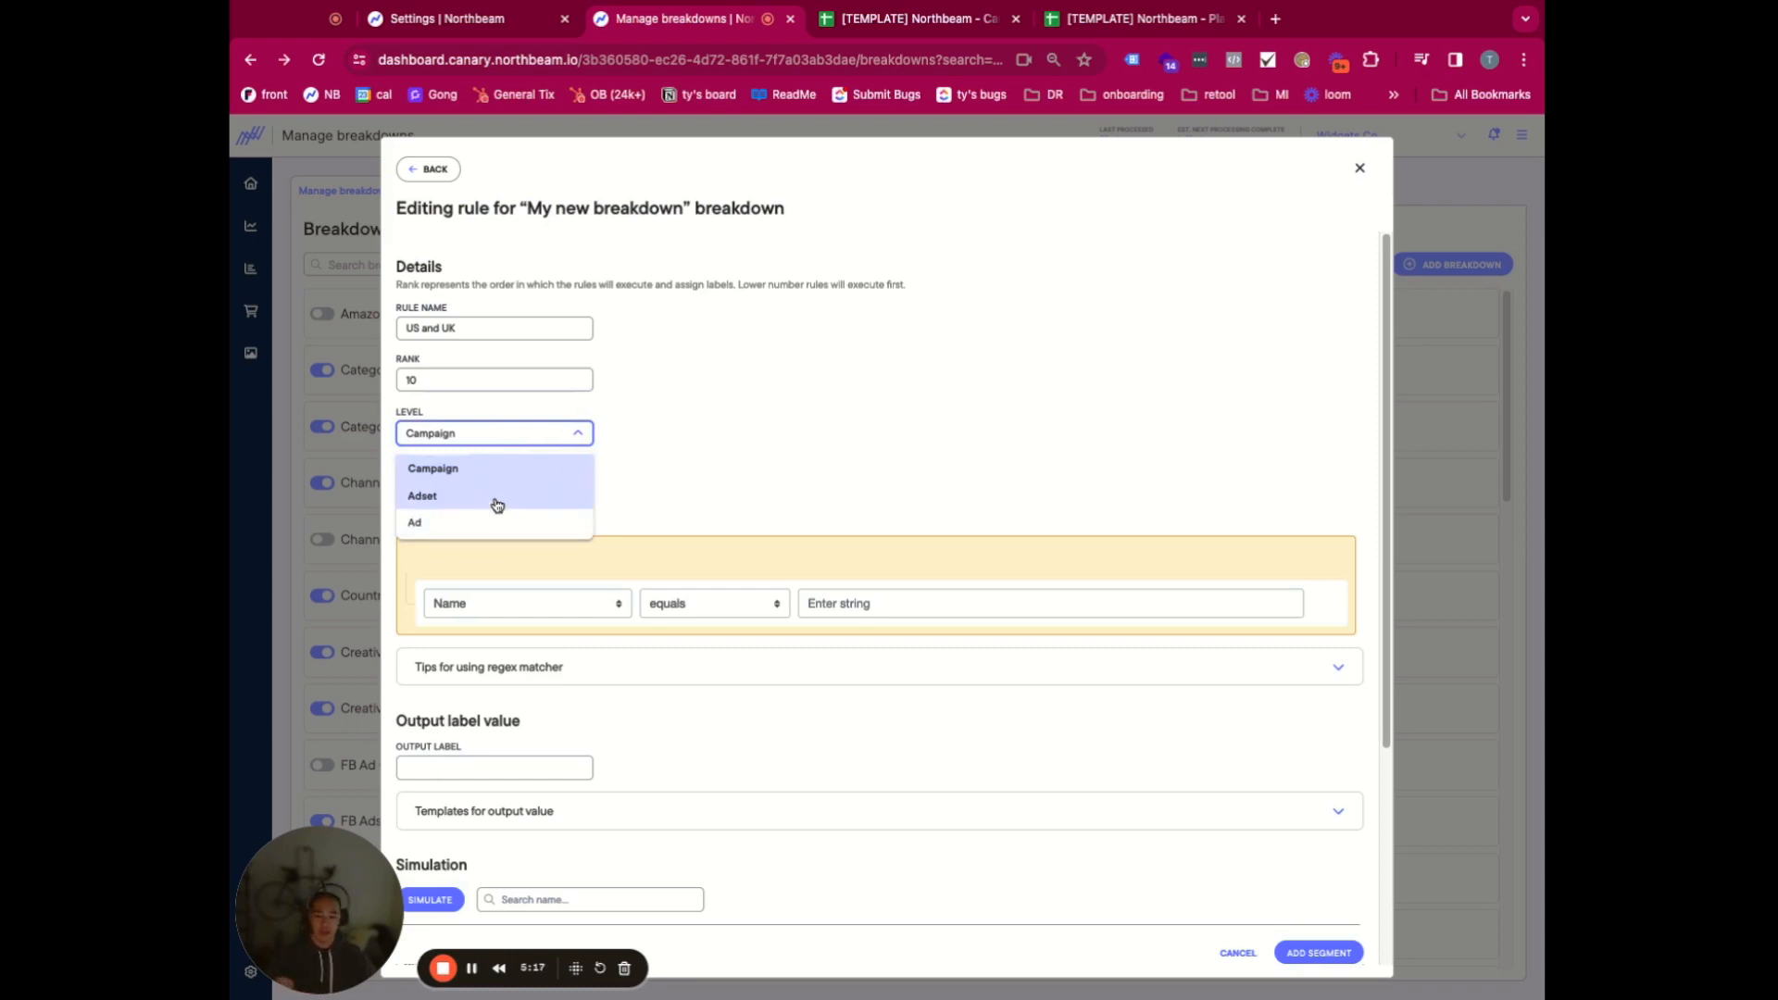
{"action": "left_click", "coordinate": [815, 412]}
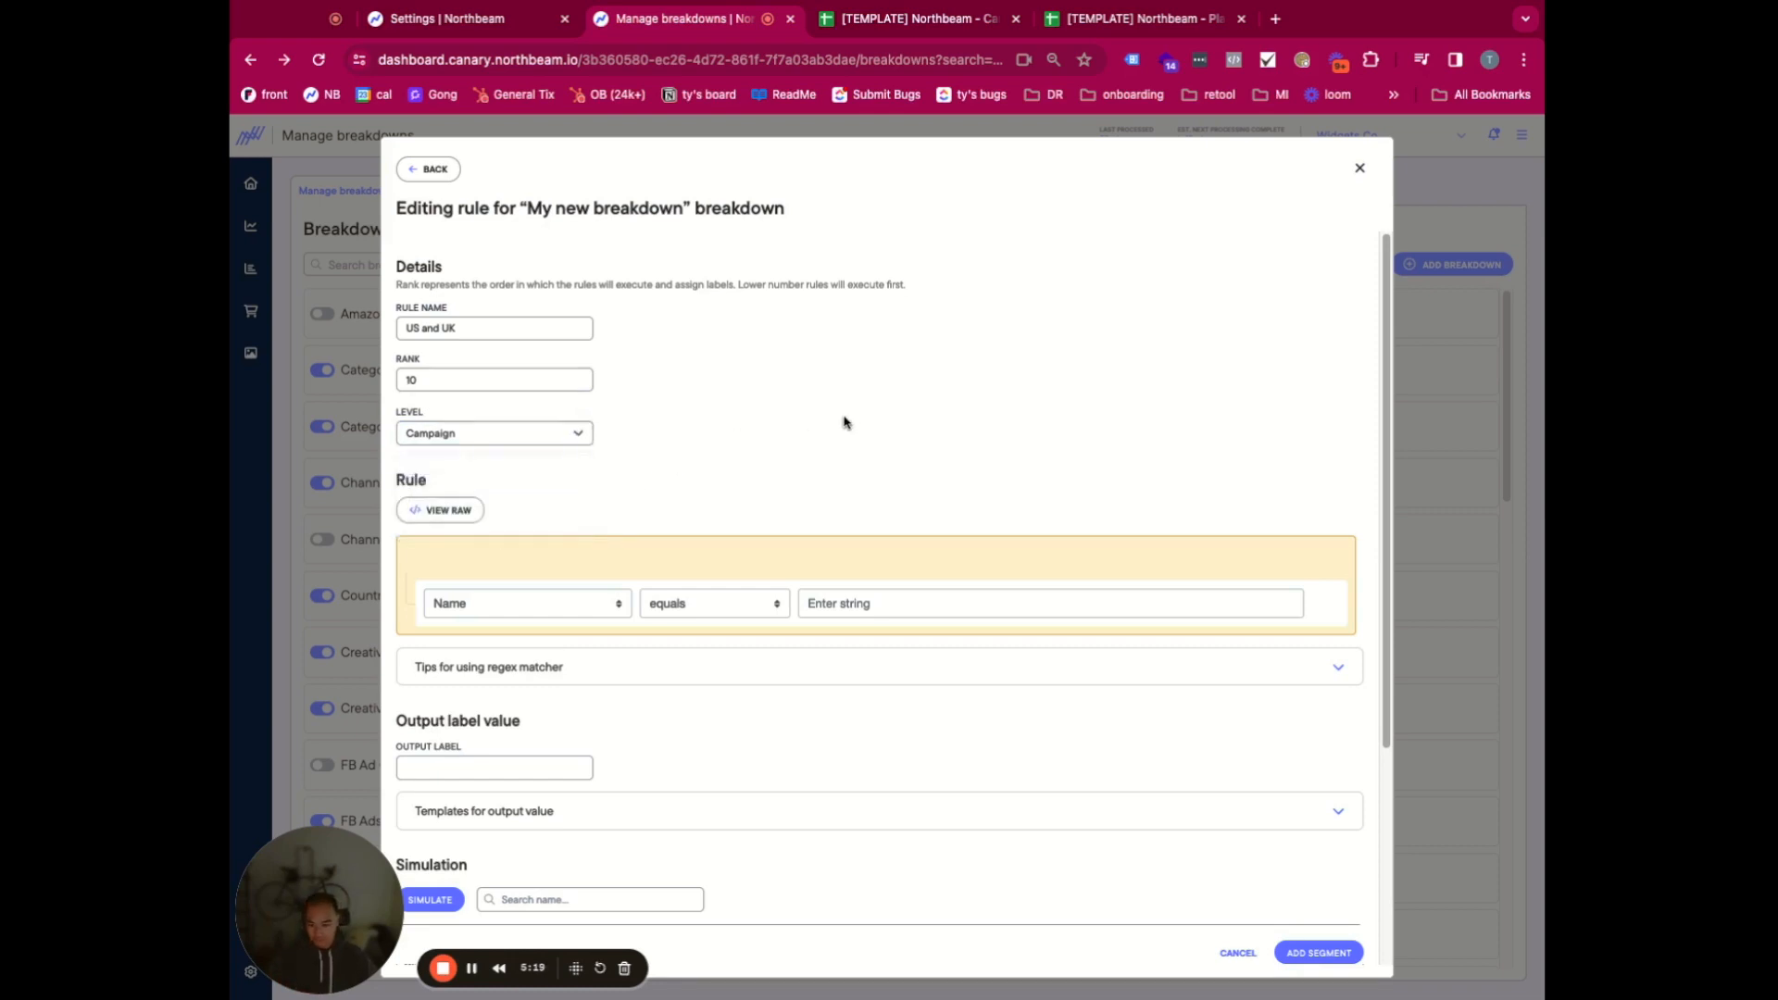
- Set the segment's rule condition to NBT campaign name contains "US_"
{"action": "scroll", "coordinate": [863, 408], "scroll_direction": "down", "scroll_amount": 1}
{"action": "scroll", "coordinate": [857, 389], "scroll_direction": "down", "scroll_amount": 2}
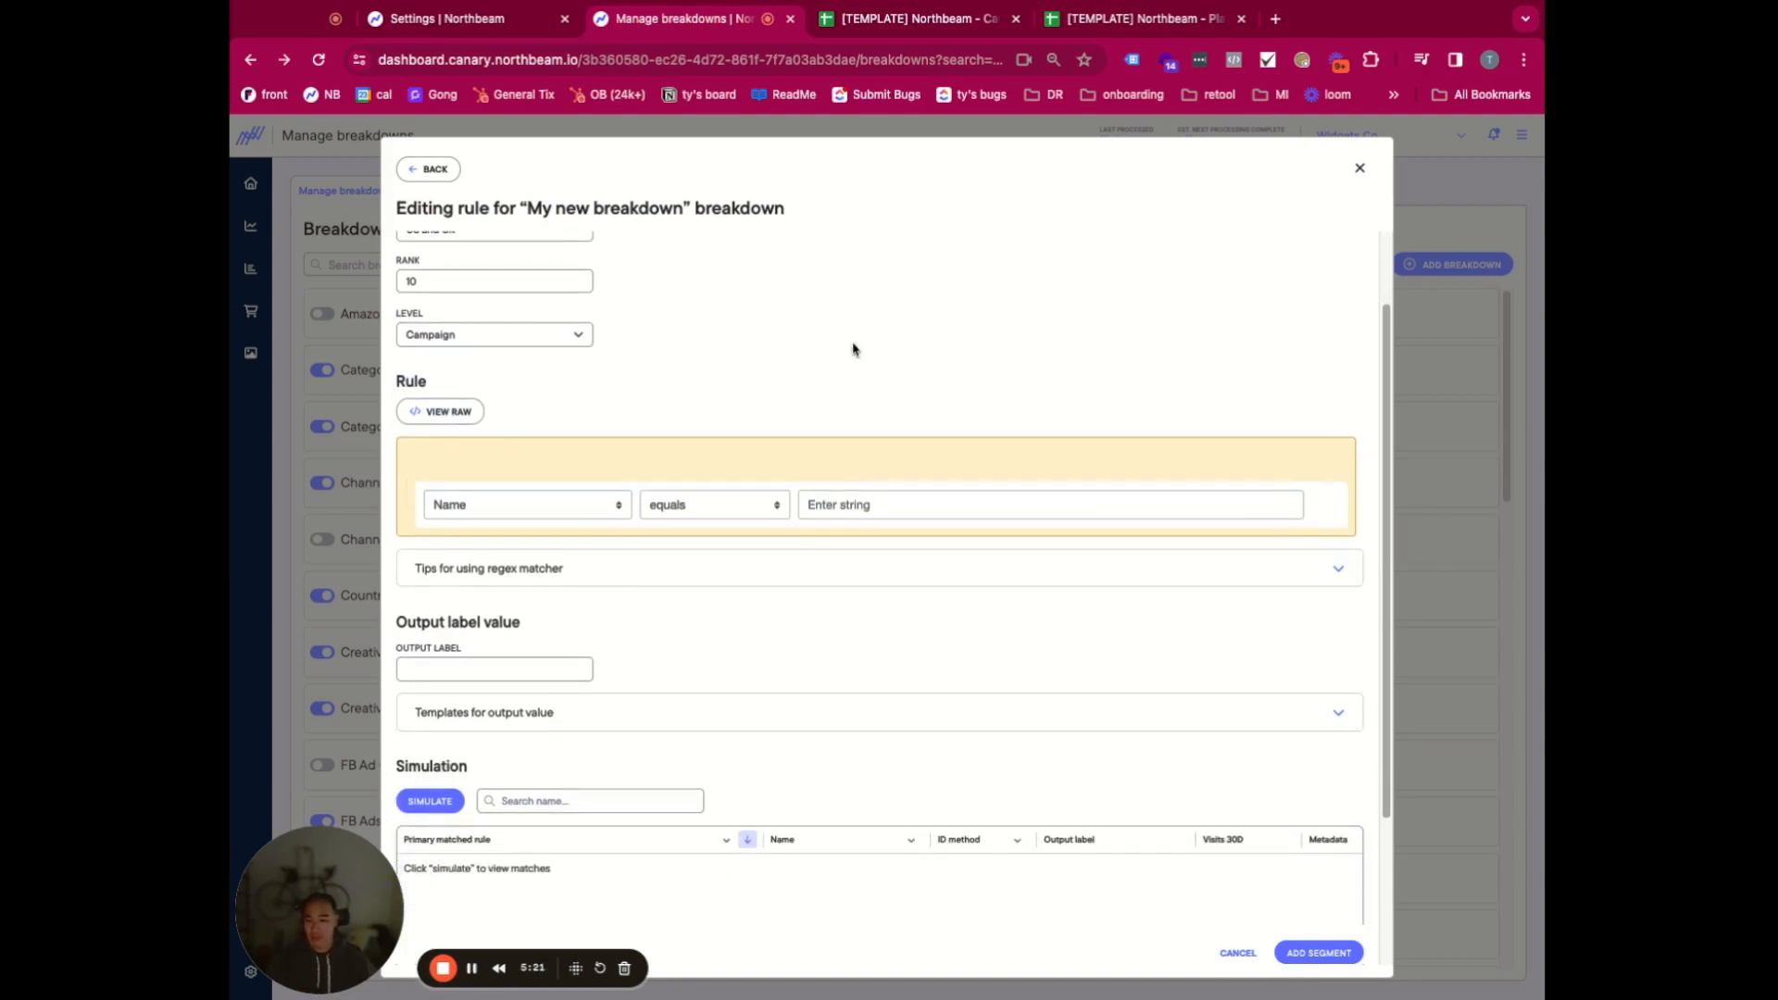
{"action": "scroll", "coordinate": [865, 342], "scroll_direction": "down", "scroll_amount": 3}
{"action": "scroll", "coordinate": [877, 341], "scroll_direction": "down", "scroll_amount": 1}
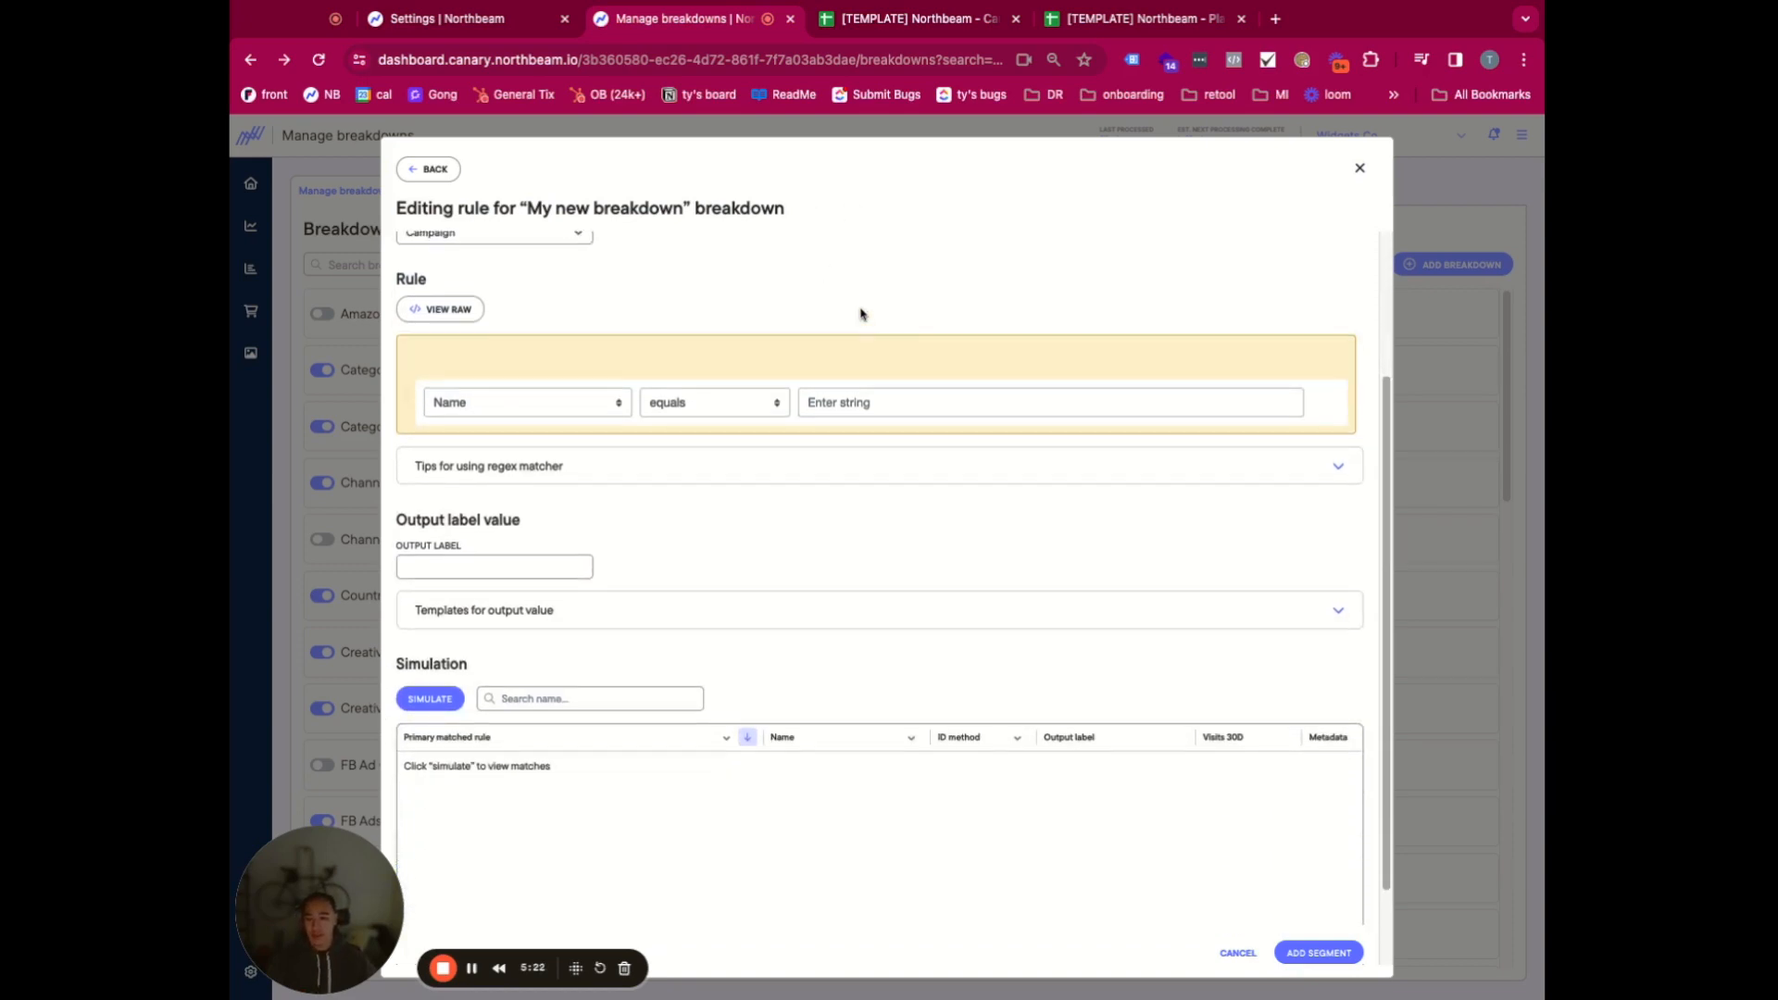
{"action": "left_click", "coordinate": [576, 410]}
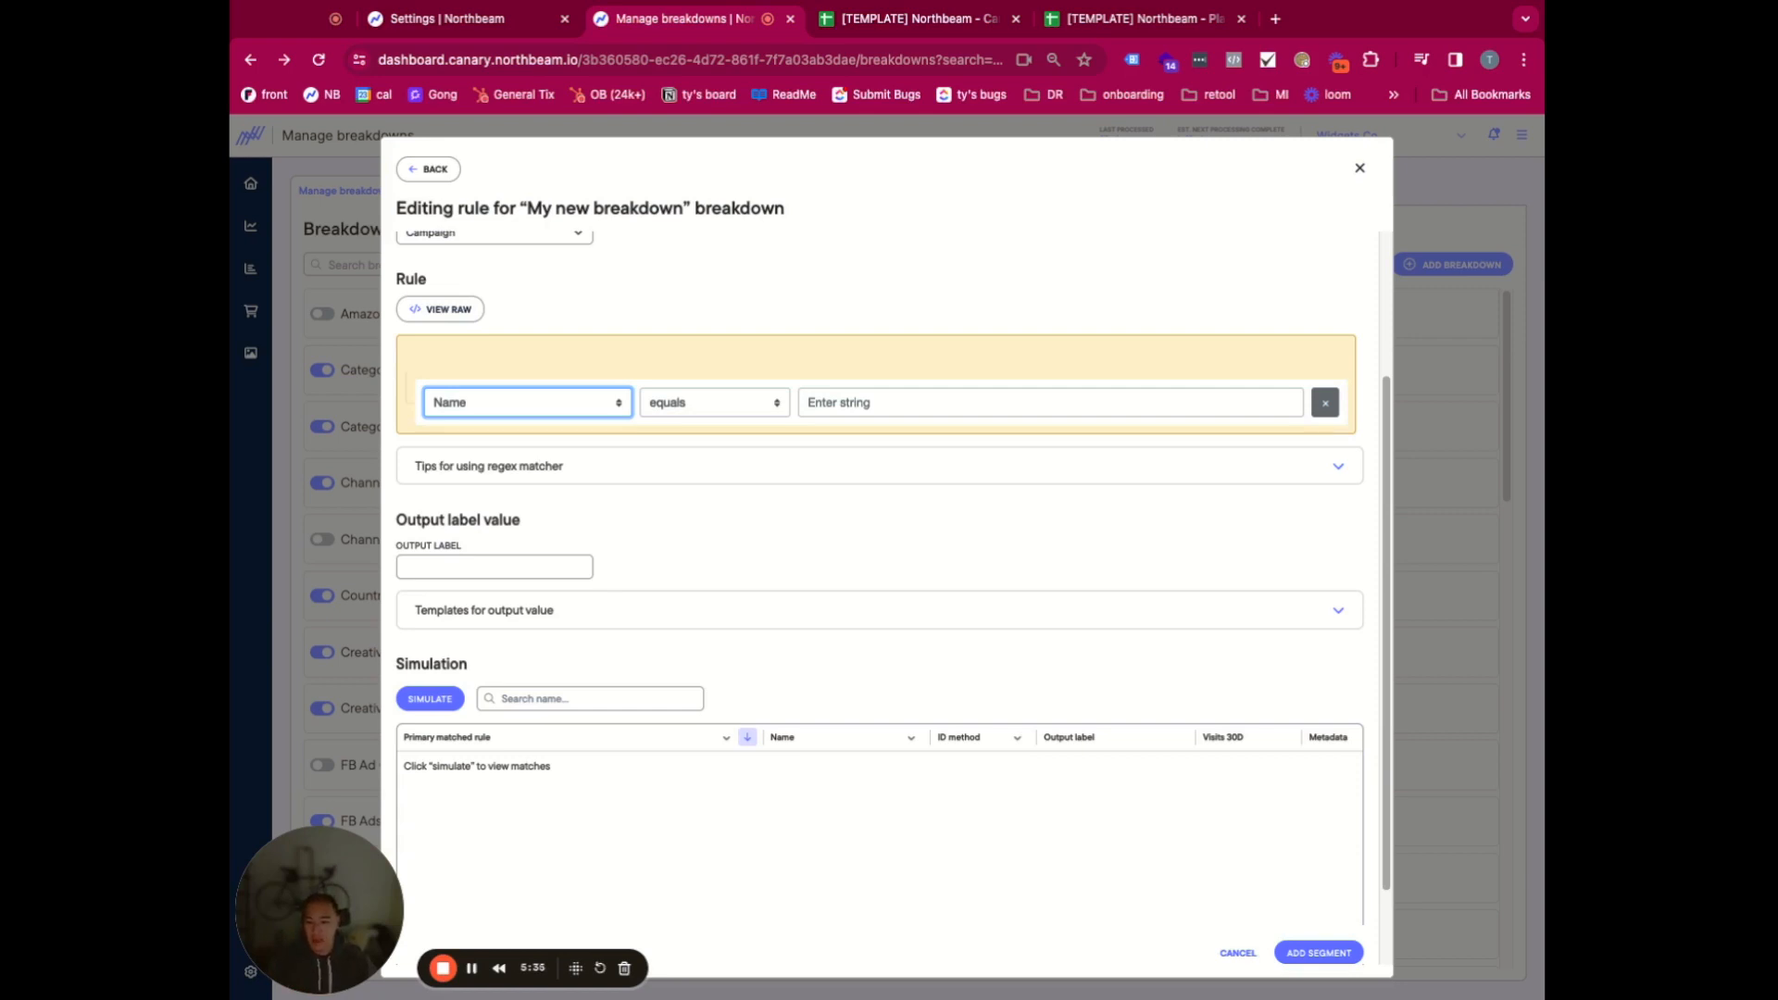
{"action": "left_click", "coordinate": [812, 503]}
{"action": "left_click", "coordinate": [715, 399]}
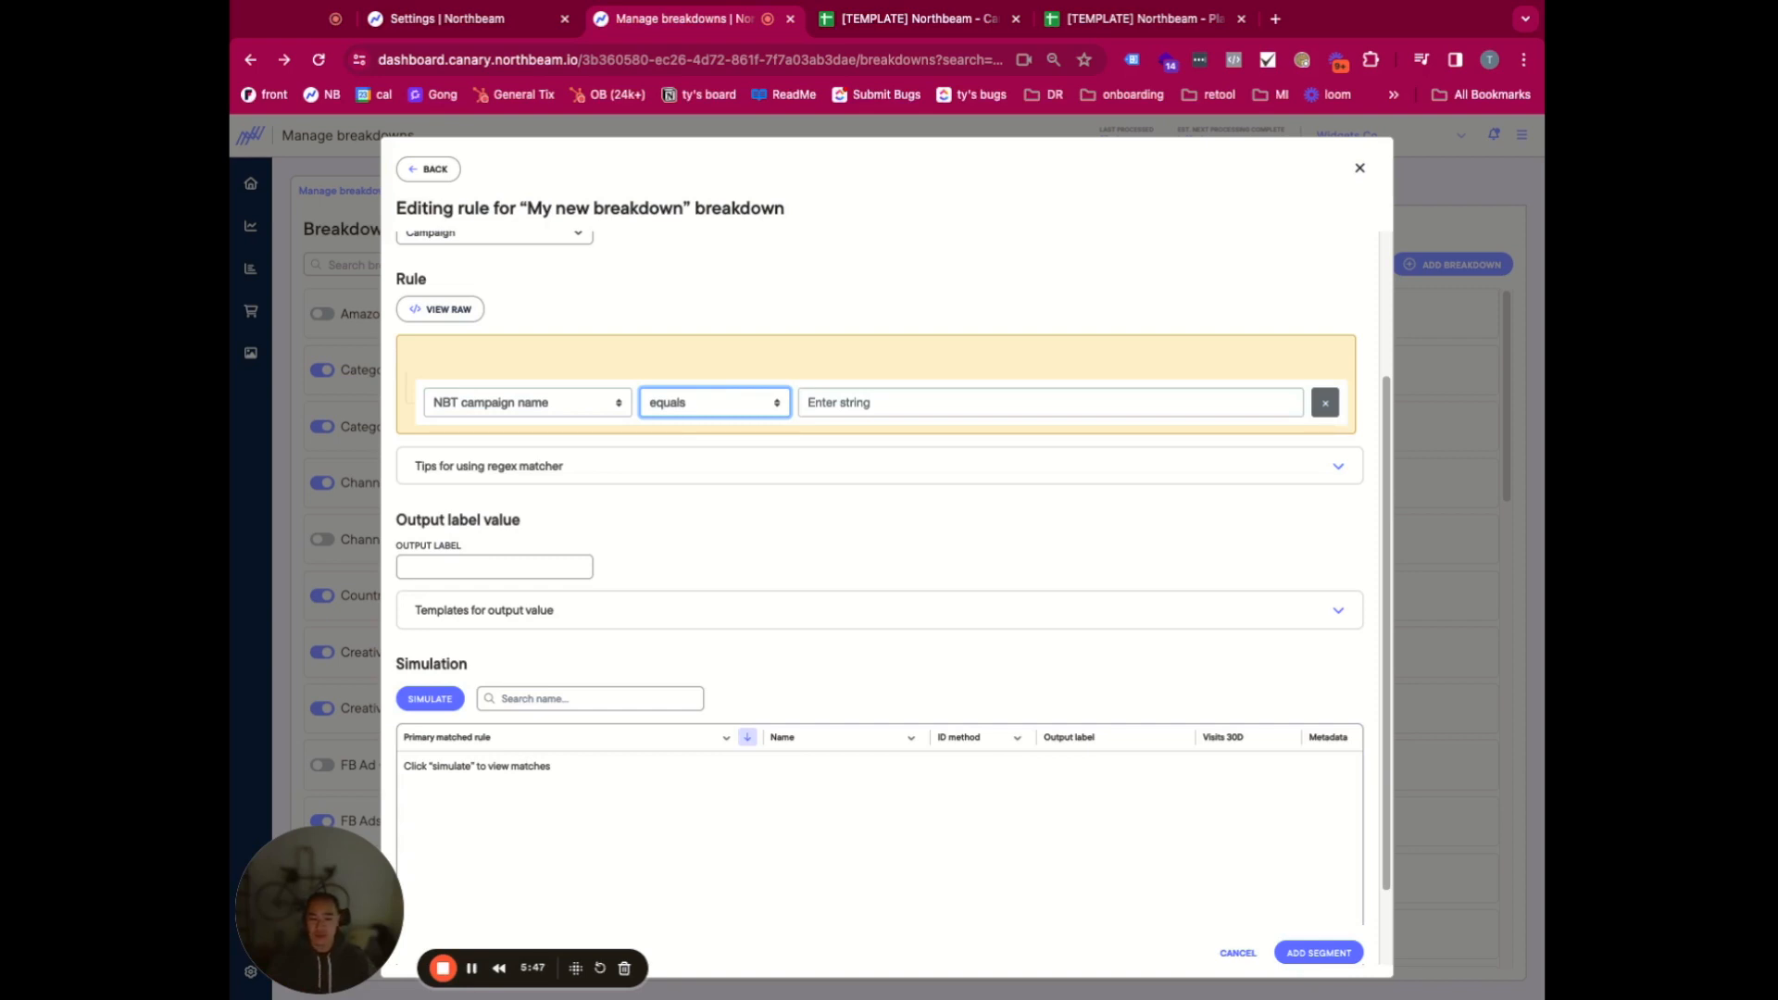
{"action": "left_click", "coordinate": [747, 564]}
{"action": "left_click", "coordinate": [772, 556]}
{"action": "scroll", "coordinate": [763, 556], "scroll_direction": "up", "scroll_amount": 2}
{"action": "left_click", "coordinate": [949, 543]}
{"action": "type", "text": "US"}
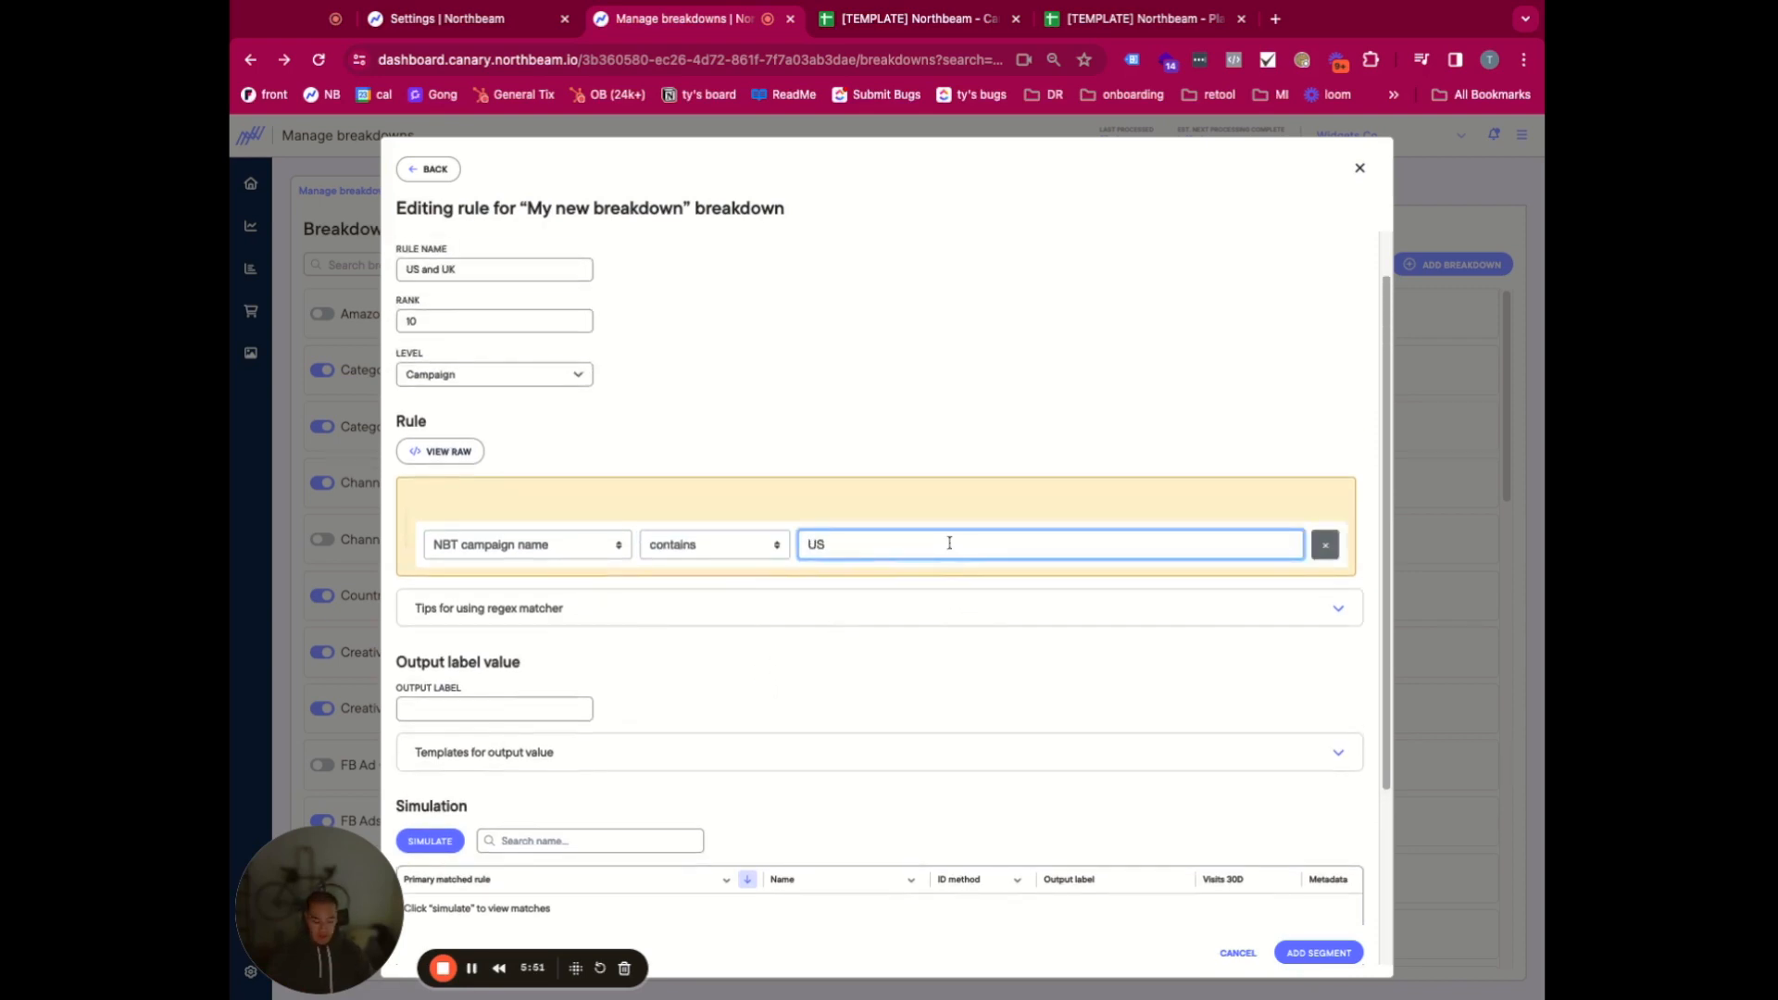
{"action": "type", "text": "_"}
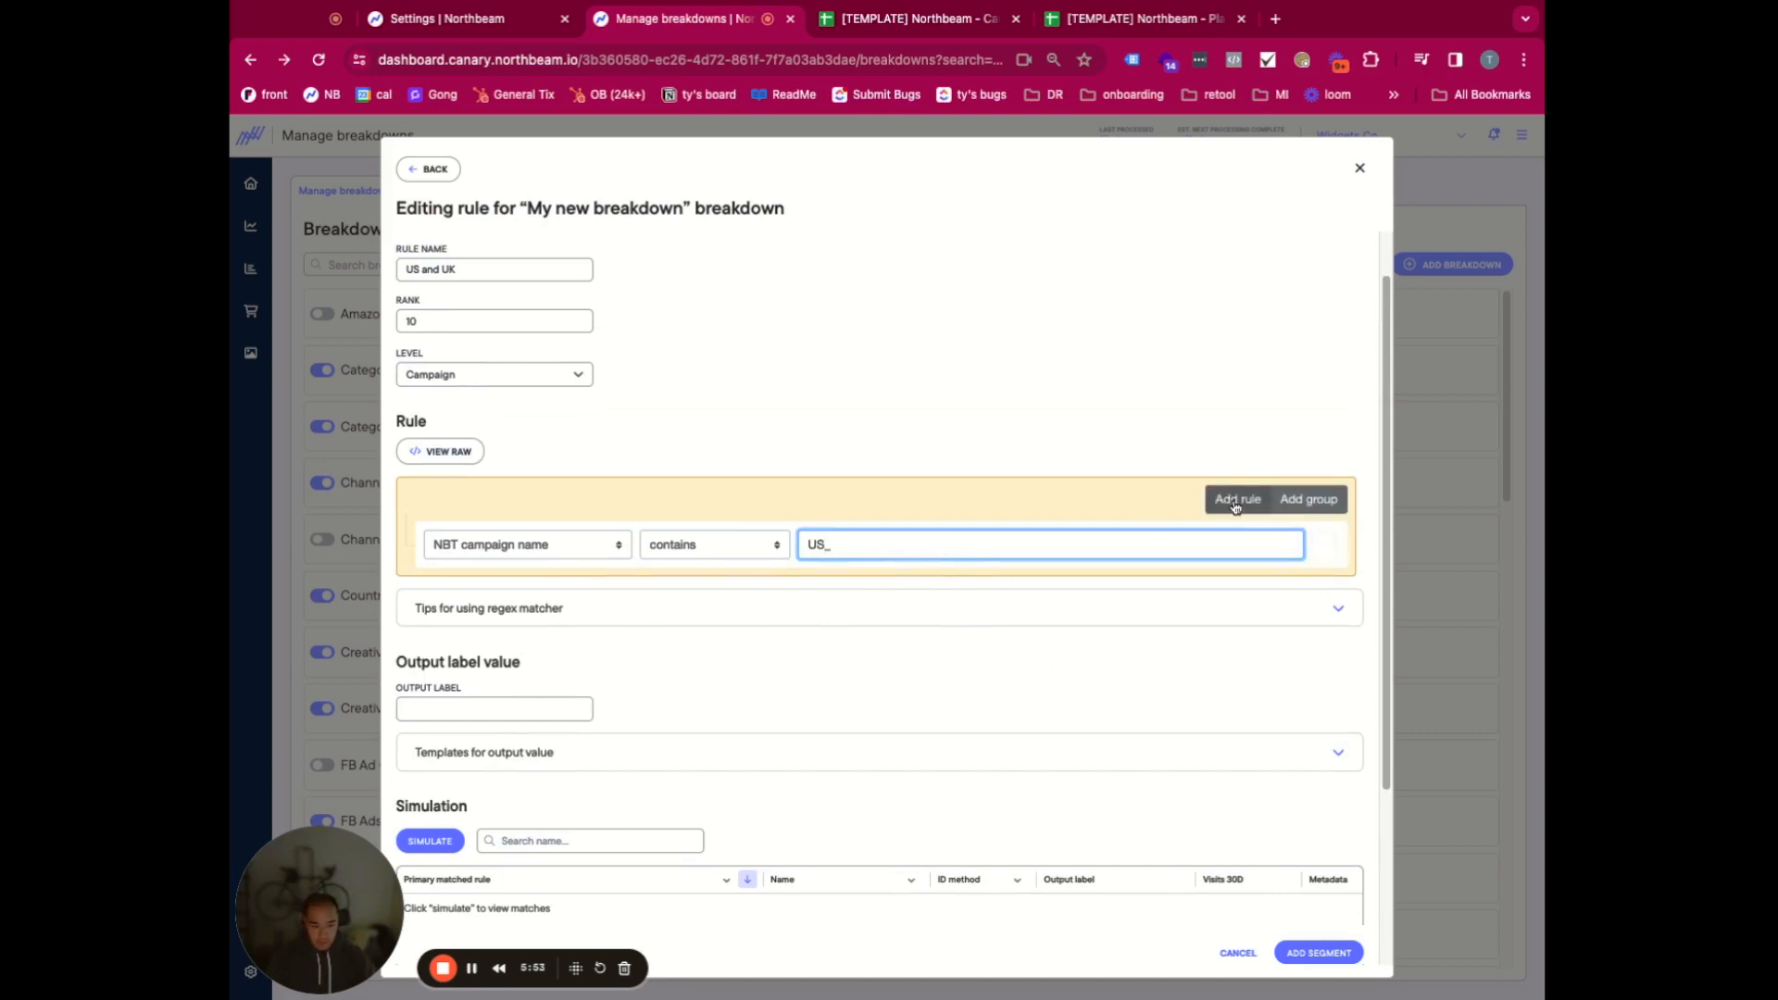
- Add a second condition, NBT campaign name contains "UK_", and combine the two conditions with Or
{"action": "left_click", "coordinate": [1234, 500]}
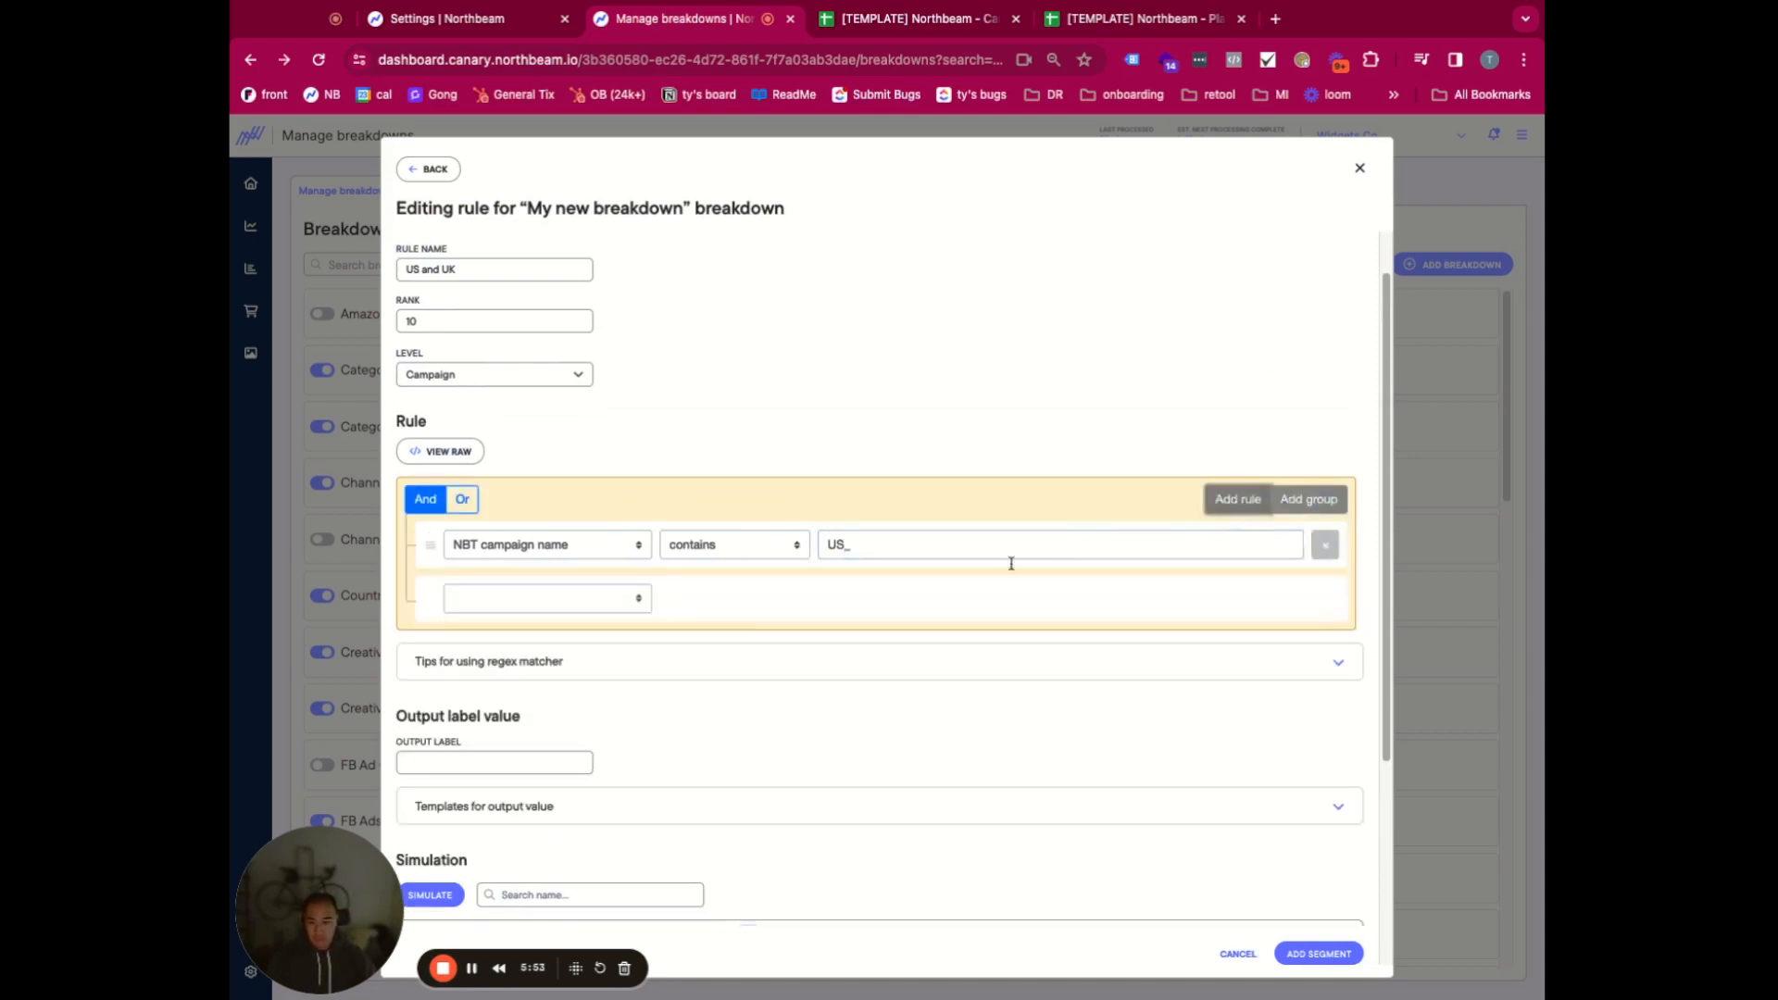
{"action": "left_click", "coordinate": [574, 612]}
{"action": "left_click", "coordinate": [462, 499]}
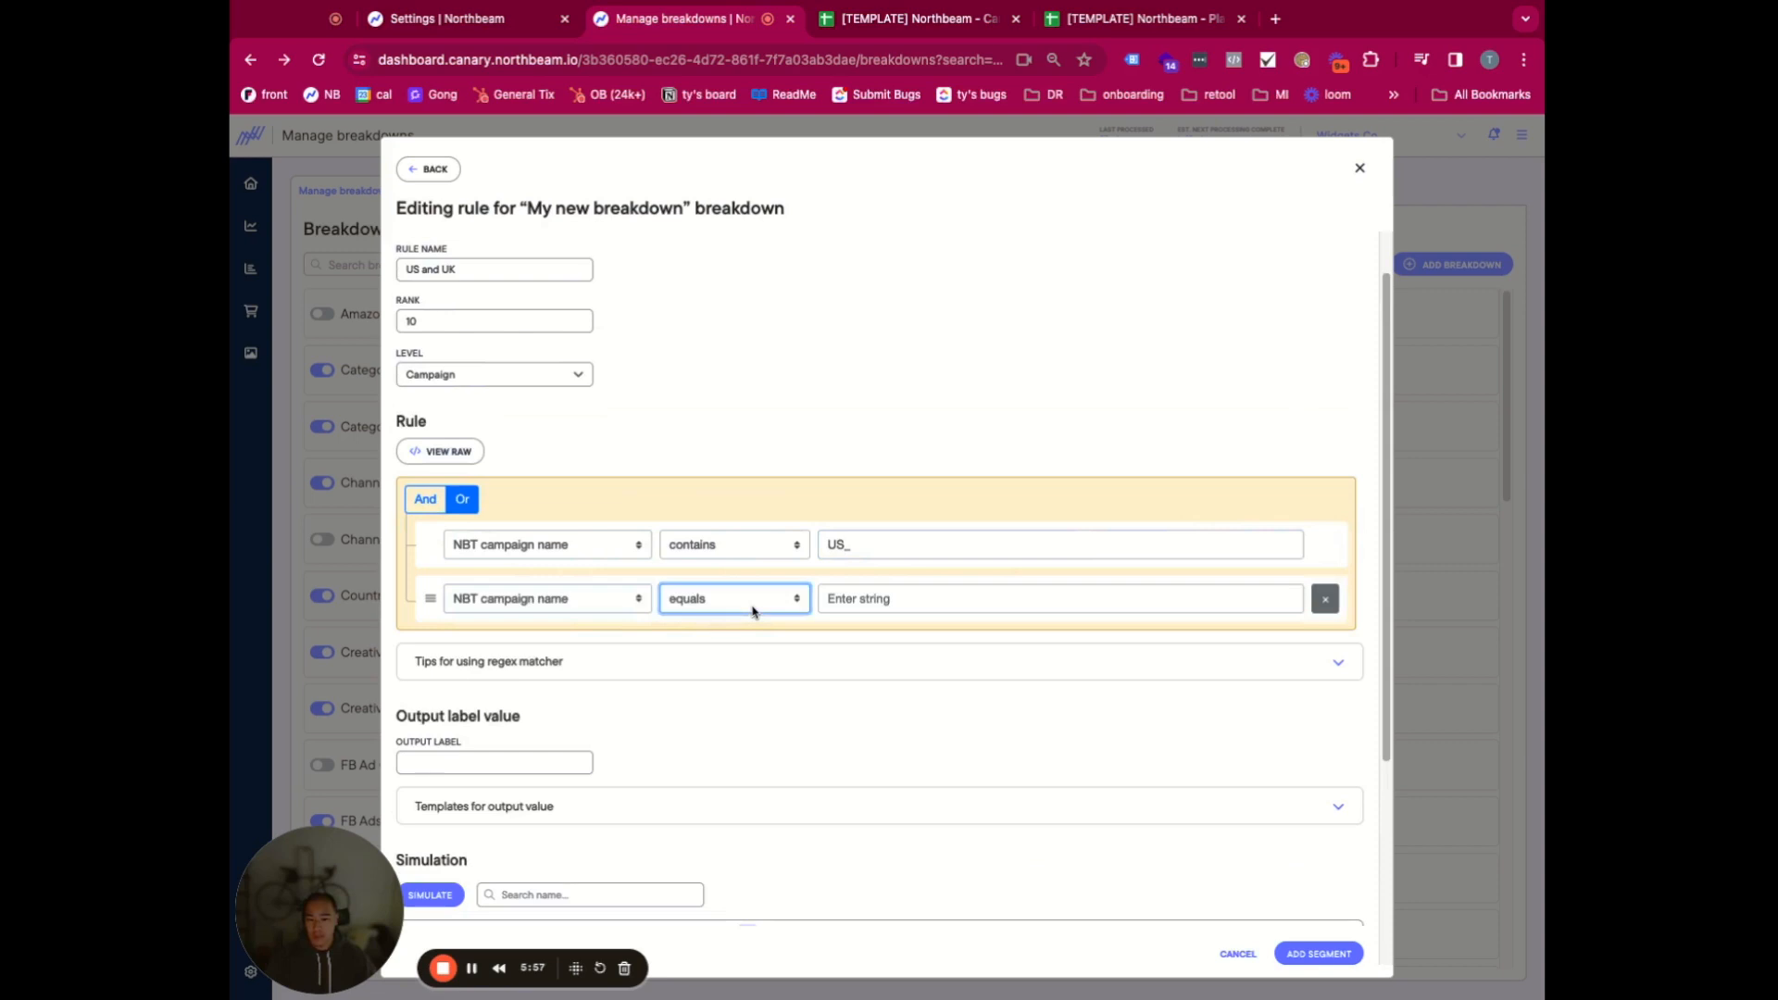
{"action": "left_click", "coordinate": [708, 639]}
{"action": "left_click", "coordinate": [859, 609]}
{"action": "type", "text": "UK_"}
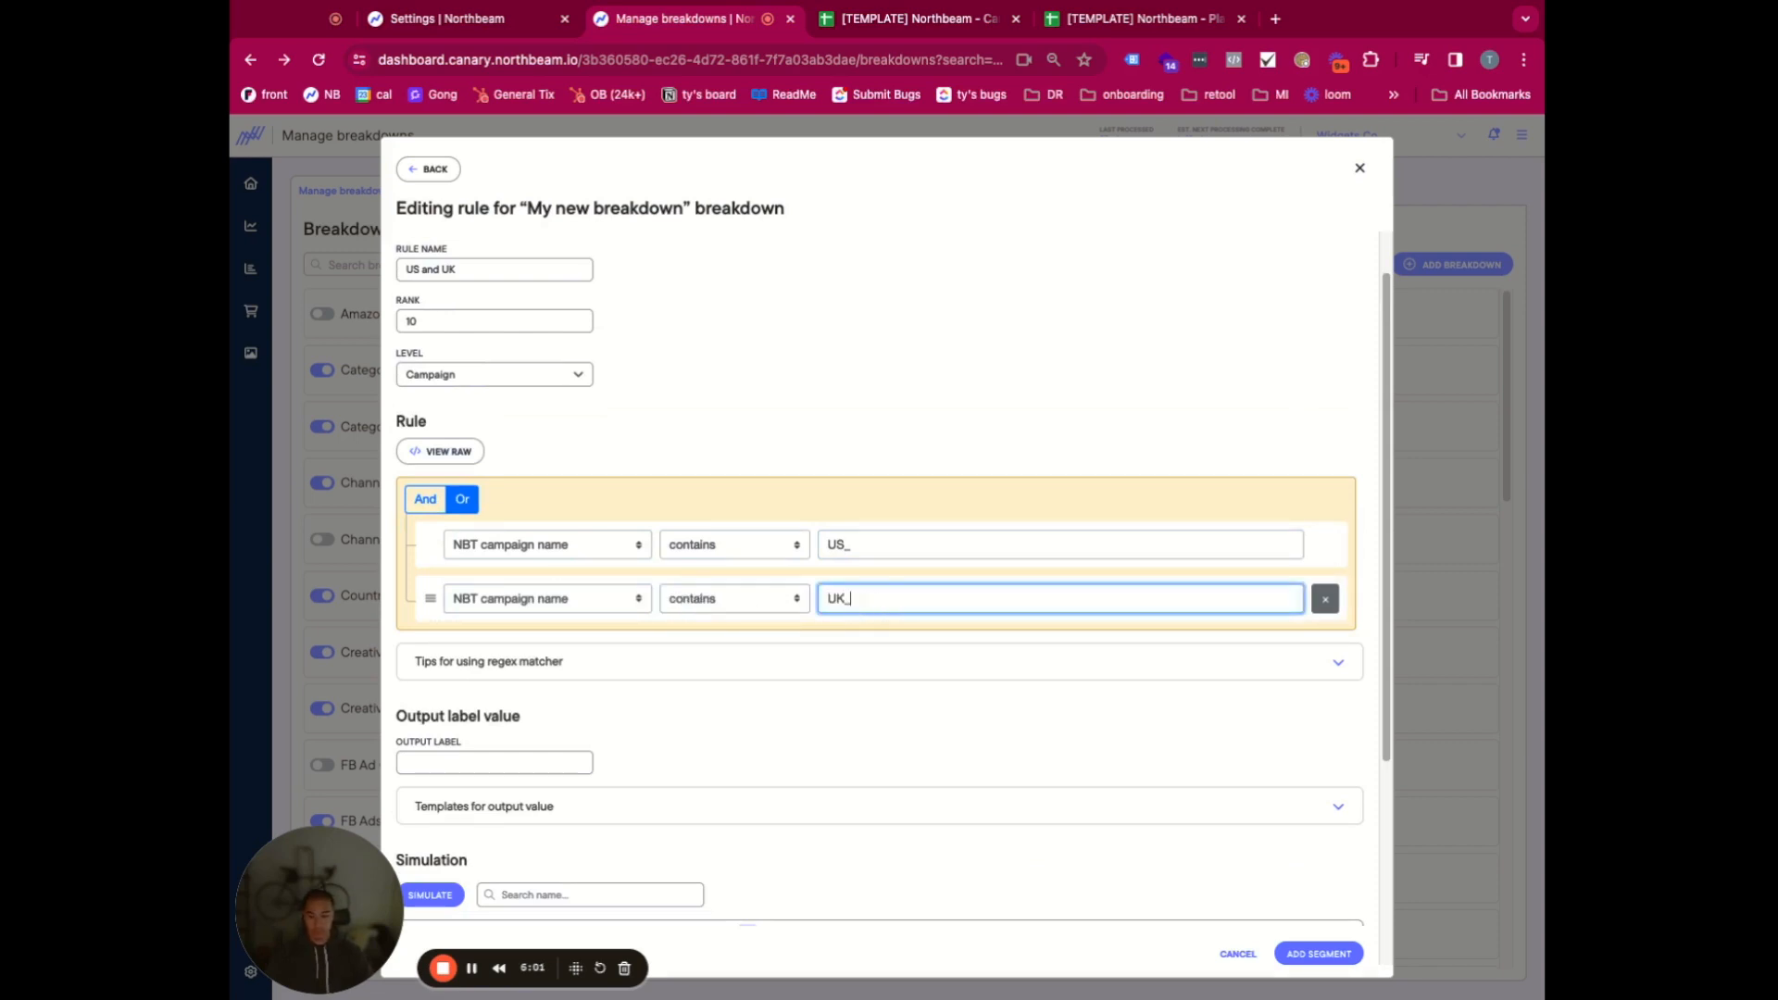
{"action": "left_click", "coordinate": [913, 724]}
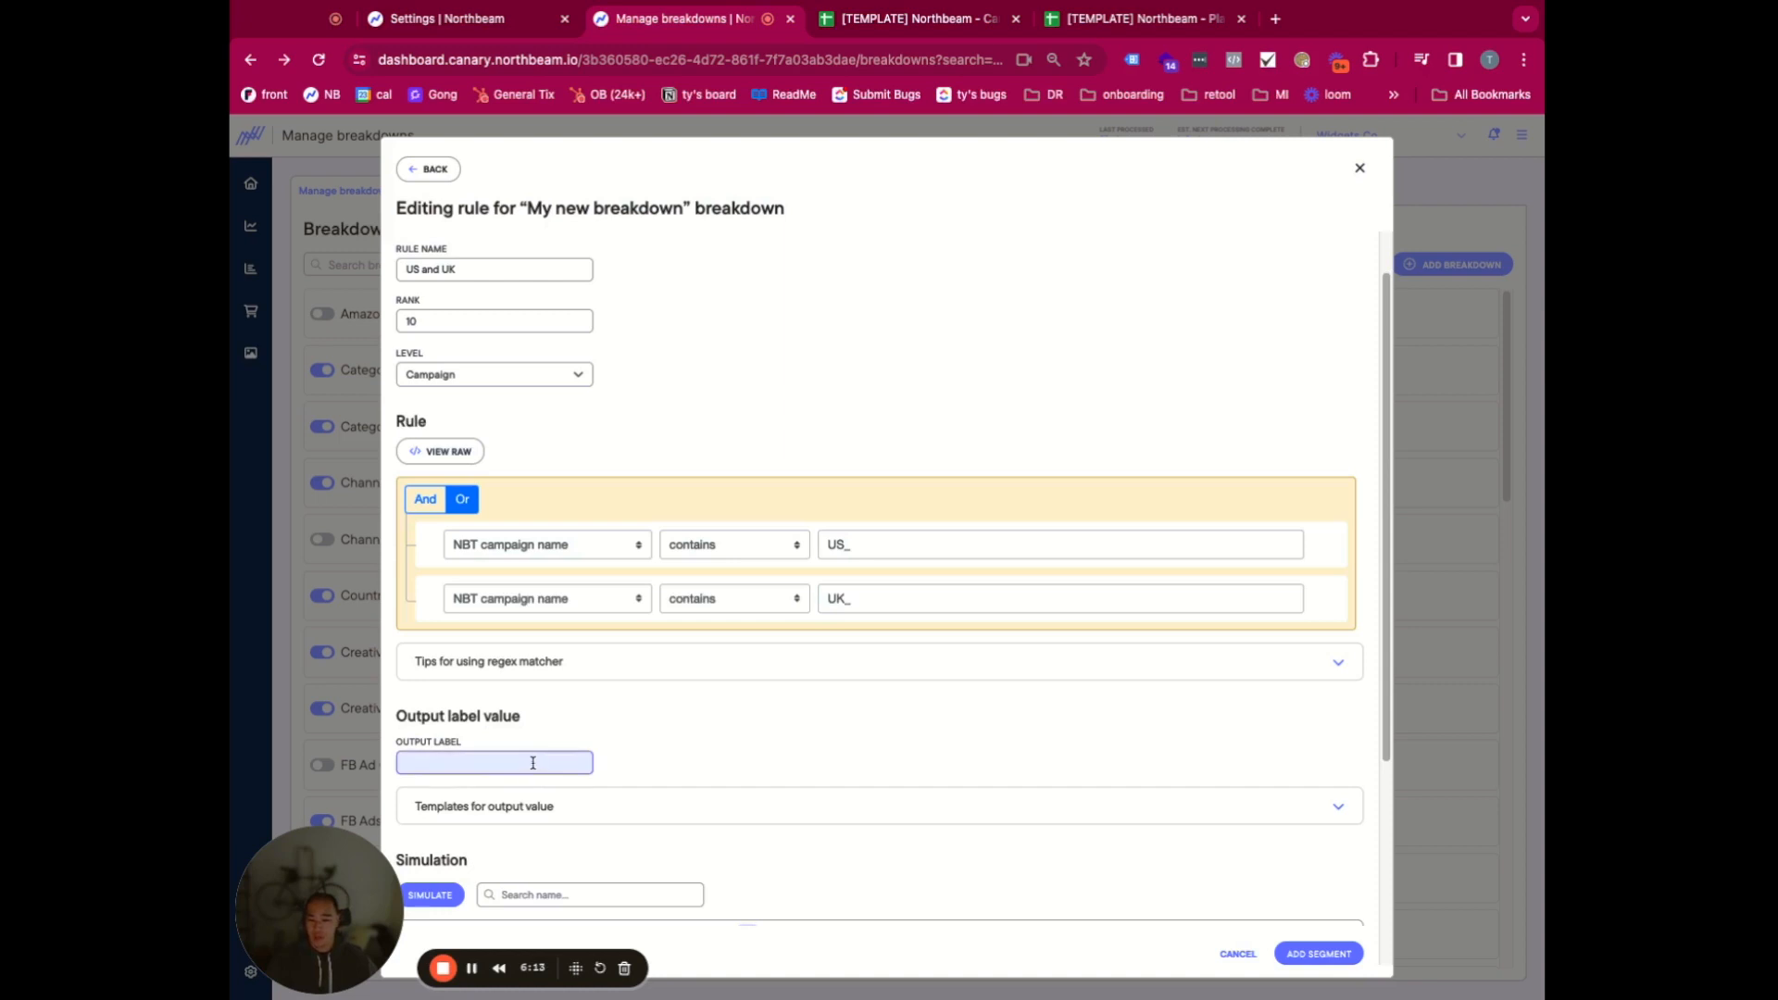
- Copy the rule name "US and UK" into the segment's output label
{"action": "left_click", "coordinate": [431, 260]}
{"action": "triple_click", "coordinate": [430, 260]}
{"action": "left_click", "coordinate": [771, 324]}
{"action": "triple_click", "coordinate": [450, 274]}
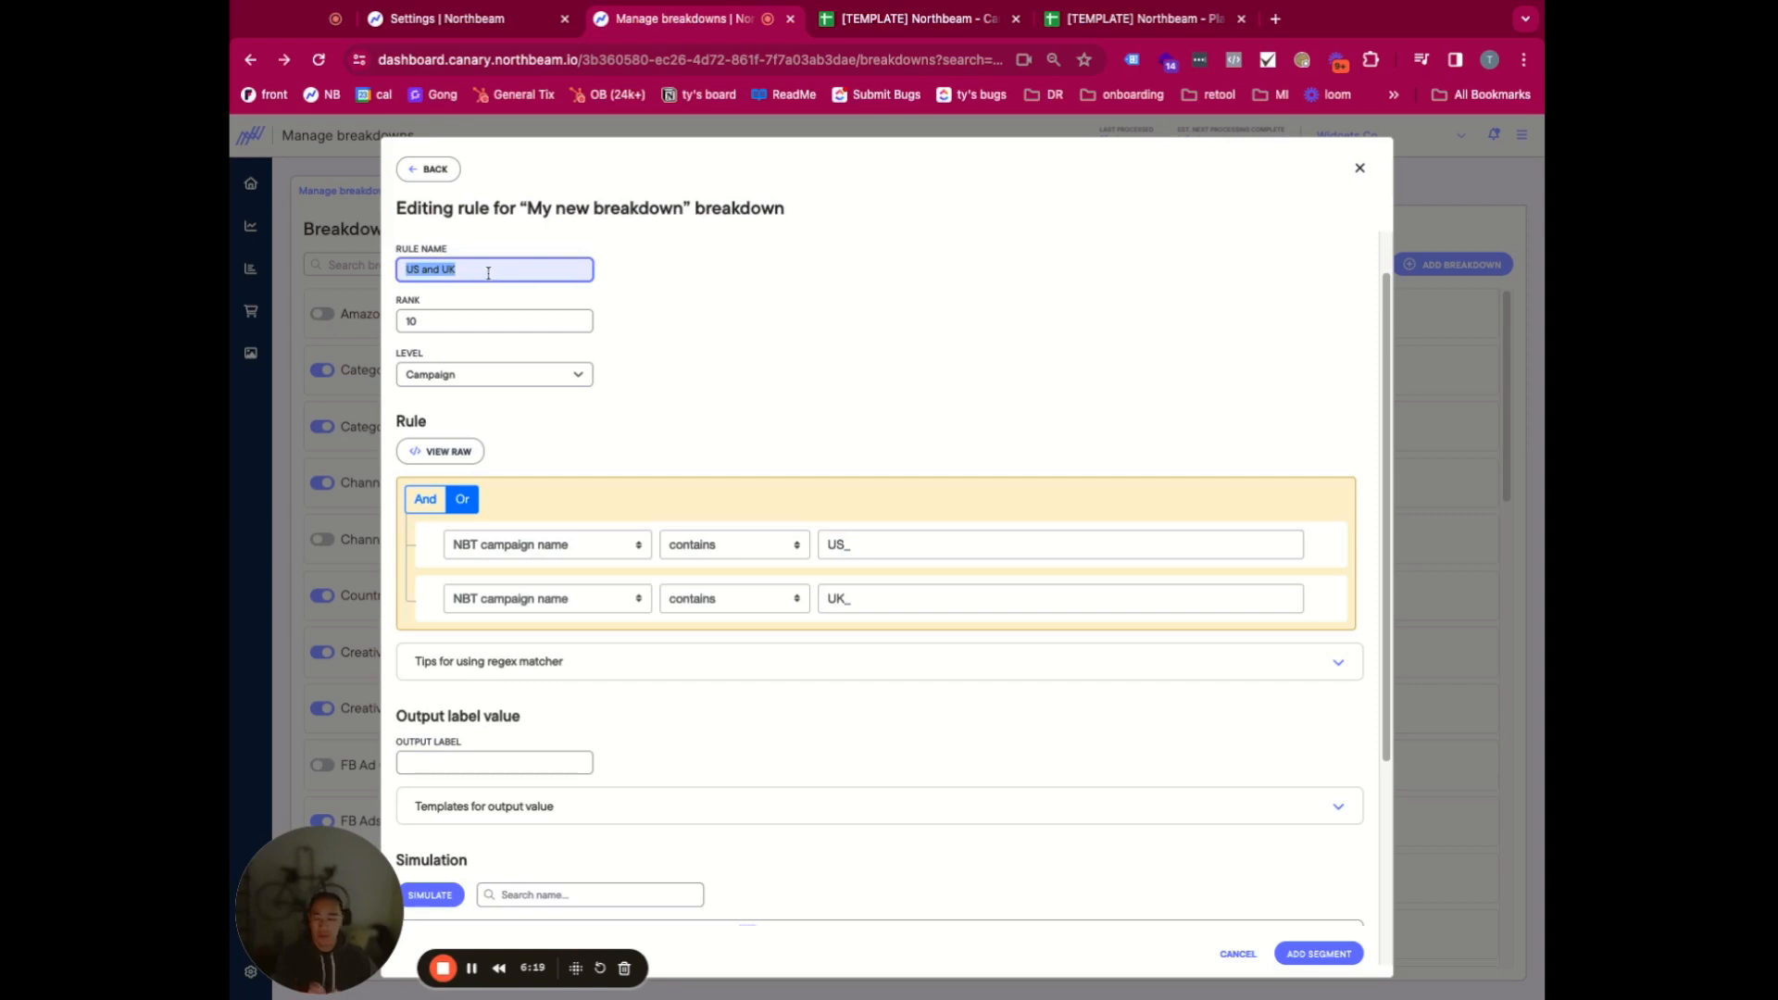
{"action": "left_click", "coordinate": [438, 756]}
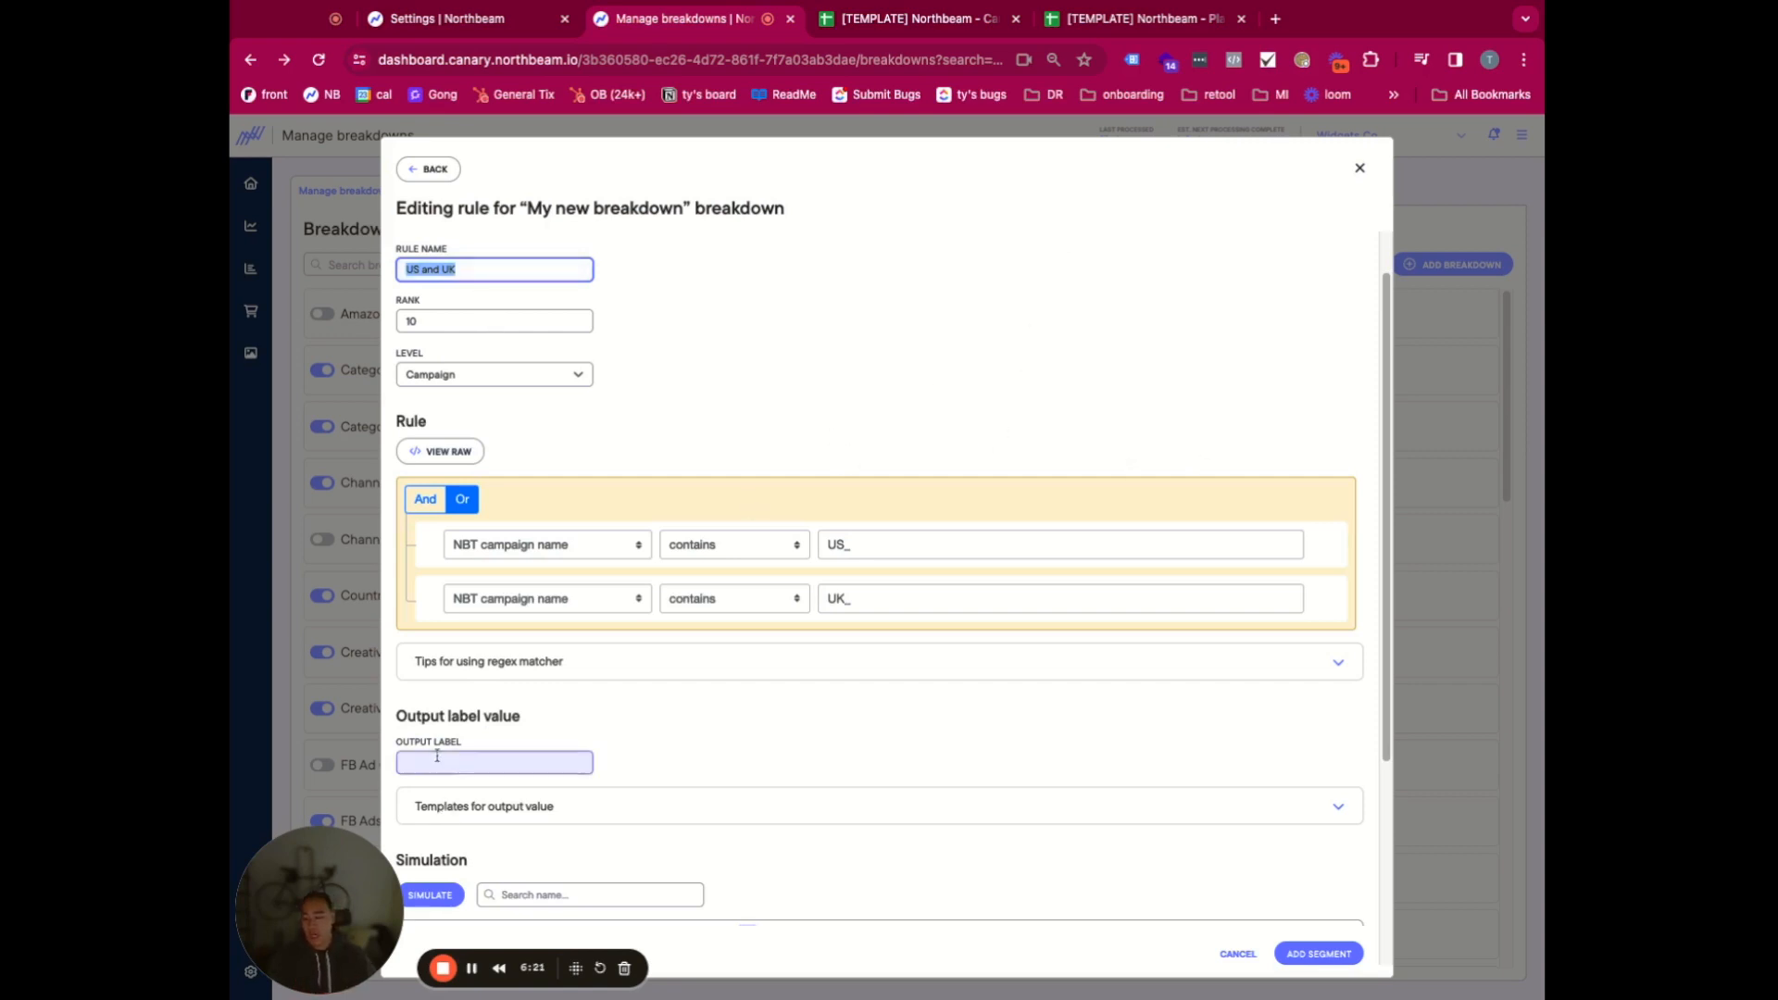
{"action": "left_click", "coordinate": [440, 760]}
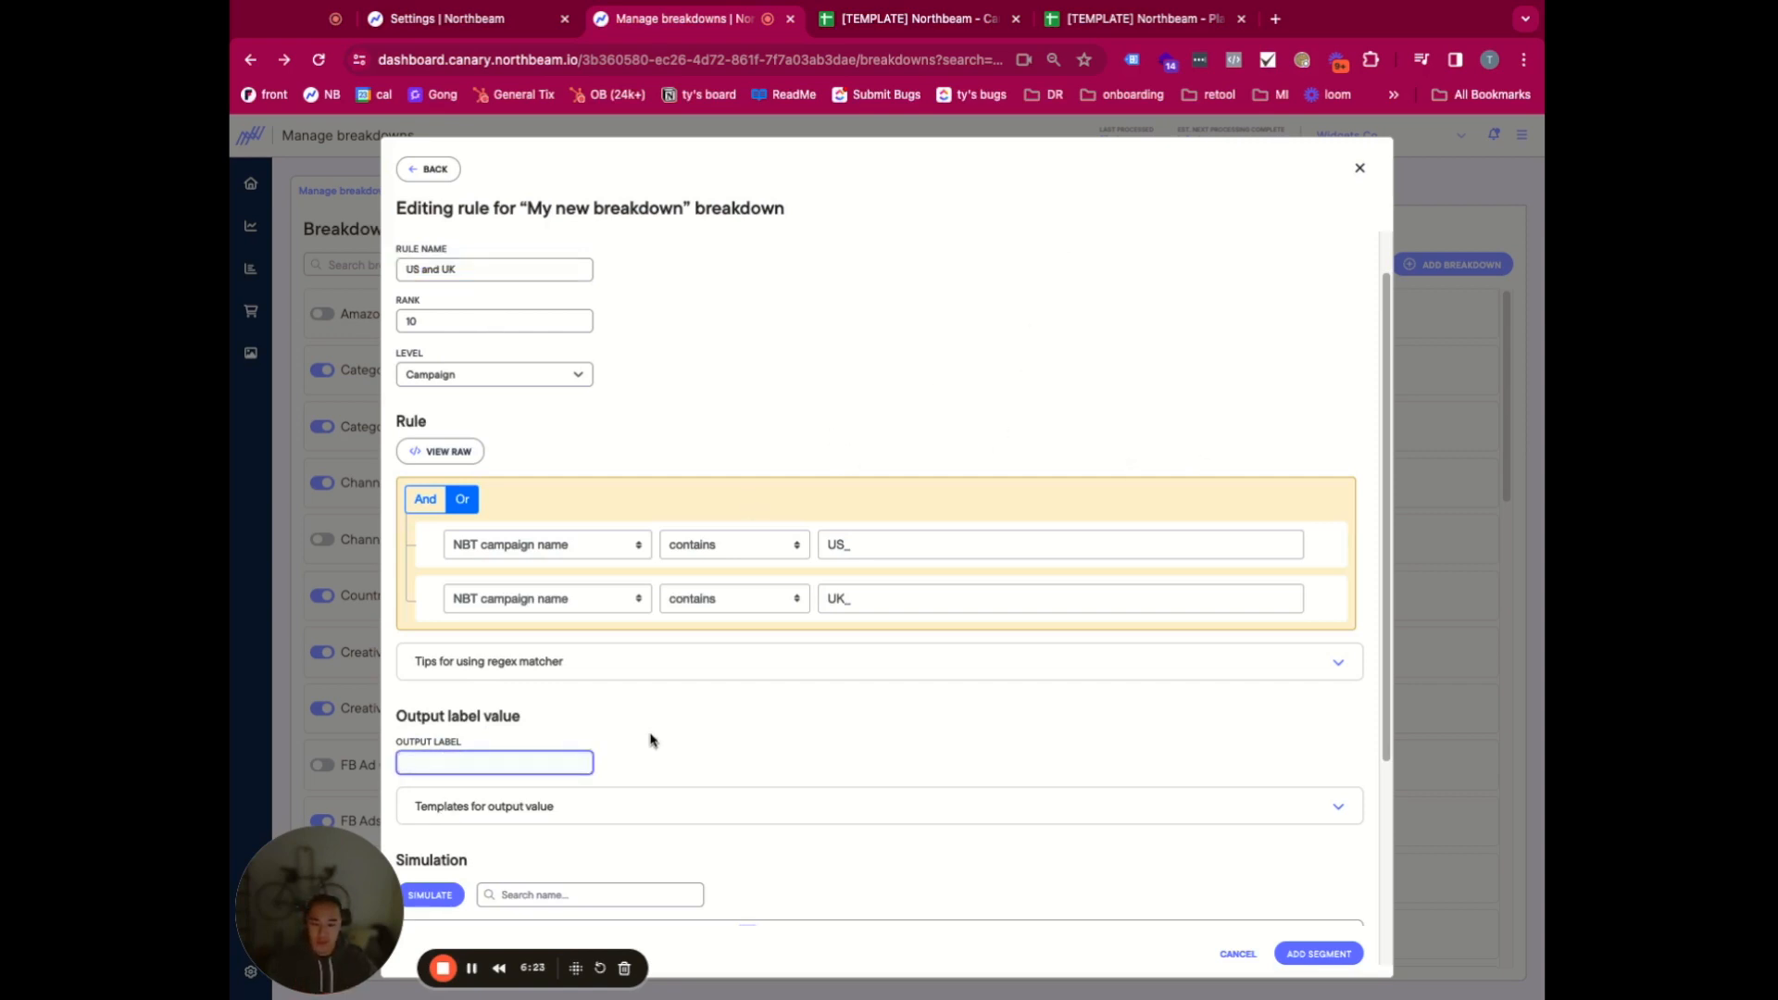
{"action": "left_click", "coordinate": [709, 750]}
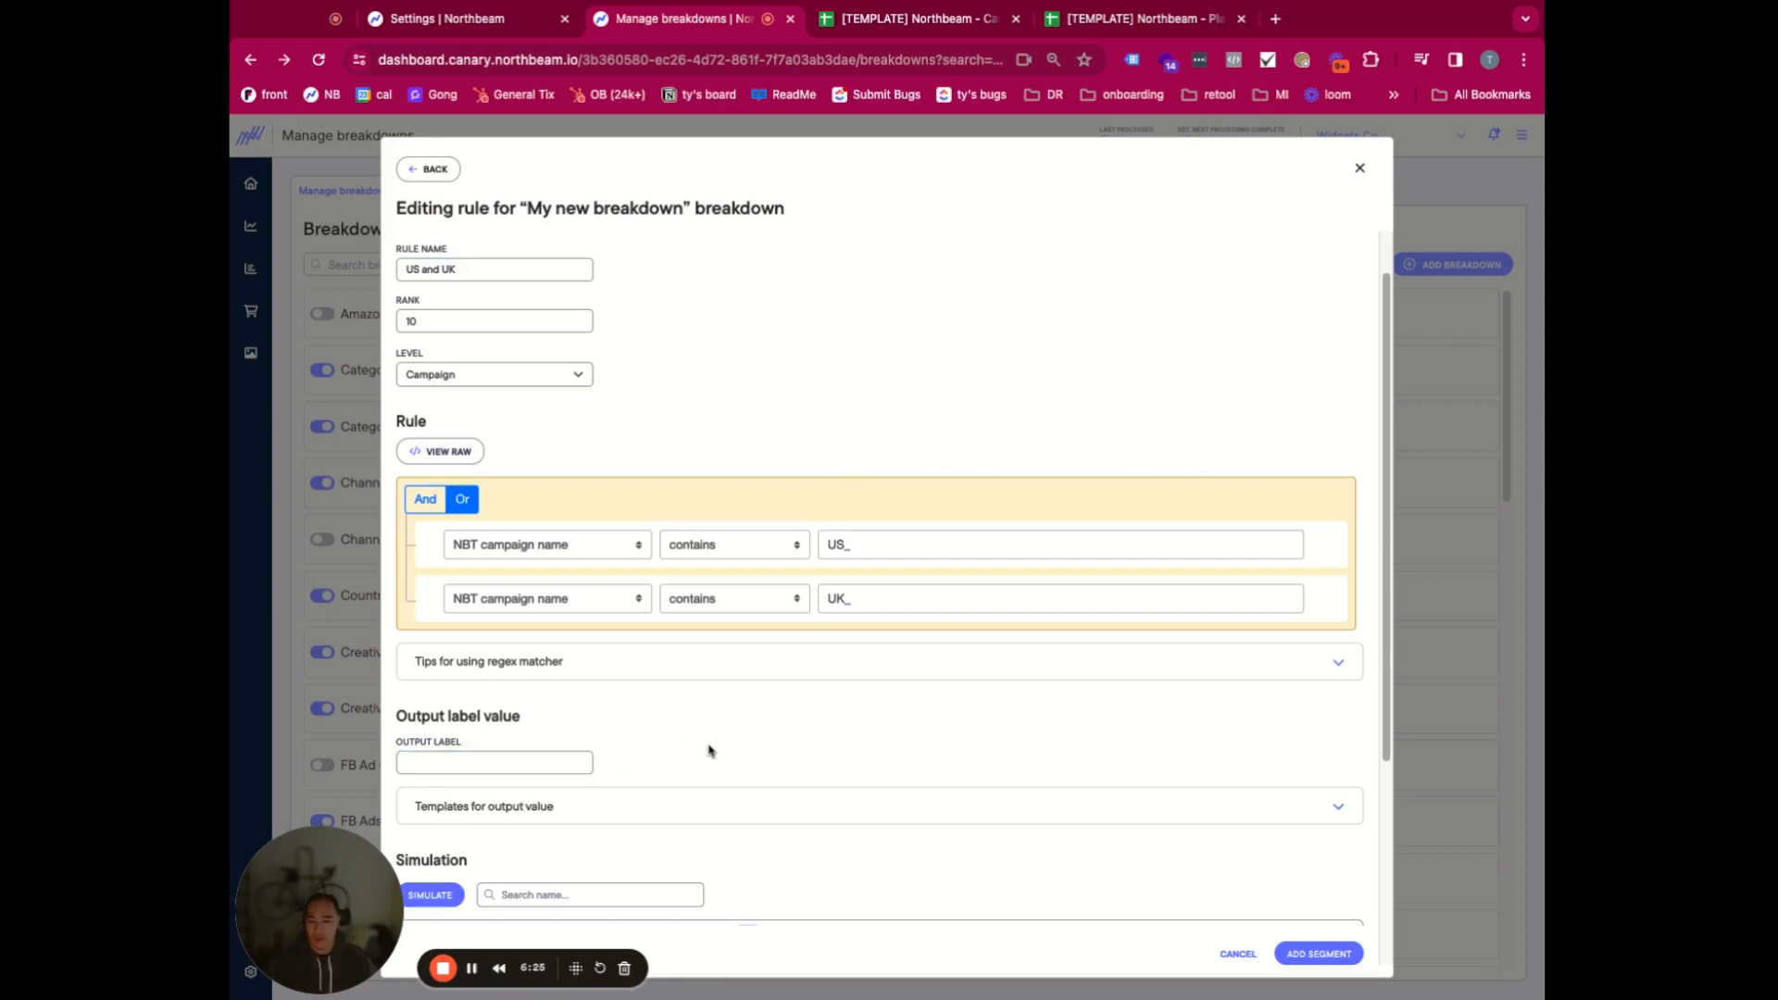
{"action": "triple_click", "coordinate": [540, 266]}
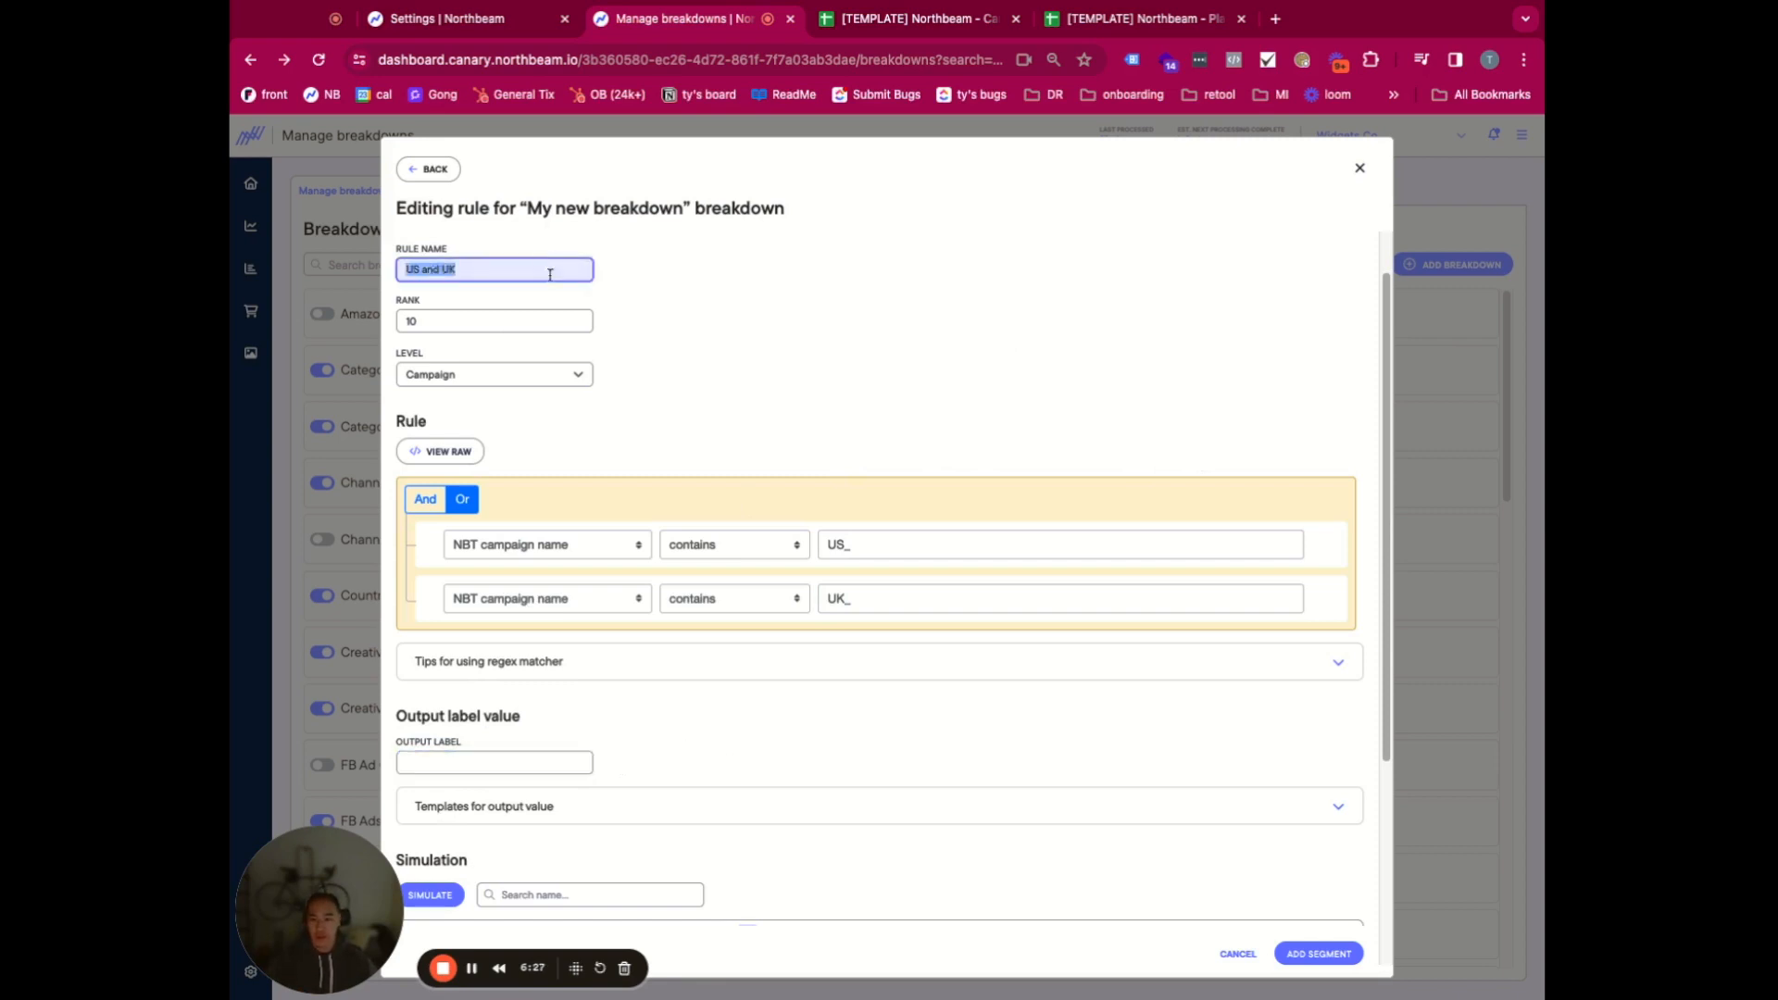
{"action": "key", "text": "ctrl+c"}
{"action": "left_click", "coordinate": [862, 349]}
{"action": "left_click", "coordinate": [550, 758]}
{"action": "key", "text": "ctrl+v"}
{"action": "left_click", "coordinate": [761, 738]}
- Simulate the US and UK rule and examine the matched campaigns' output labels, visits and metadata
{"action": "scroll", "coordinate": [861, 649], "scroll_direction": "down", "scroll_amount": 3}
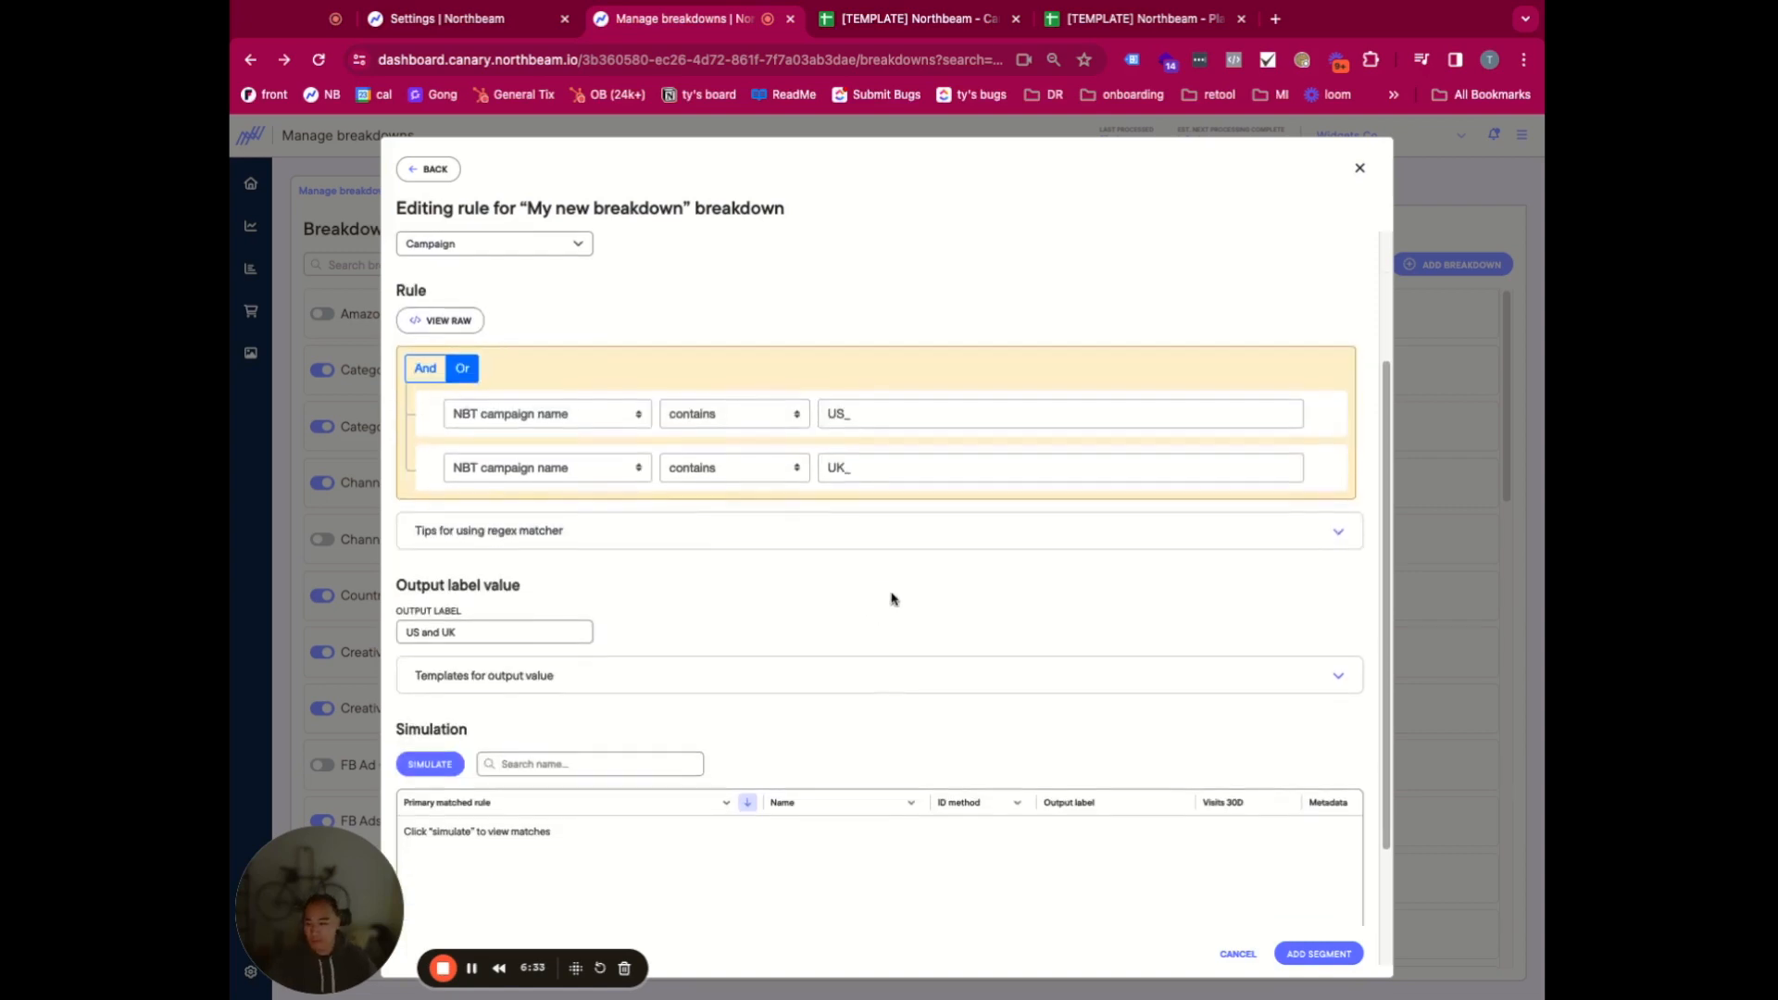
{"action": "left_click", "coordinate": [432, 761]}
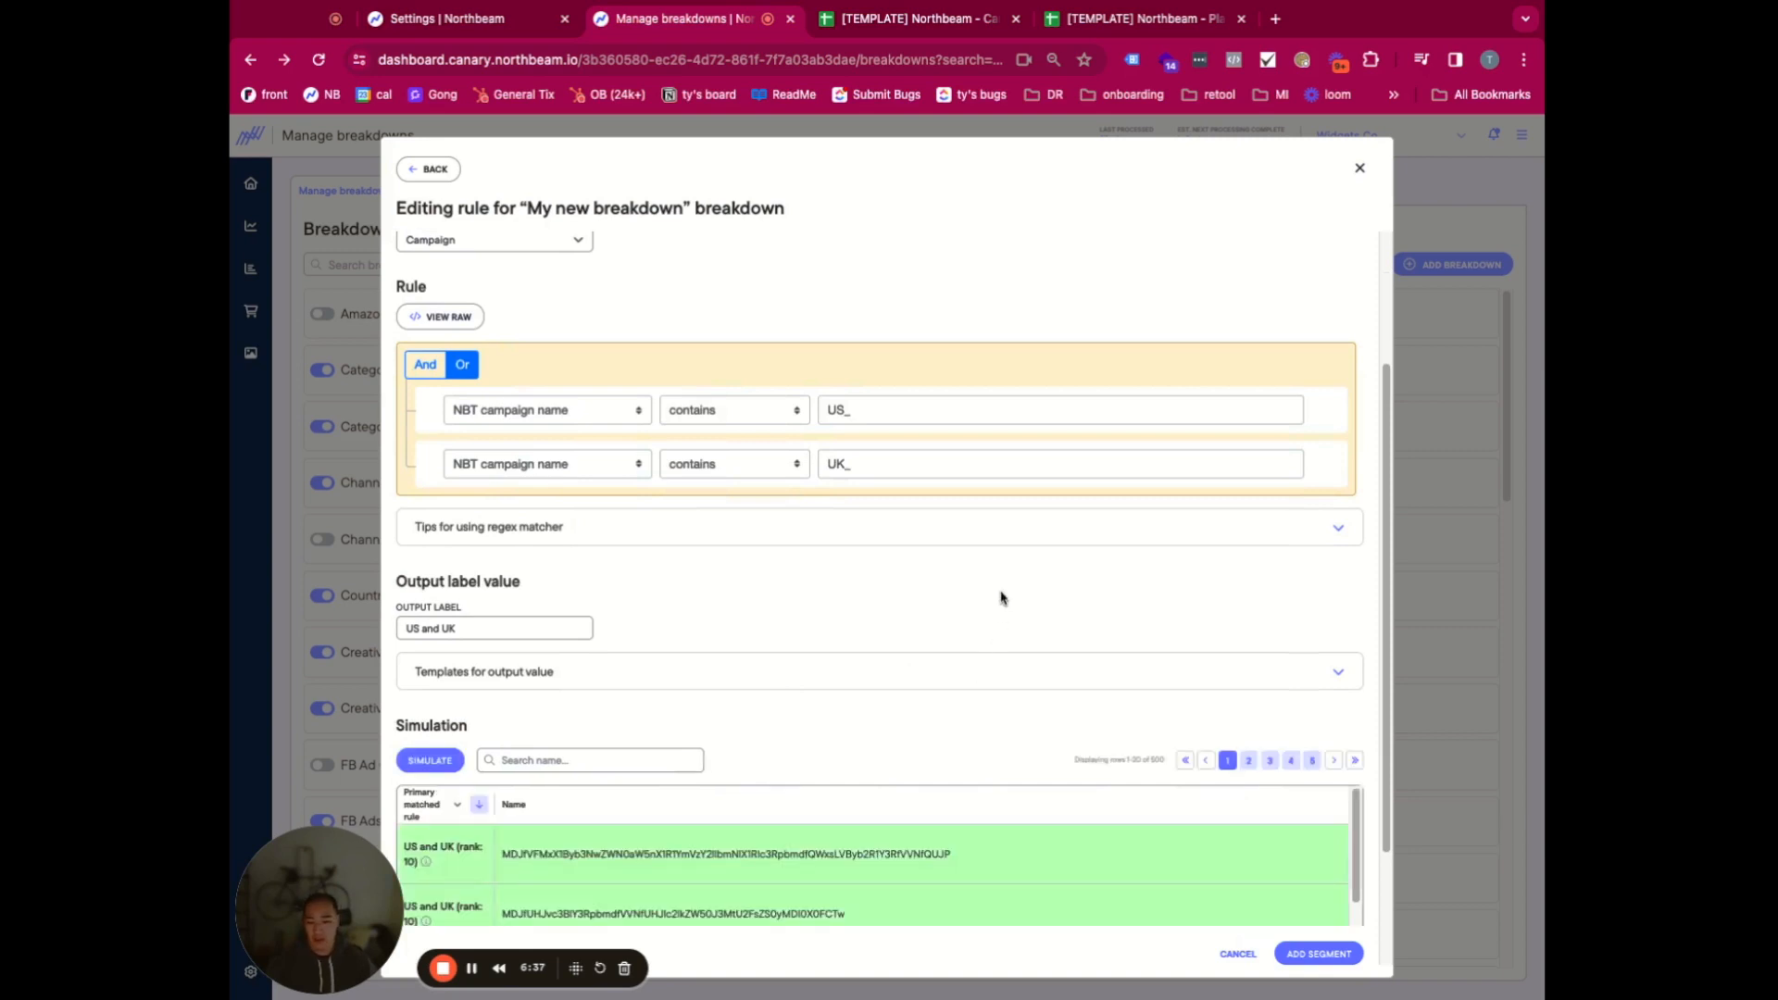
{"action": "scroll", "coordinate": [997, 602], "scroll_direction": "down", "scroll_amount": 2}
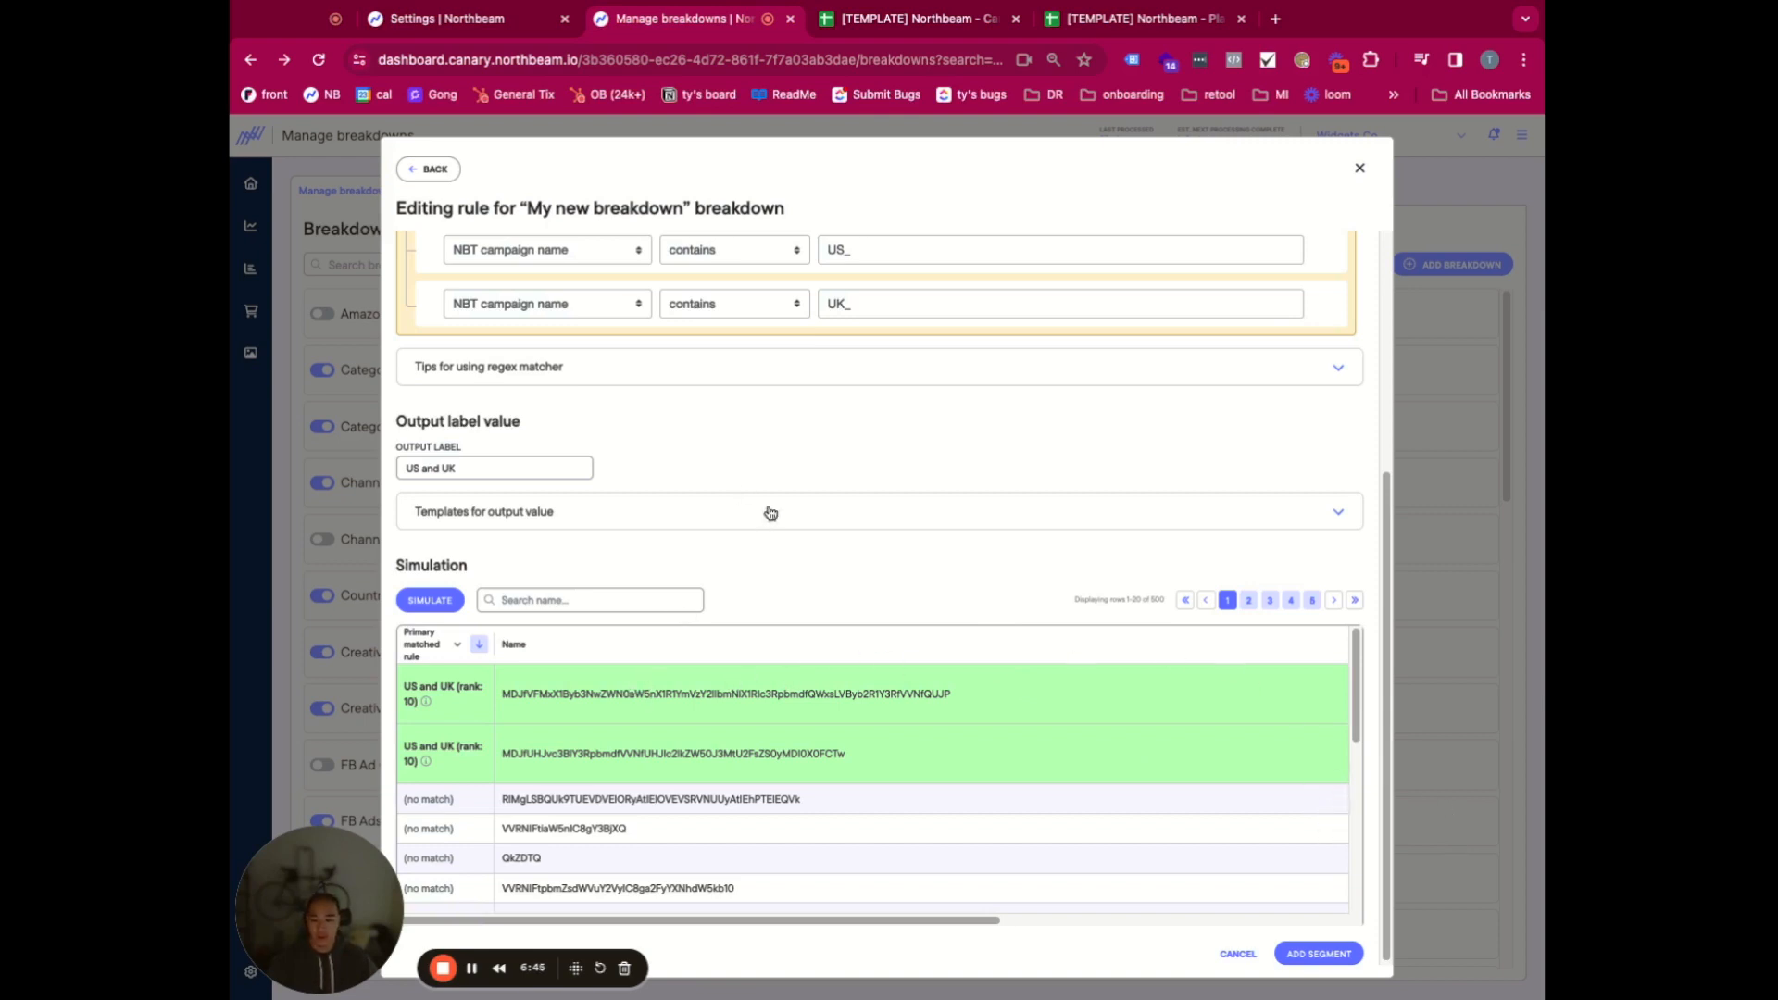
{"action": "scroll", "coordinate": [774, 513], "scroll_direction": "down", "scroll_amount": 1}
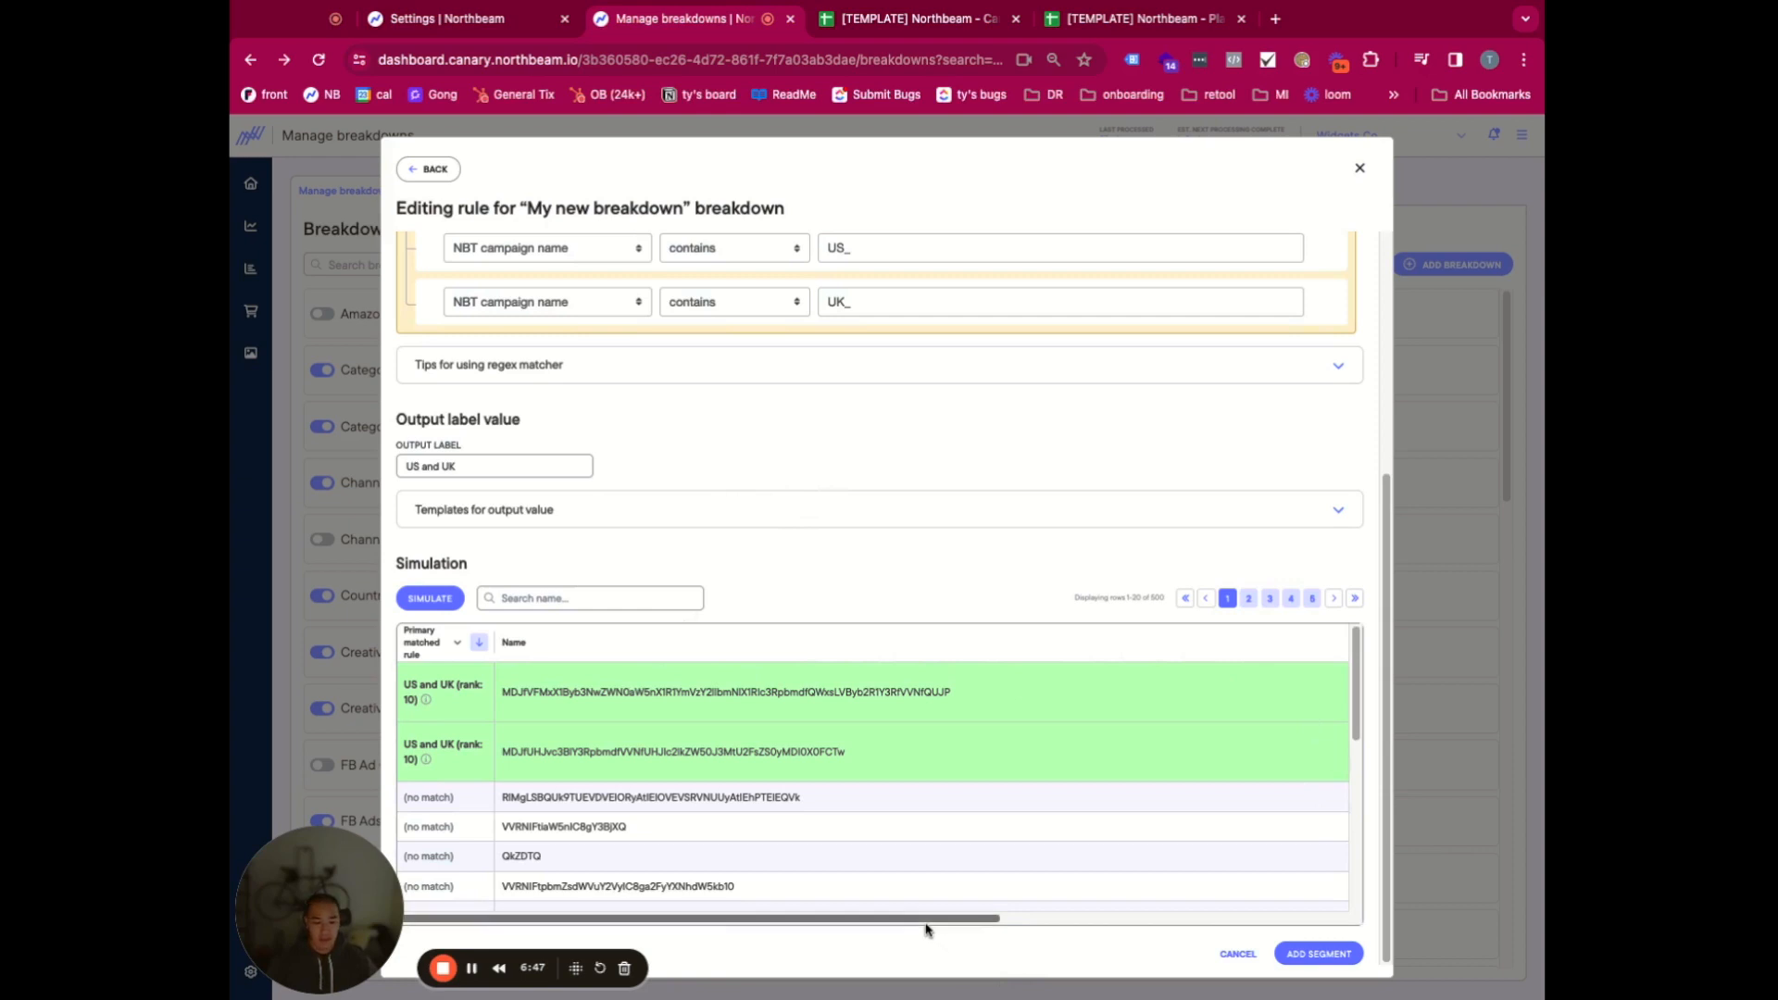
{"action": "scroll", "coordinate": [926, 929], "scroll_direction": "right", "scroll_amount": 10}
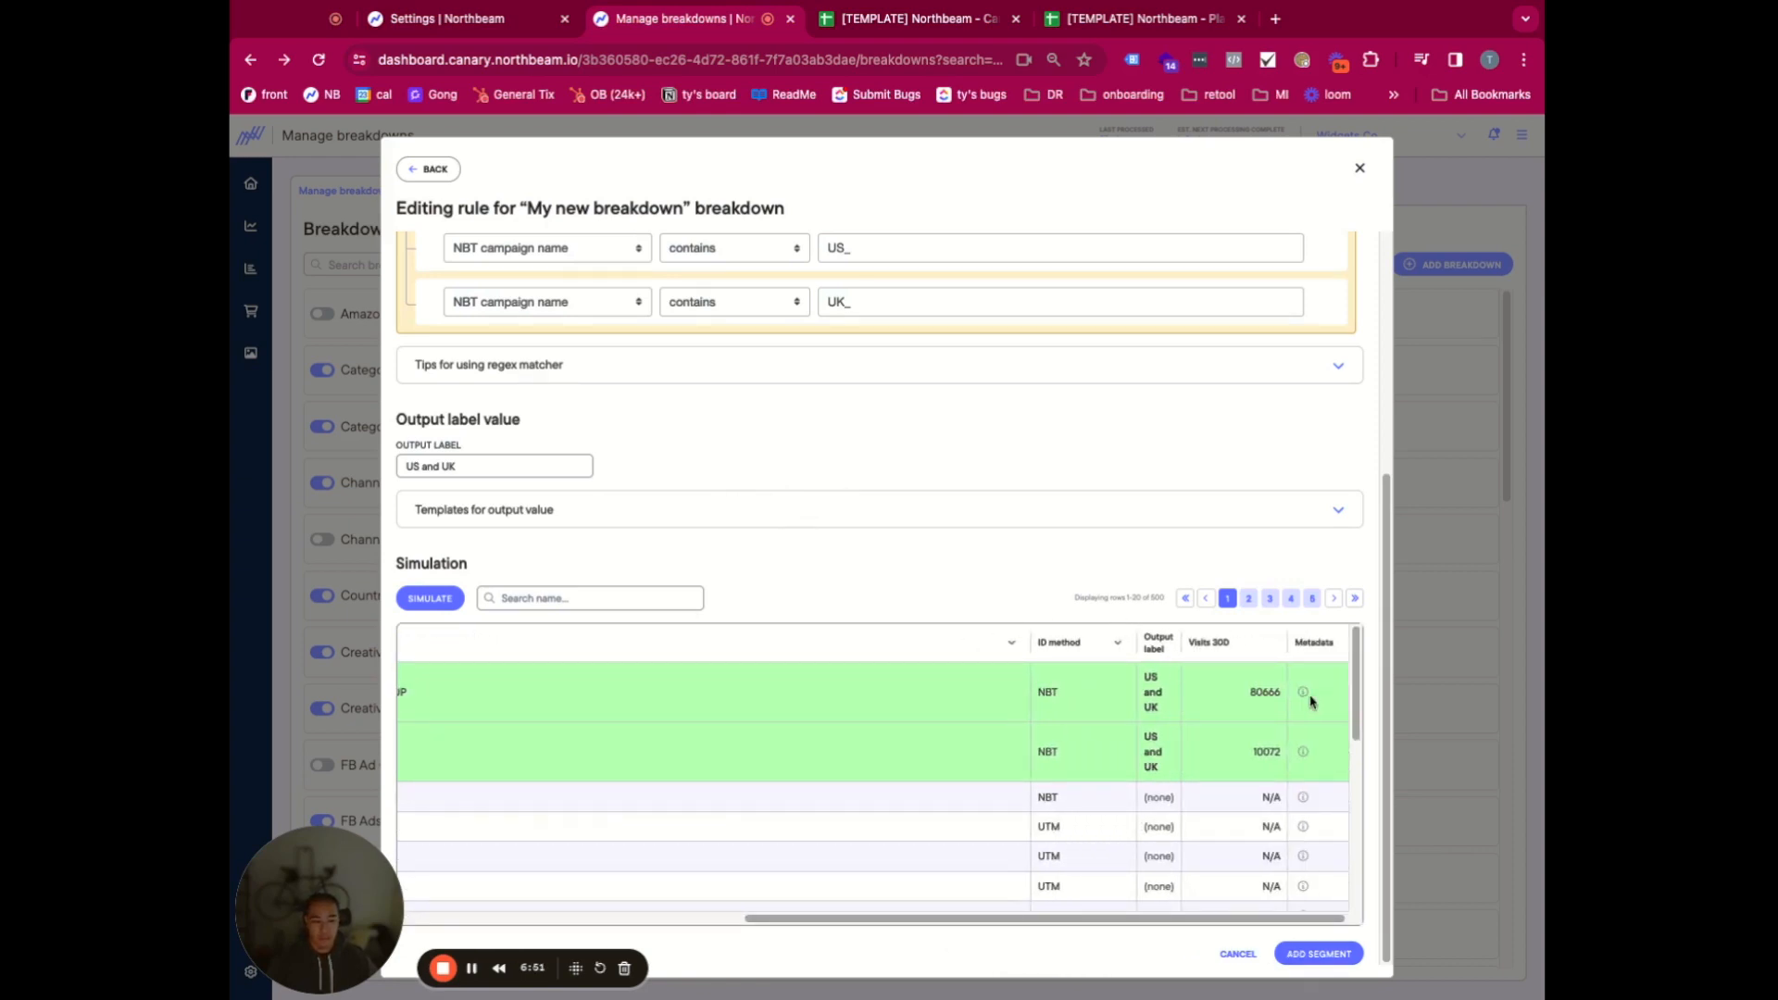
{"action": "mouse_move", "coordinate": [1308, 702]}
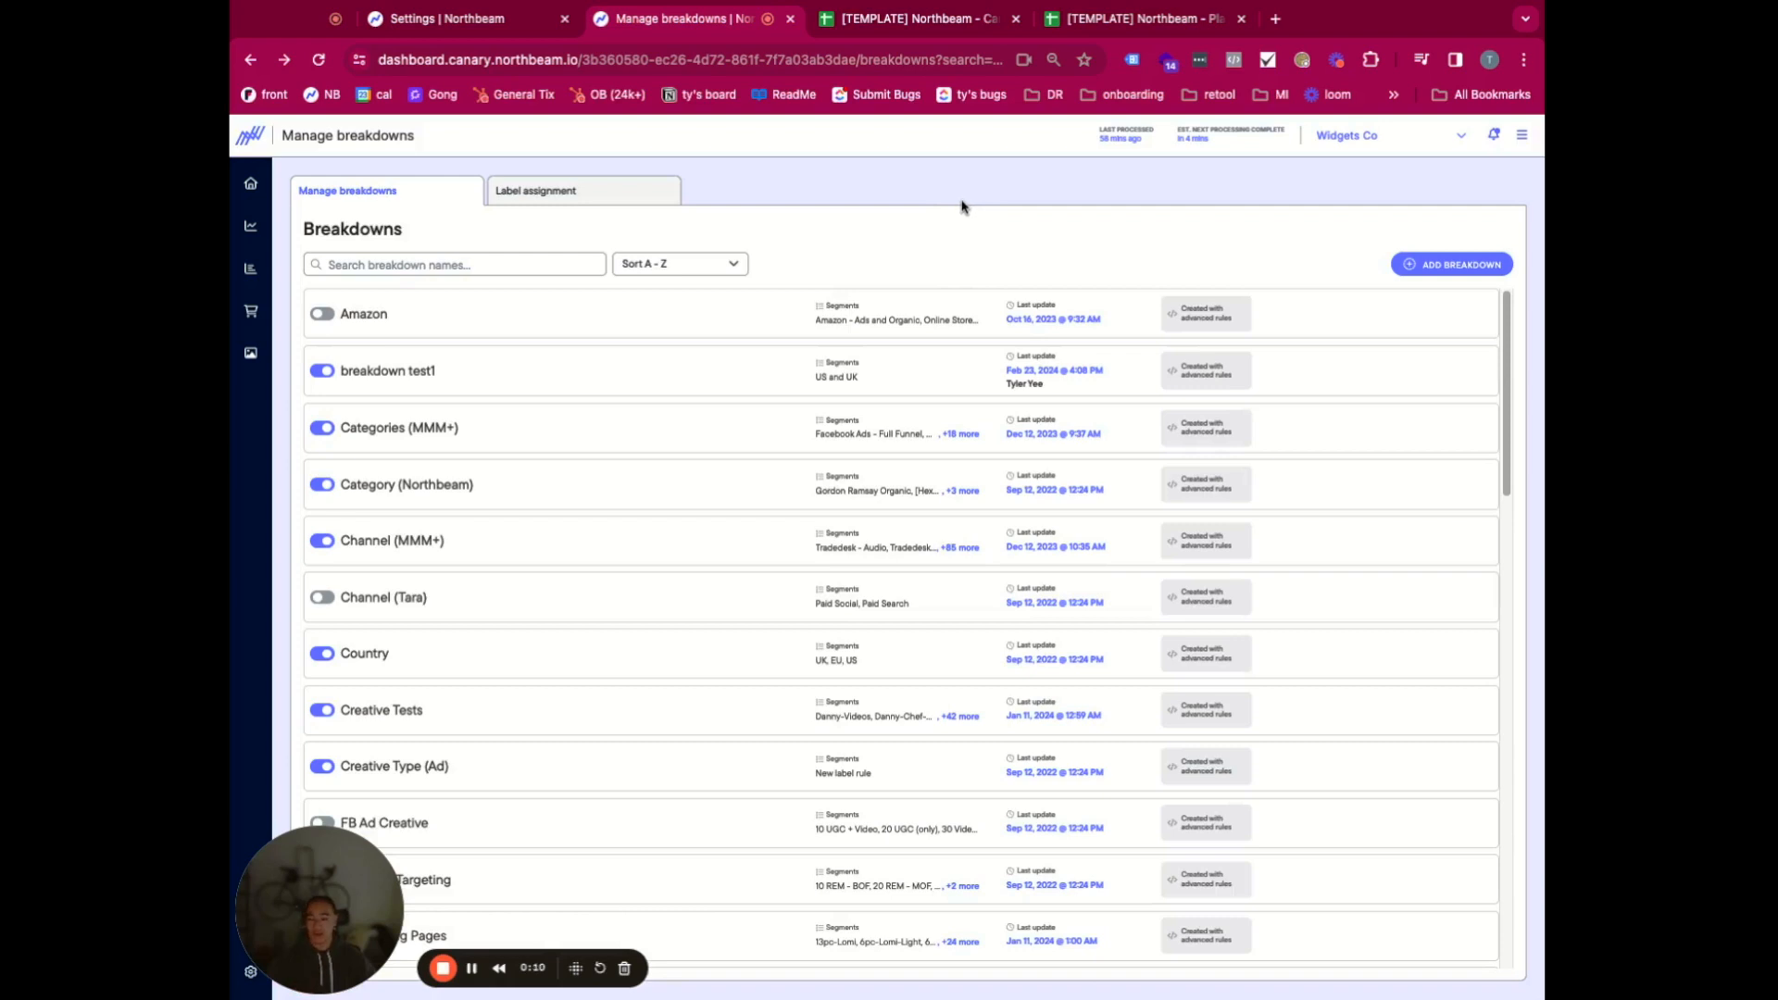
- Open the label assignment view, expand all segments of the first campaign and check the matched rules behind its labels
{"action": "left_click", "coordinate": [555, 191]}
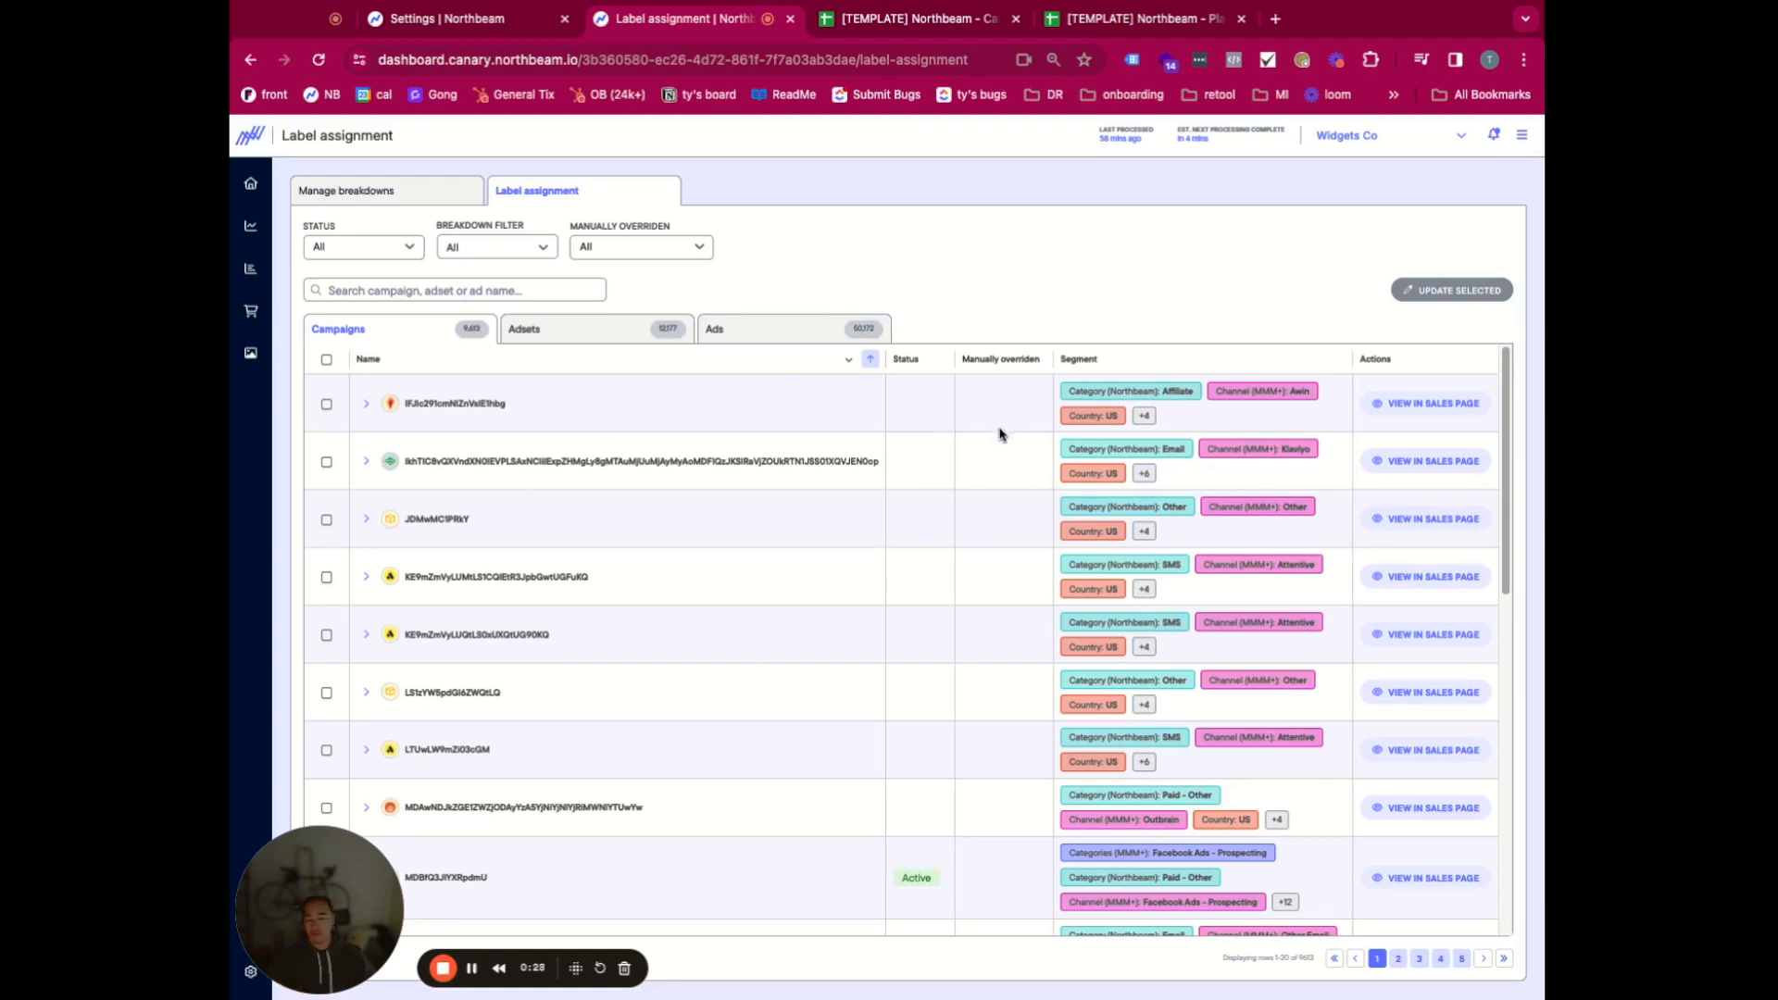
{"action": "mouse_move", "coordinate": [1095, 393]}
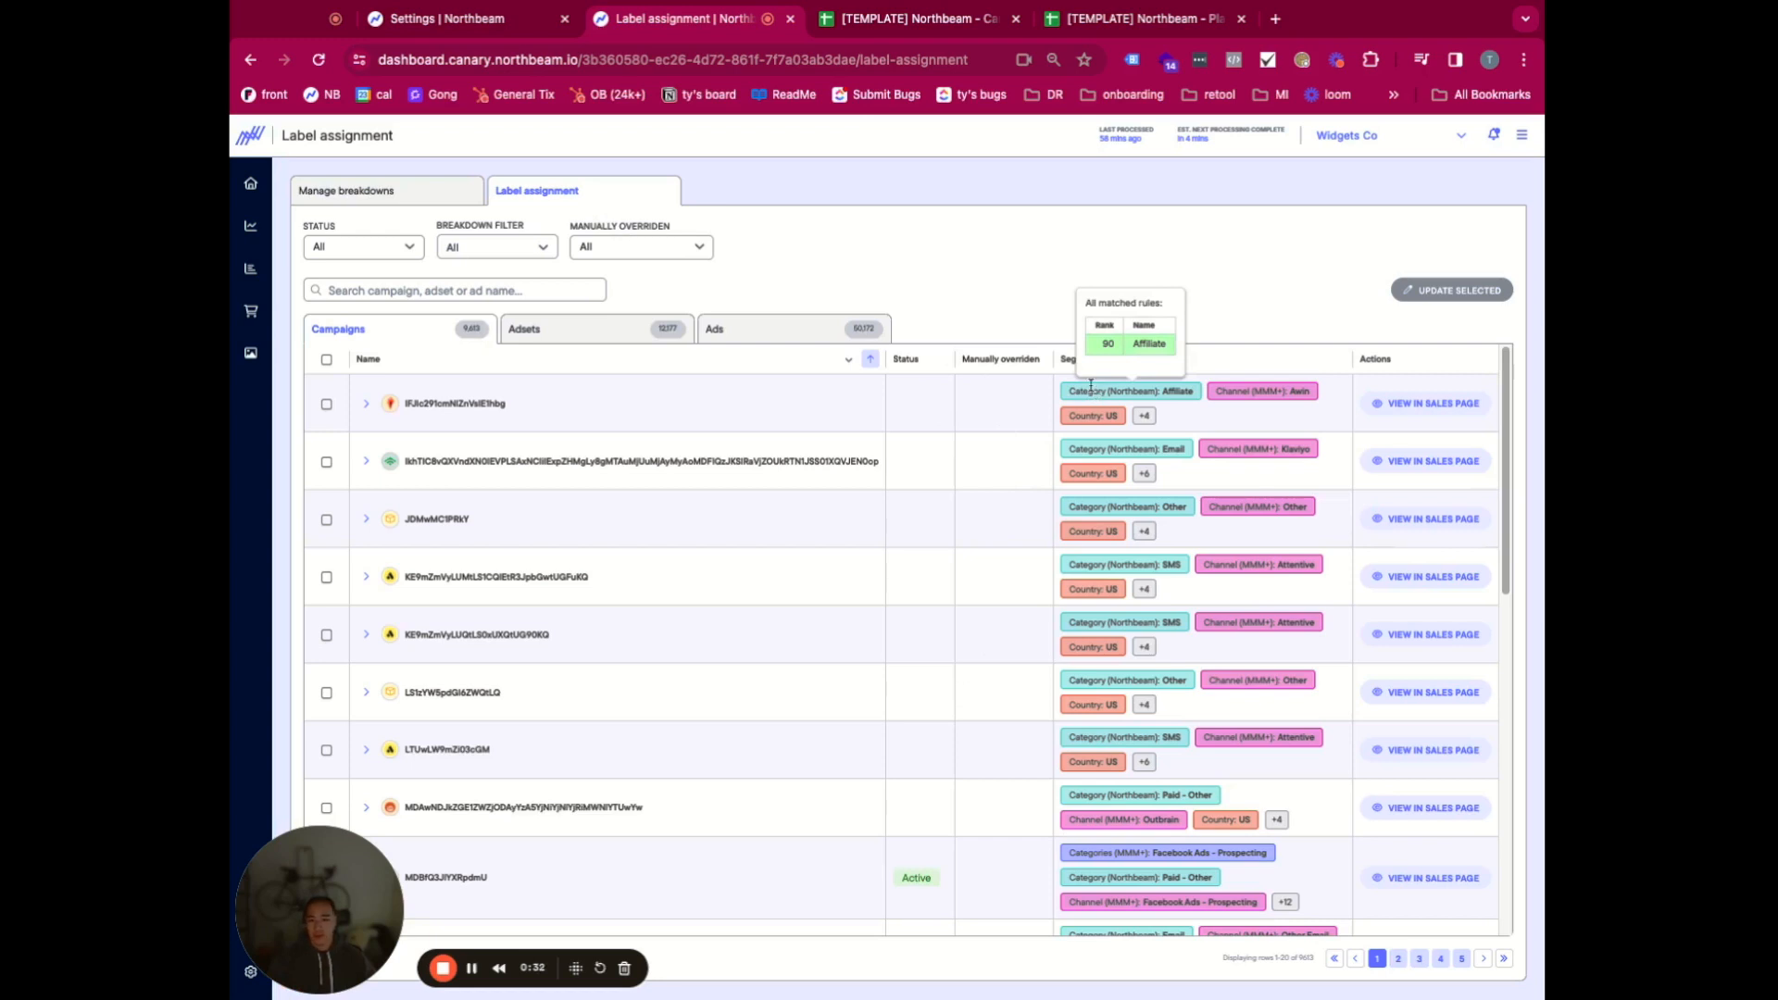
{"action": "left_click", "coordinate": [365, 405]}
{"action": "double_click", "coordinate": [366, 441]}
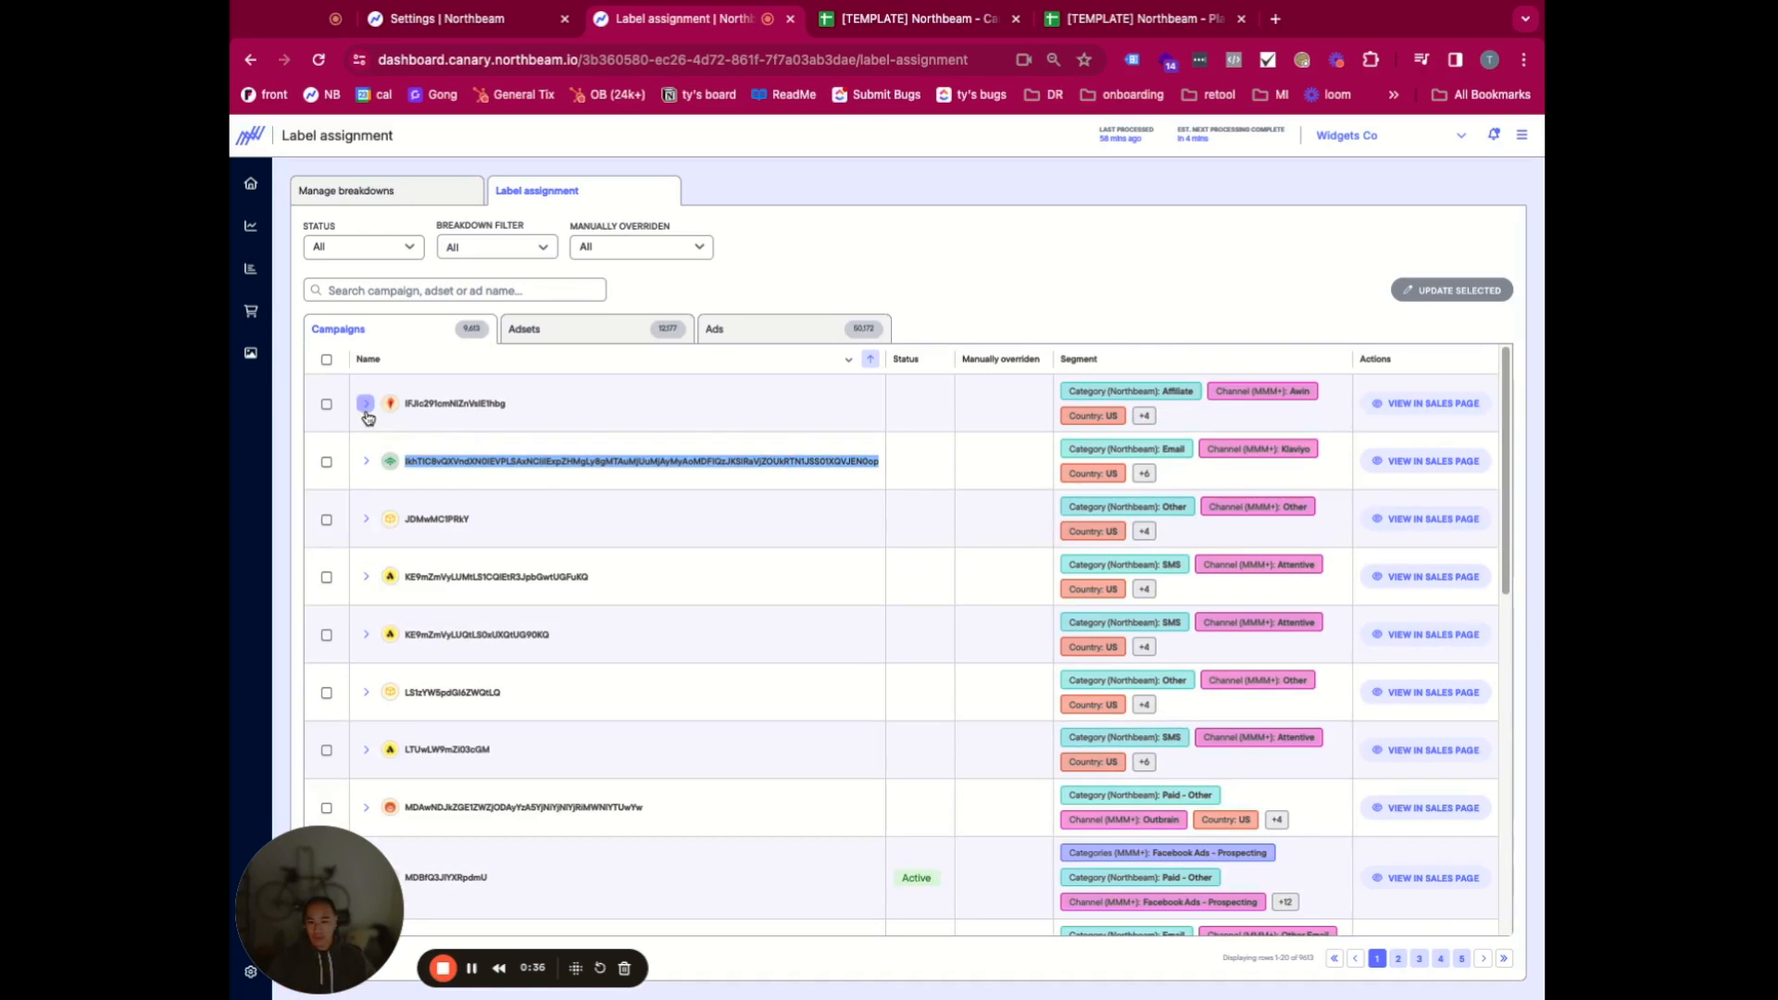
{"action": "left_click", "coordinate": [366, 405]}
{"action": "mouse_move", "coordinate": [1163, 395]}
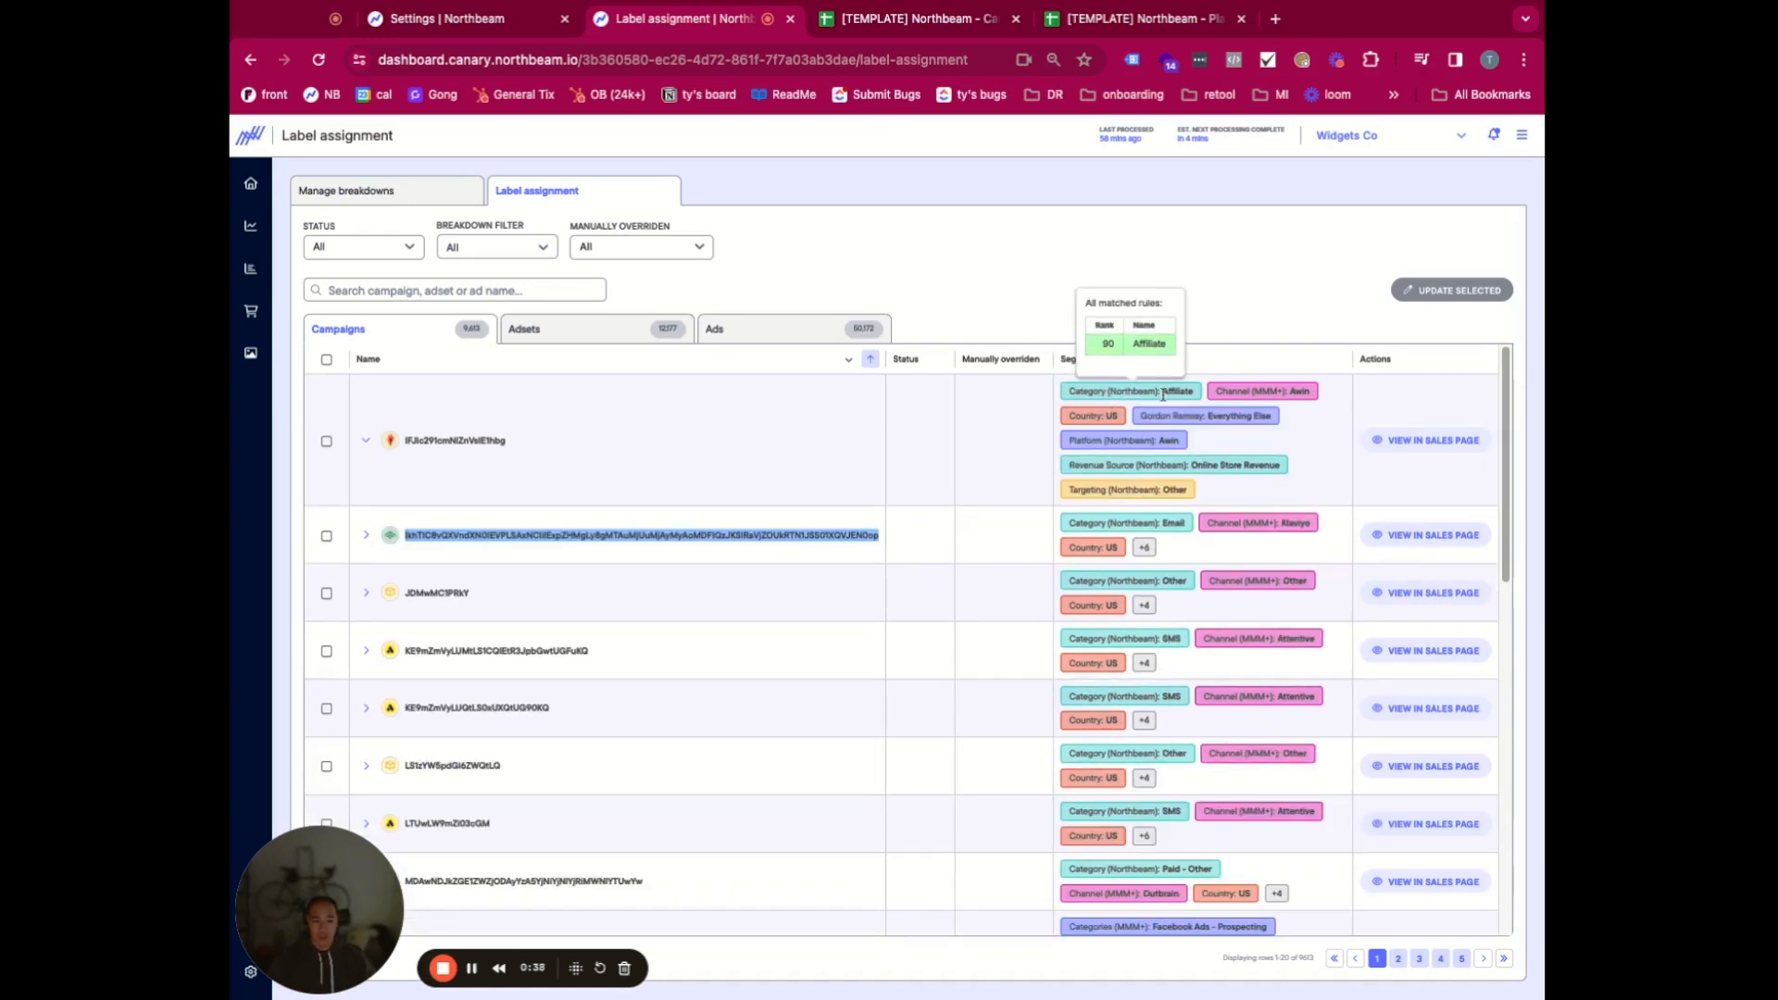
{"action": "mouse_move", "coordinate": [1277, 394]}
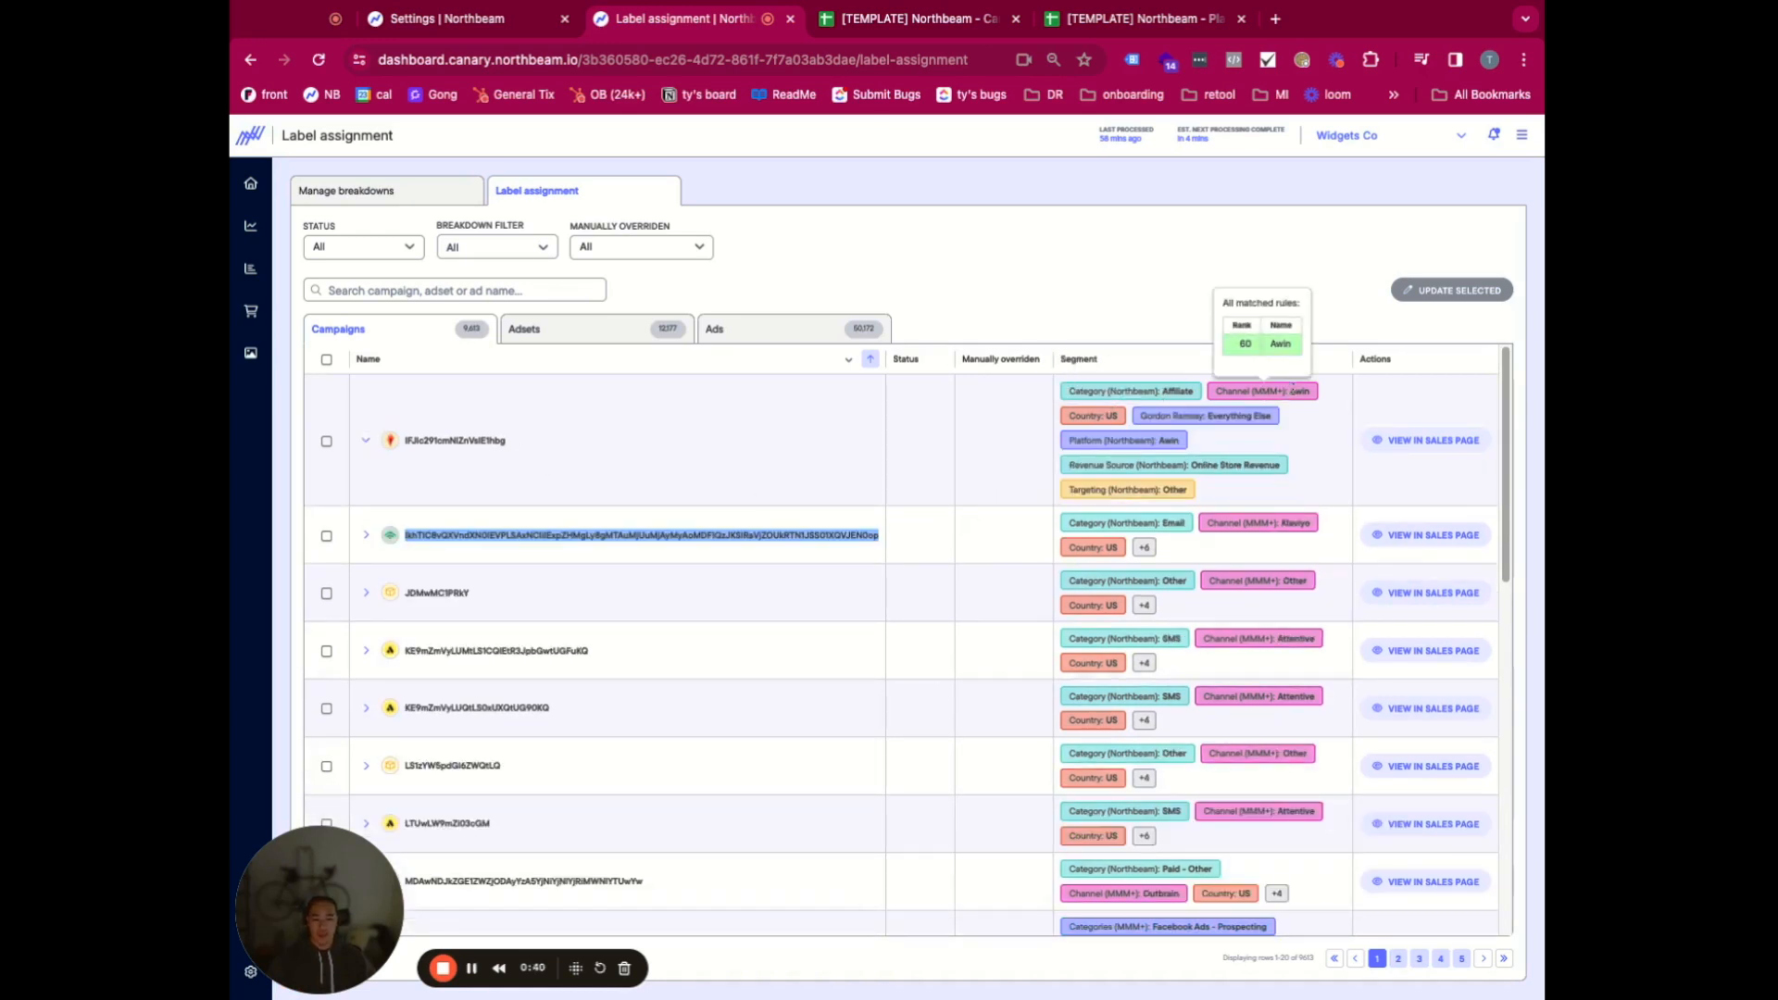
{"action": "mouse_move", "coordinate": [1093, 418]}
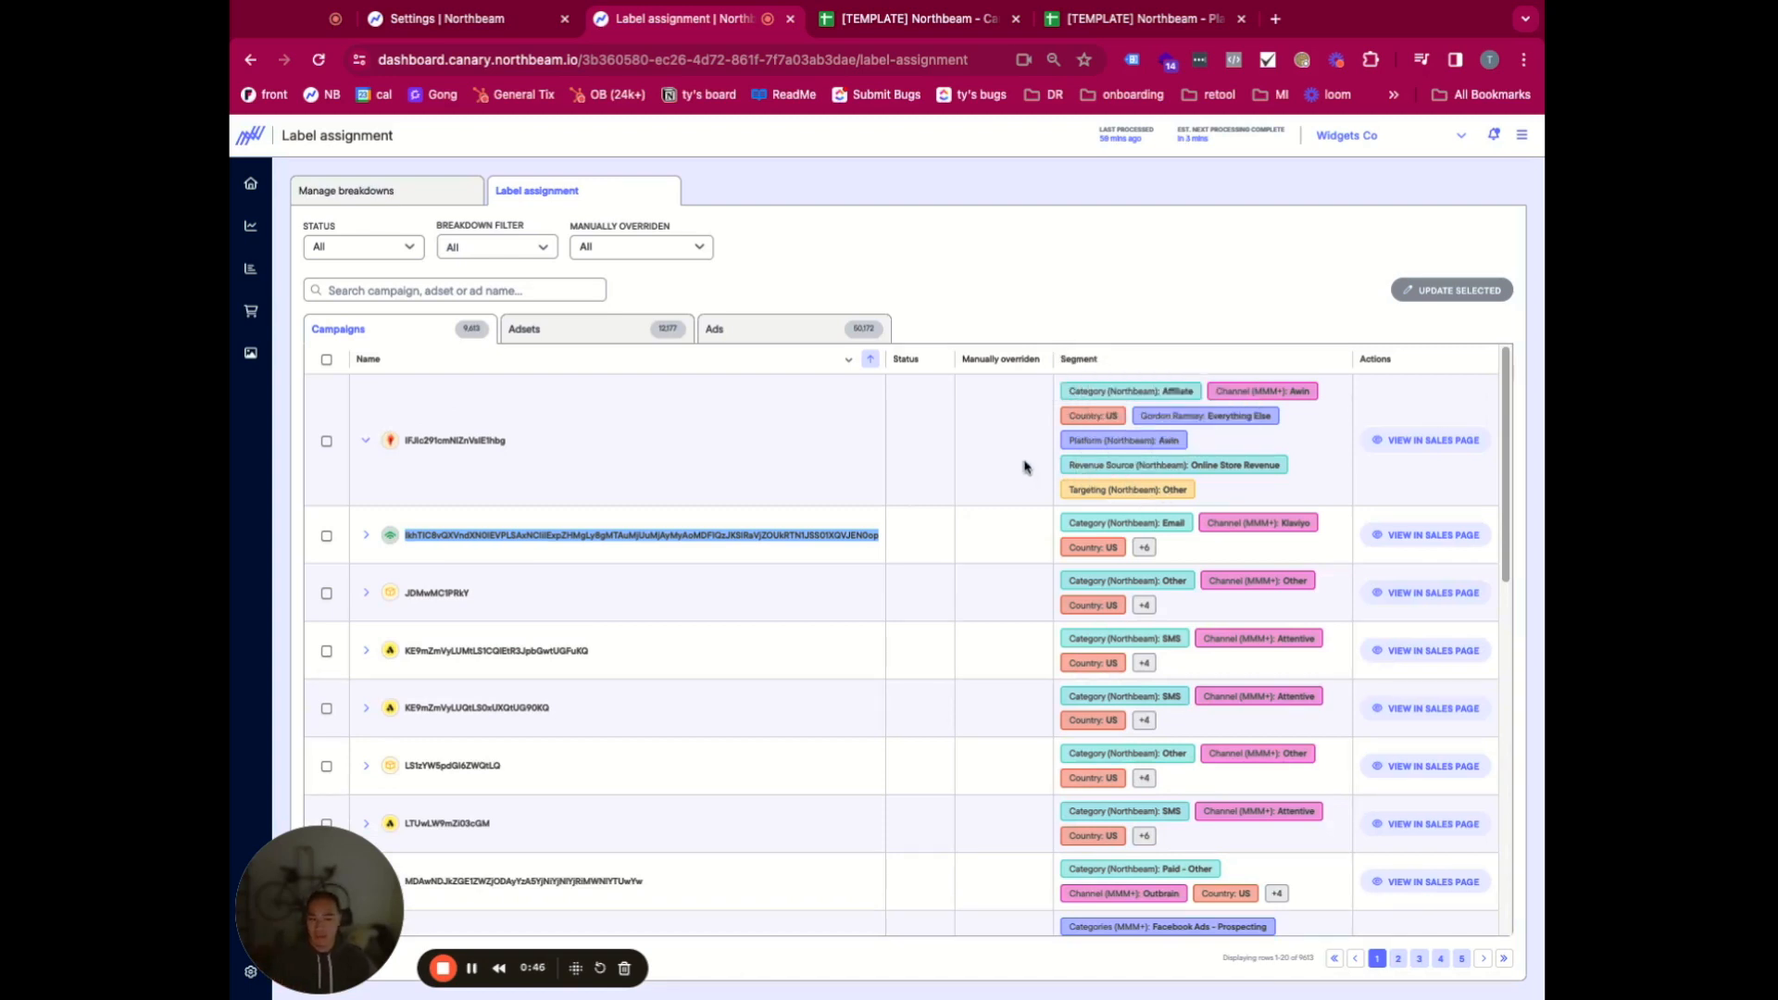
{"action": "left_click", "coordinate": [990, 485]}
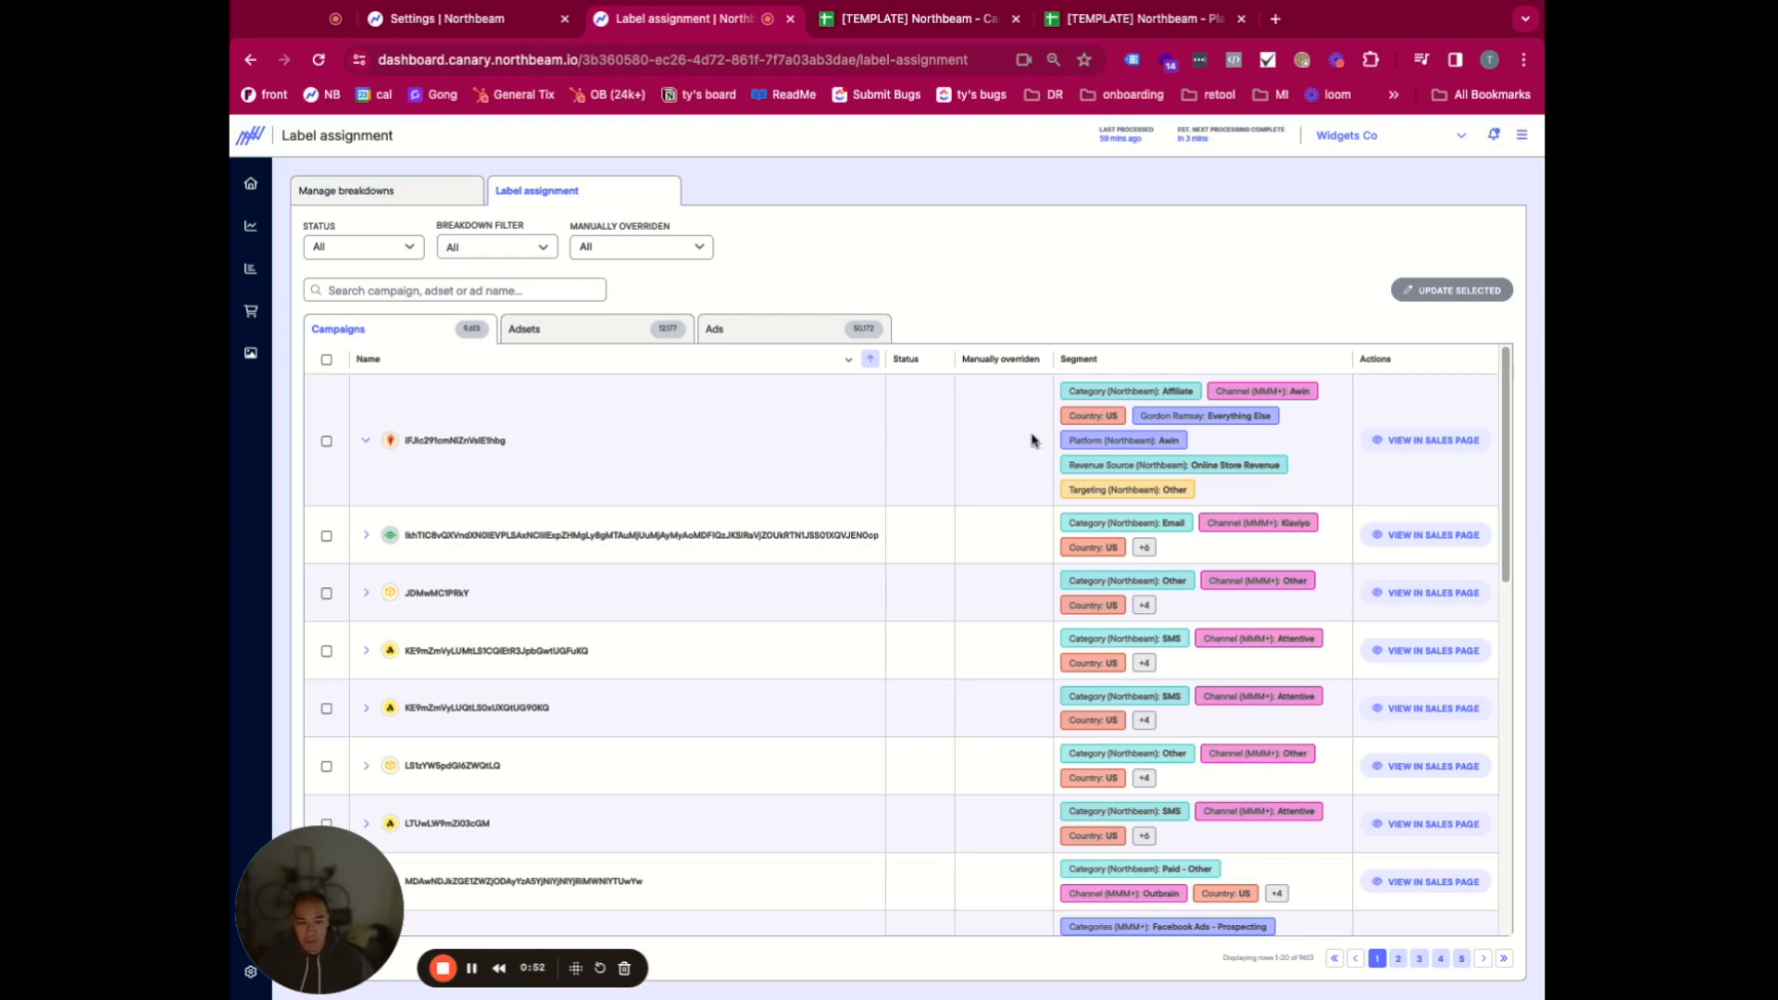
- Select the first campaign and try to manually overwrite its Country breakdown label with the segment EU
{"action": "left_click", "coordinate": [326, 441]}
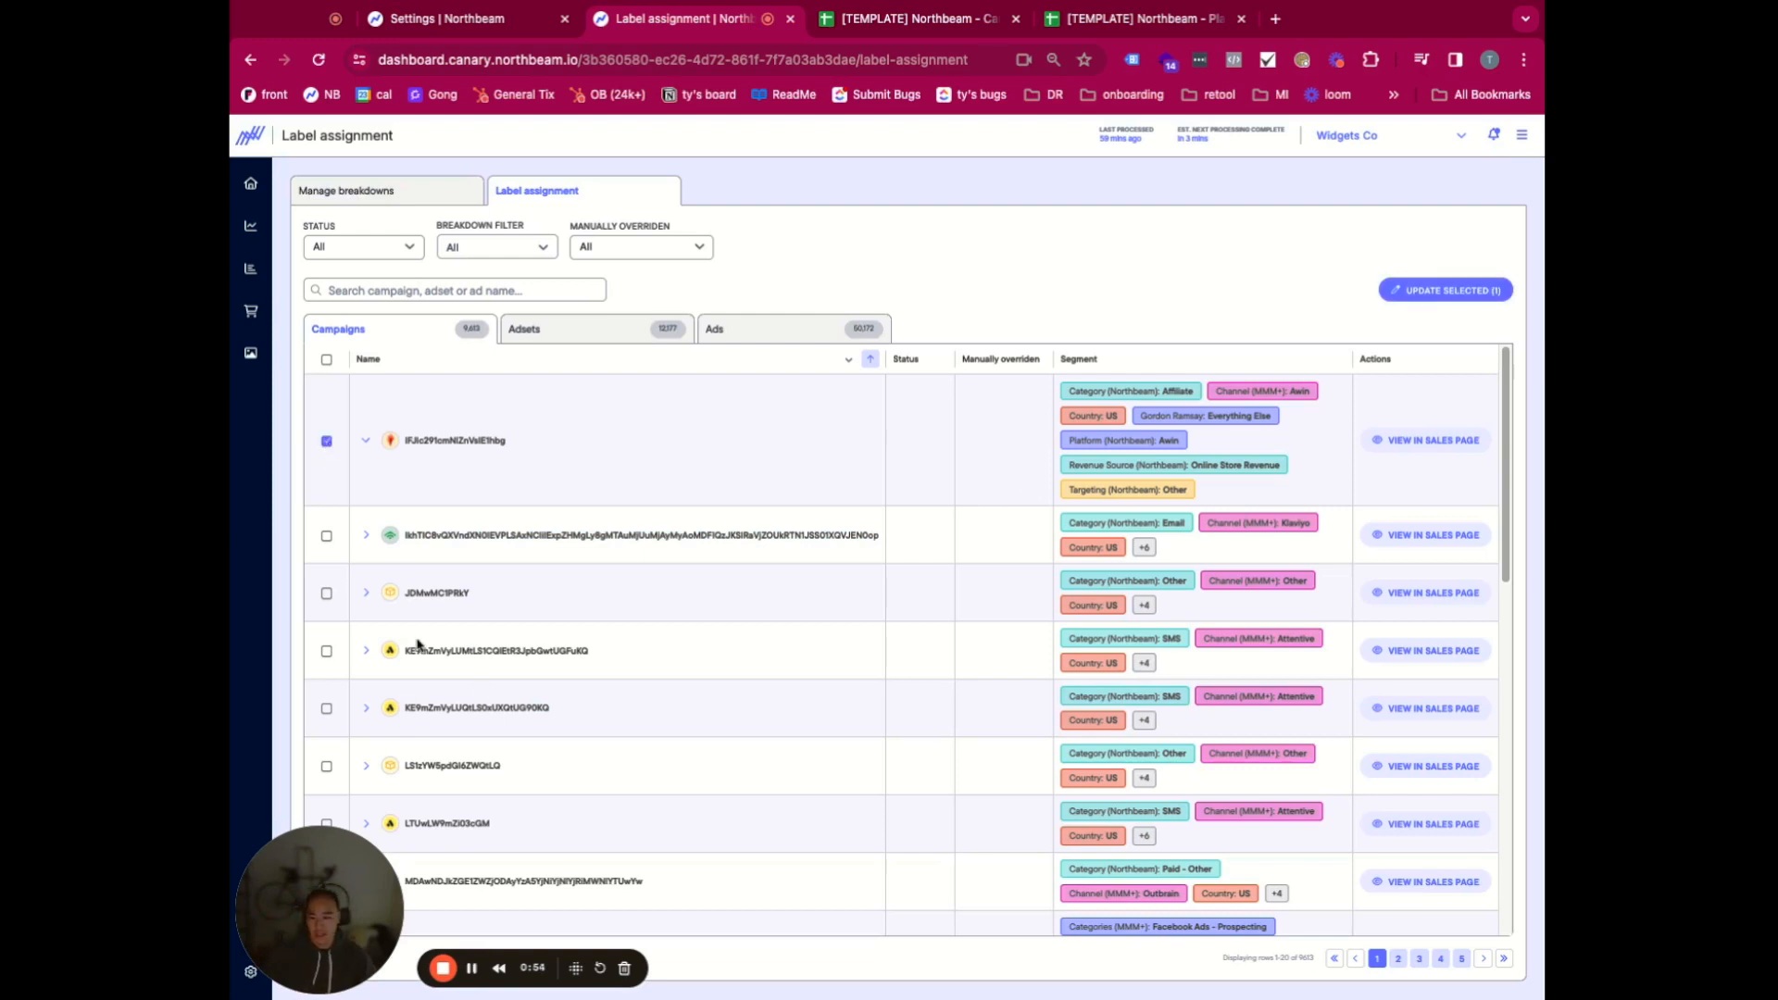
{"action": "left_click", "coordinate": [1433, 291]}
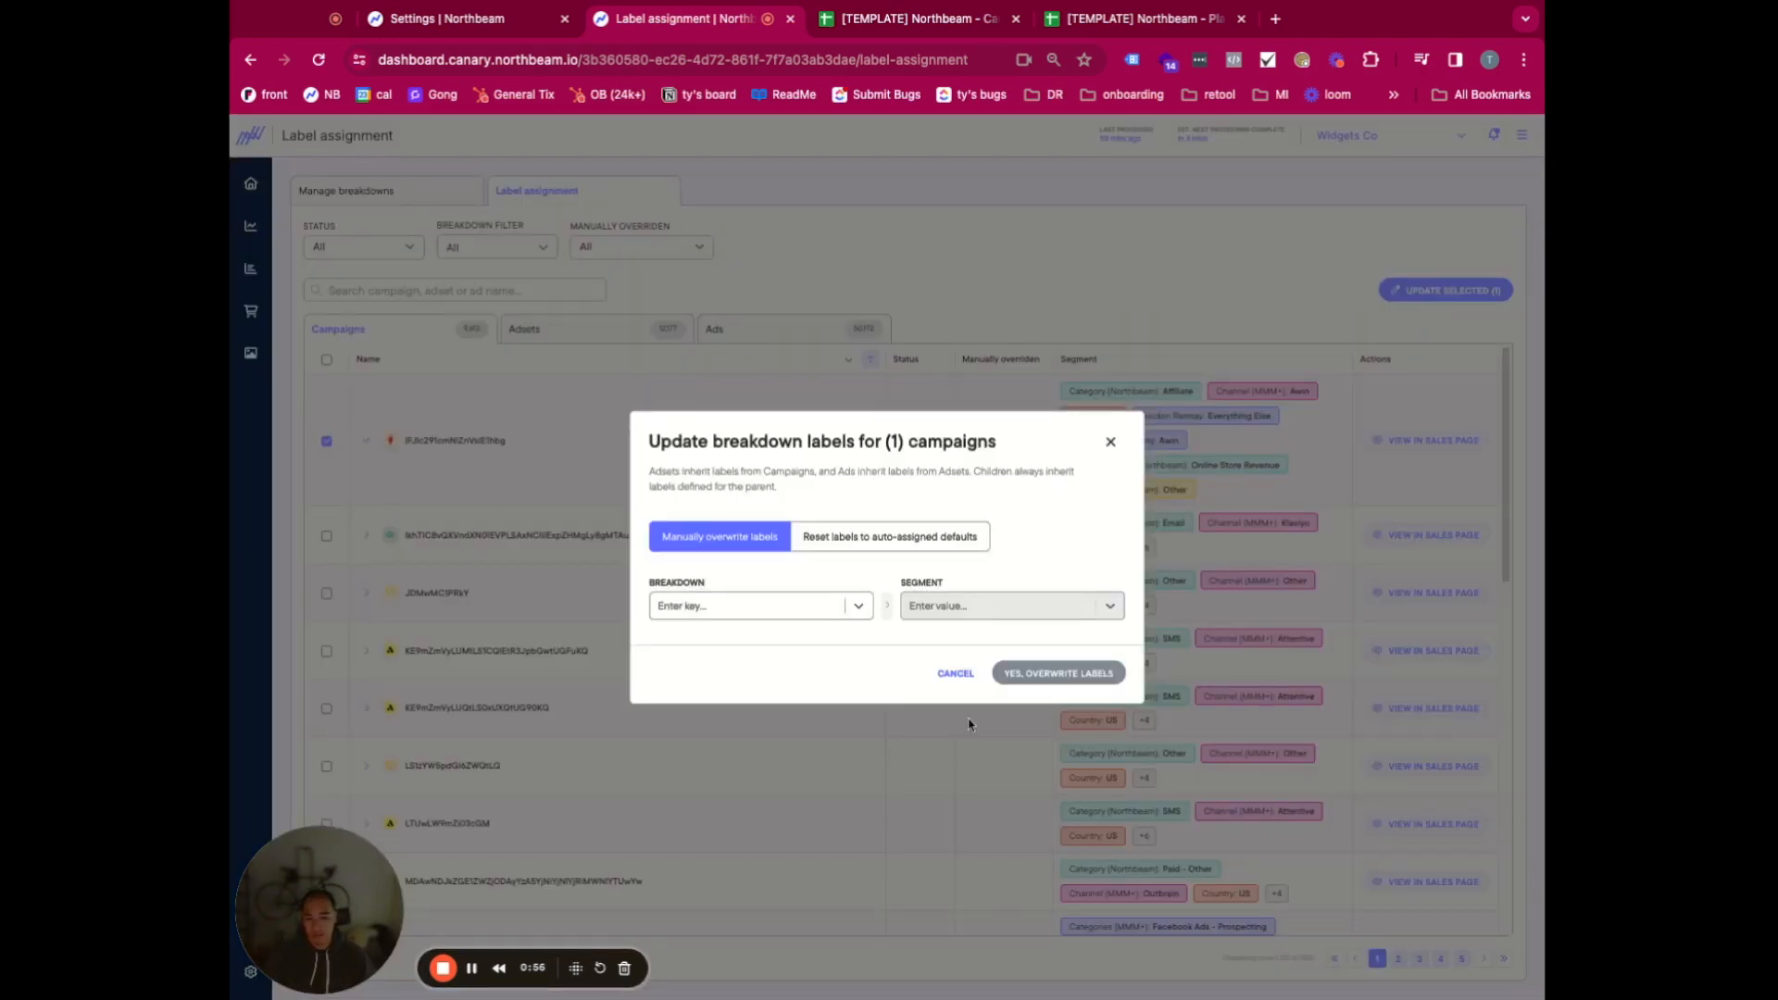
{"action": "left_click", "coordinate": [838, 607]}
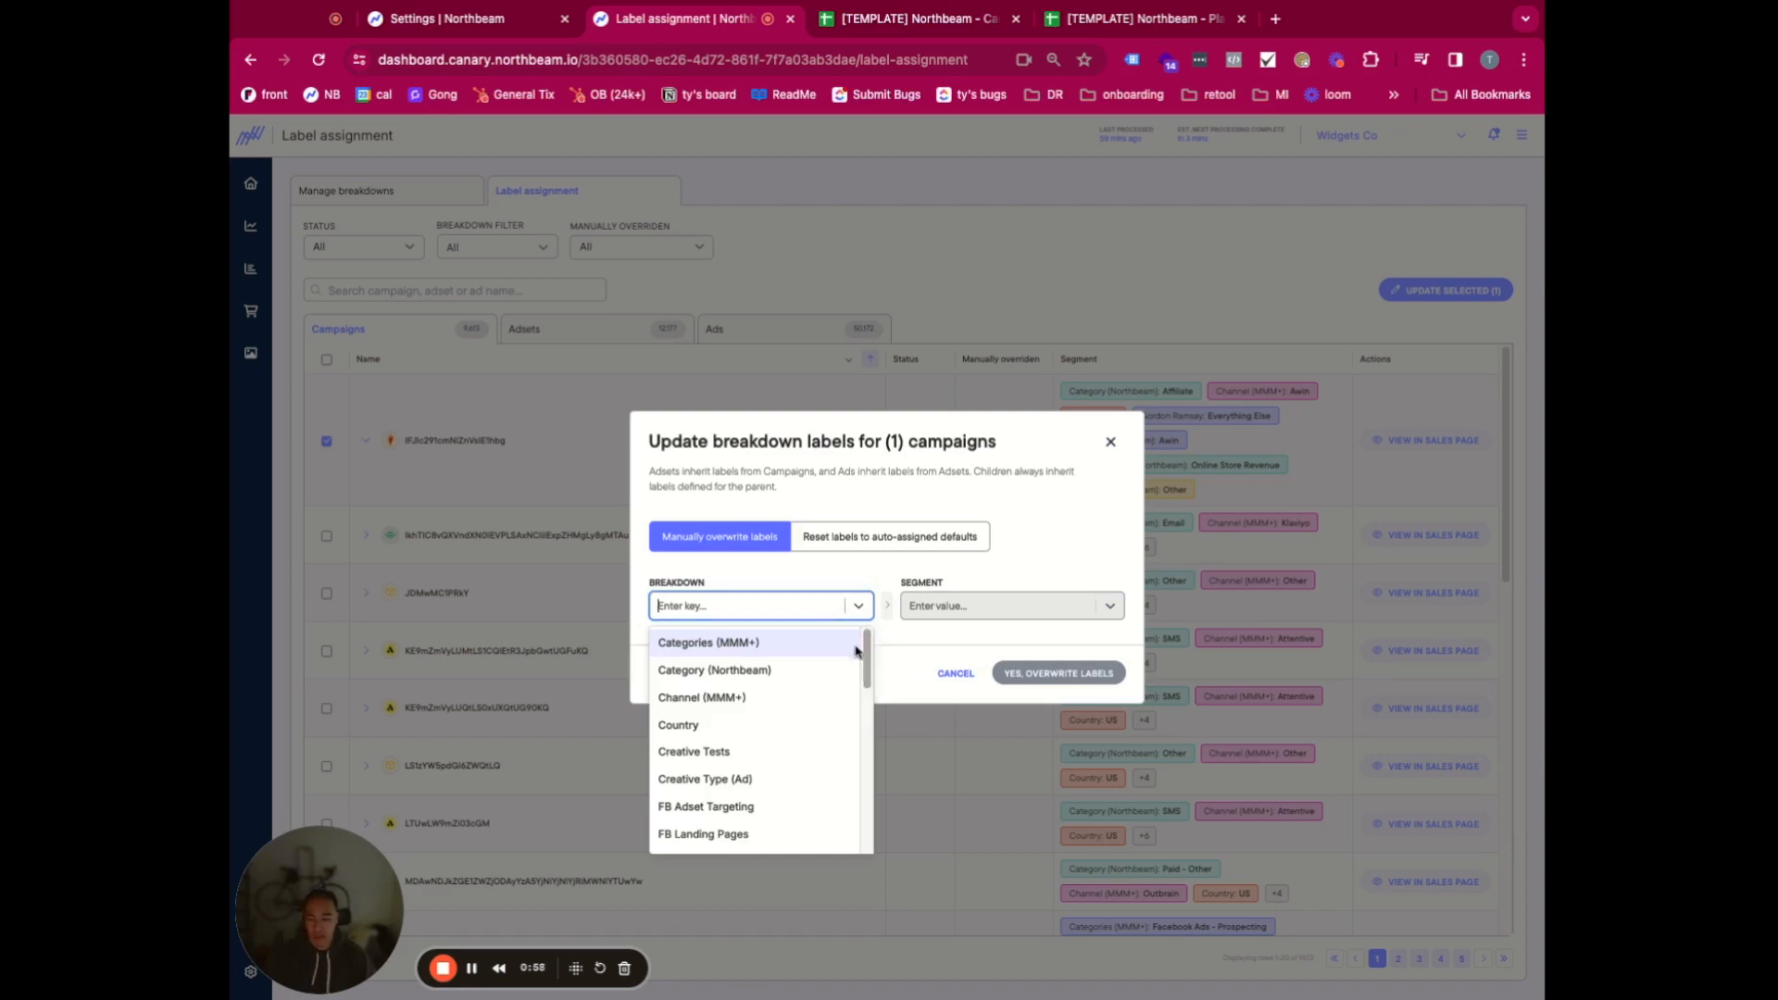
{"action": "left_click", "coordinate": [798, 725]}
{"action": "left_click", "coordinate": [1042, 616]}
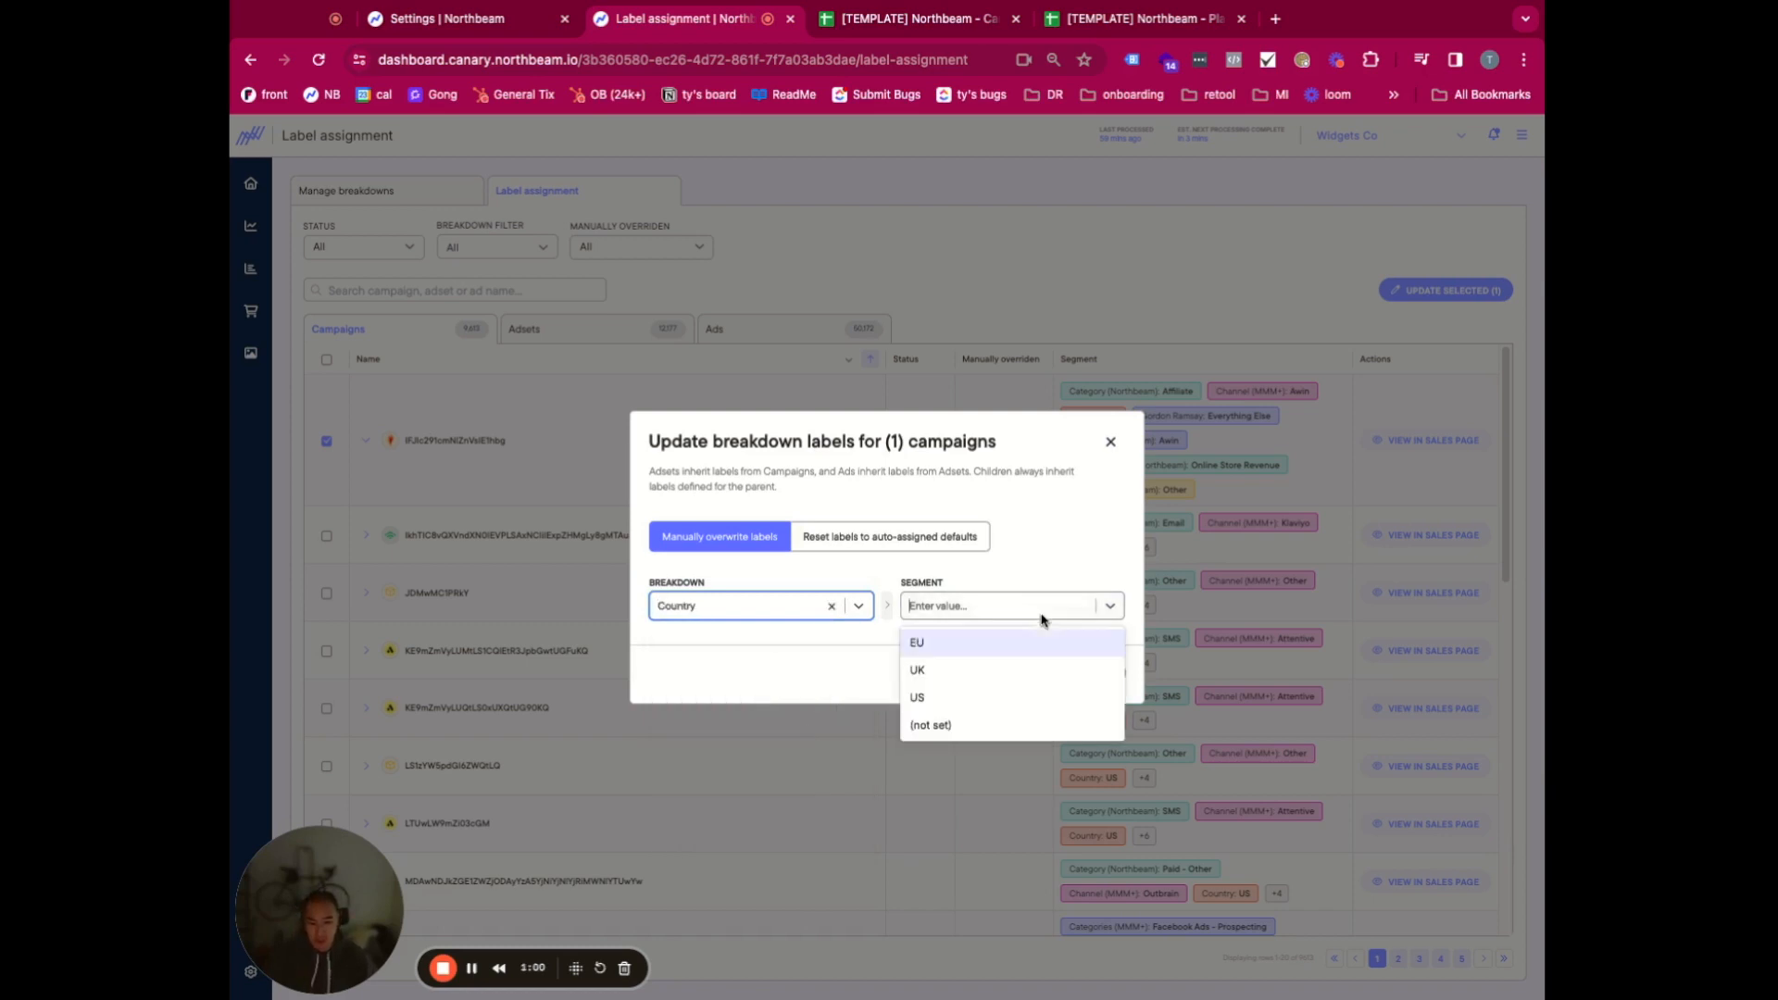
{"action": "left_click", "coordinate": [1031, 643]}
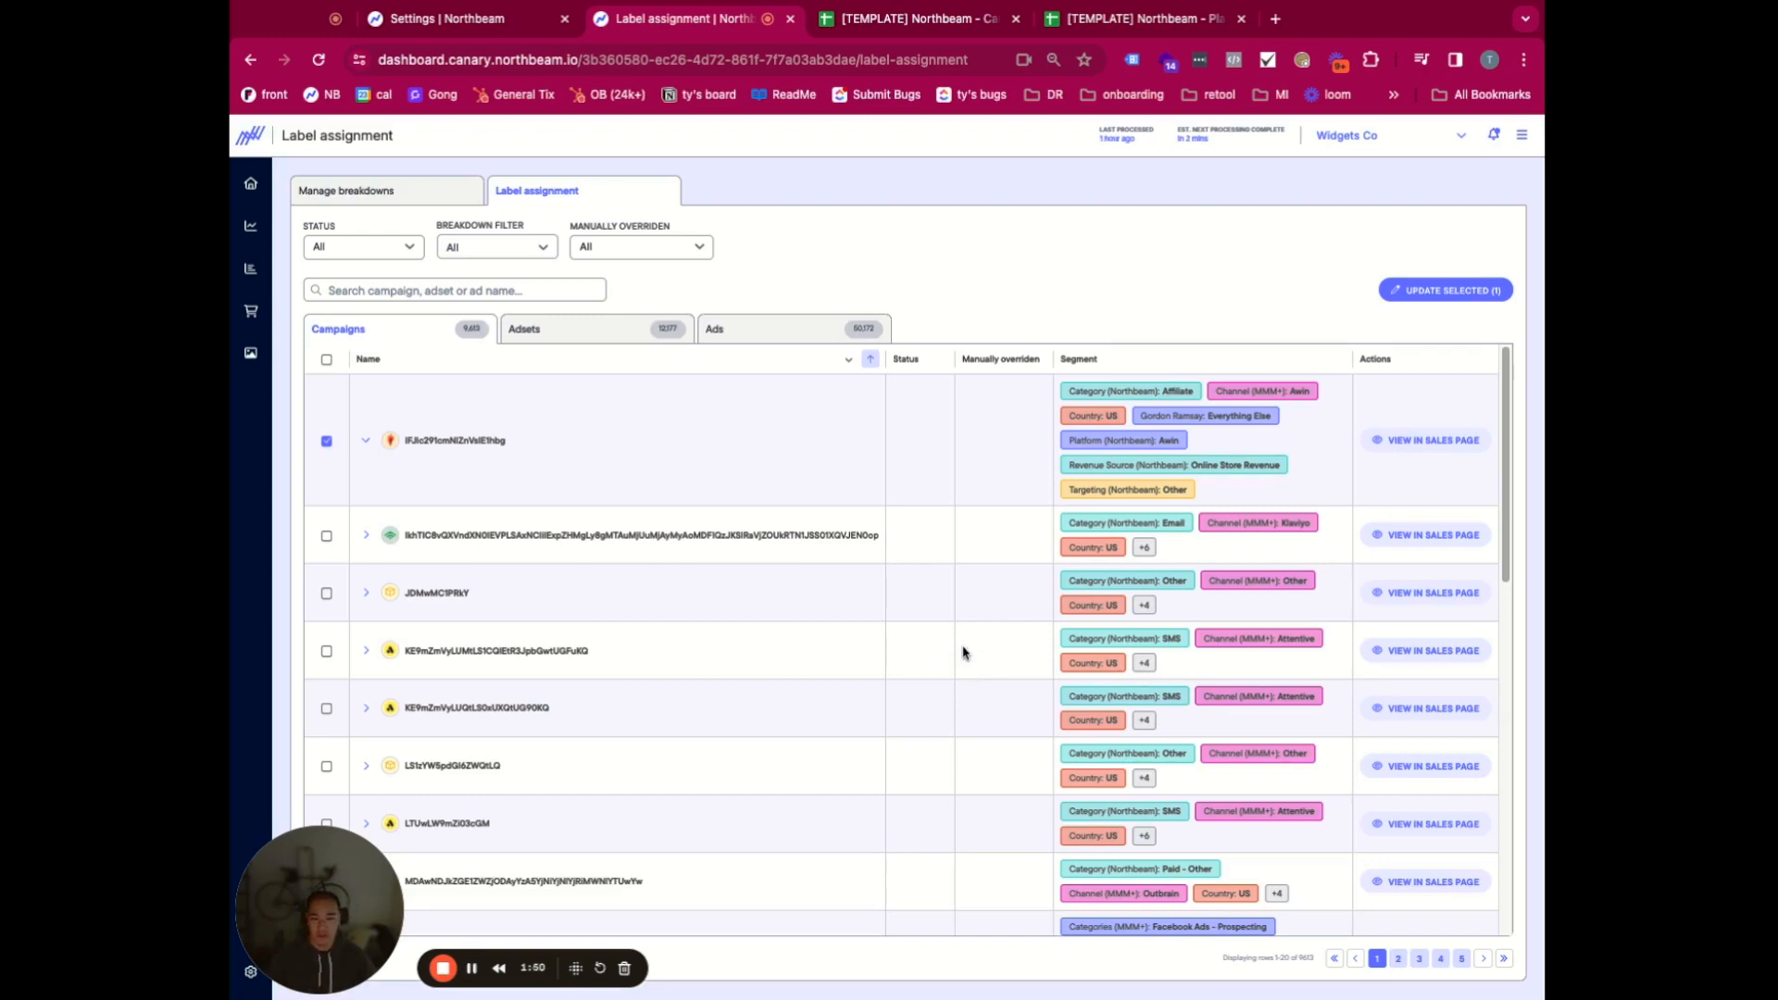
- Try to overwrite the selected campaign's Country label with a newly created segment "JP", and cancel the label update
{"action": "left_click", "coordinate": [1432, 295]}
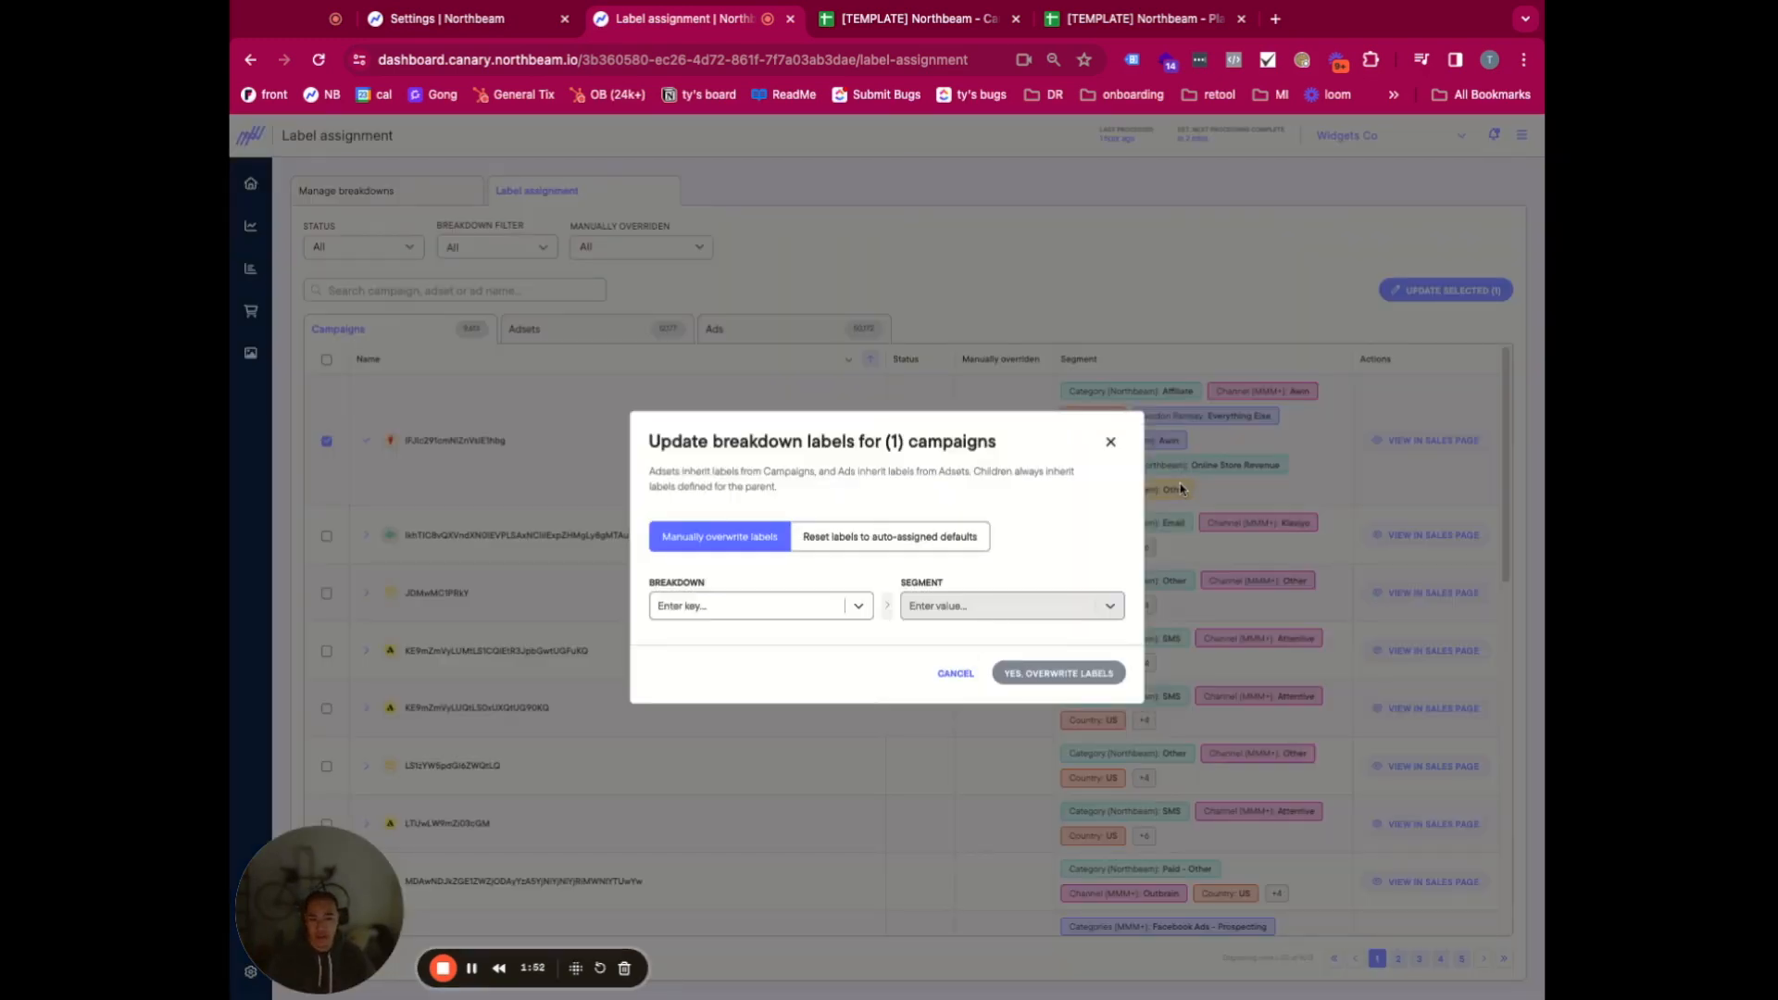
{"action": "left_click", "coordinate": [816, 607]}
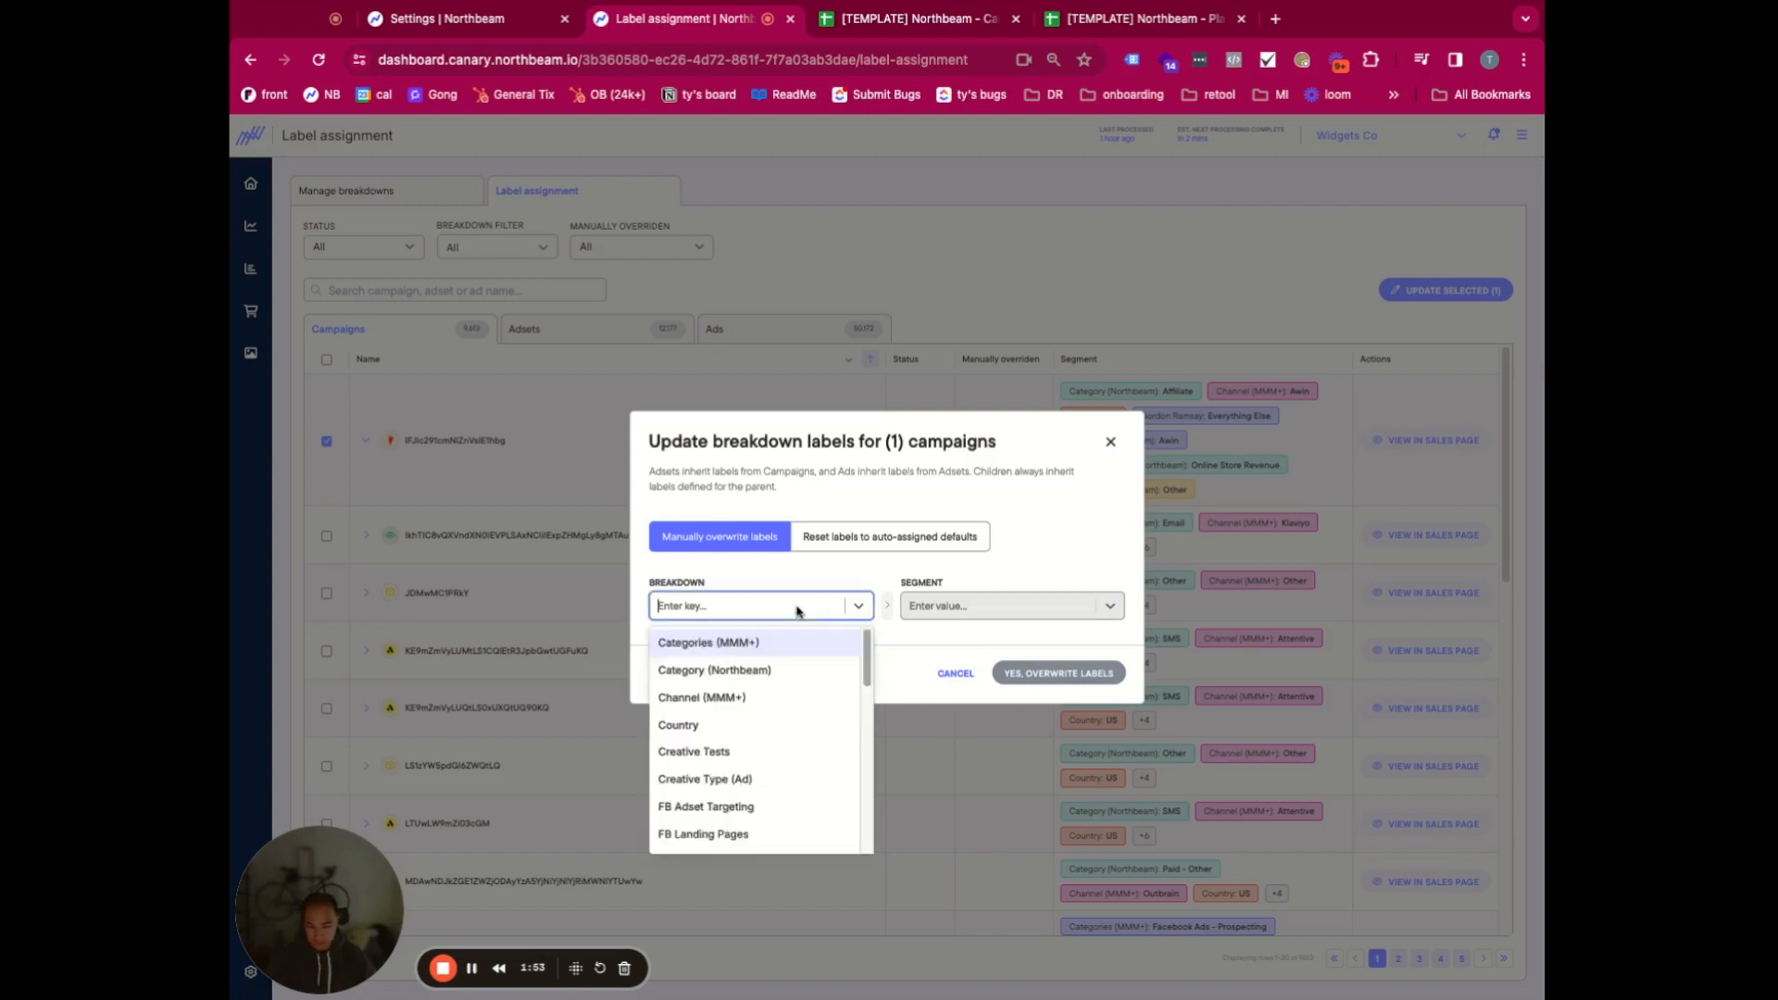
{"action": "left_click", "coordinate": [741, 727]}
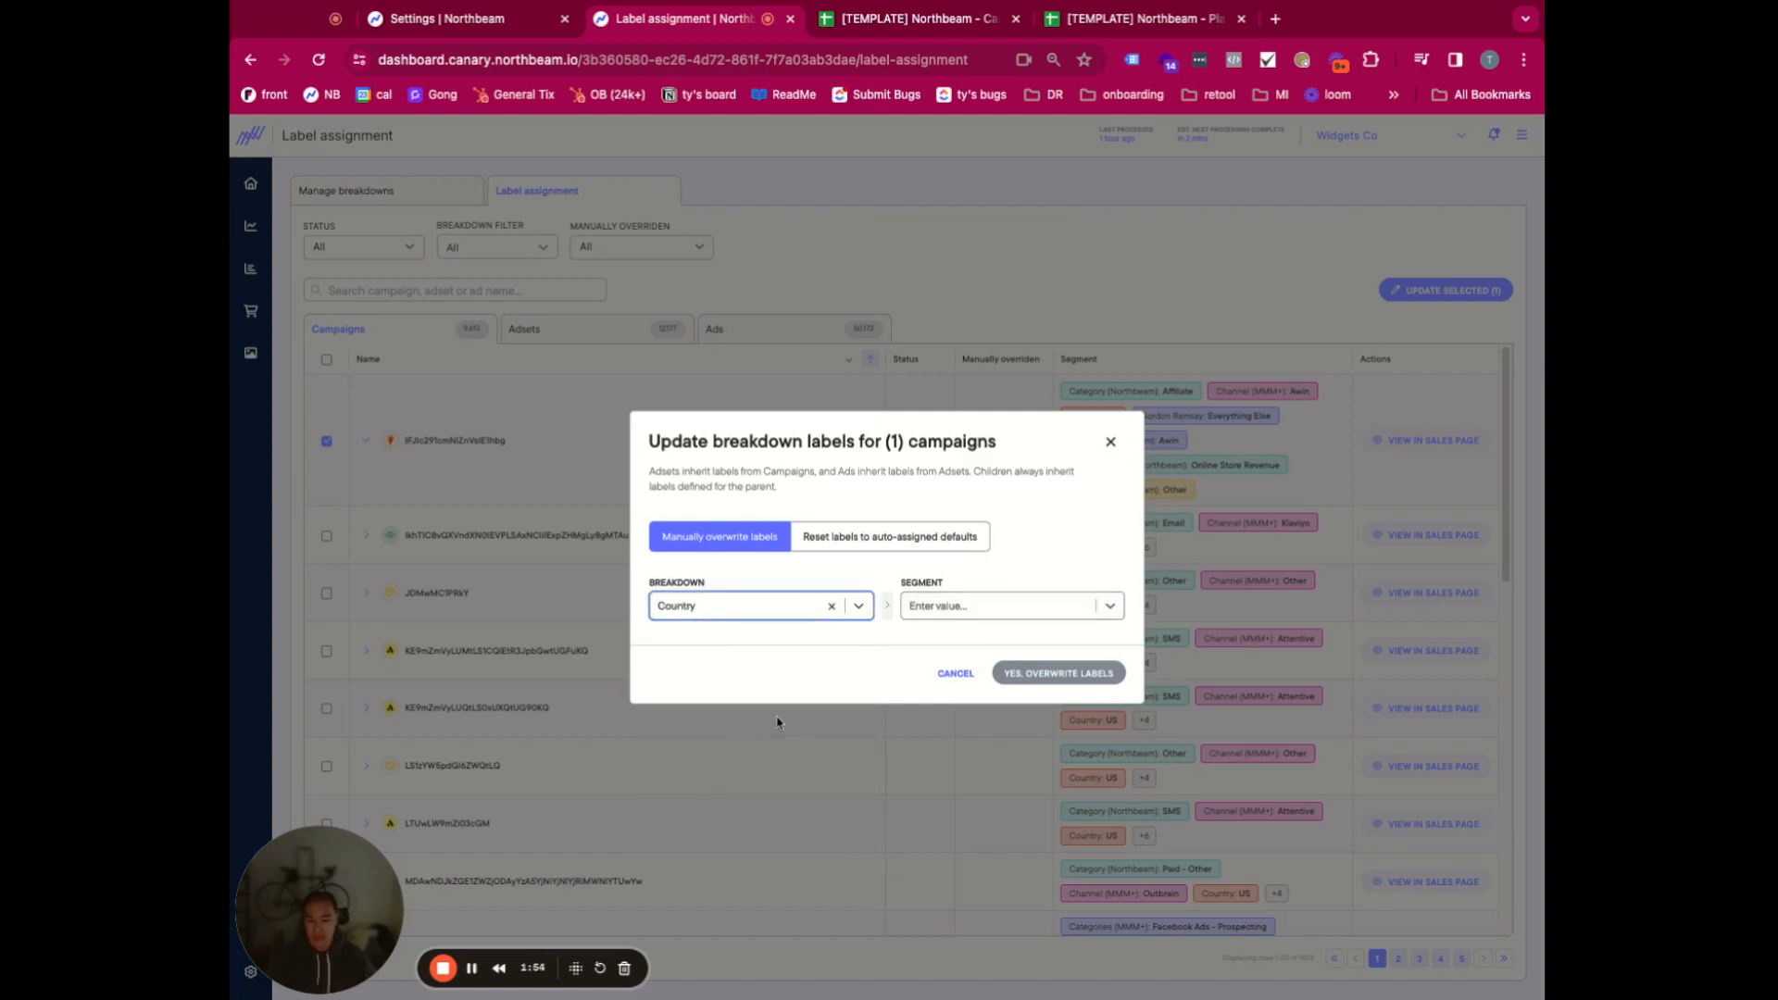
{"action": "left_click", "coordinate": [947, 617]}
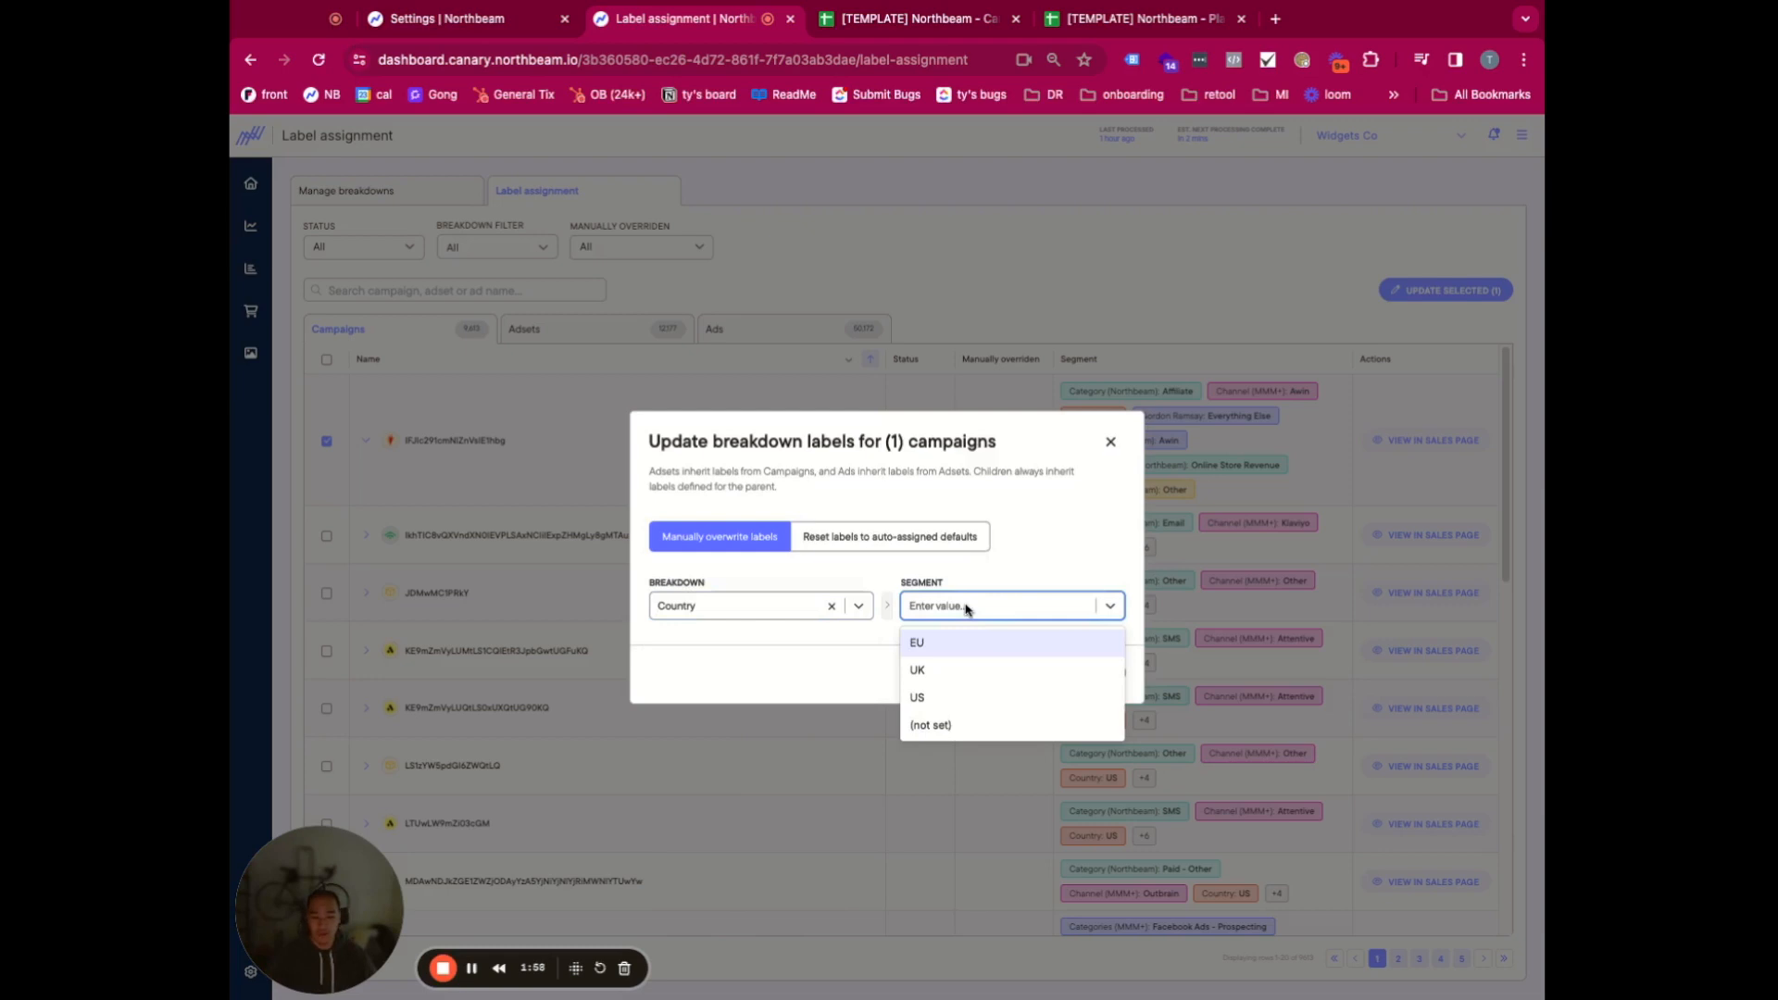
{"action": "type", "text": "JP"}
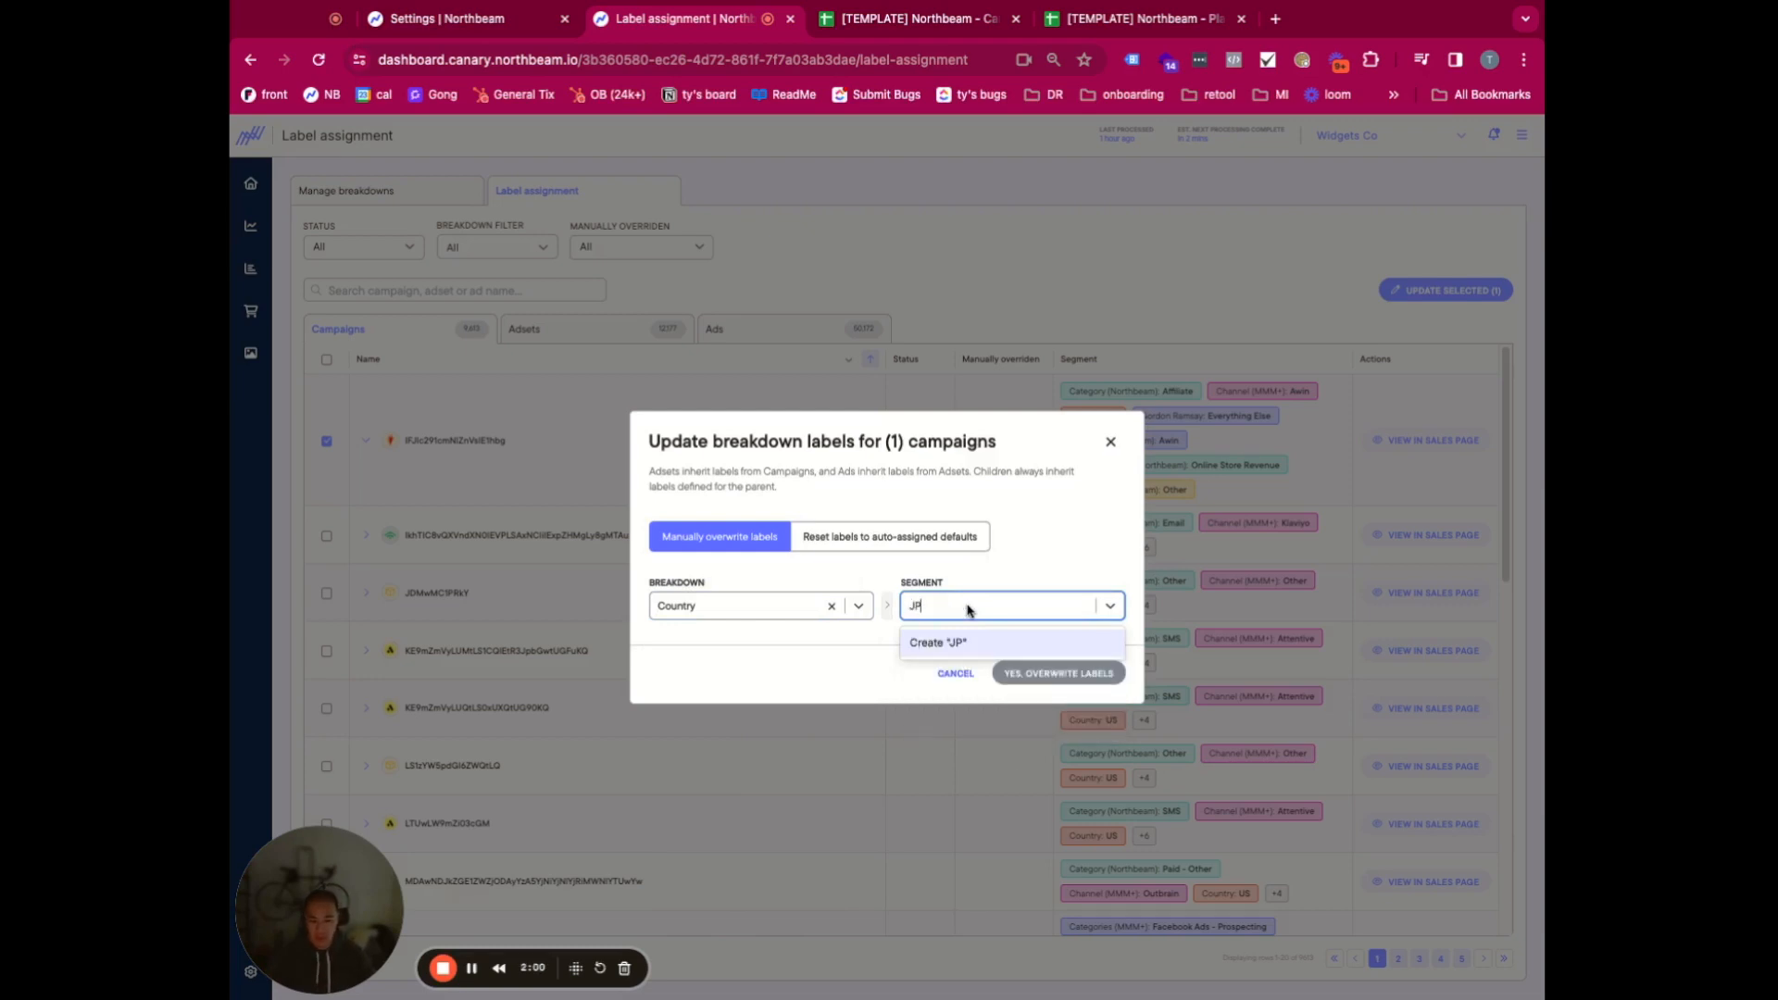
{"action": "left_click", "coordinate": [963, 646]}
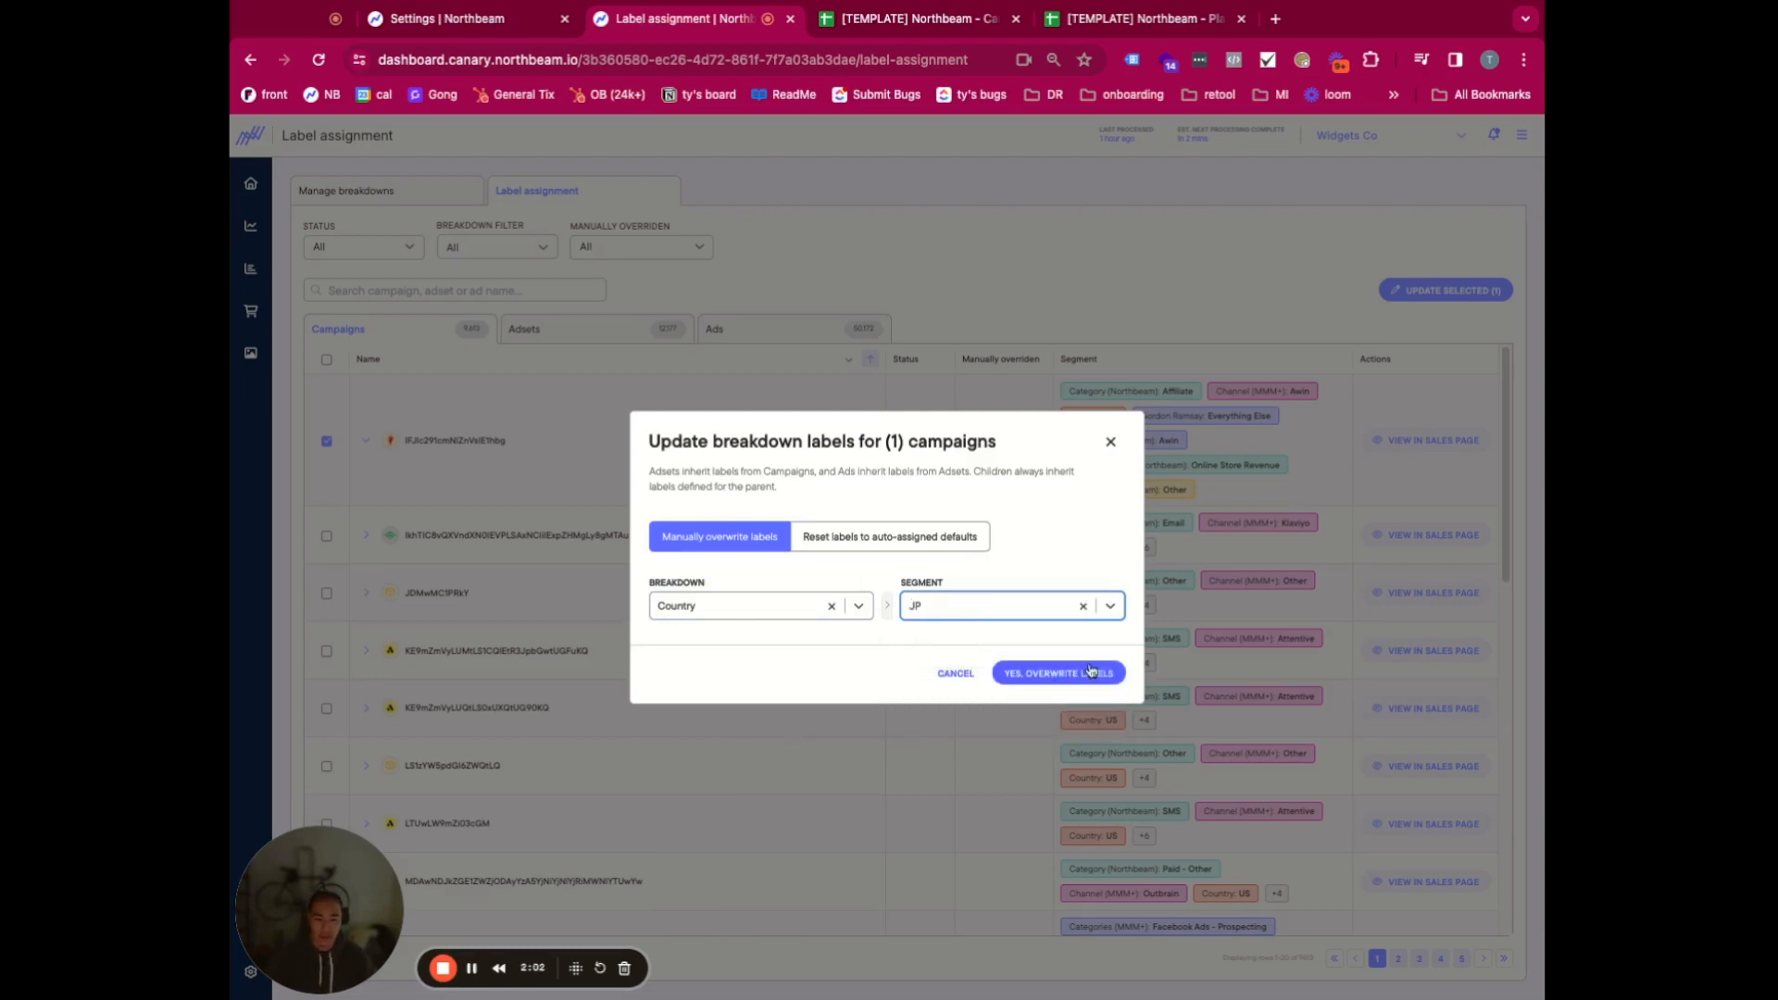
{"action": "left_click", "coordinate": [954, 674]}
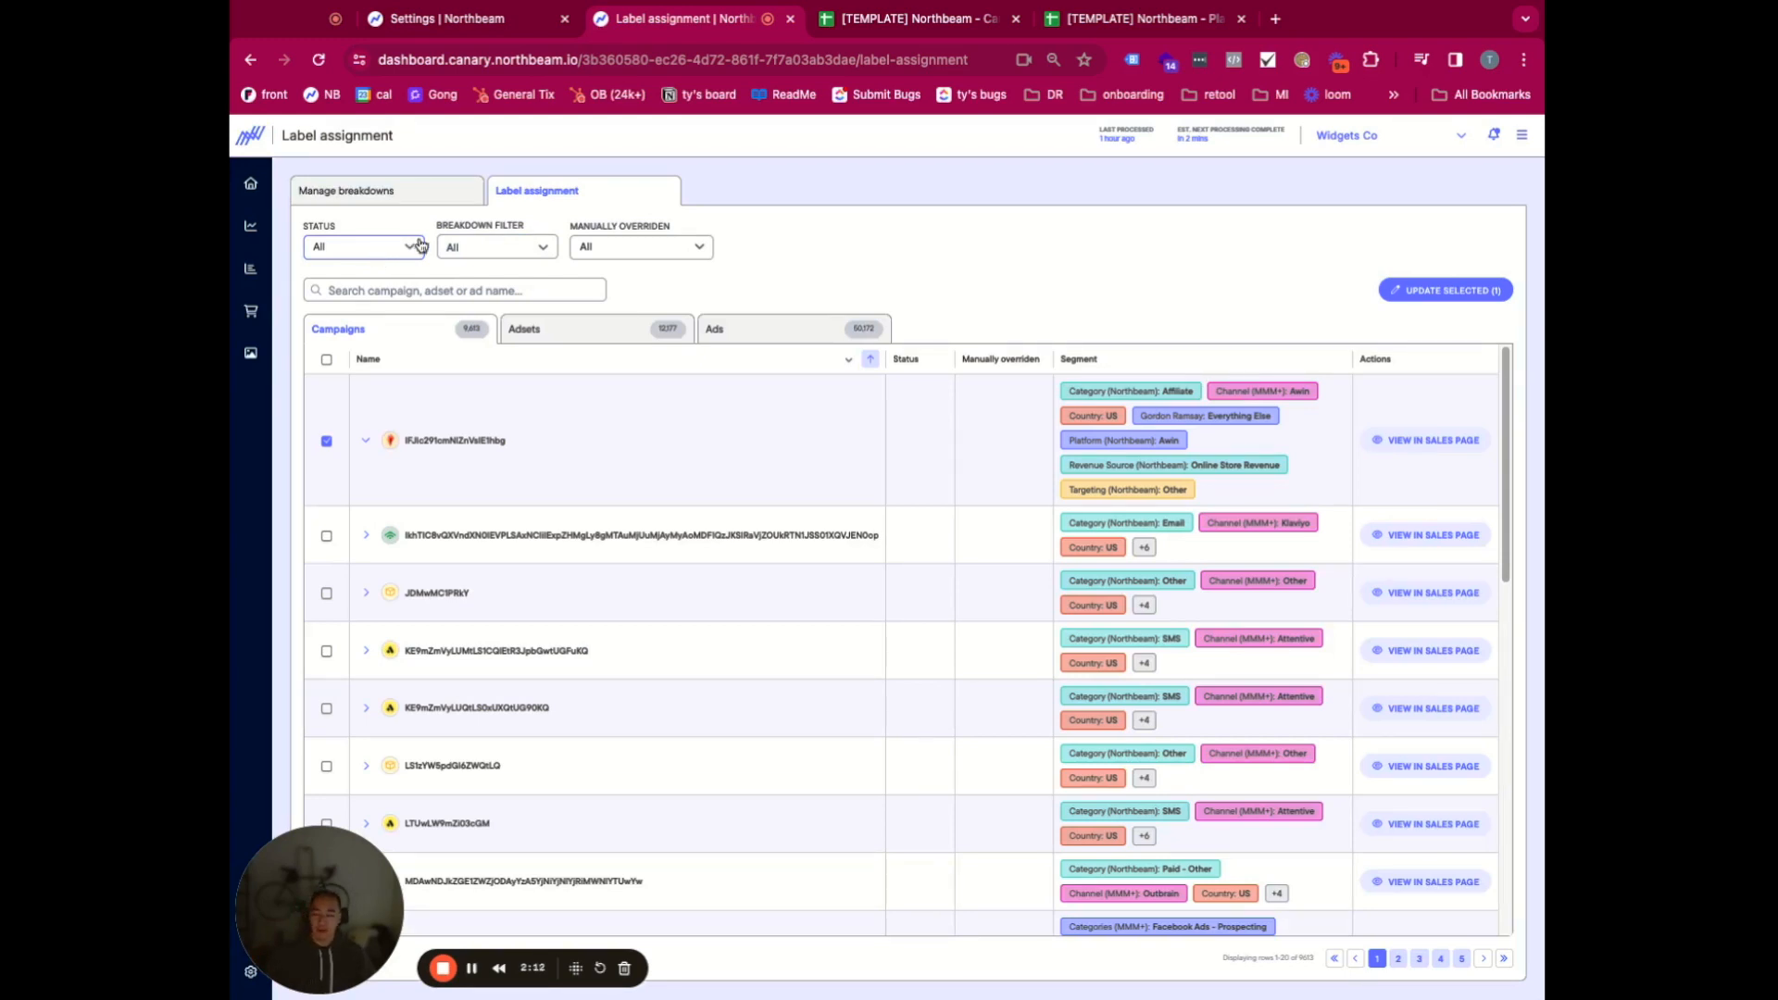
- Look through the breakdown filter's options, including the Platform (Northbeam) segments, and close the filter without applying any
{"action": "left_click", "coordinate": [435, 290]}
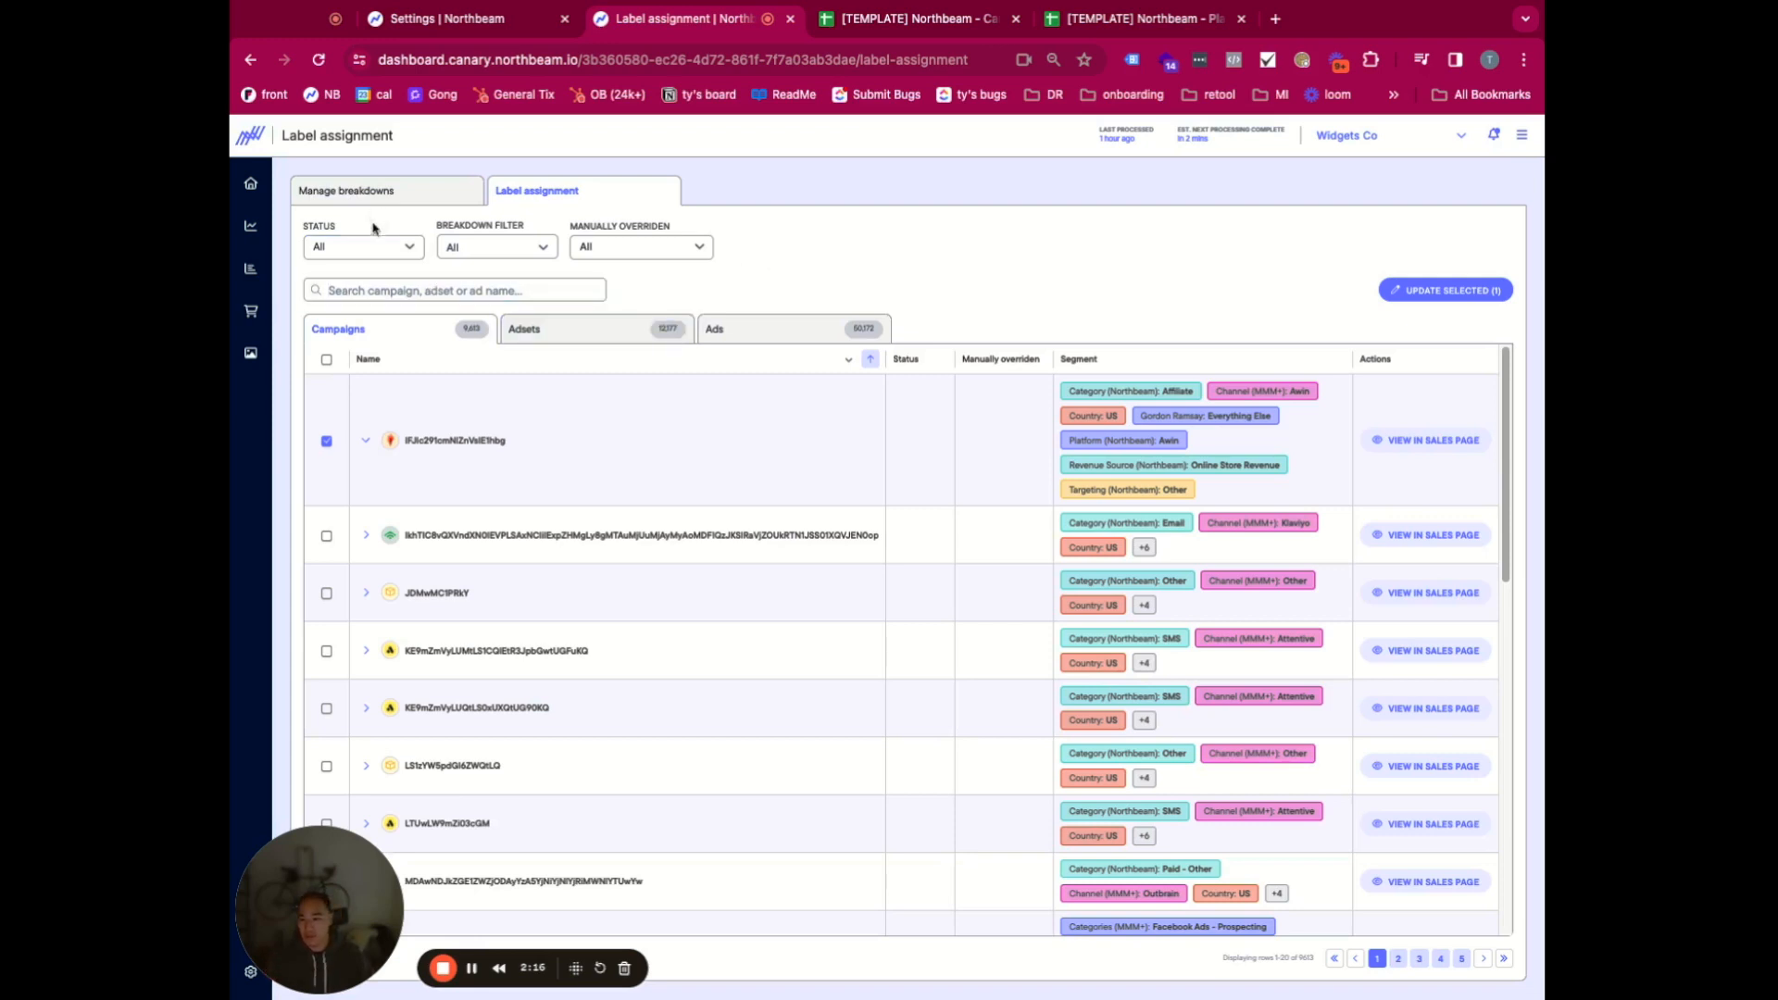
{"action": "left_click", "coordinate": [451, 246]}
{"action": "left_click", "coordinate": [534, 324]}
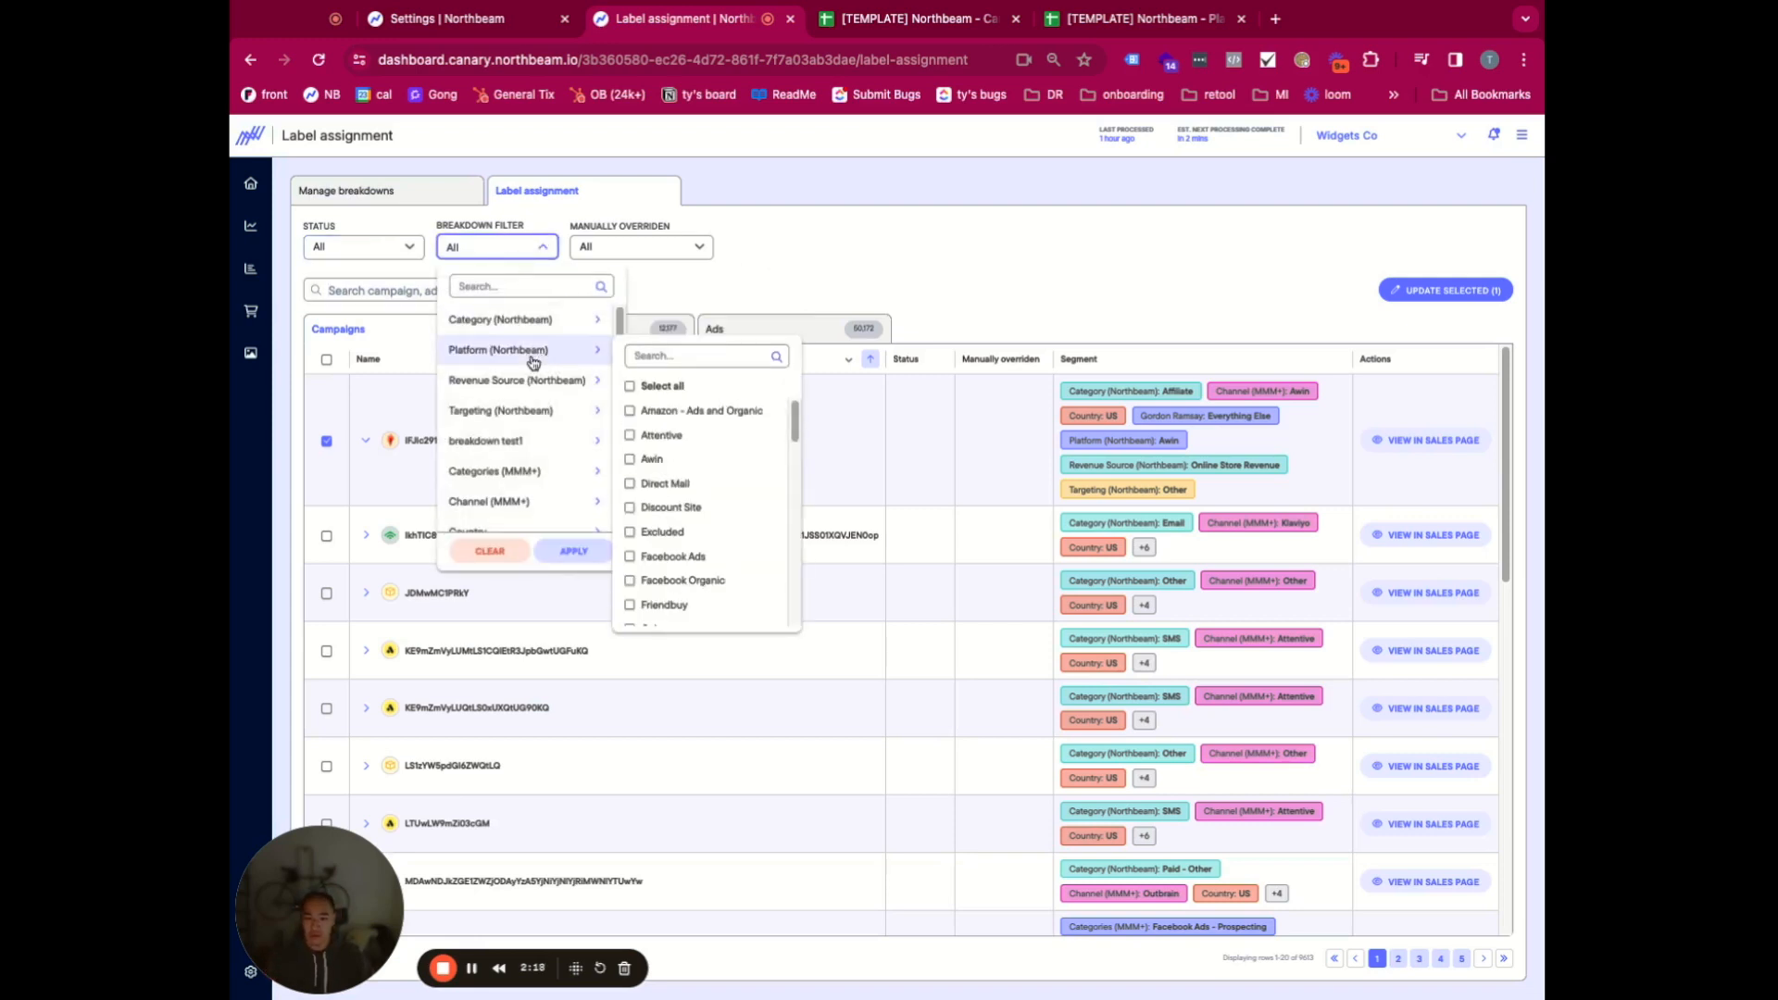
{"action": "left_click", "coordinate": [531, 357]}
{"action": "left_click", "coordinate": [530, 361]}
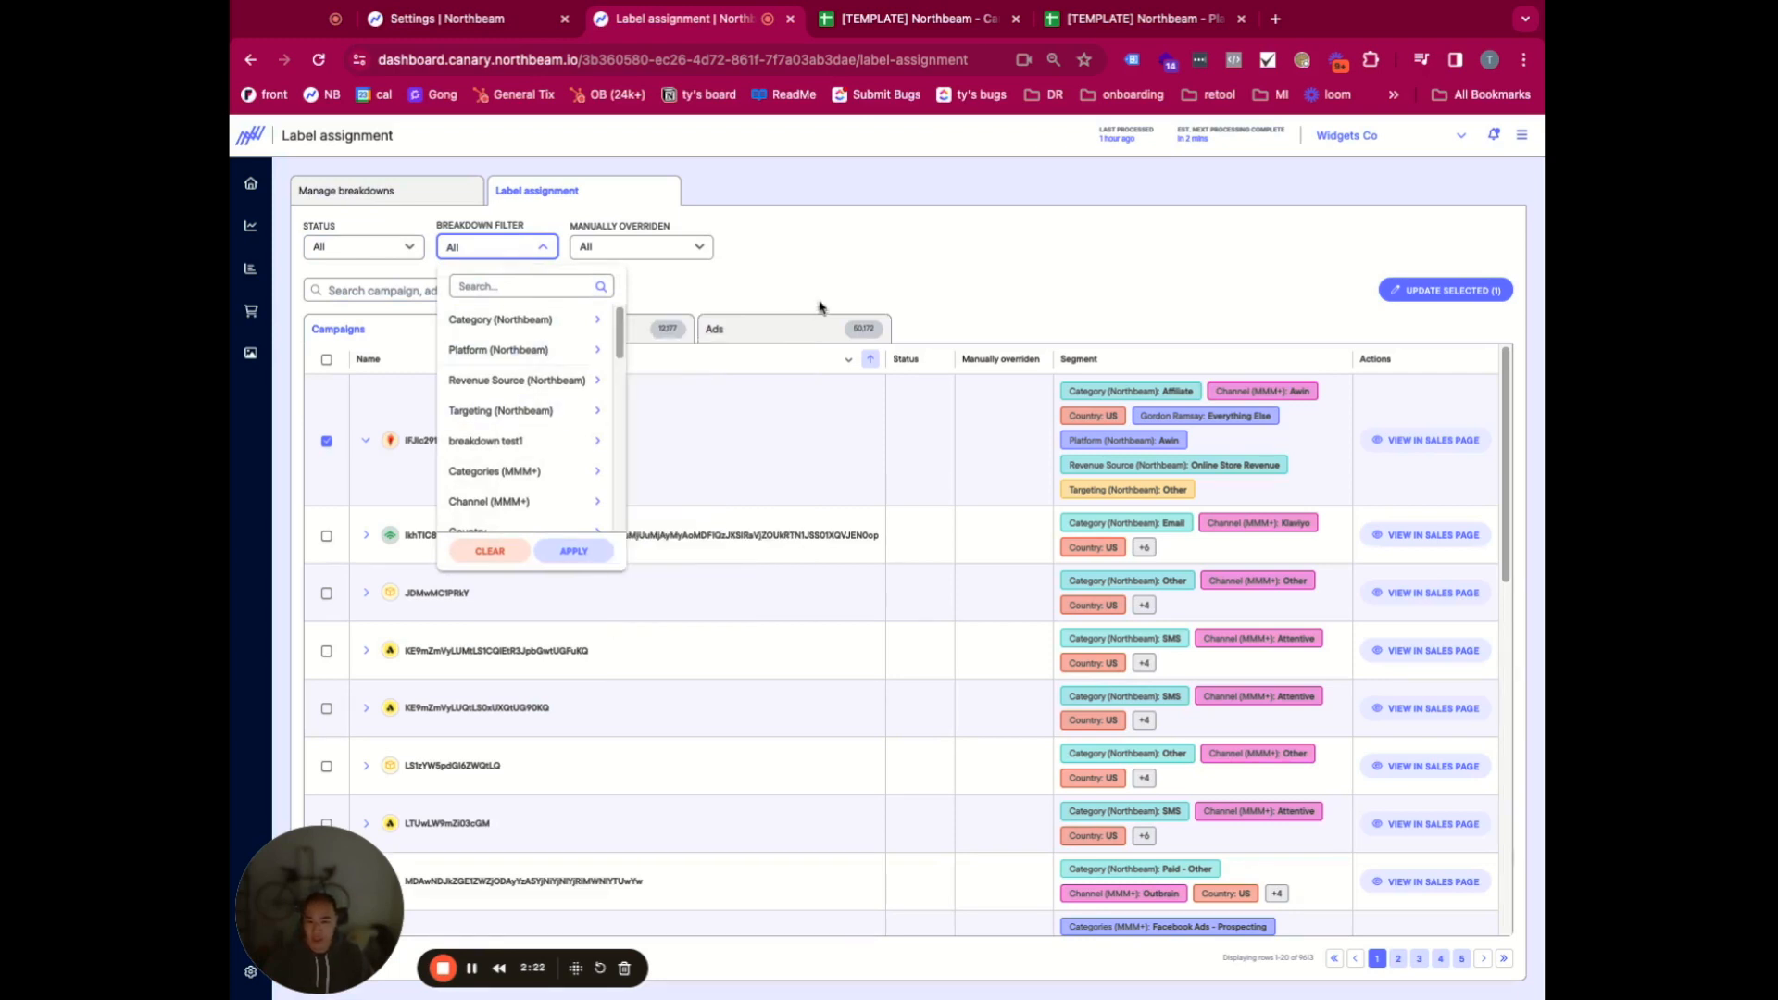
{"action": "left_click", "coordinate": [889, 247]}
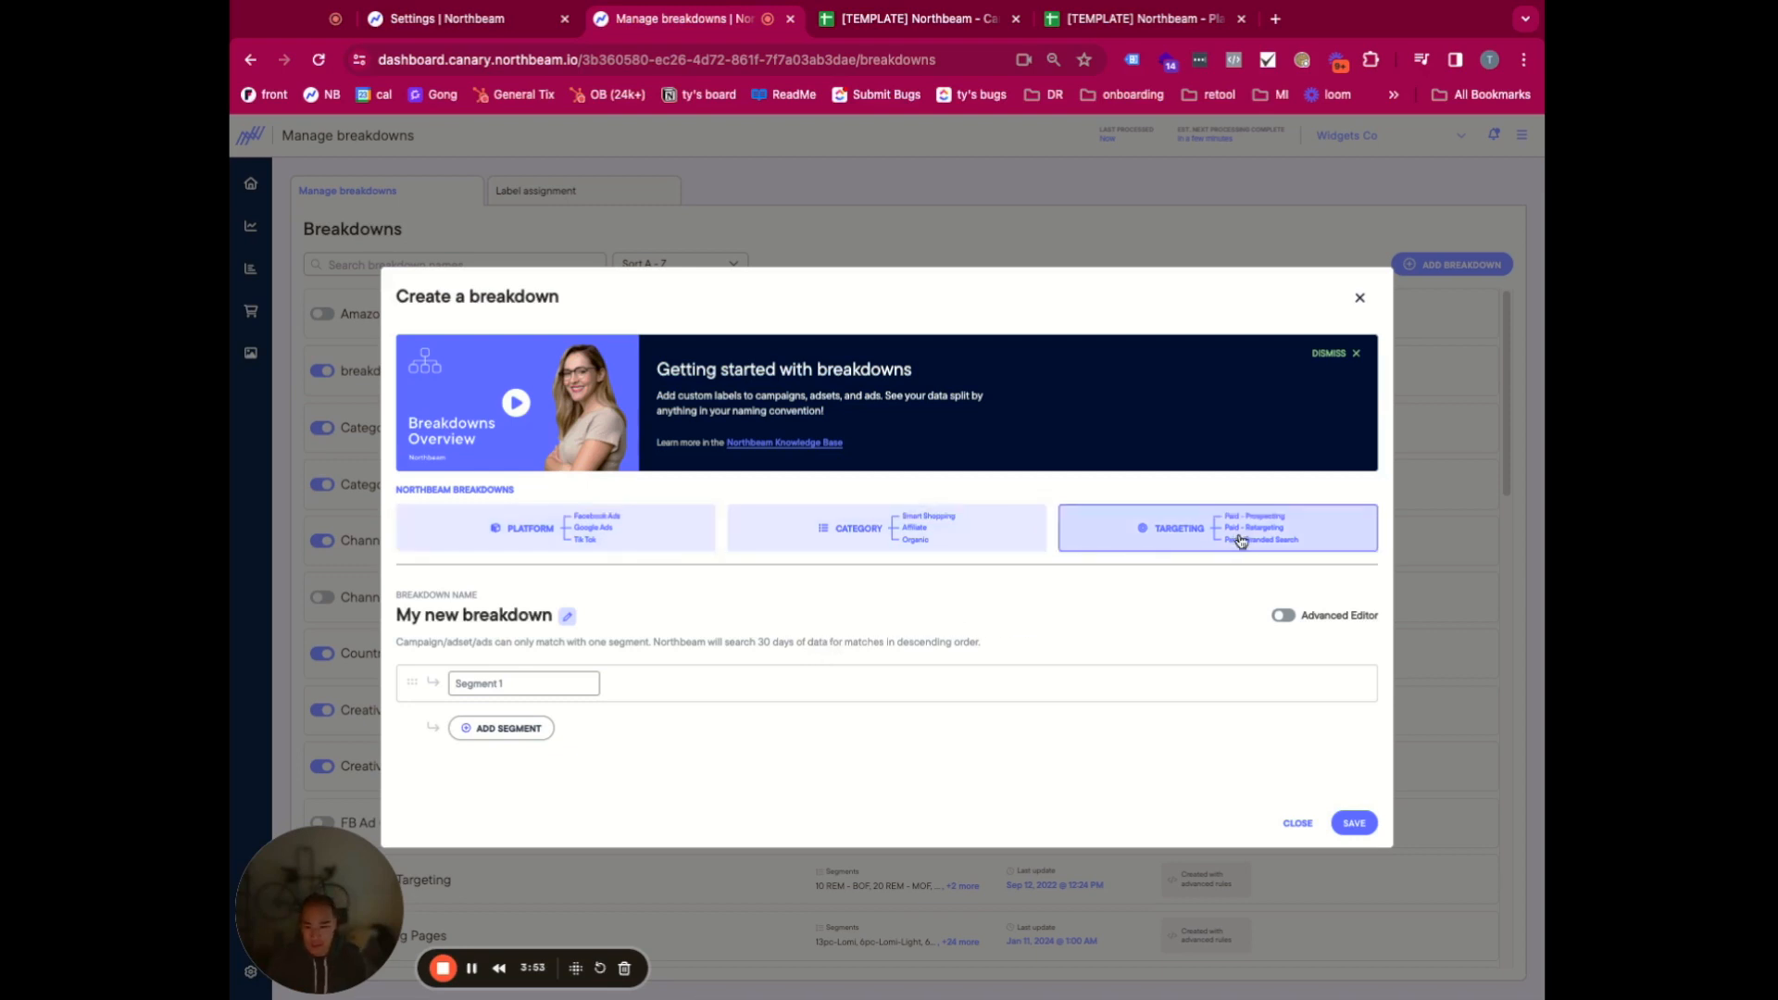
- Name the new breakdown "High Level Buckets" and add a segment called "Paid Social"
{"action": "left_click", "coordinate": [567, 616]}
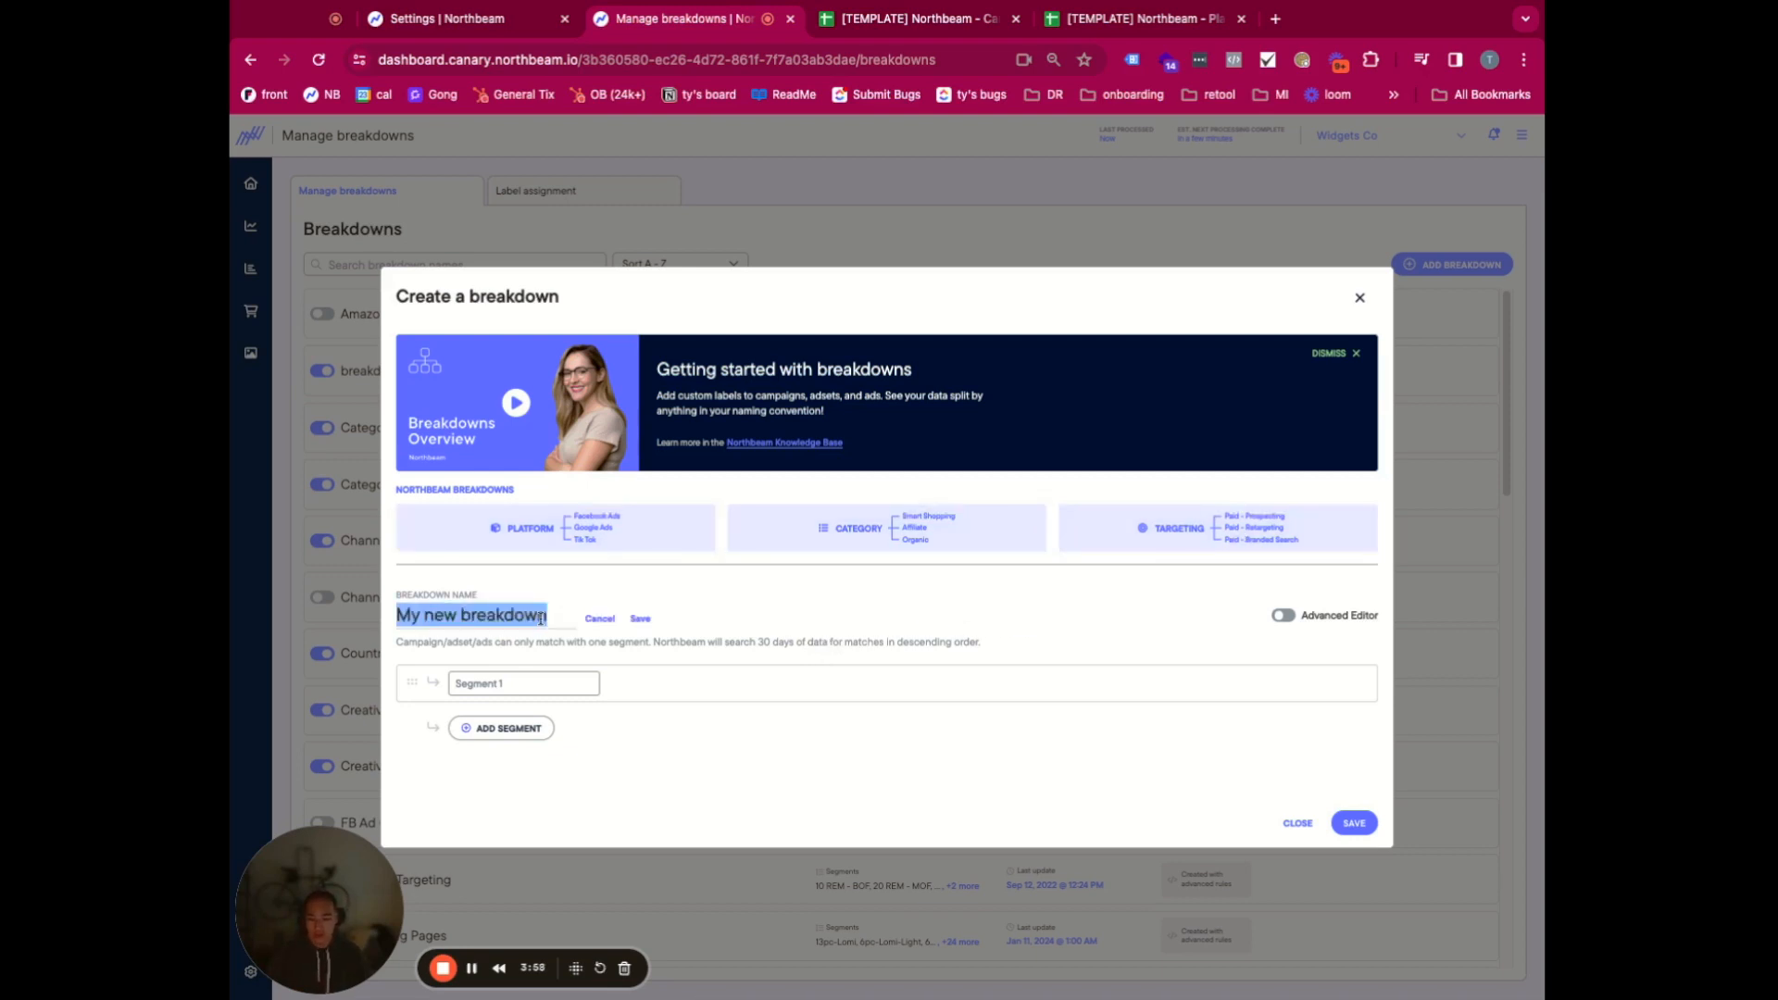
{"action": "type", "text": "High Level "}
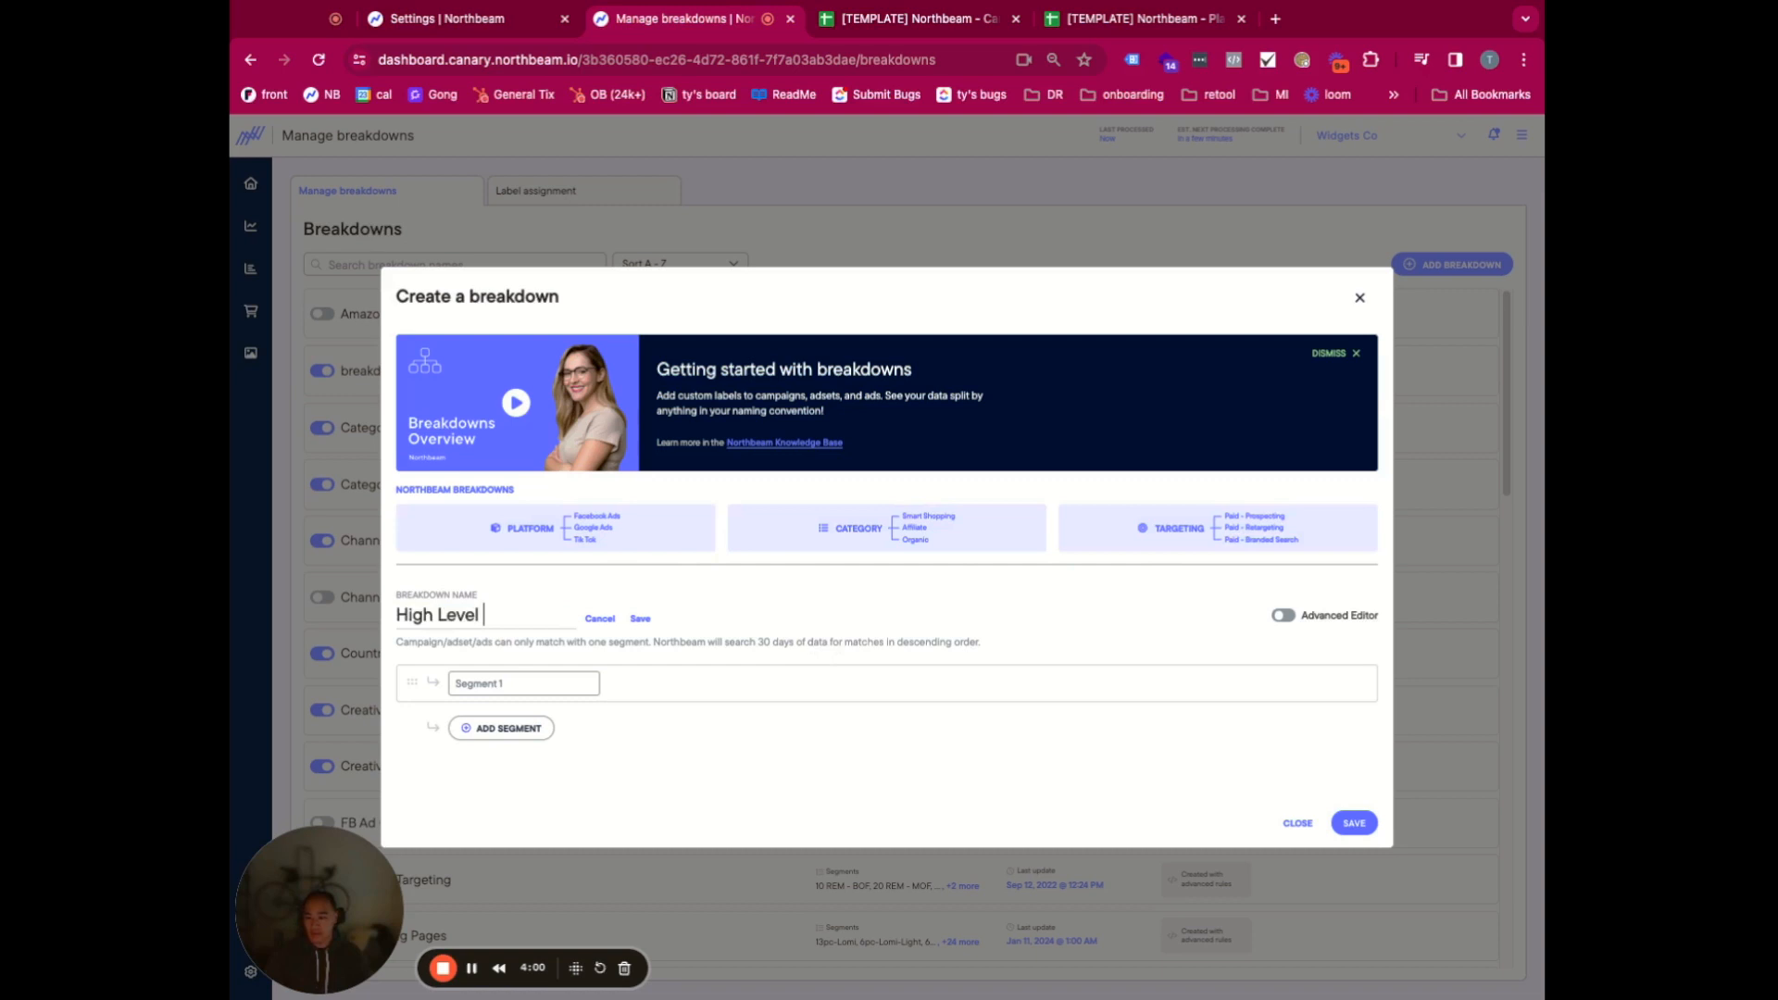
{"action": "type", "text": "Buckets"}
{"action": "left_click", "coordinate": [531, 683]}
{"action": "type", "text": "Paid Soc"}
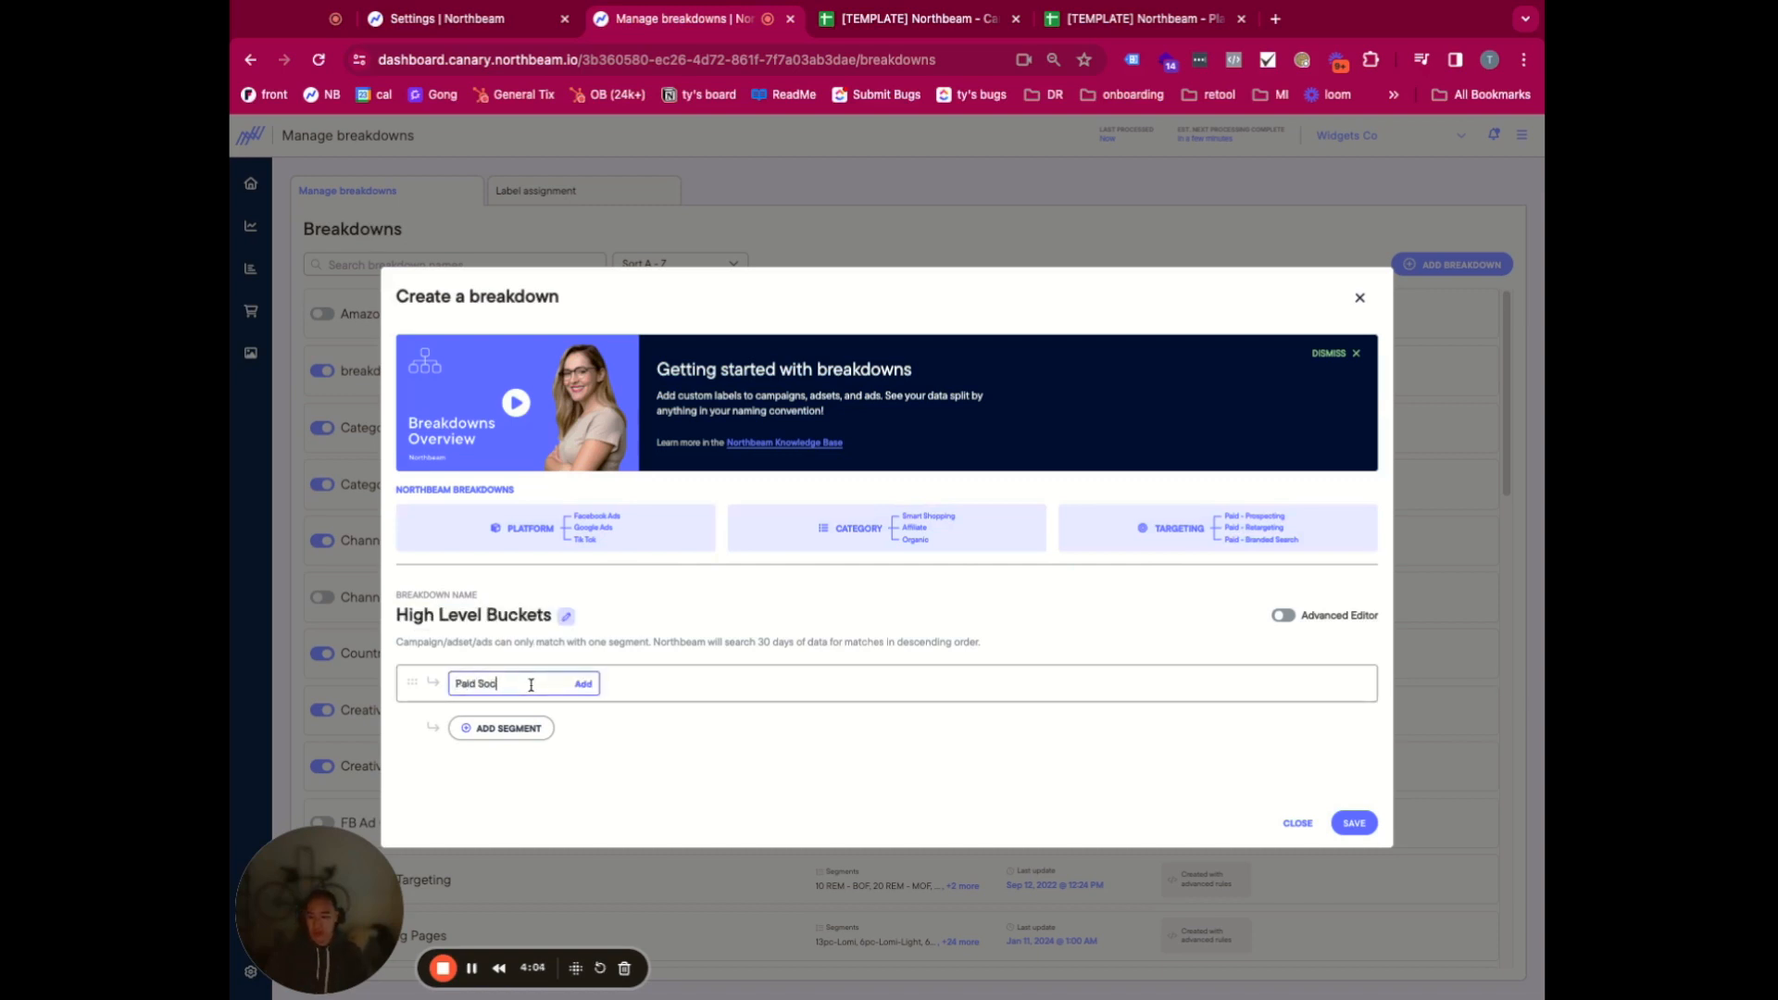
{"action": "type", "text": "ial"}
{"action": "left_click", "coordinate": [584, 683]}
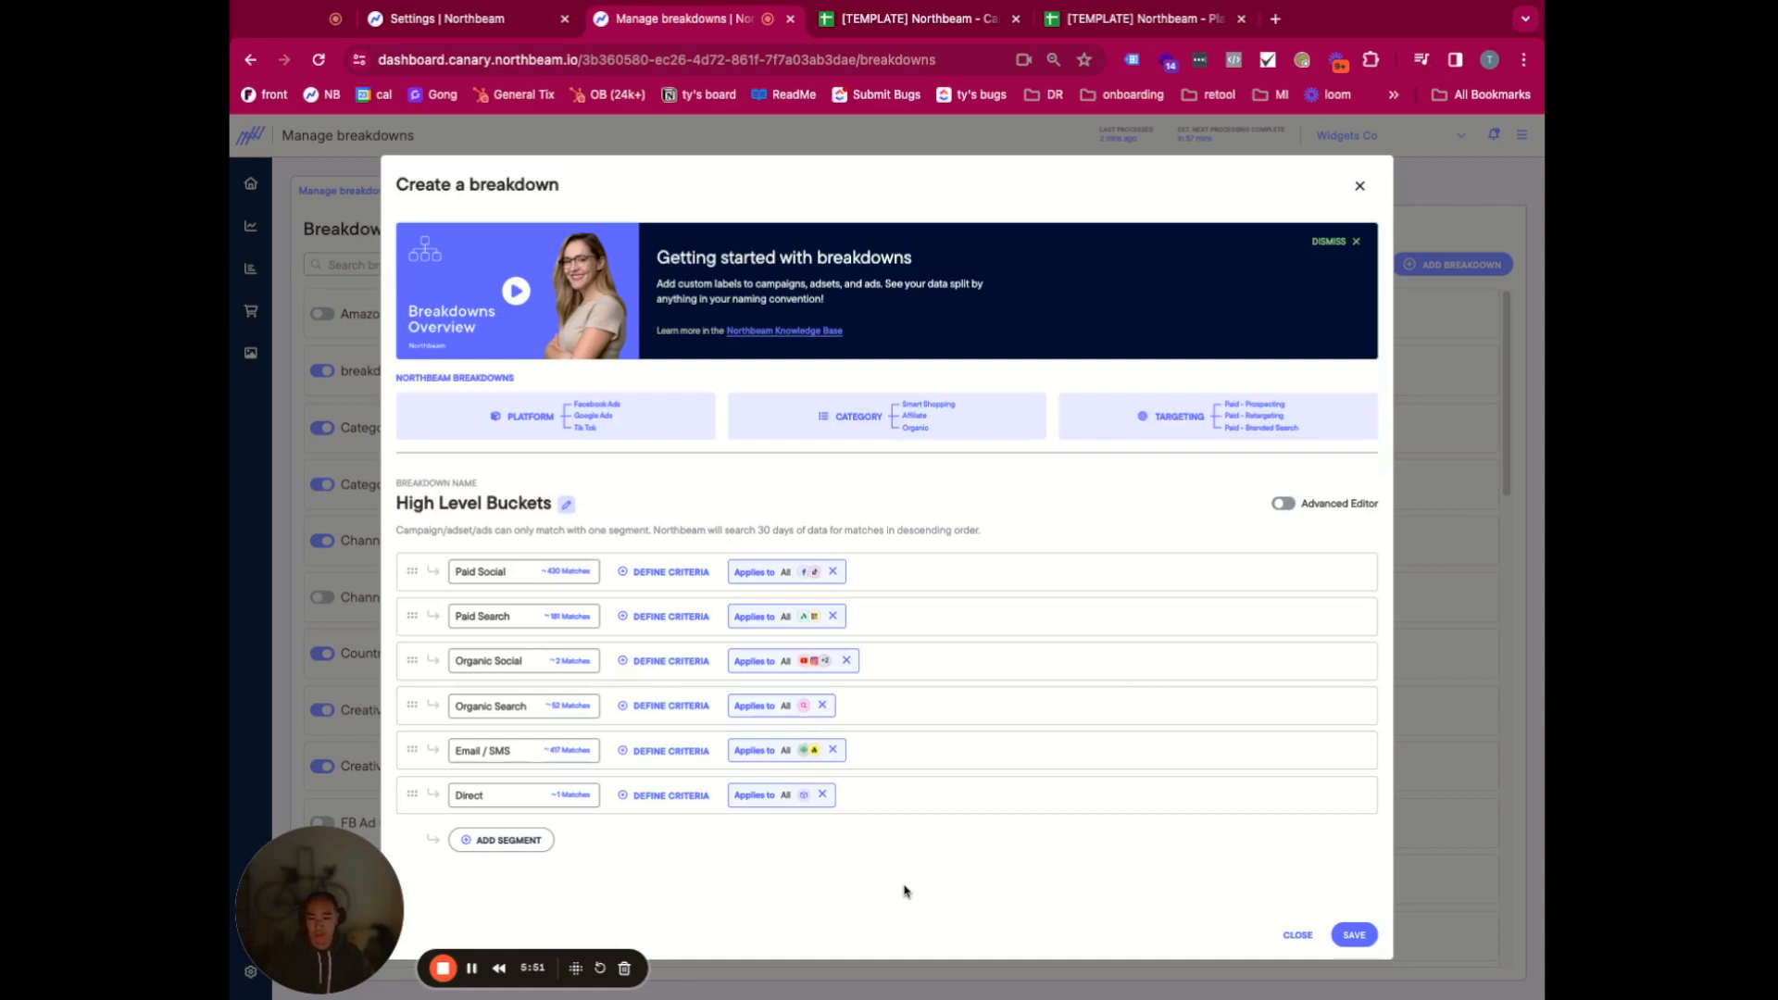
- Check the platforms applied to the Paid Social, Paid Search and Organic Social segments, searching the last one's platform list for "organic"
{"action": "left_click", "coordinate": [807, 572]}
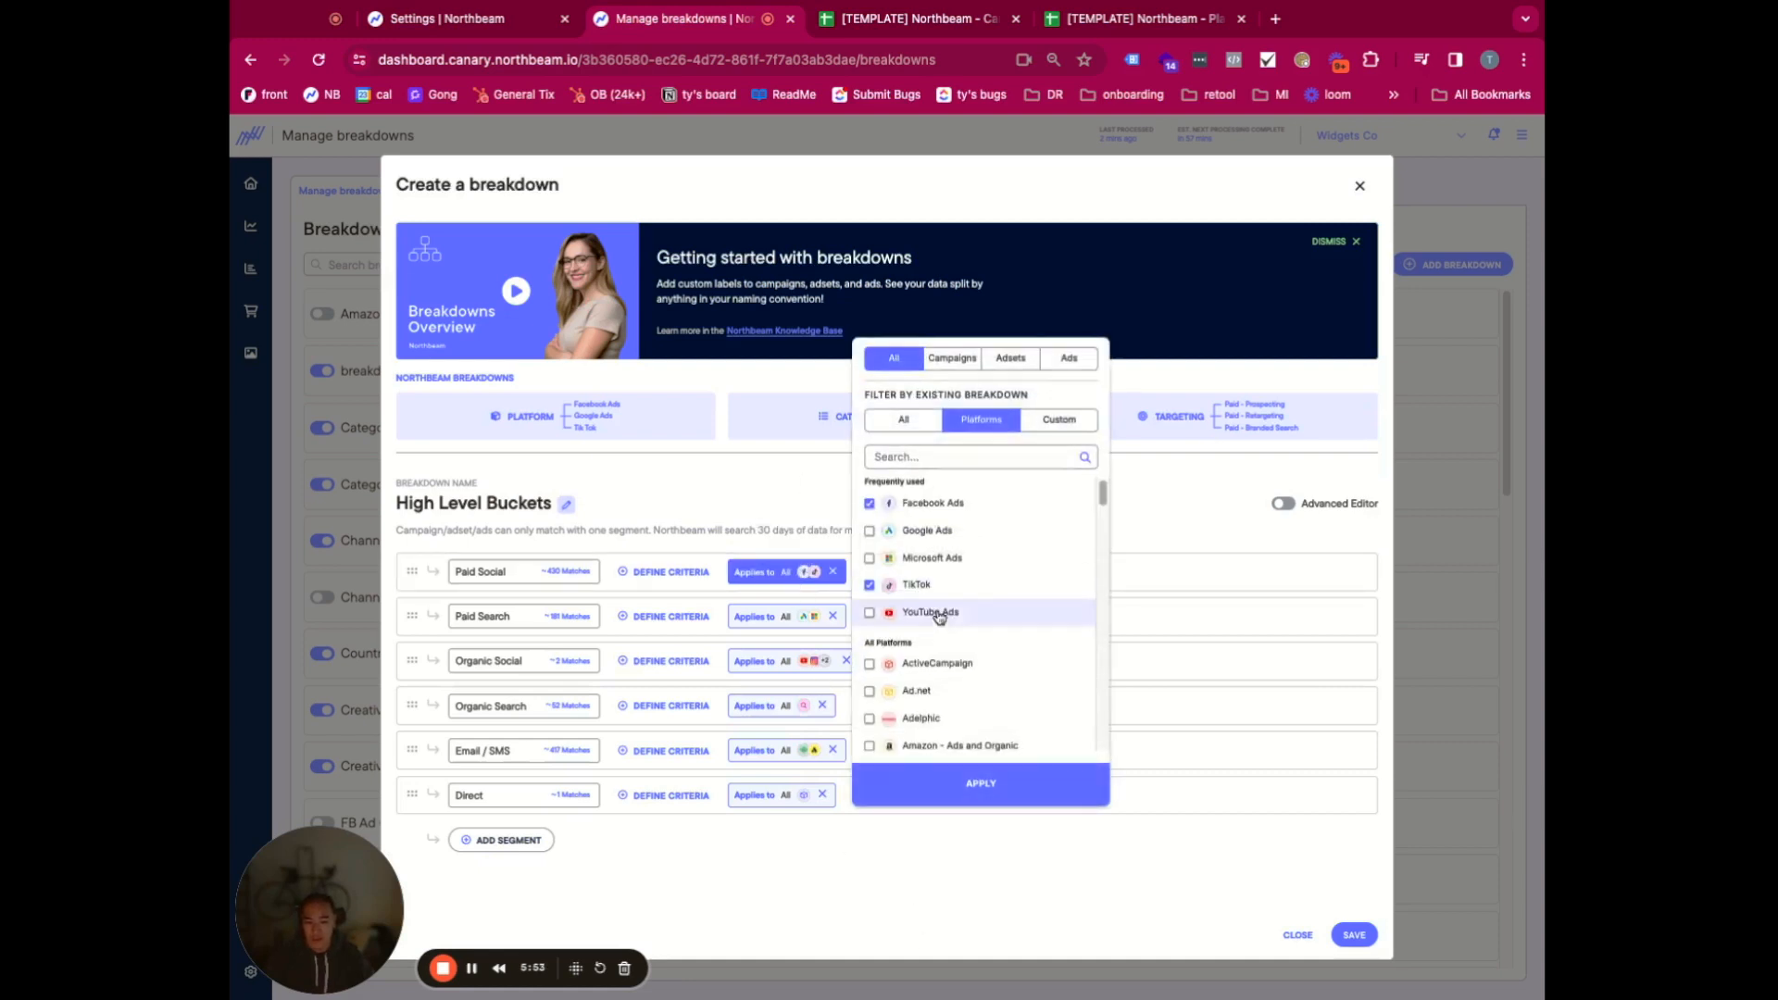
{"action": "left_click", "coordinate": [794, 628]}
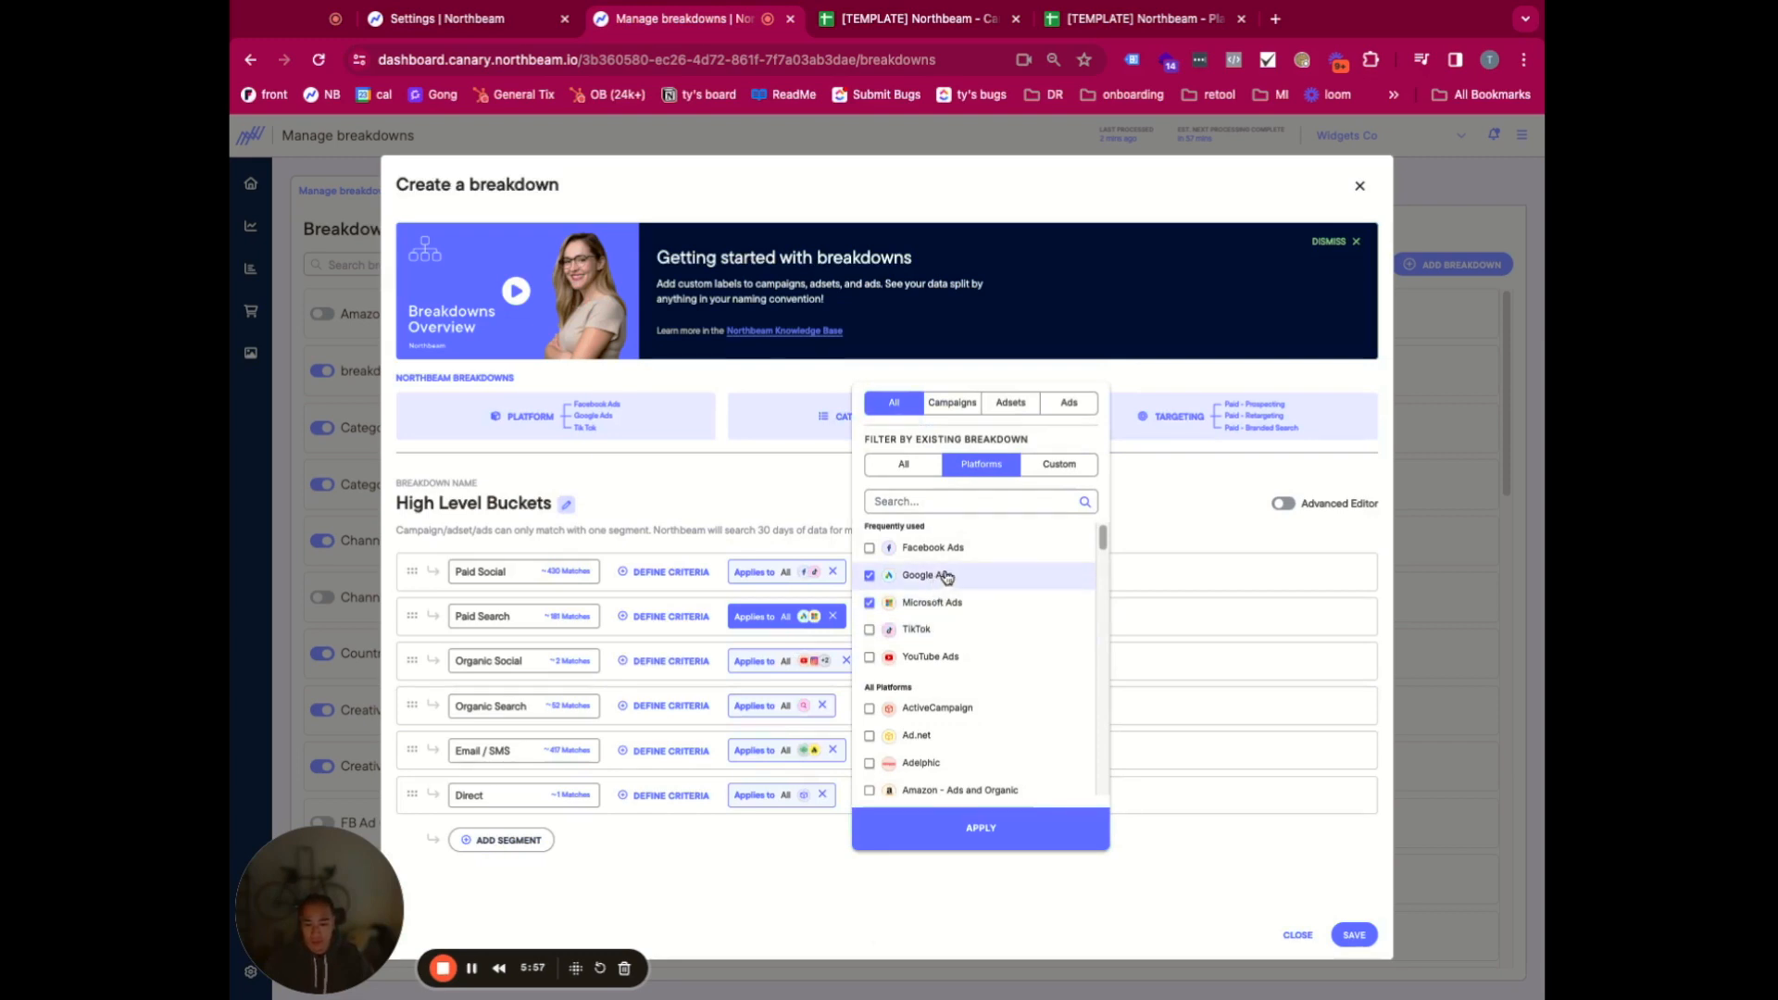
{"action": "left_click", "coordinate": [762, 666]}
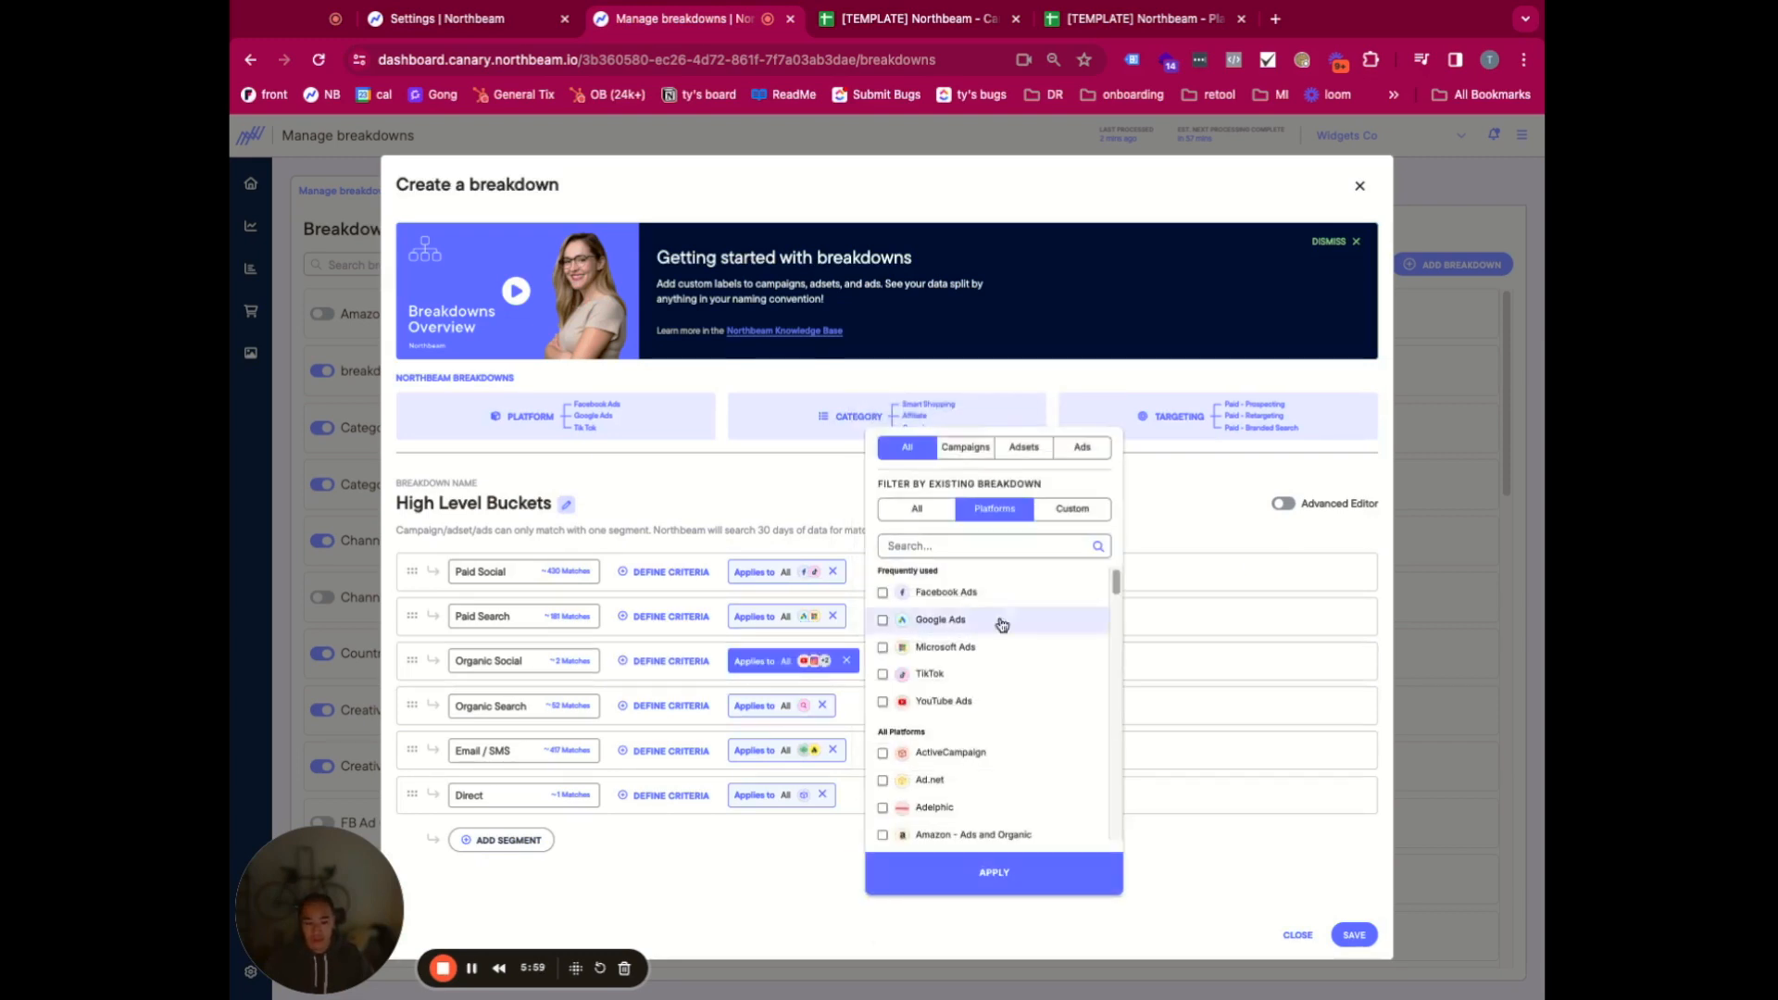
{"action": "scroll", "coordinate": [1116, 581], "scroll_direction": "down", "scroll_amount": 10}
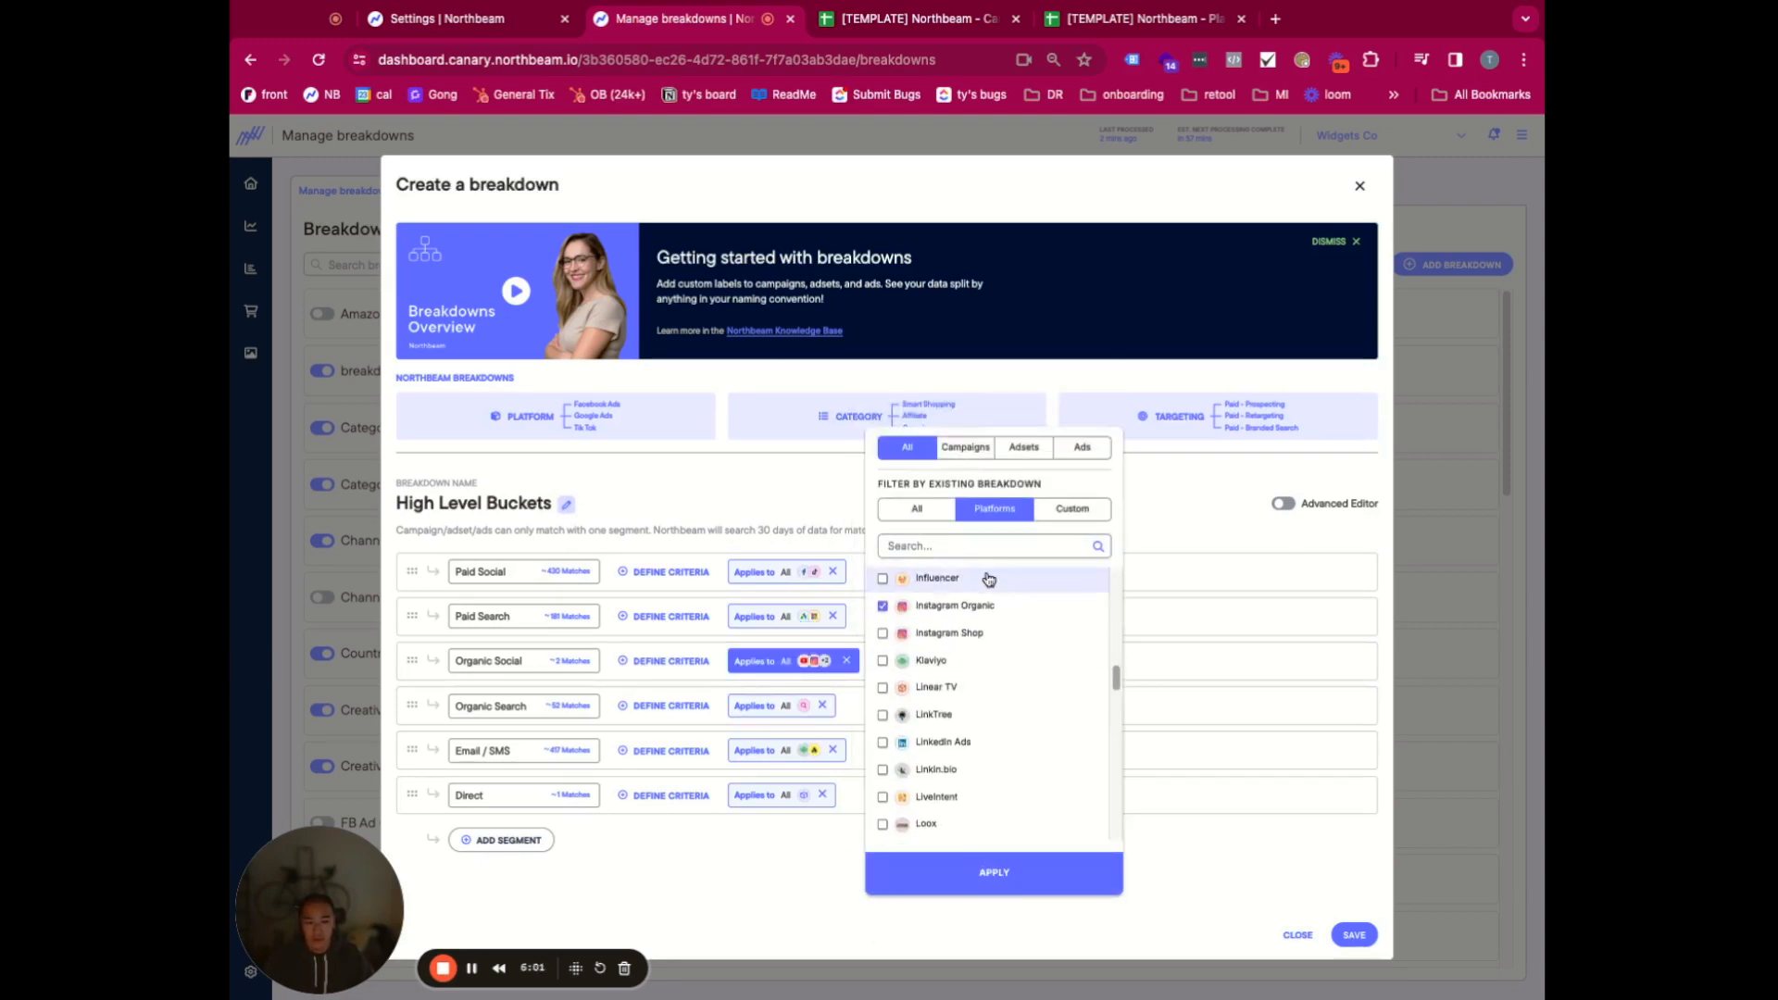
{"action": "left_click", "coordinate": [978, 548]}
{"action": "type", "text": "social"}
{"action": "key", "text": "super+a"}
{"action": "type", "text": "organ"}
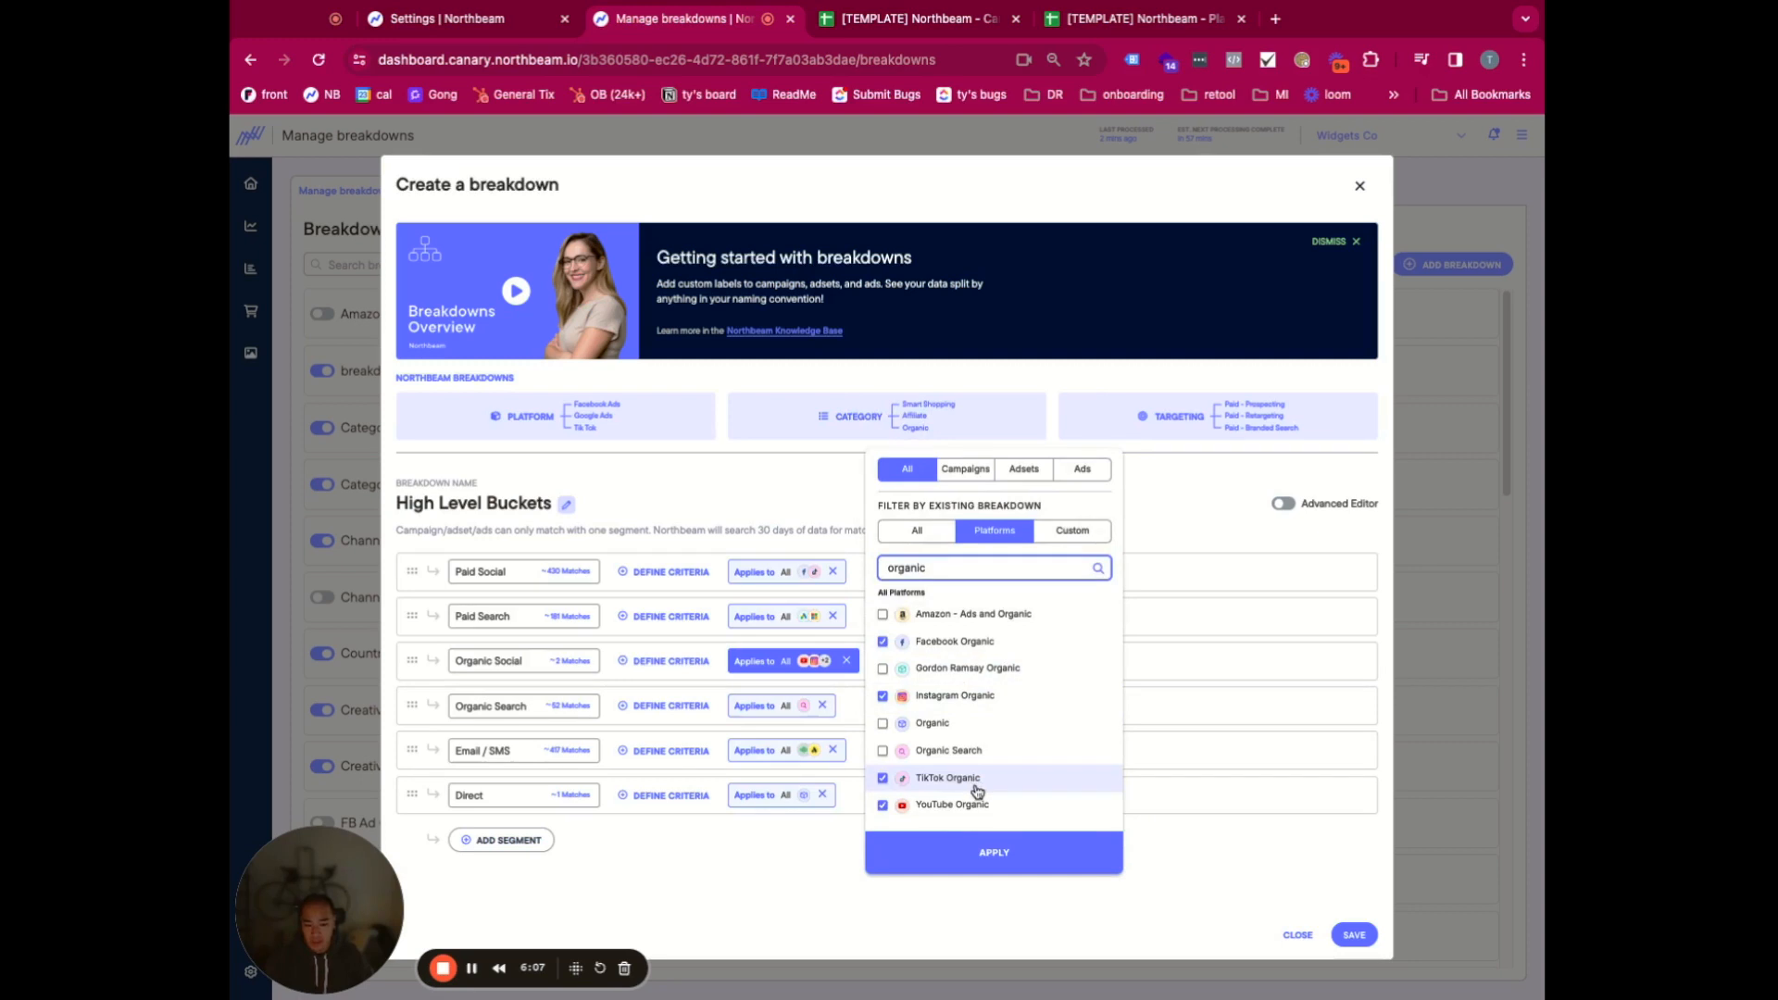
- Check the Organic Search segment's platform filter by searching for "organic", and close it without applying changes
{"action": "left_click", "coordinate": [790, 706]}
{"action": "type", "text": "organic"}
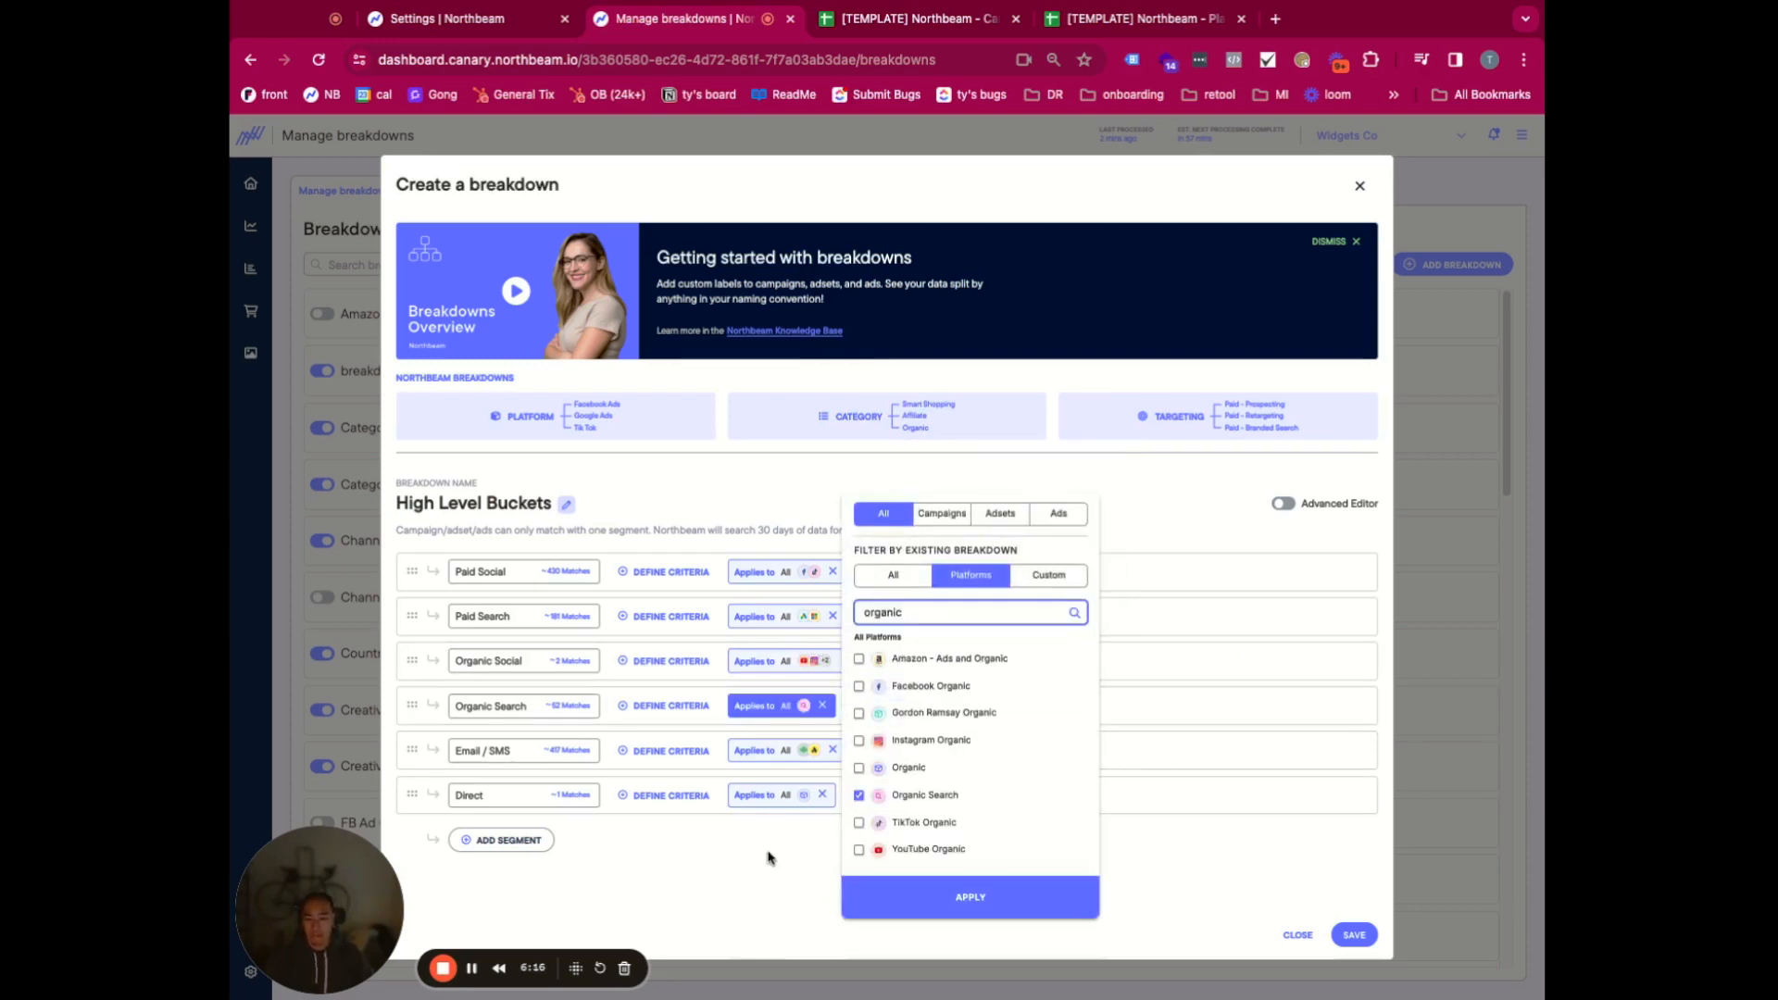
{"action": "left_click", "coordinate": [897, 798]}
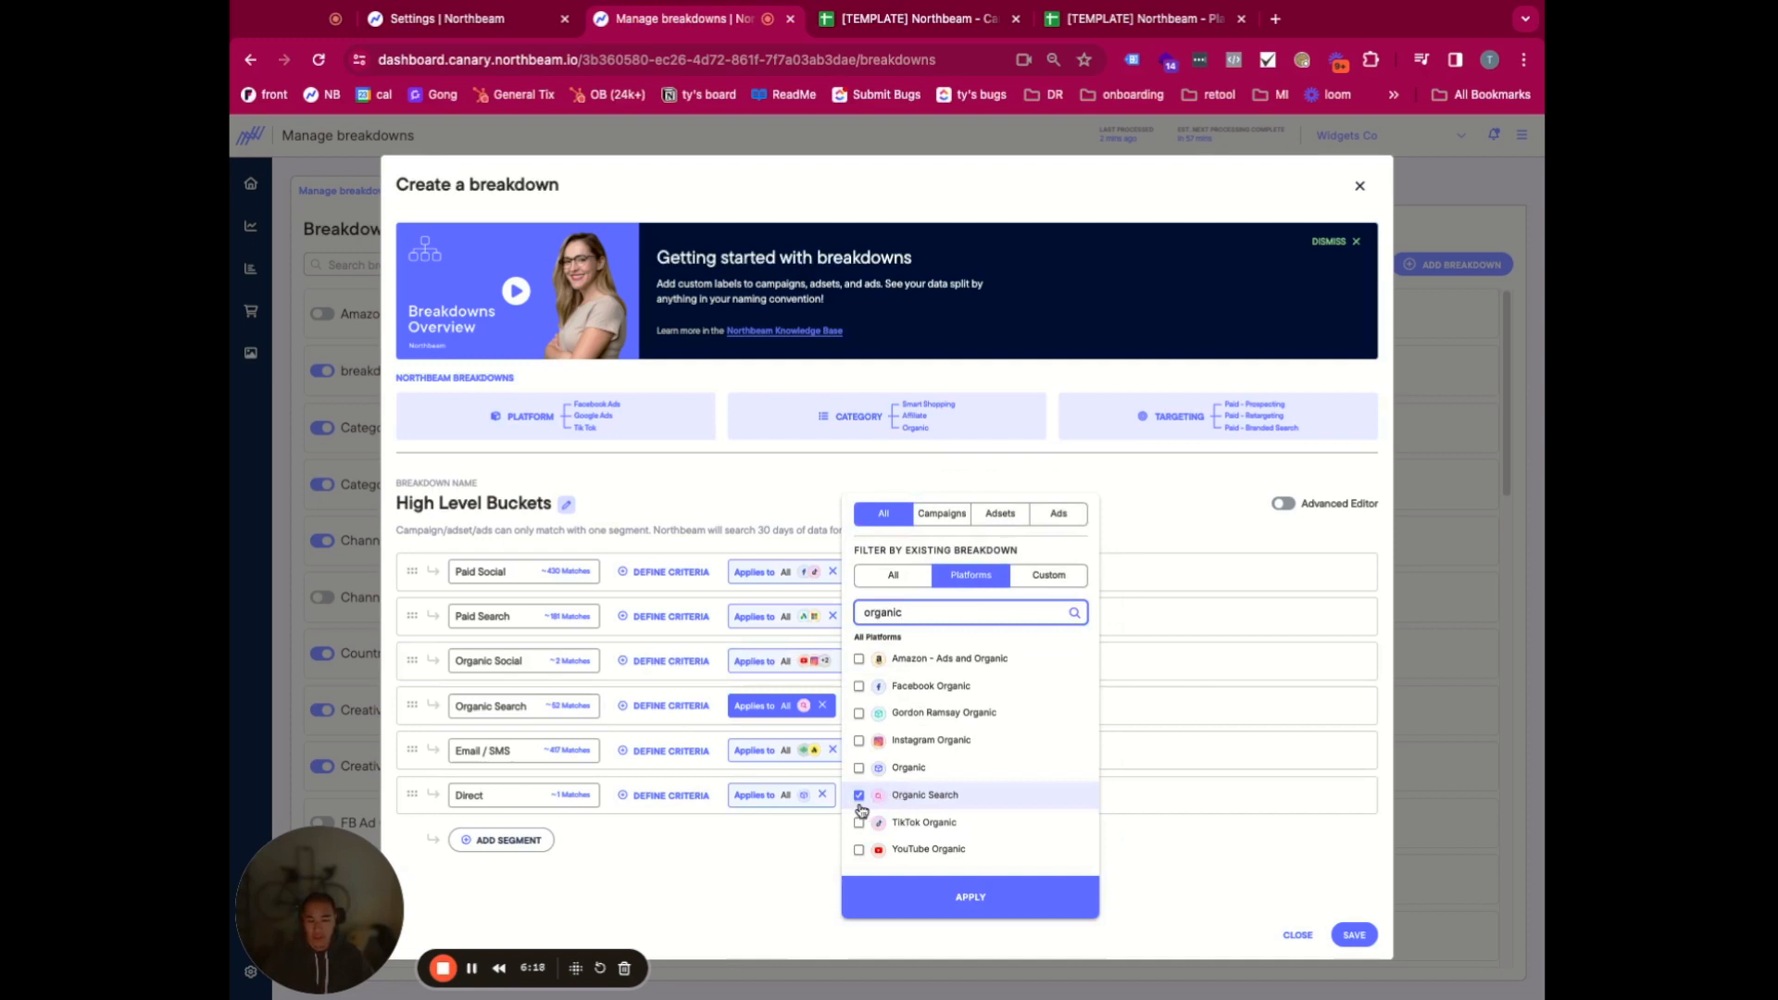
{"action": "left_click", "coordinate": [705, 947]}
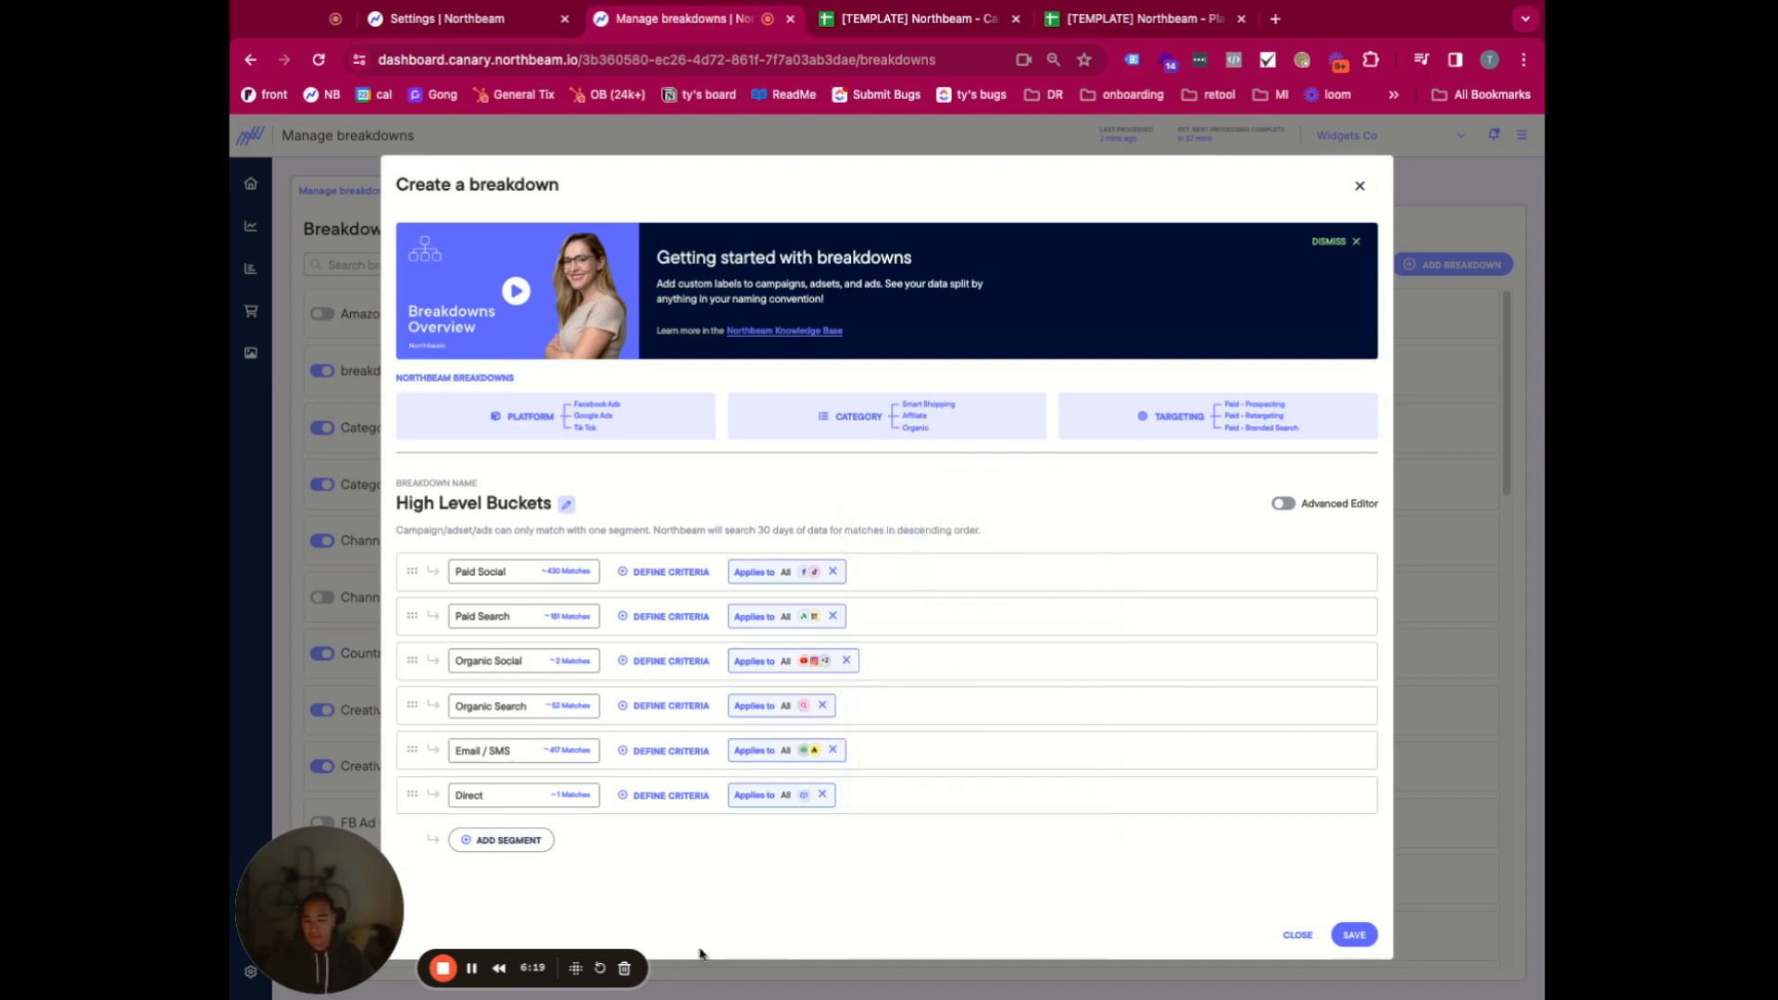
- Check the Email / SMS segment's platform filter by searching for "klaviyo" and "atten", and close it
{"action": "left_click", "coordinate": [785, 751]}
{"action": "left_click", "coordinate": [943, 636]}
{"action": "type", "text": "klaviyo"}
{"action": "key", "text": "ctrl+a"}
{"action": "type", "text": "atten"}
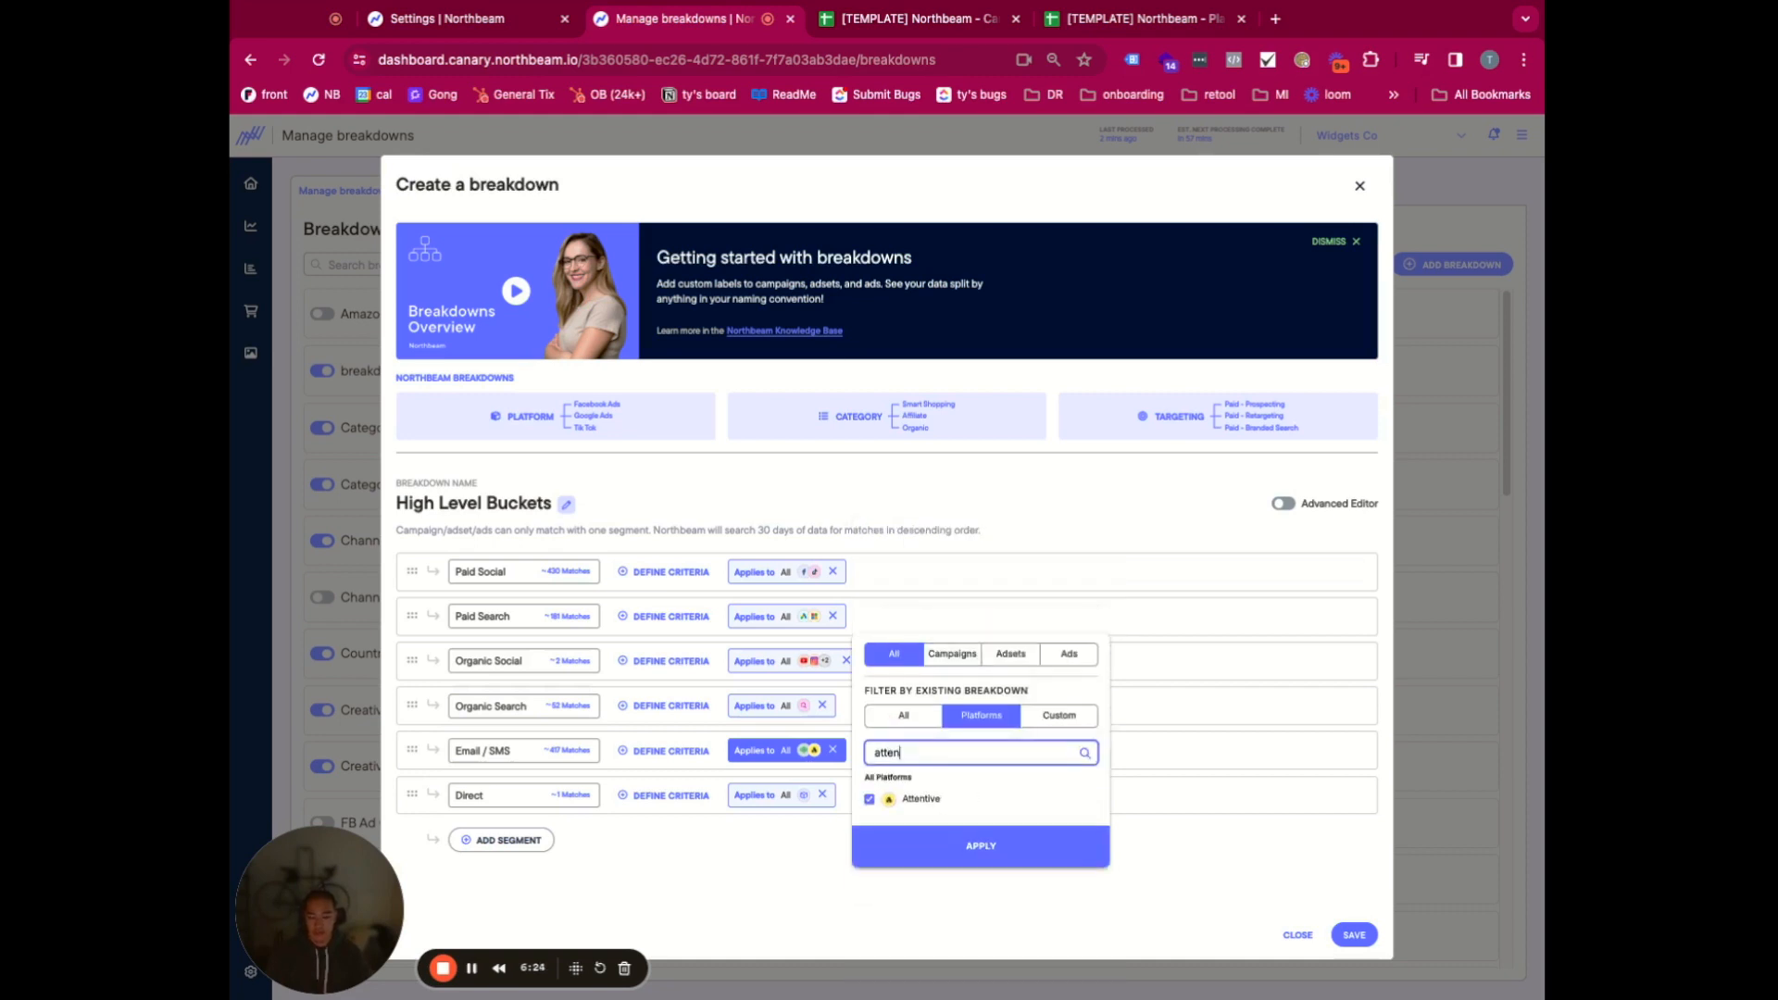
{"action": "left_click", "coordinate": [686, 877]}
- Open the Direct segment's platform filter and search its platforms for "or"
{"action": "left_click", "coordinate": [808, 789]}
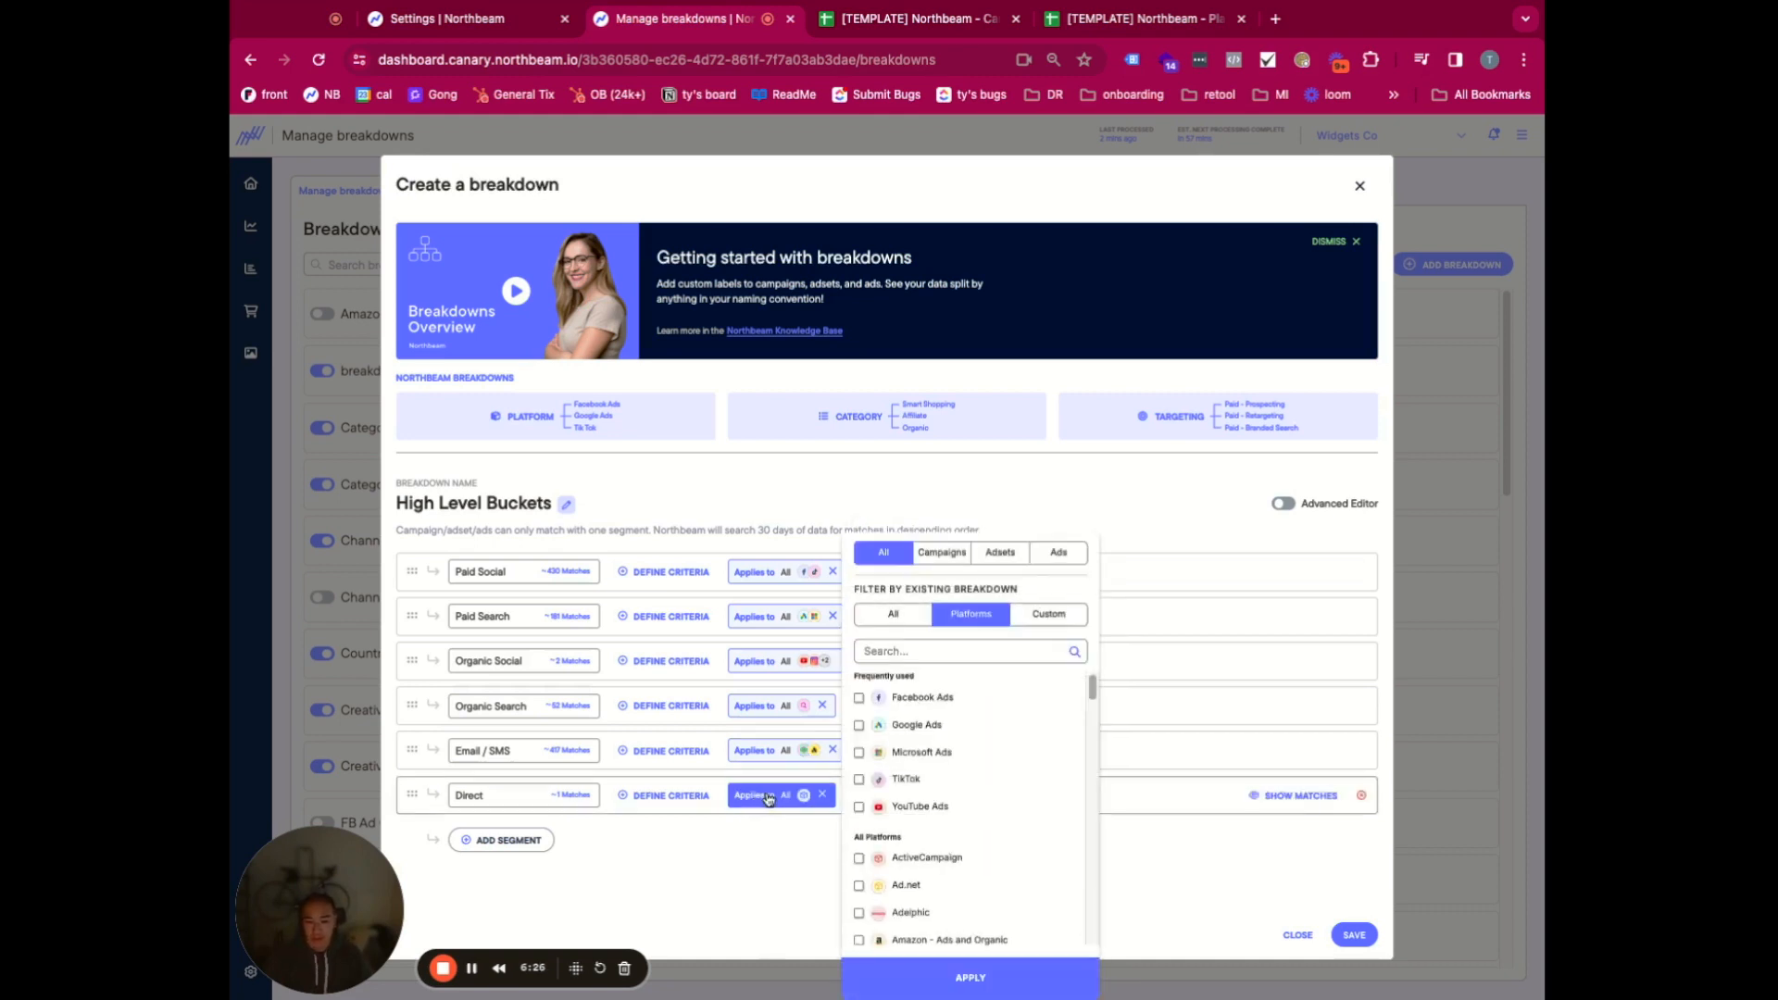
{"action": "left_click", "coordinate": [1009, 647]}
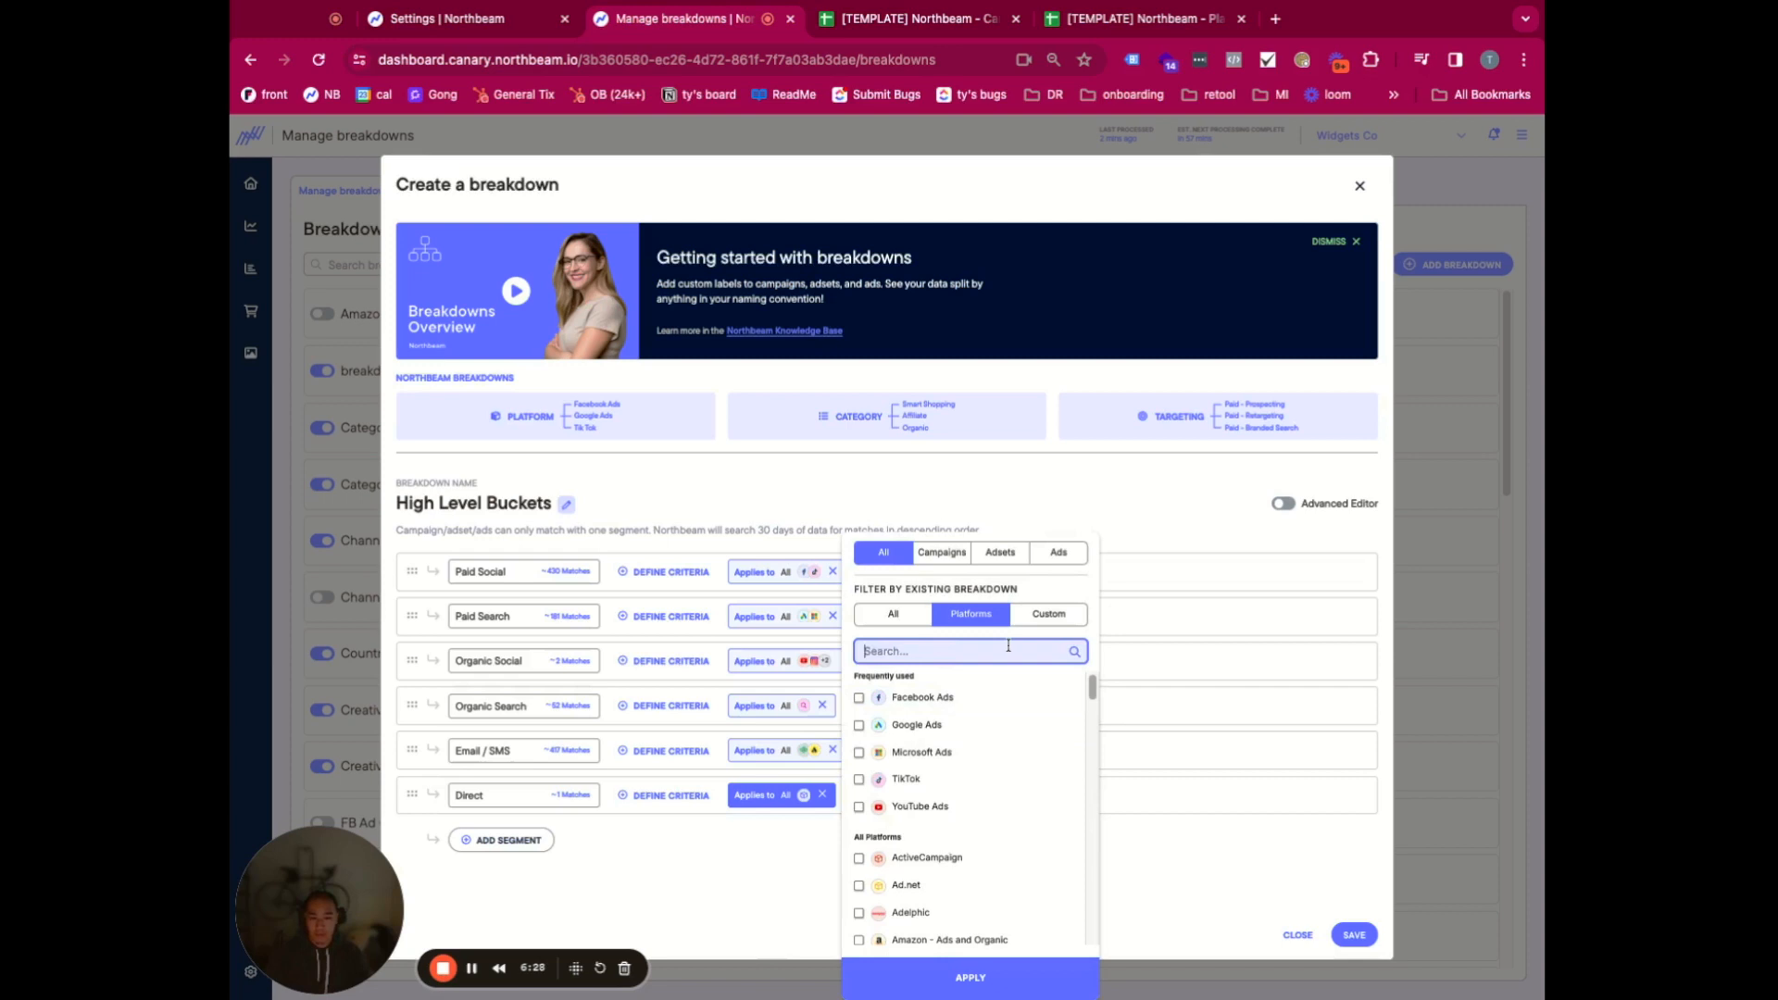
{"action": "type", "text": "or"}
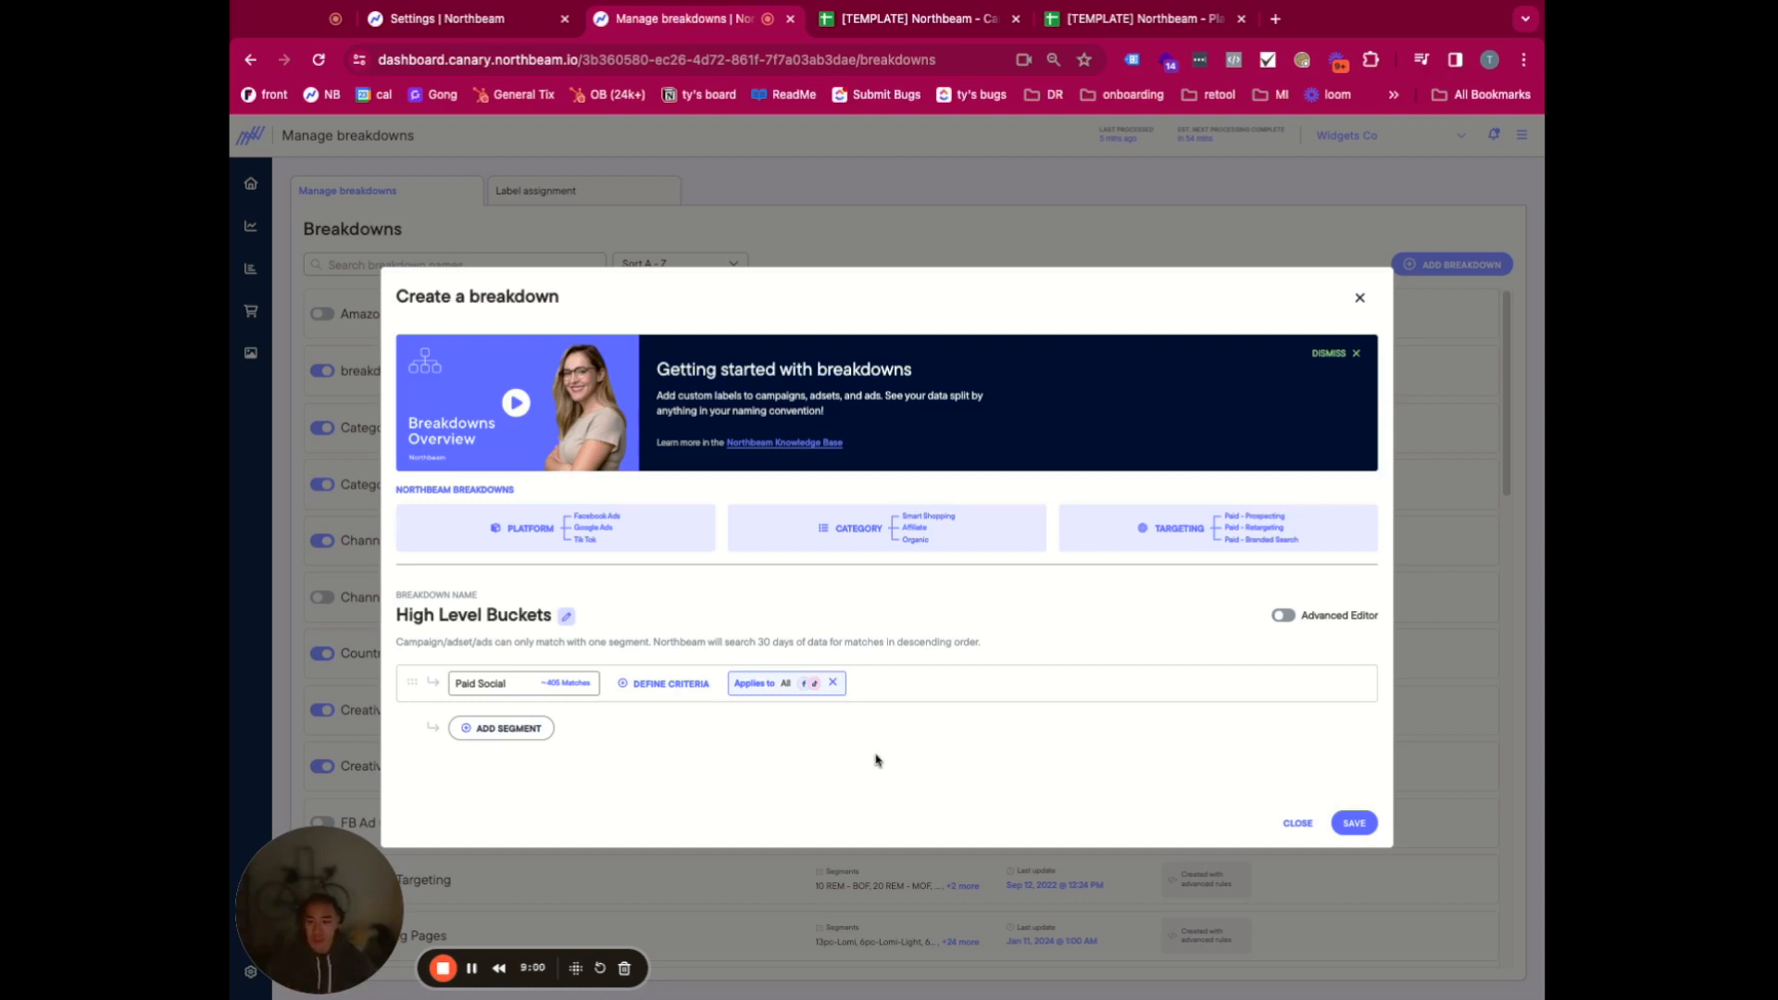
- Rename both the breakdown and its Paid Social segment to "Twitter"
{"action": "left_click", "coordinate": [567, 616]}
{"action": "triple_click", "coordinate": [502, 618]}
{"action": "type", "text": "Twitter"}
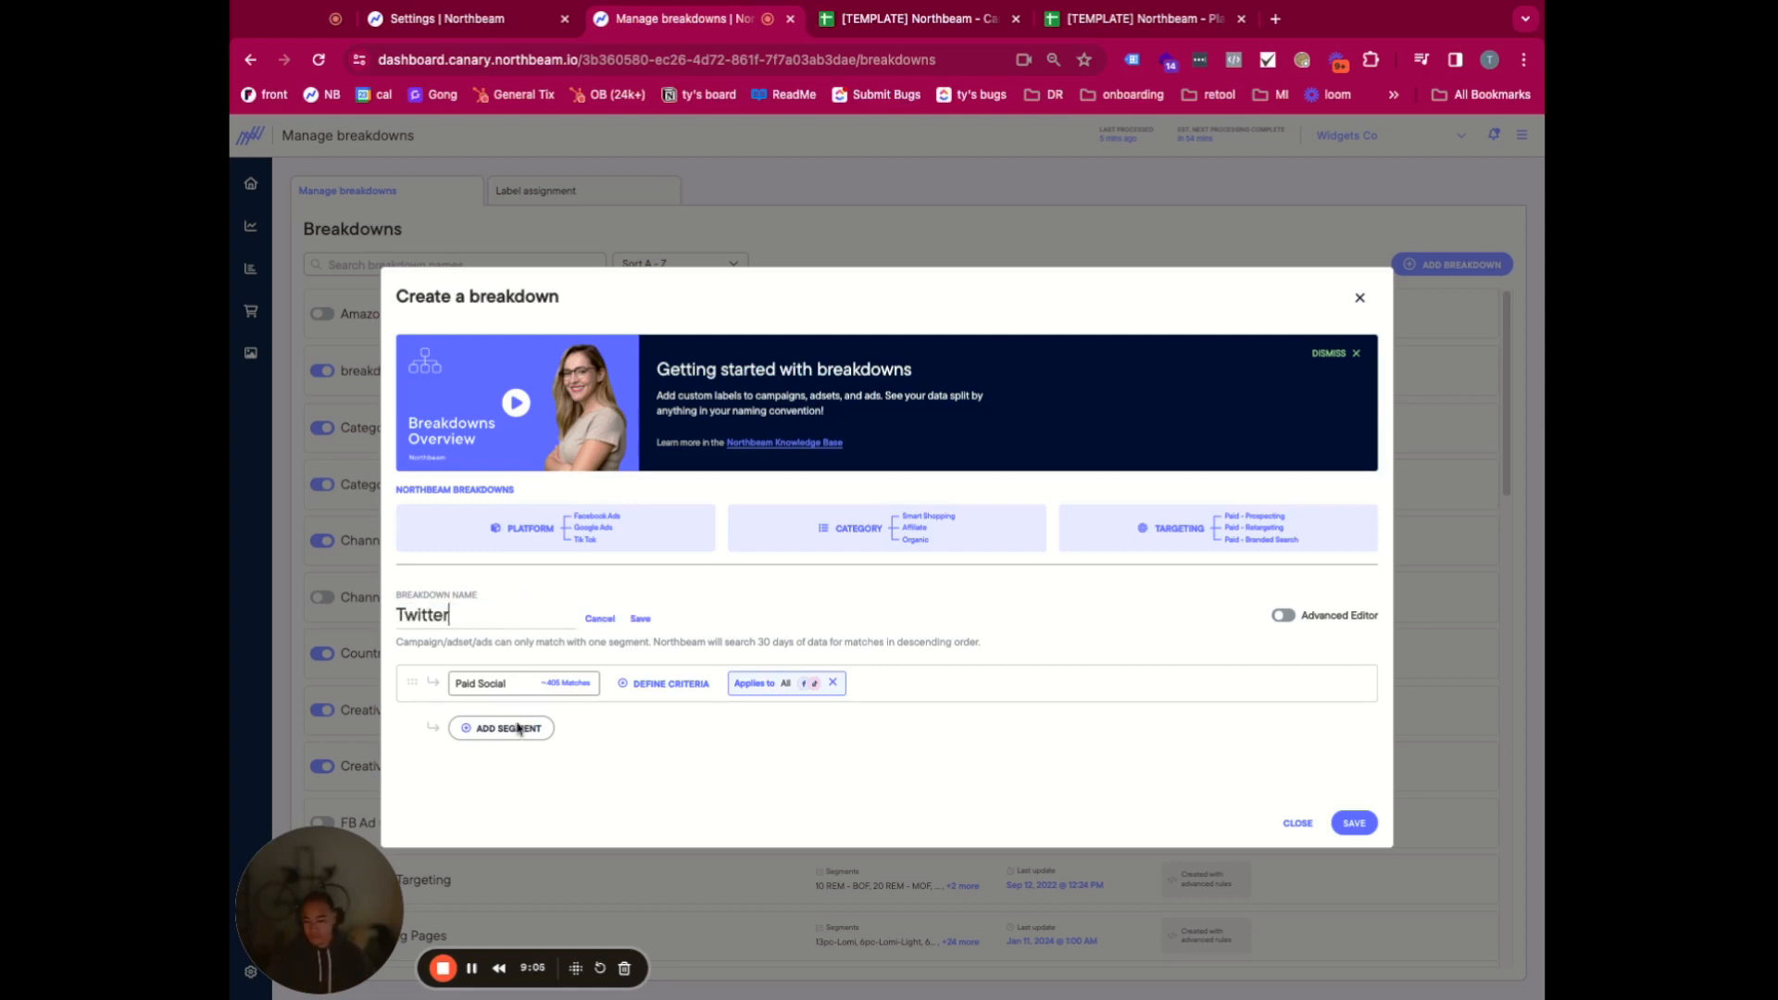
{"action": "left_click", "coordinate": [701, 797]}
{"action": "triple_click", "coordinate": [505, 684]}
{"action": "type", "text": "Twitter"}
{"action": "left_click", "coordinate": [524, 690]}
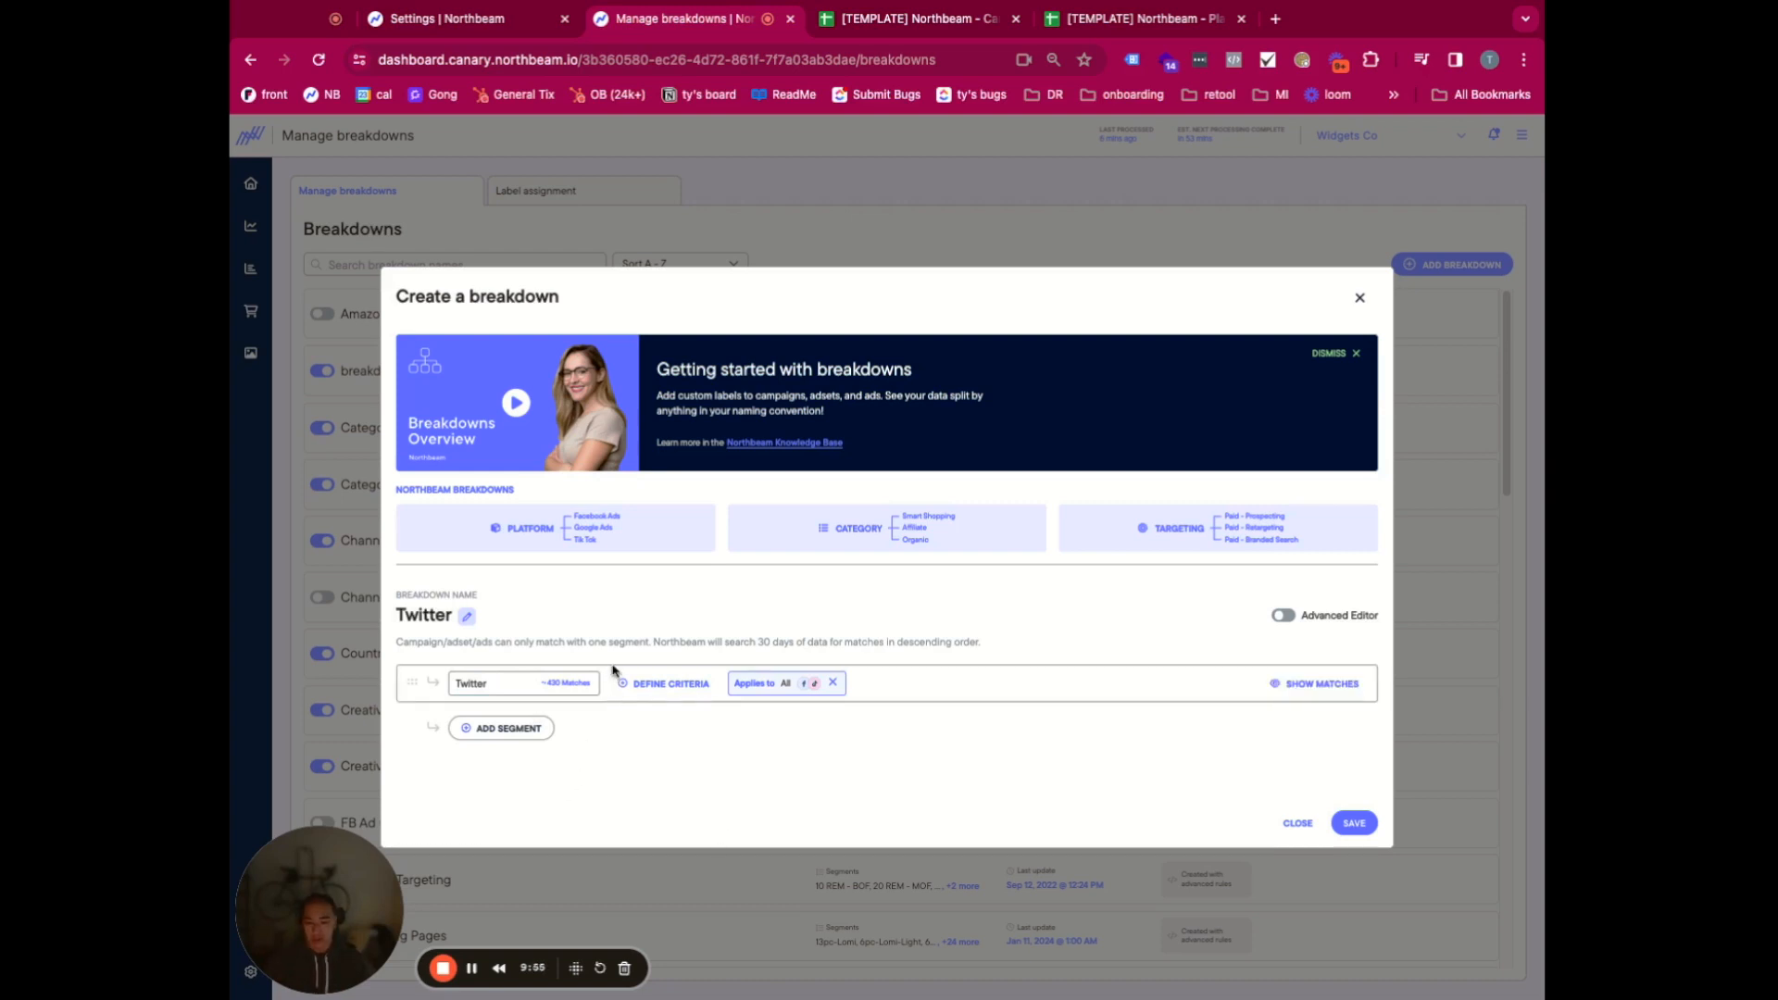
- Add a criterion to the Twitter segment that matches when the custom spend sheet contains "twitter"
{"action": "left_click", "coordinate": [619, 683]}
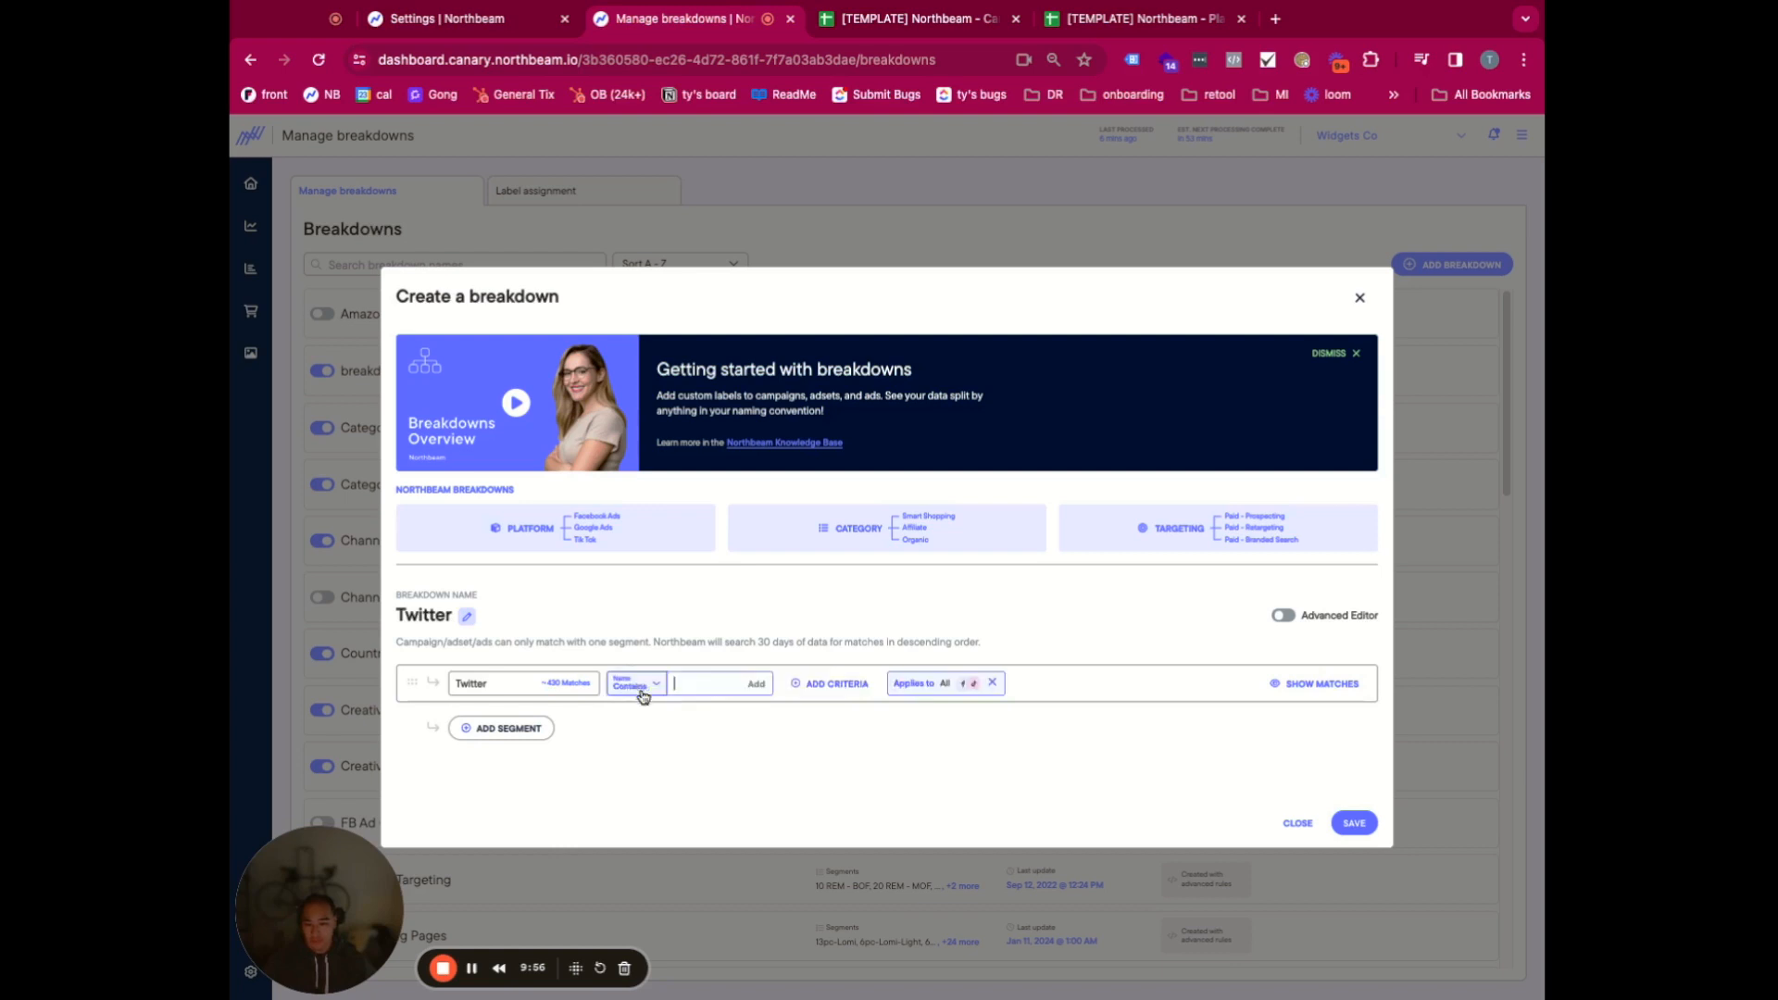
{"action": "left_click", "coordinate": [638, 686]}
{"action": "left_click", "coordinate": [709, 744]}
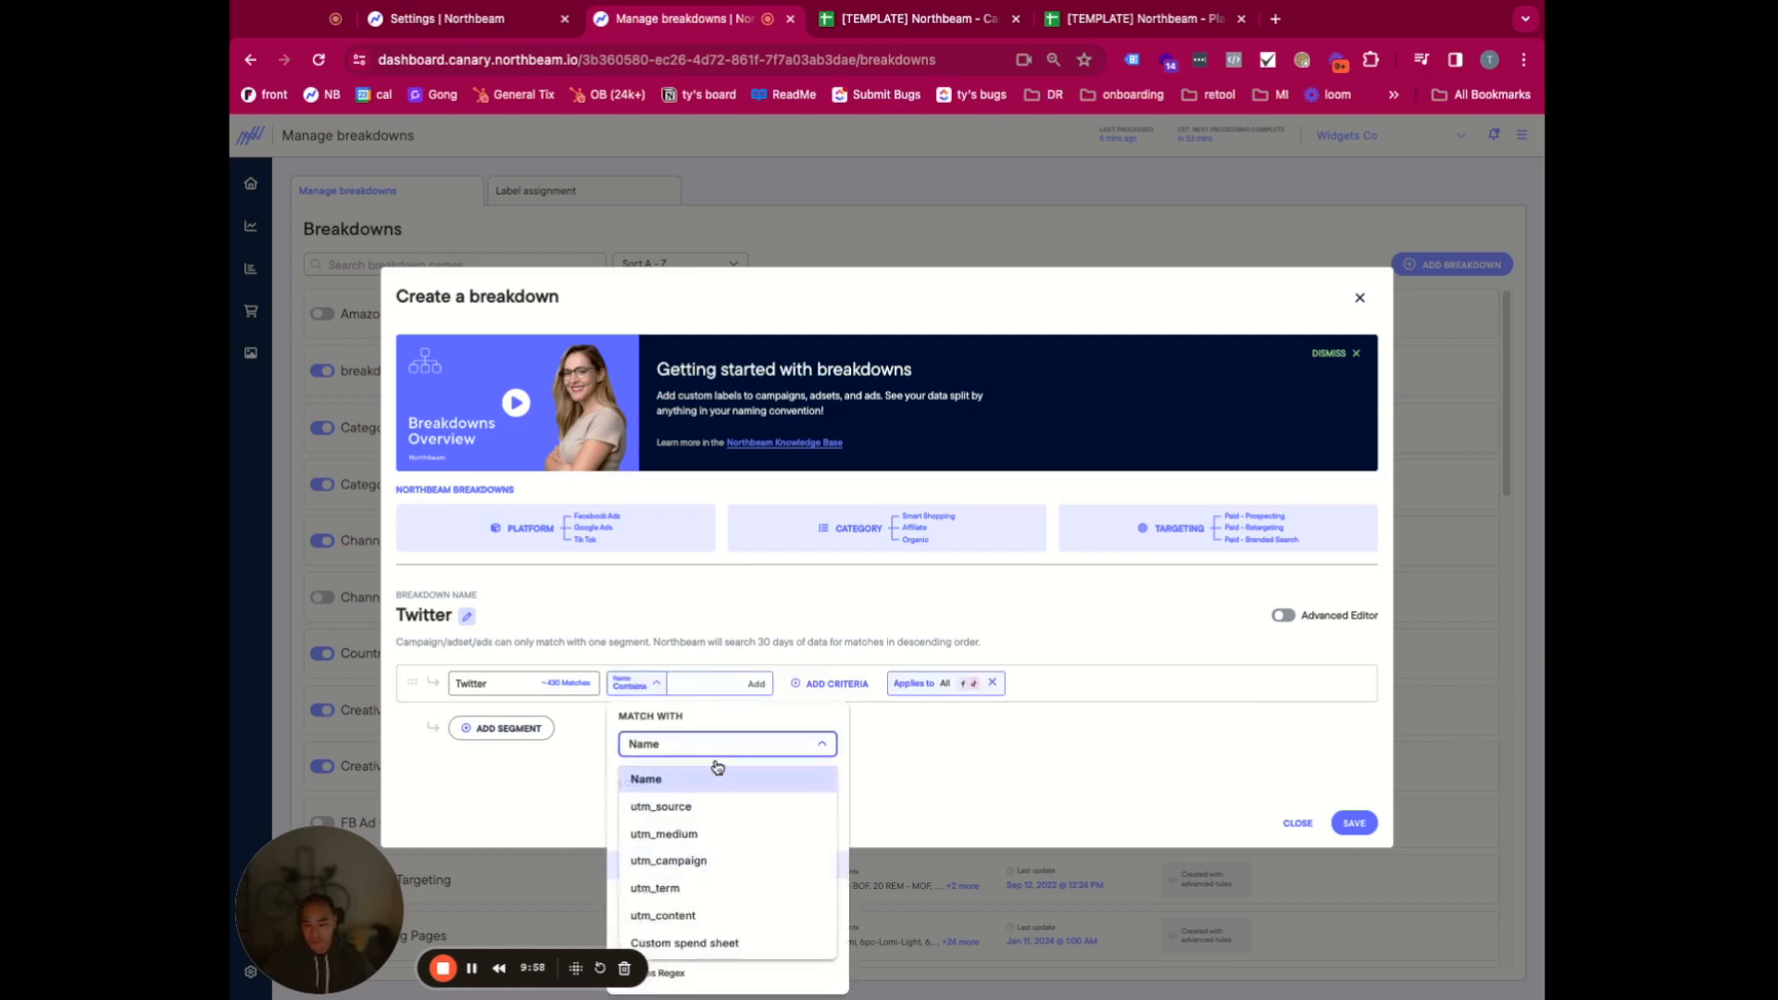
{"action": "left_click", "coordinate": [696, 943]}
{"action": "left_click", "coordinate": [683, 716]}
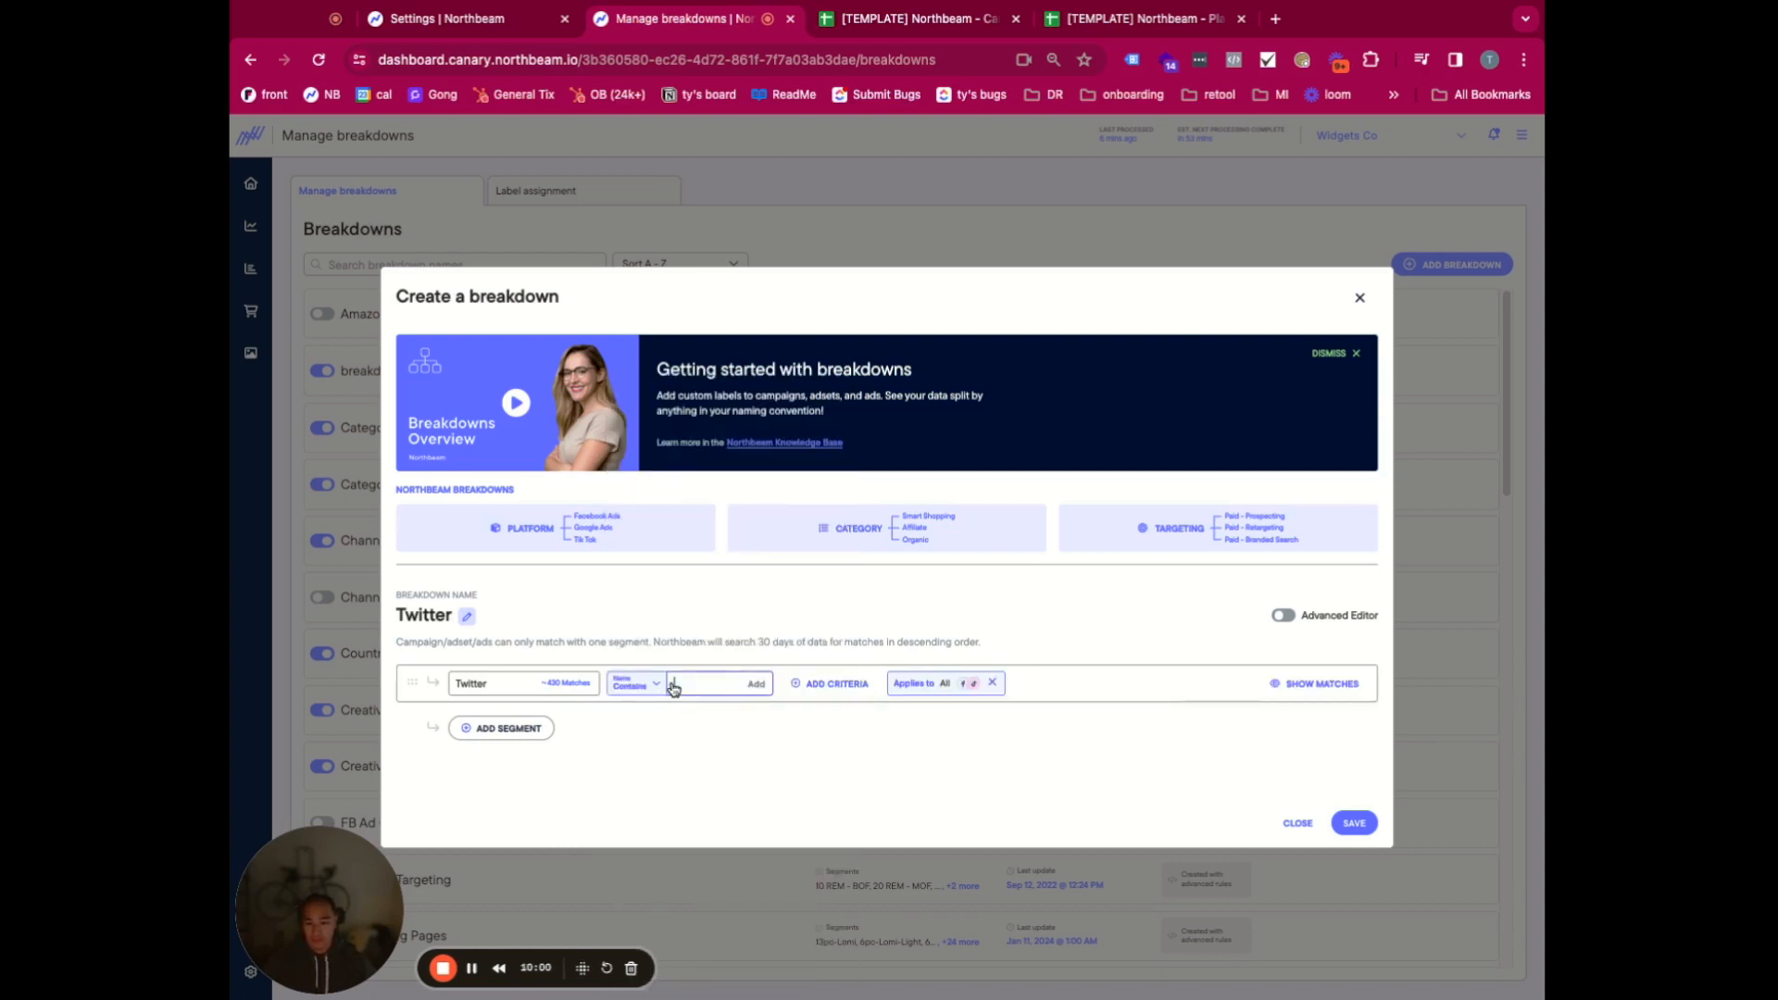
{"action": "left_click", "coordinate": [654, 688]}
{"action": "left_click", "coordinate": [683, 743]}
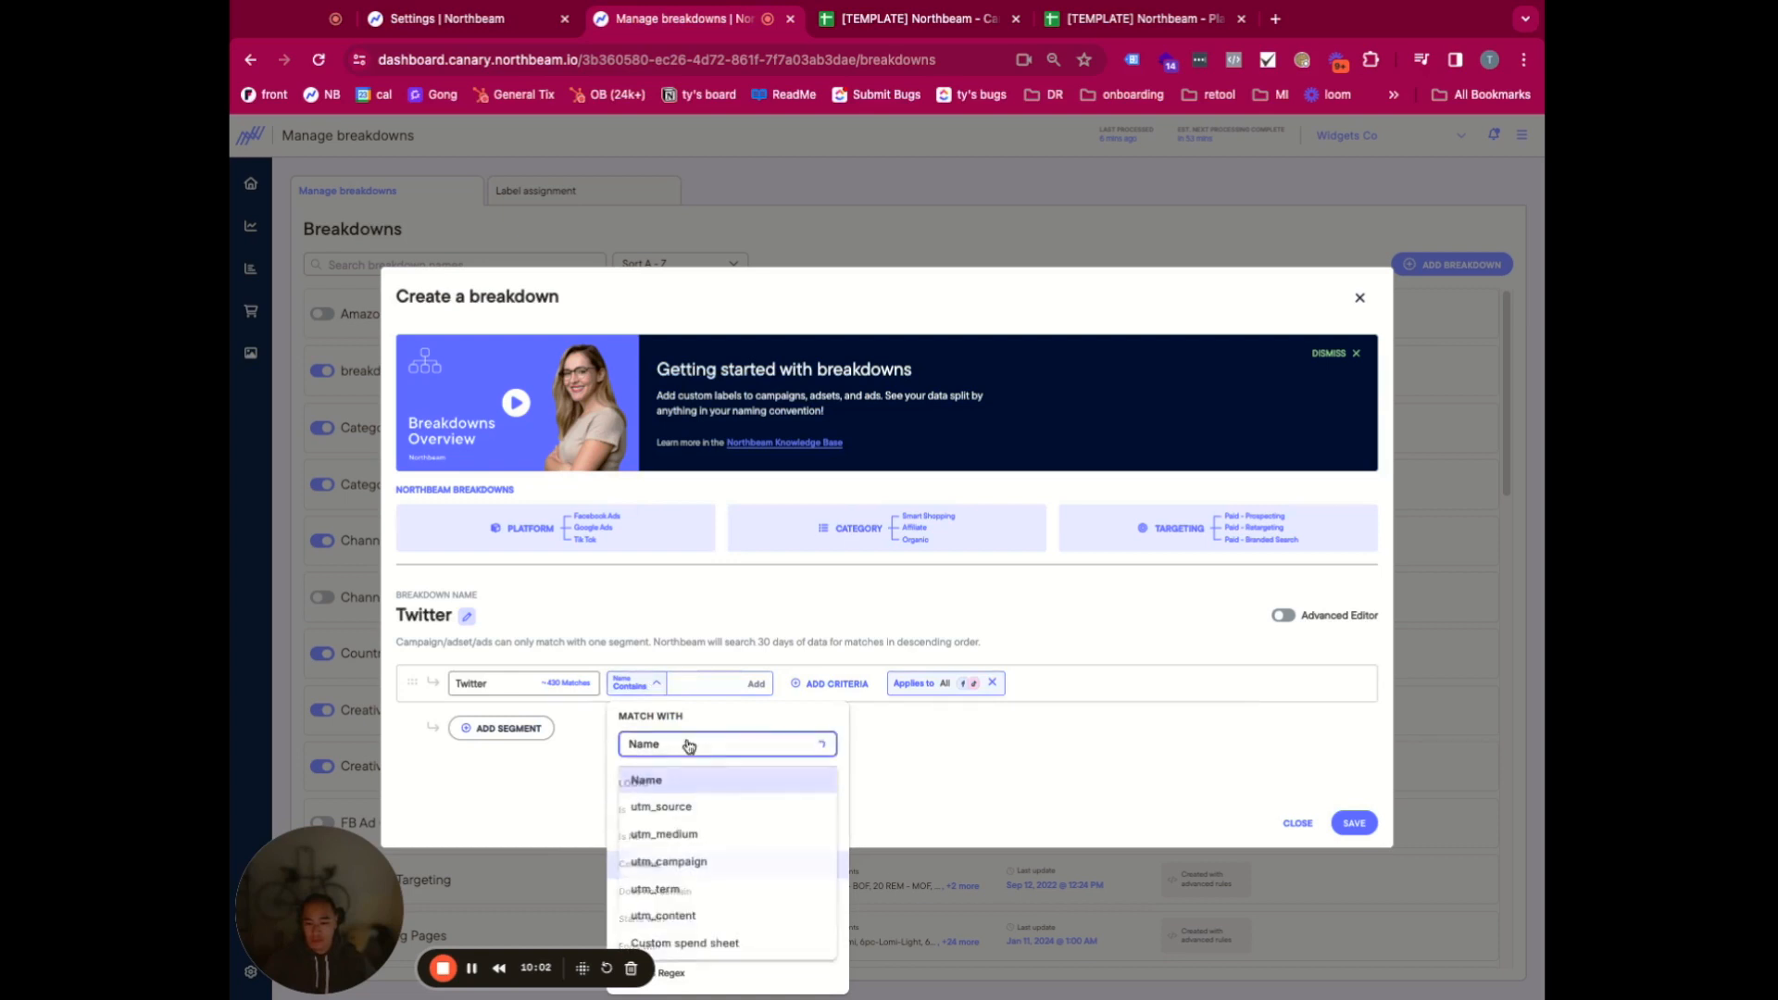
{"action": "left_click", "coordinate": [698, 944]}
{"action": "left_click", "coordinate": [655, 548]}
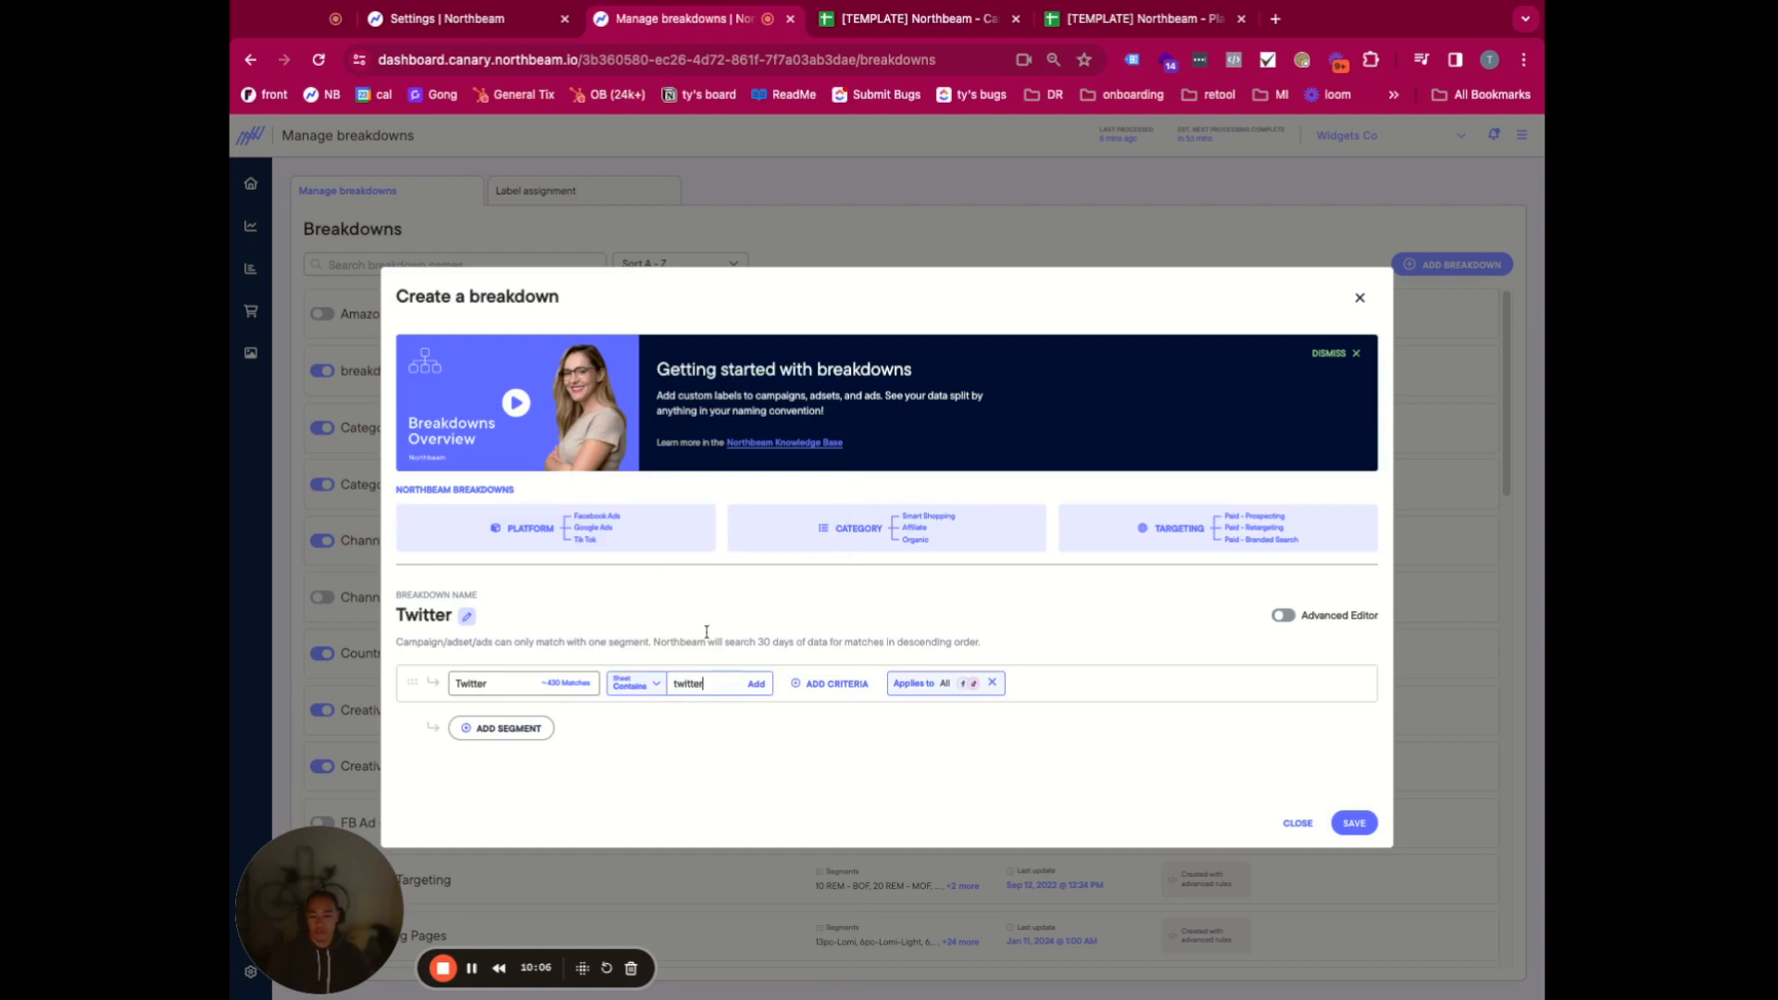
{"action": "key", "text": "Return"}
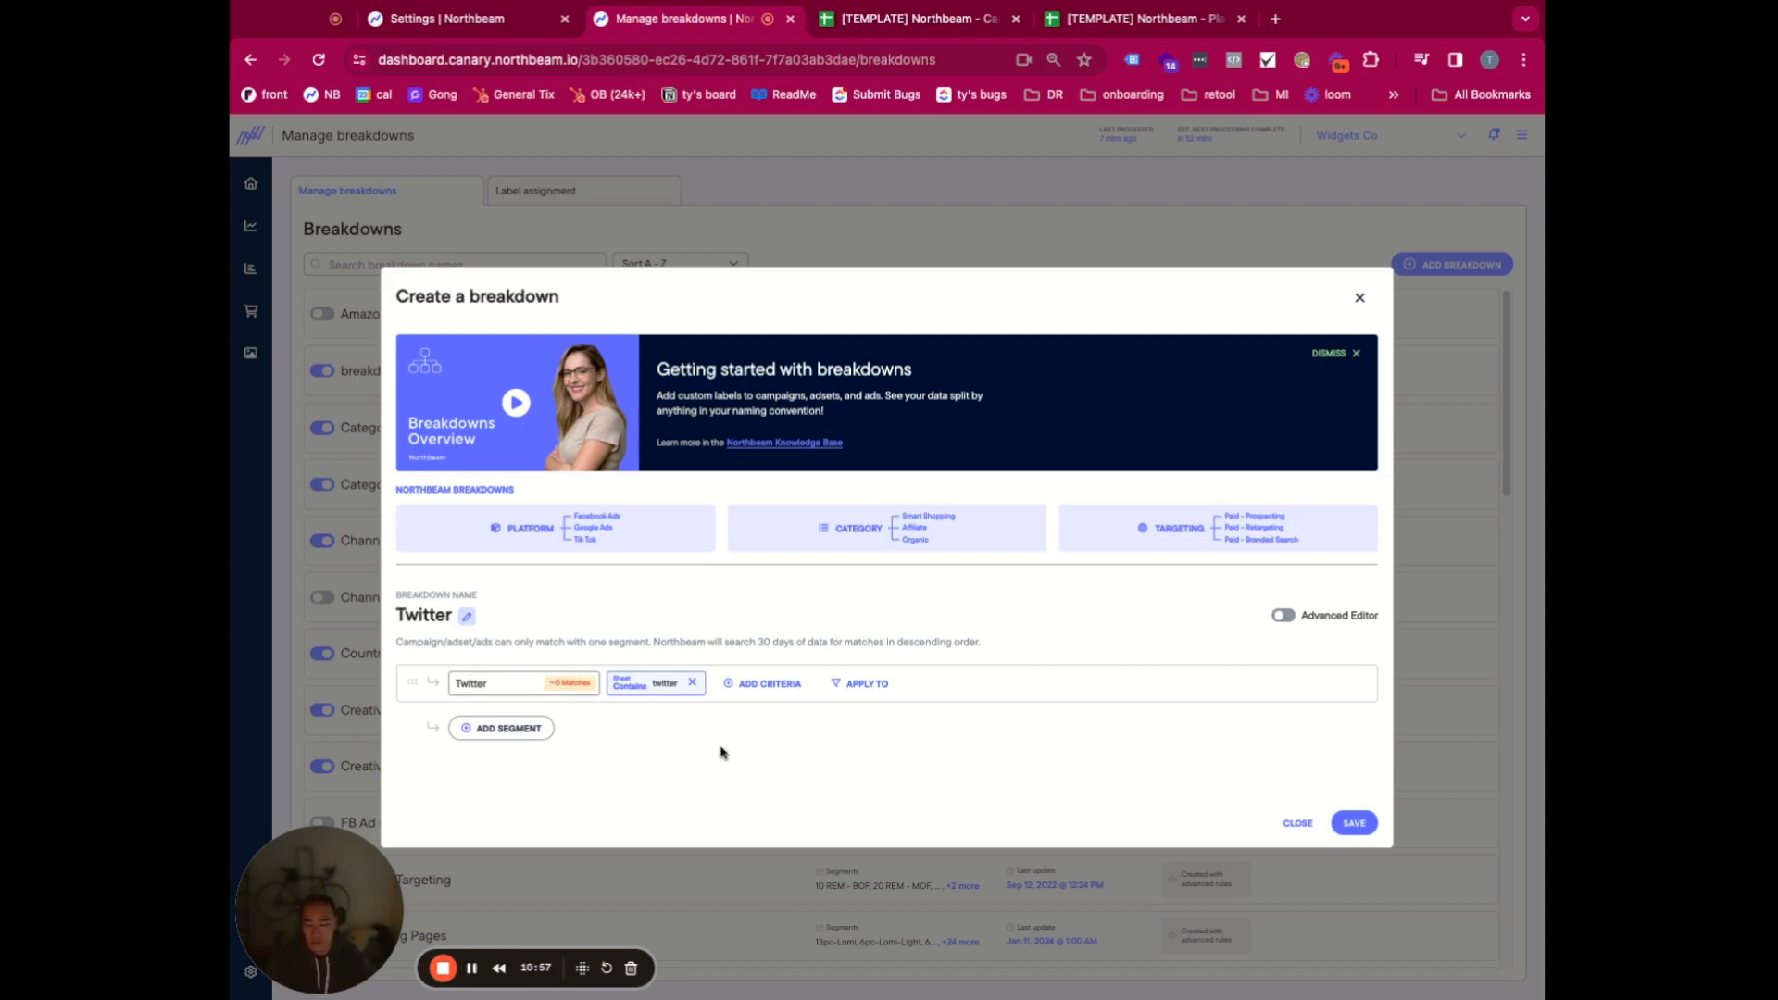
- Add a second Twitter segment criterion, utm_source contains "twitter", and join it to the spend sheet criterion with OR
{"action": "left_click", "coordinate": [741, 687]}
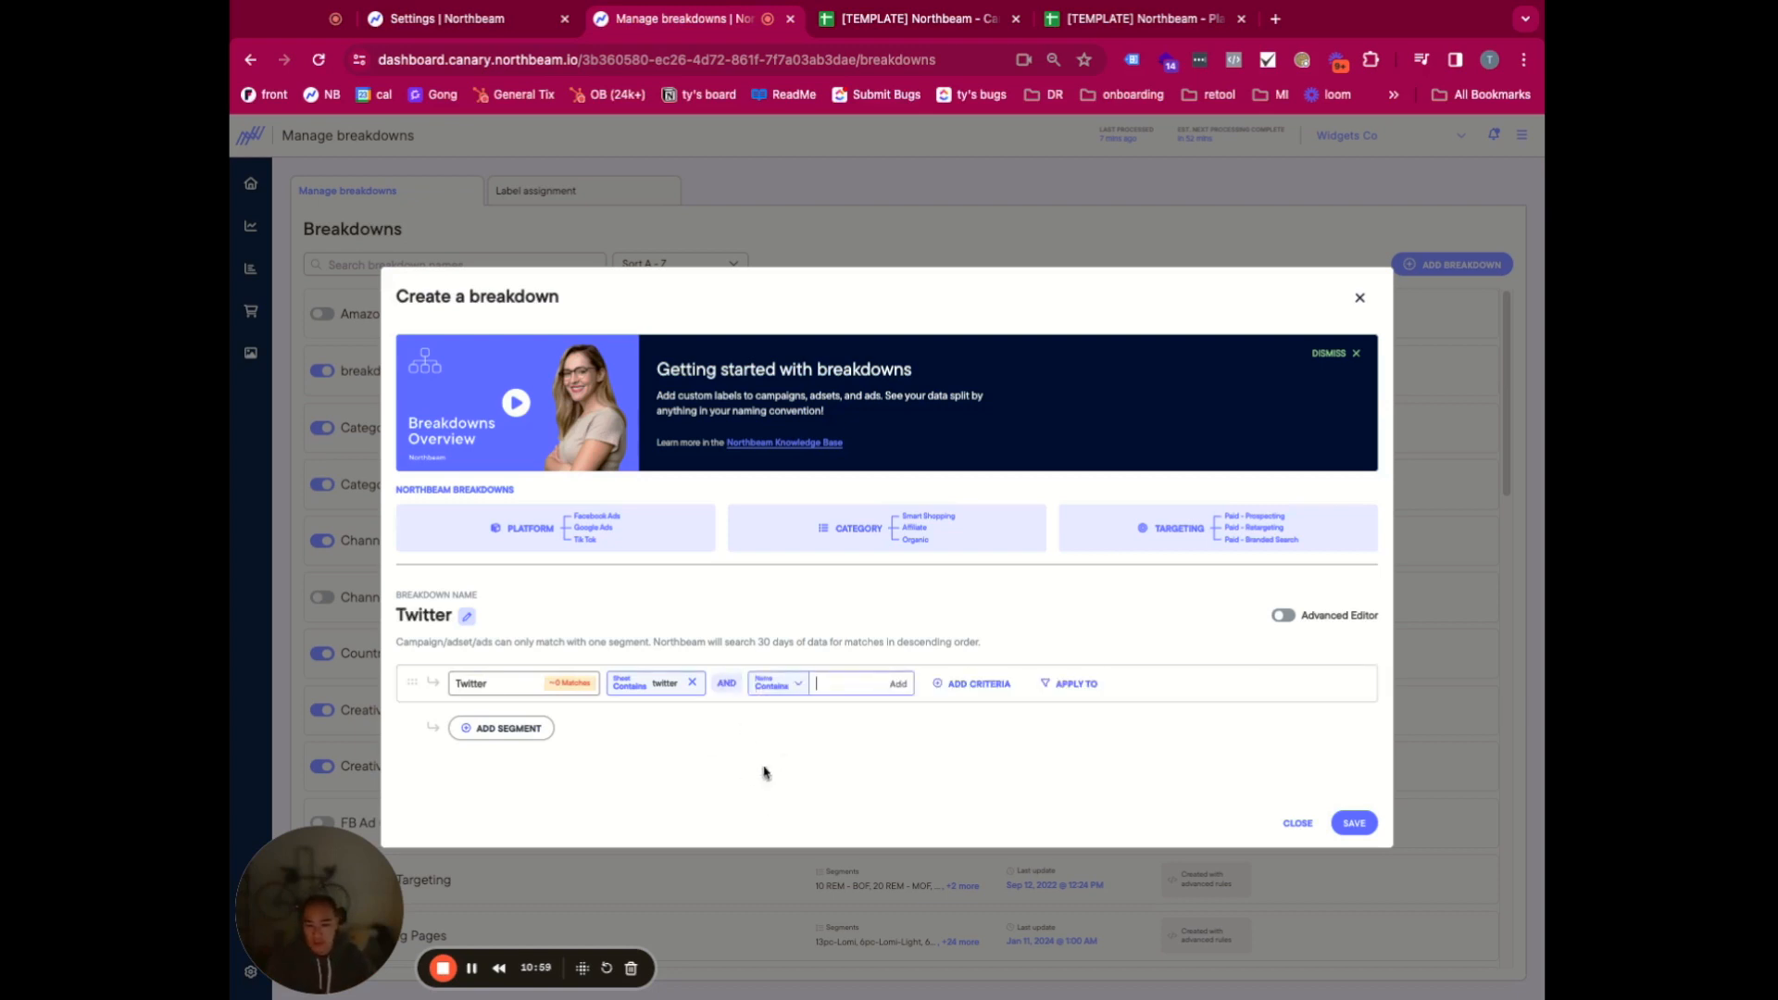
{"action": "left_click", "coordinate": [792, 685]}
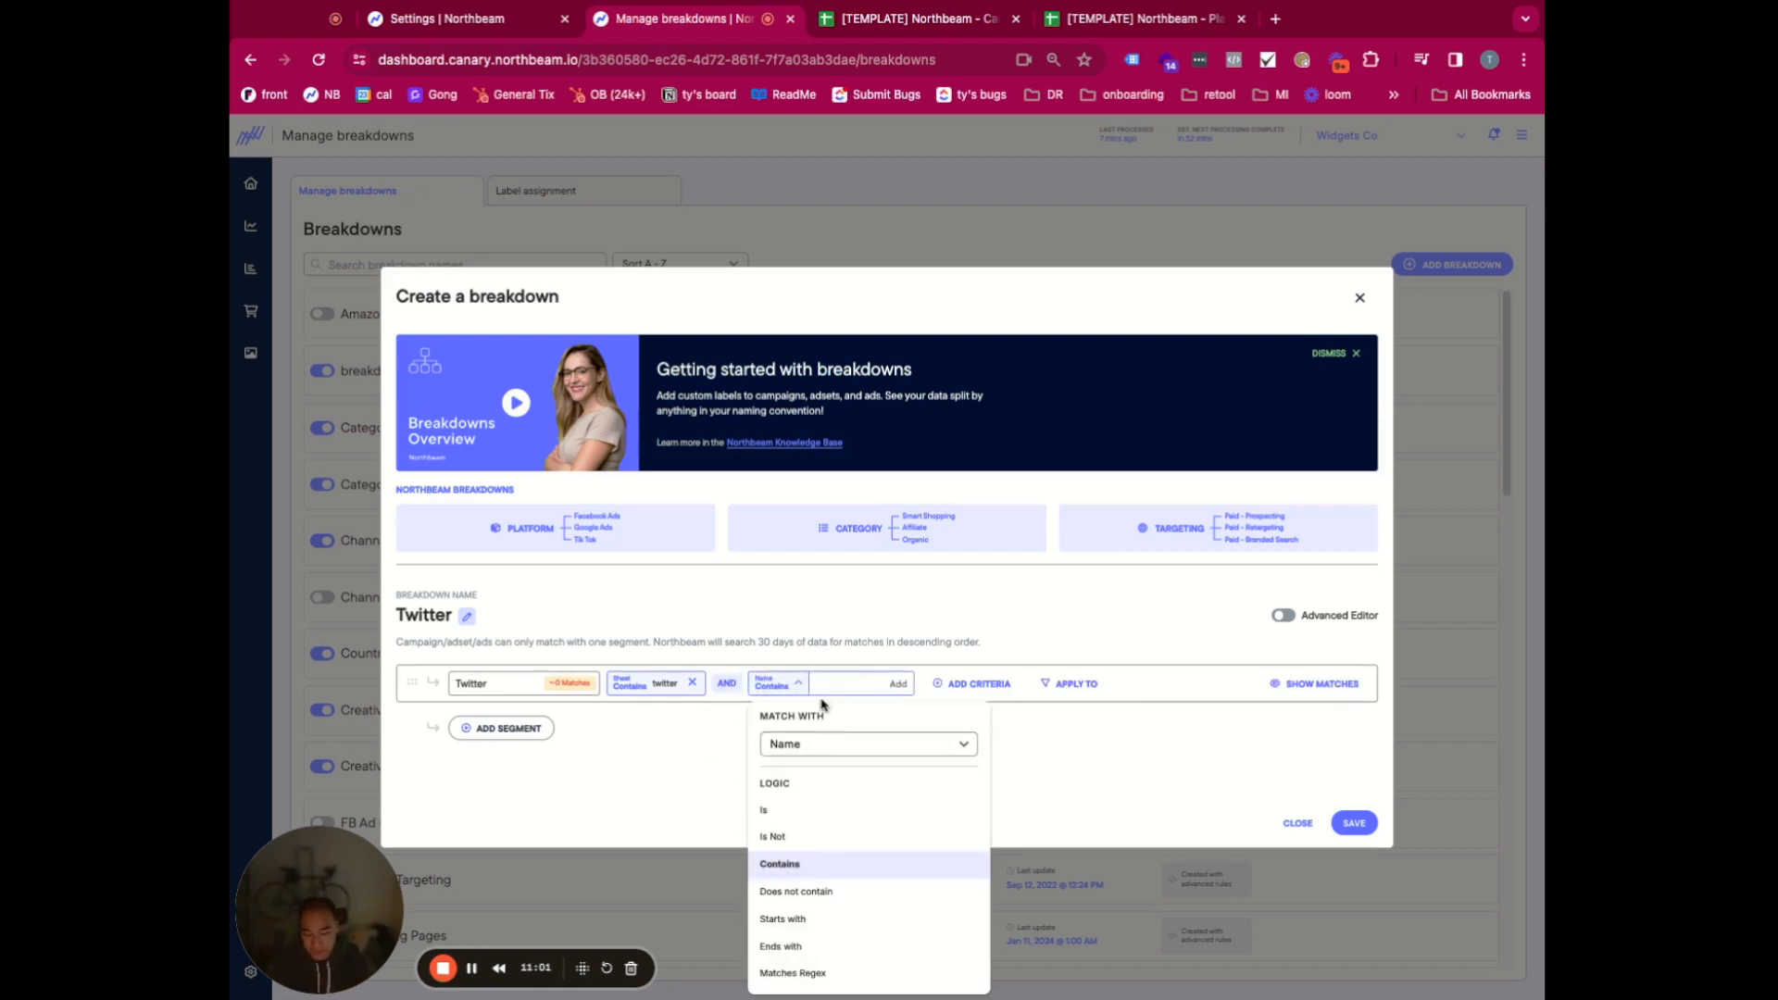
{"action": "left_click", "coordinate": [855, 743]}
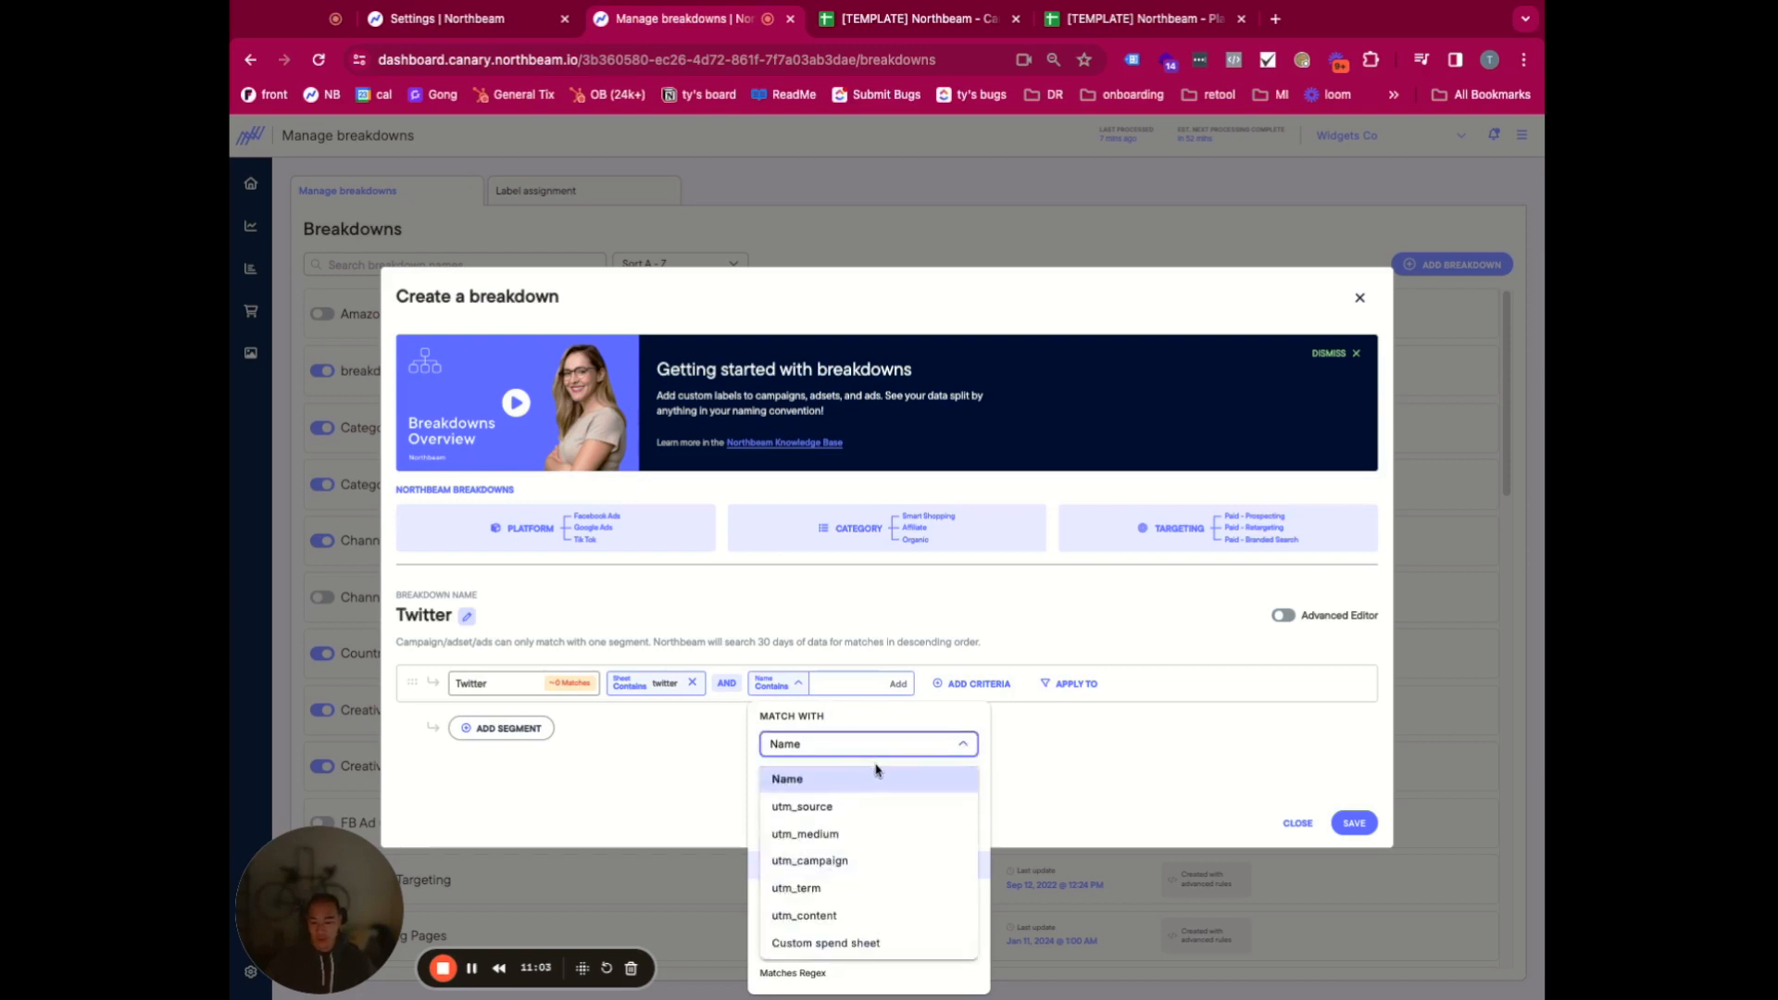
{"action": "left_click", "coordinate": [846, 806]}
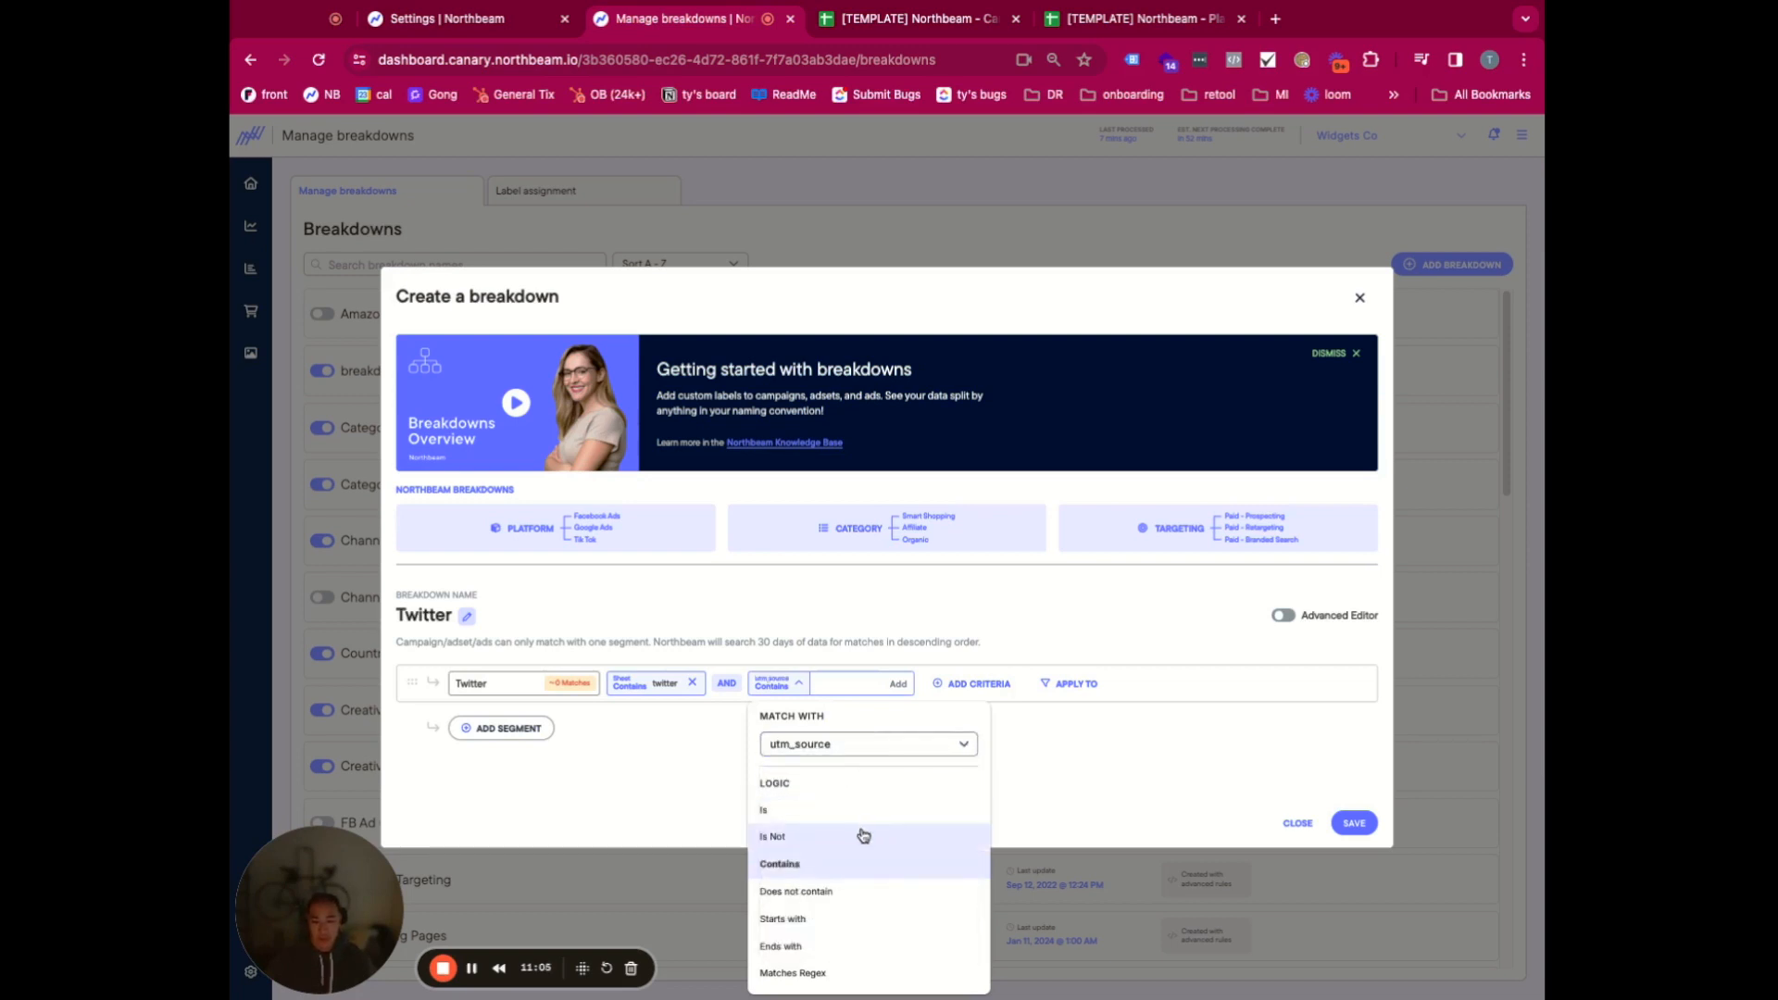
{"action": "left_click", "coordinate": [842, 864]}
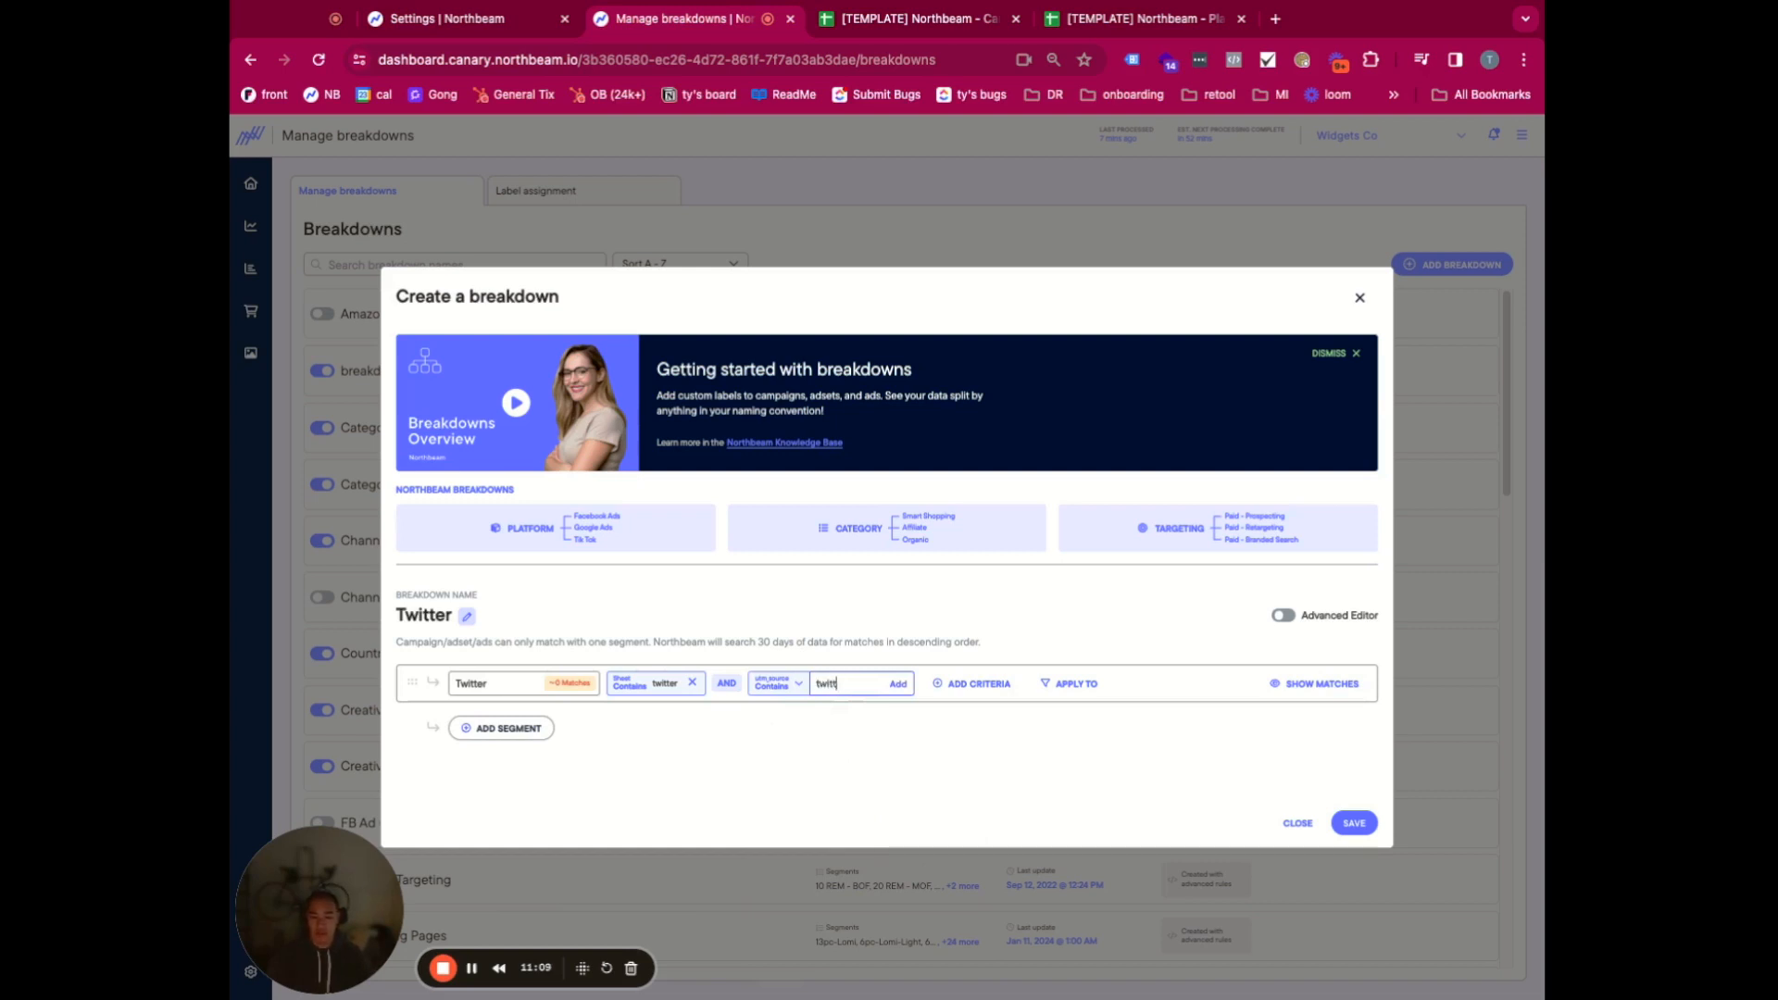
{"action": "left_click", "coordinate": [727, 684]}
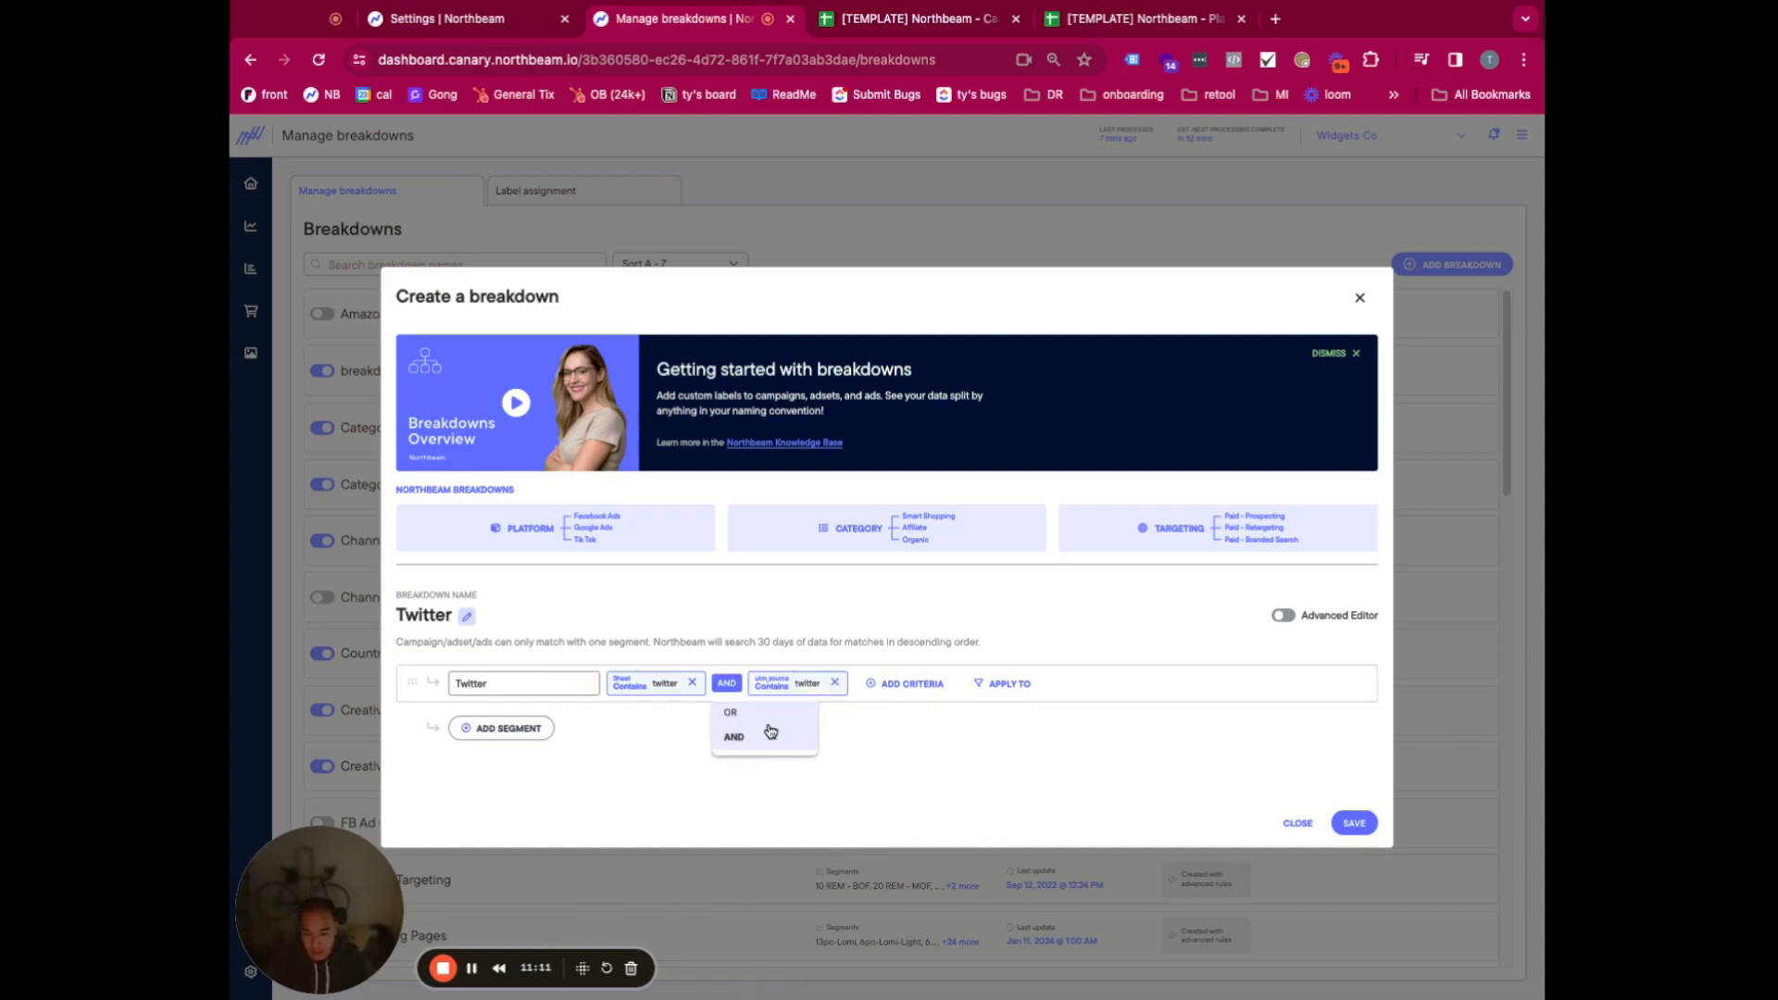
{"action": "left_click", "coordinate": [736, 740]}
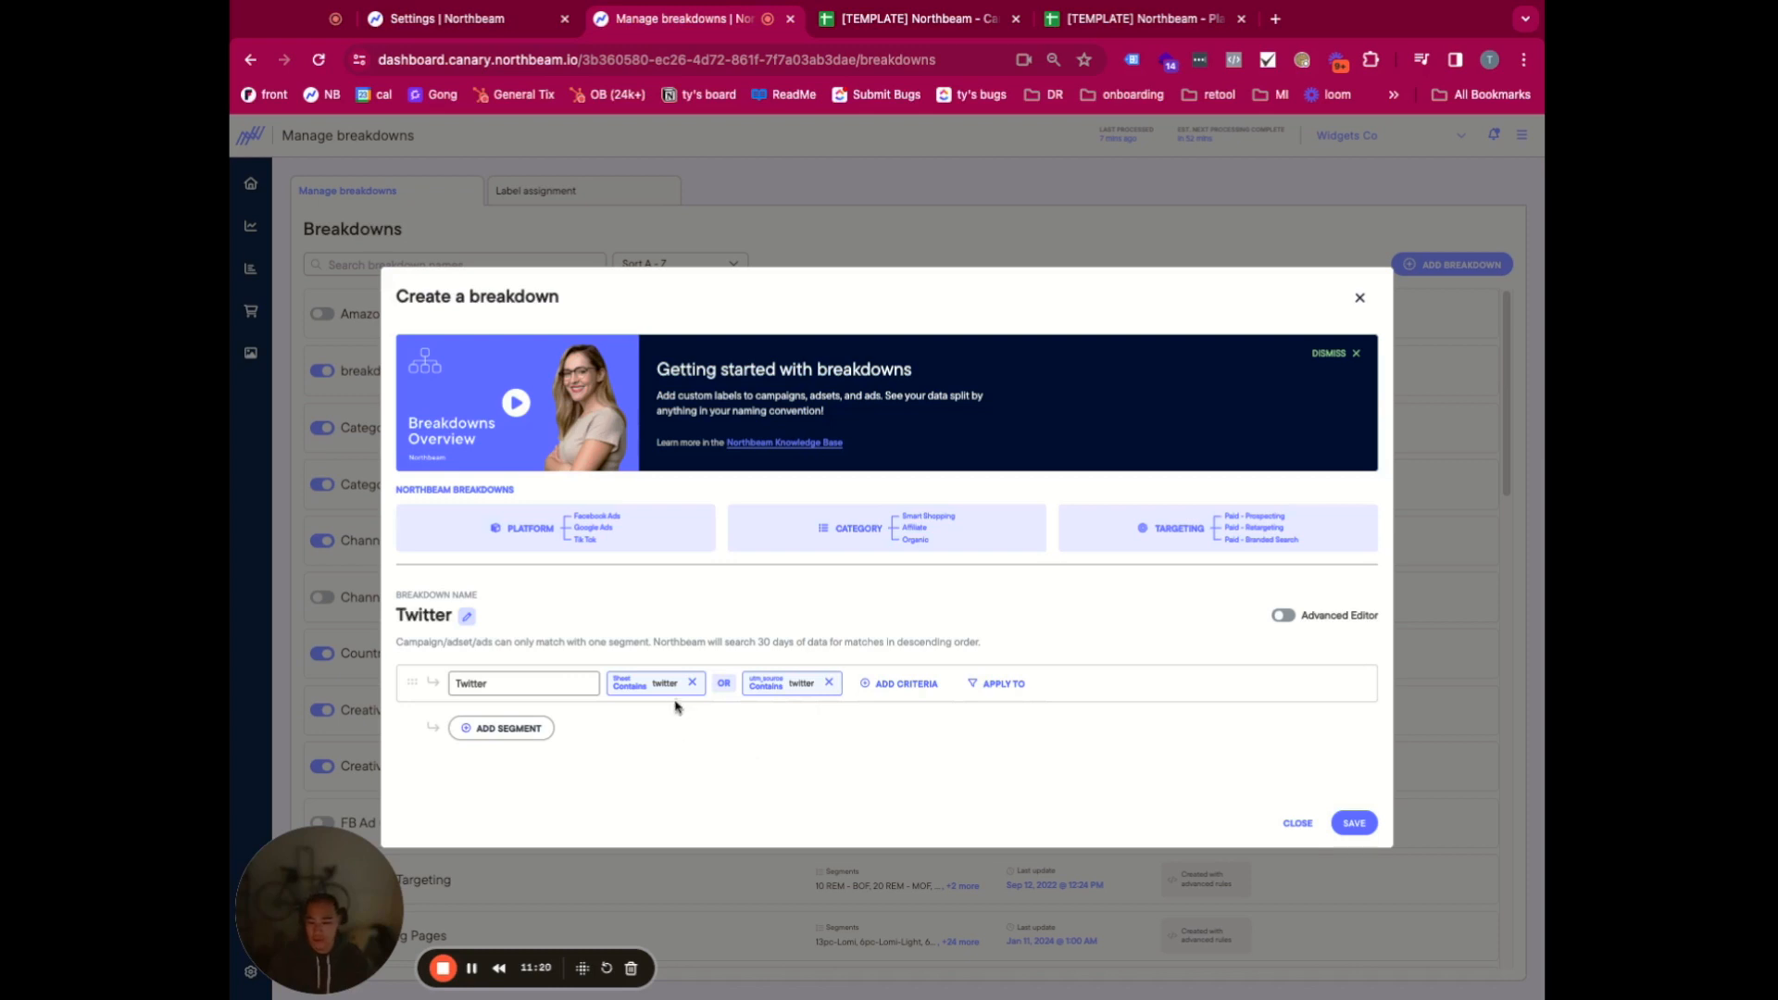